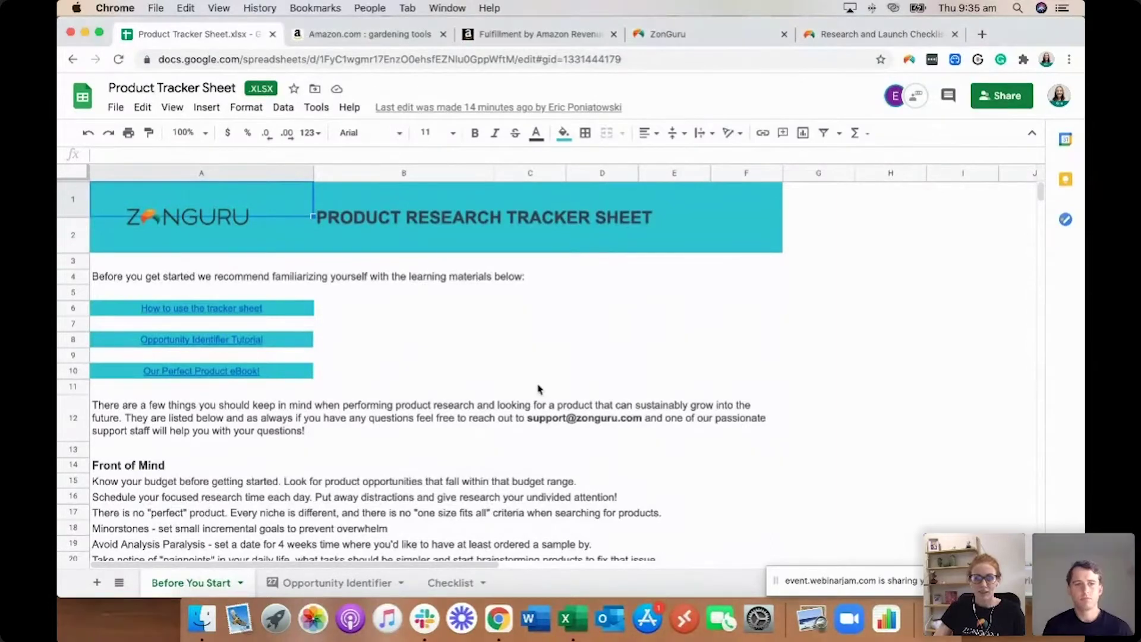
# Step: Read the Before You Start guidance on what to keep in mind, products to consider avoiding and products to look for
pyautogui.scroll(-2, 540, 390)
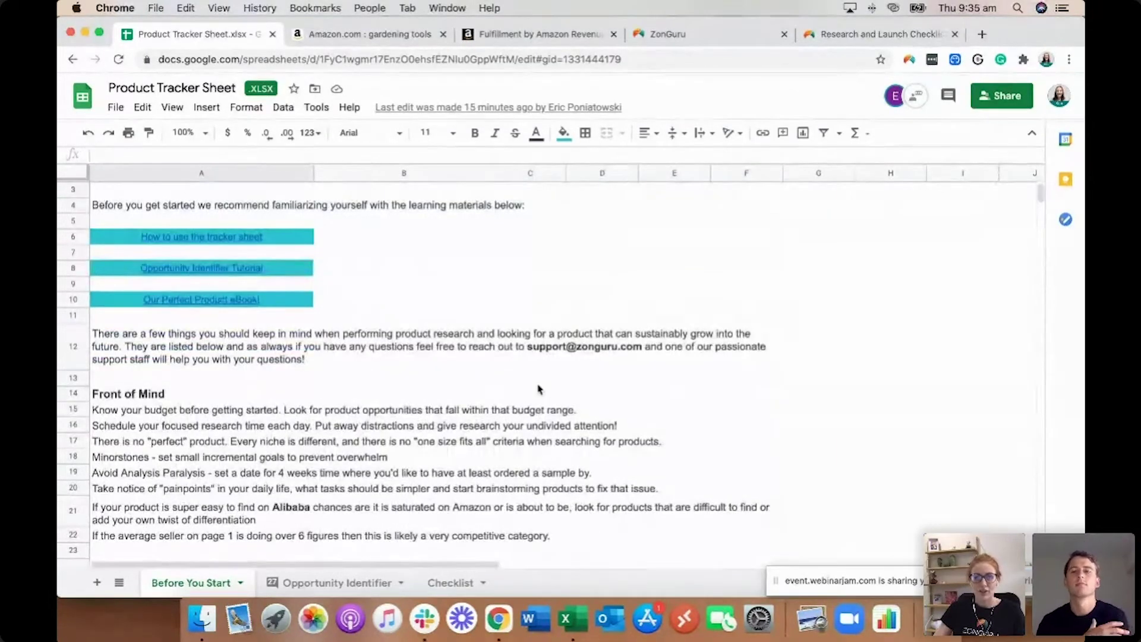
pyautogui.scroll(2, 539, 390)
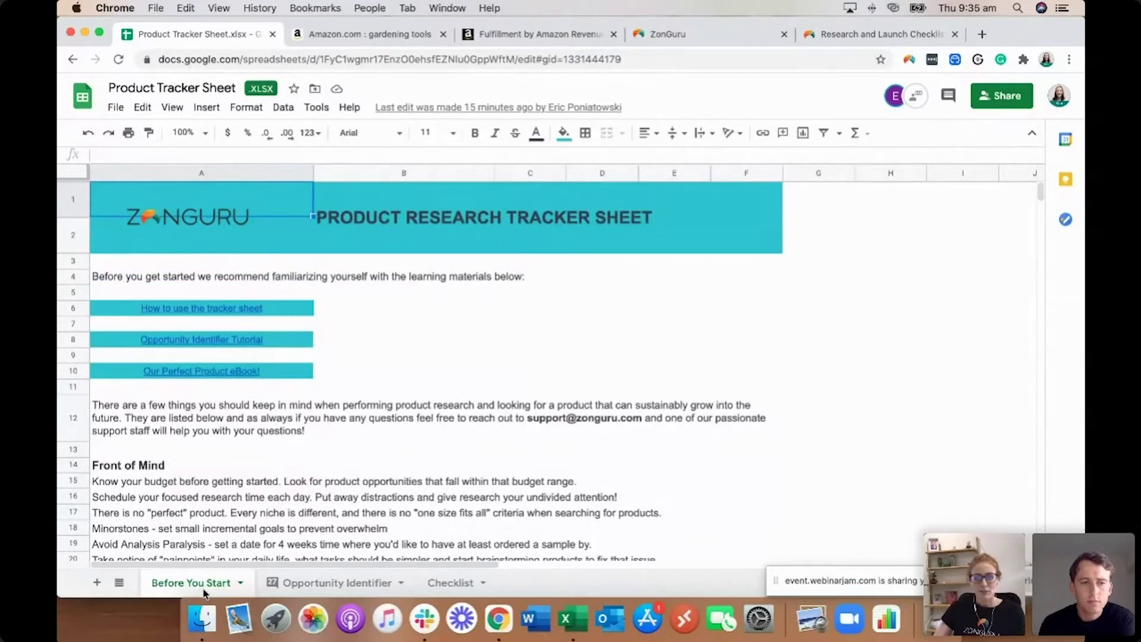
pyautogui.scroll(-3, 302, 456)
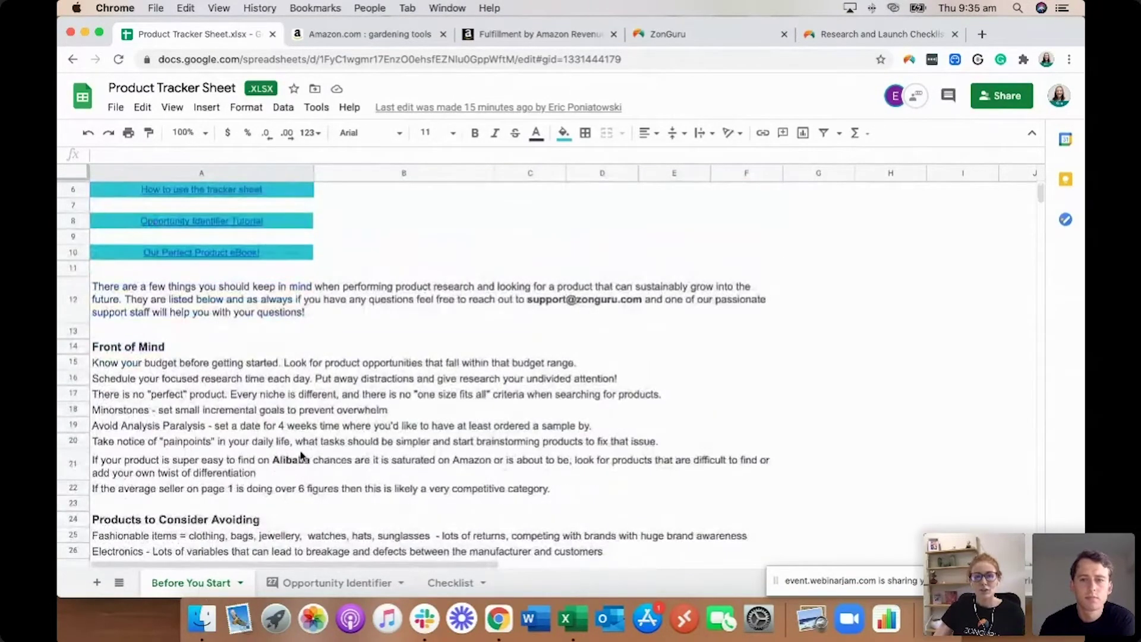
pyautogui.scroll(-2, 302, 456)
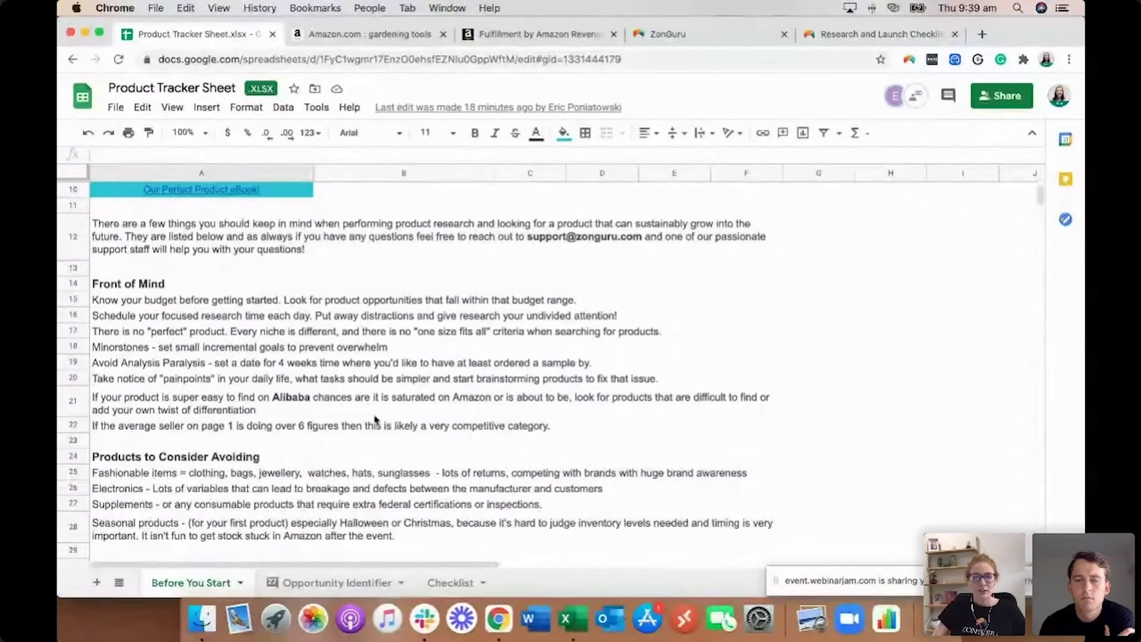
pyautogui.click(467, 416)
pyautogui.scroll(-4, 466, 416)
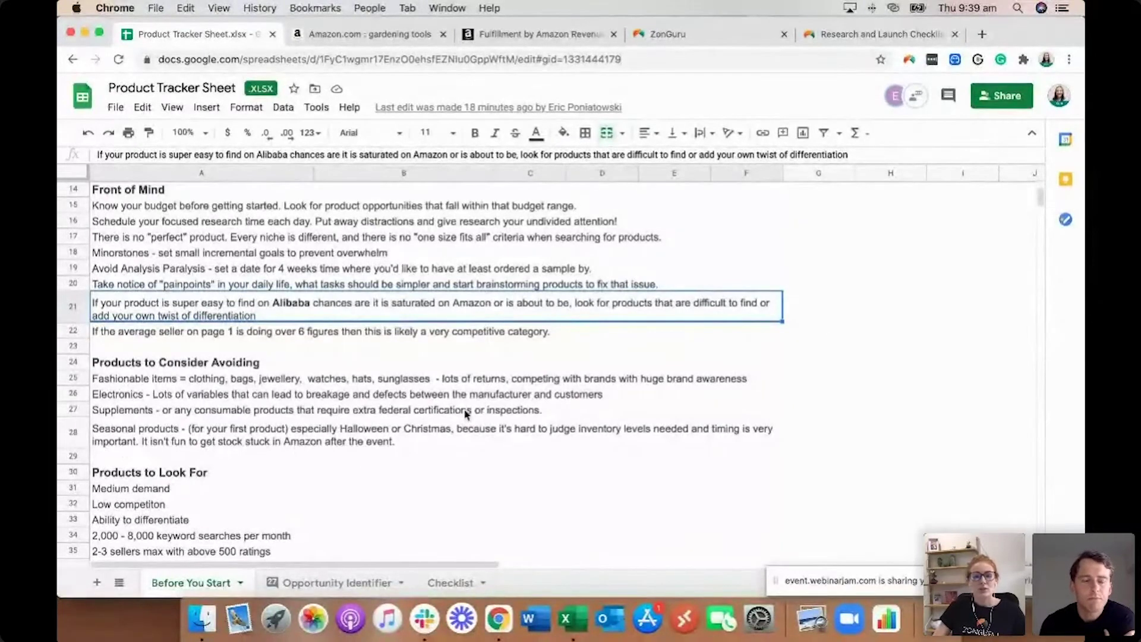
pyautogui.scroll(-1, 467, 414)
pyautogui.scroll(-2, 467, 414)
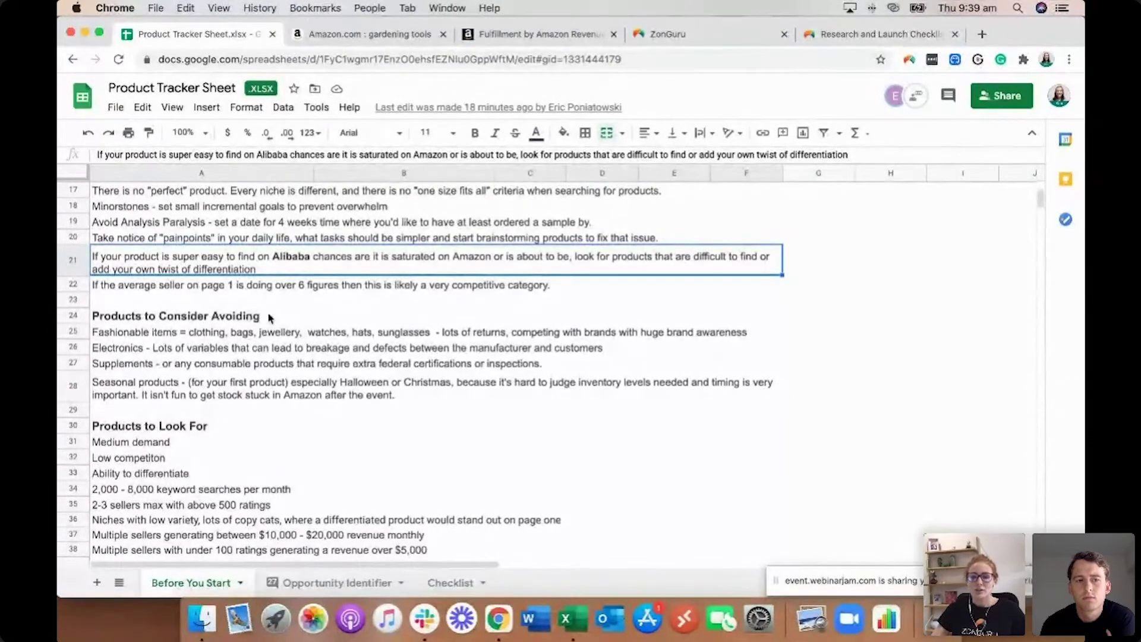
pyautogui.scroll(-3, 272, 317)
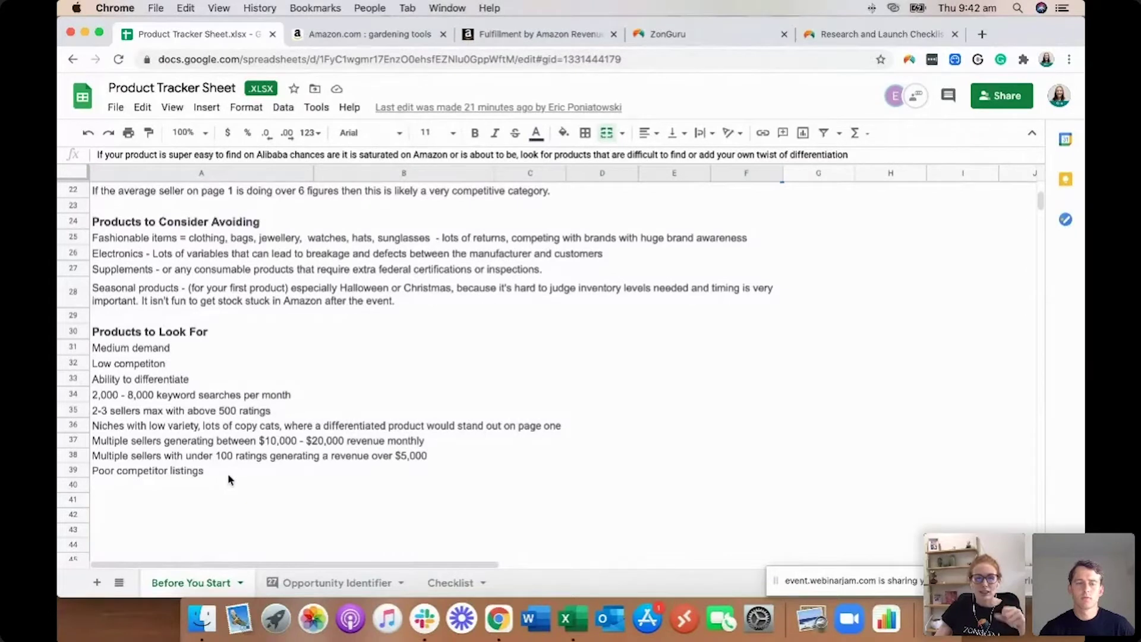
pyautogui.scroll(10, 288, 405)
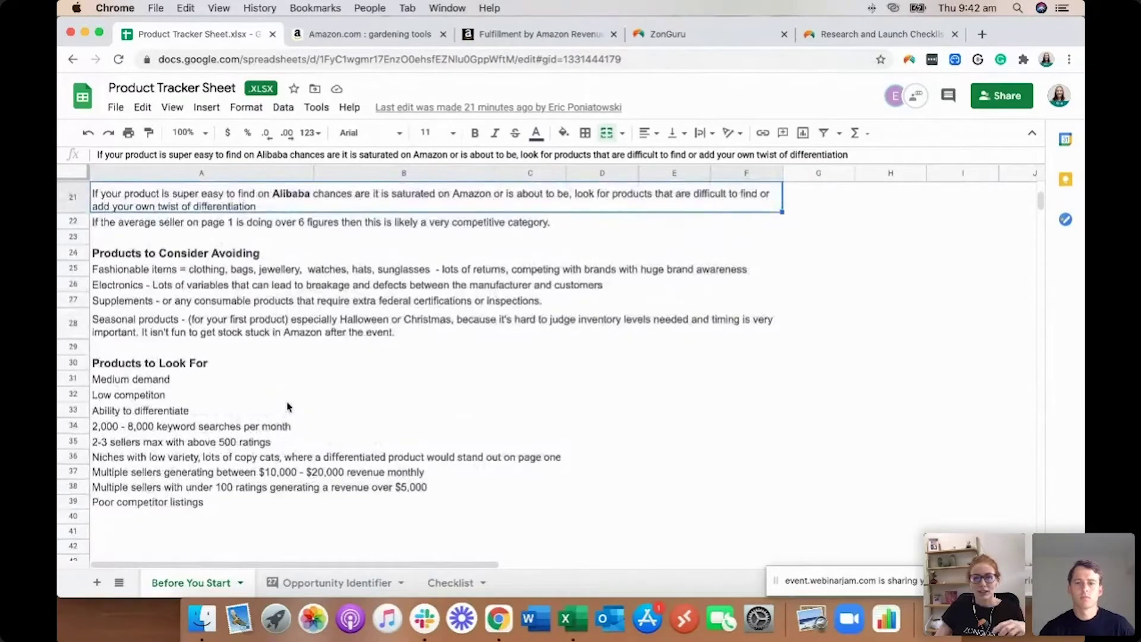
pyautogui.scroll(3, 287, 406)
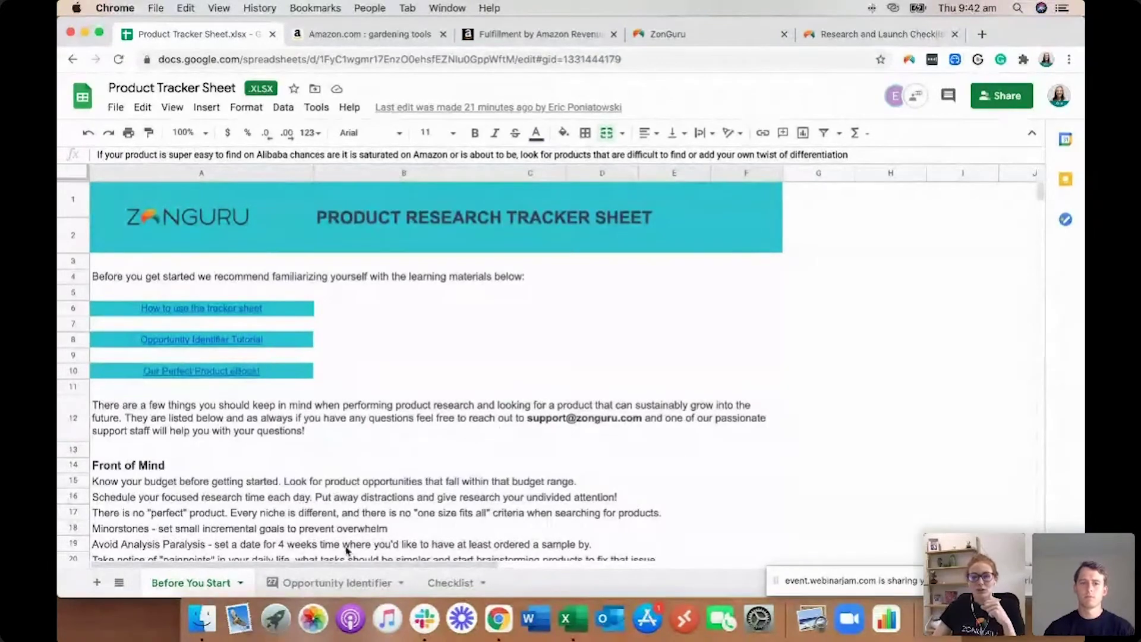
# Step: Open the Opportunity Identifier sheet and view the explanation attached to the Main Keyword heading
pyautogui.click(329, 575)
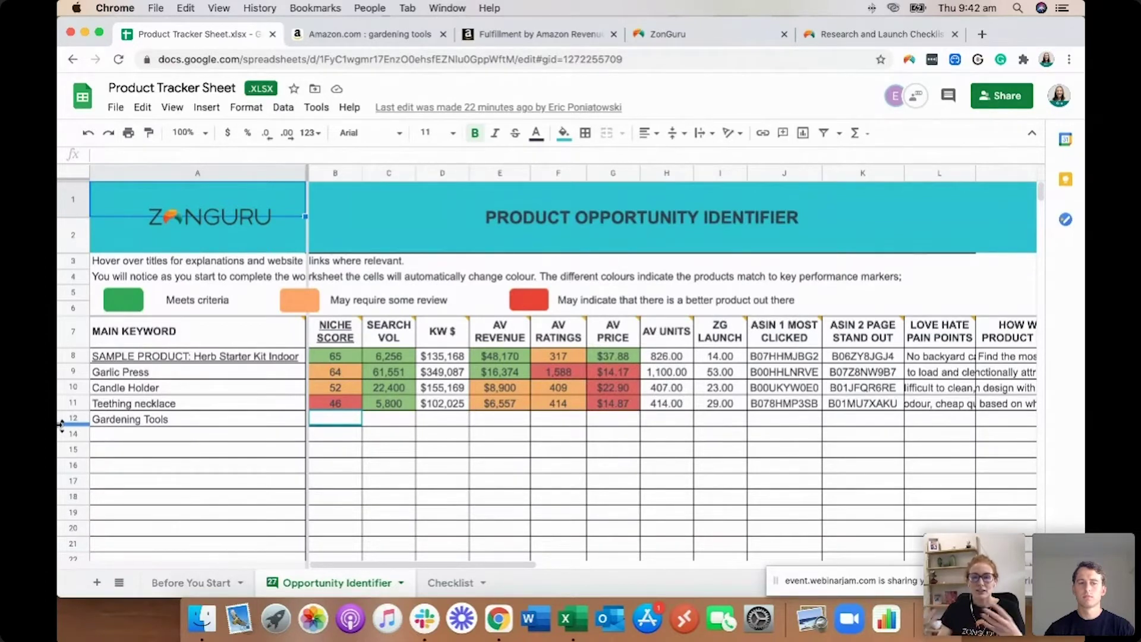
pyautogui.moveTo(175, 323)
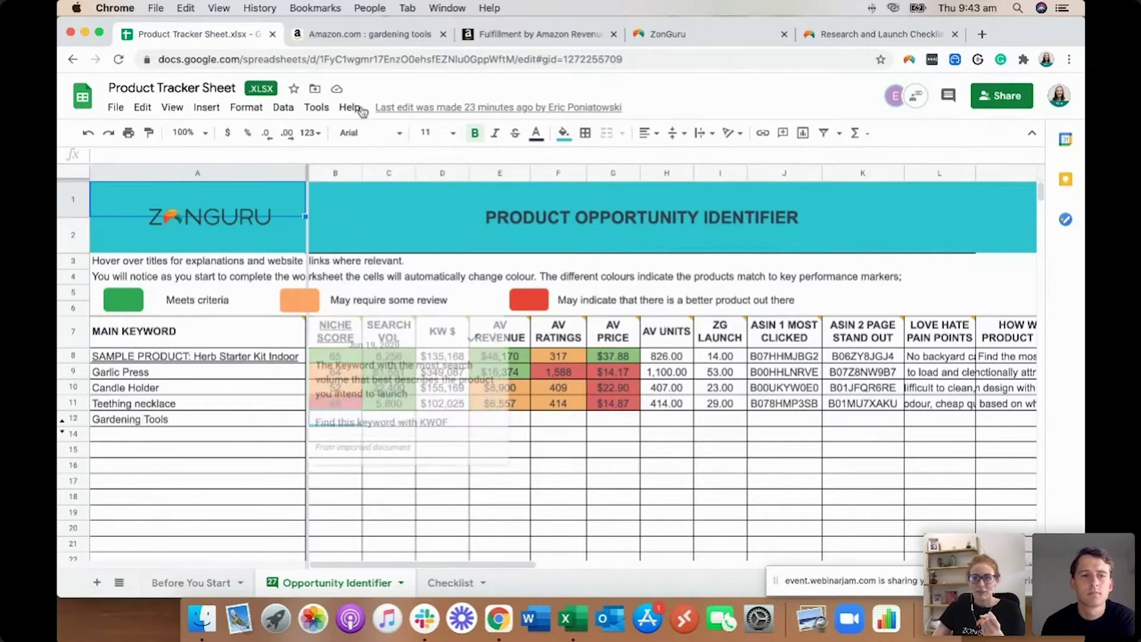
# Step: Switch to the Amazon results for gardening tools and examine the first row of sponsored listings, including their prices and ratings
pyautogui.click(361, 35)
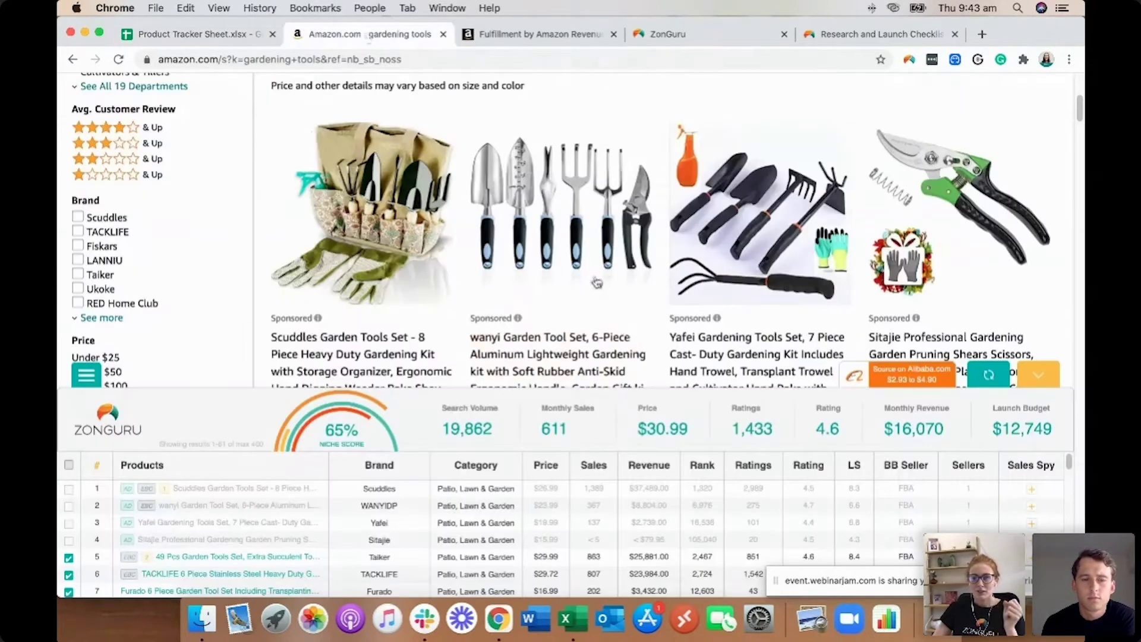
pyautogui.scroll(5, 593, 280)
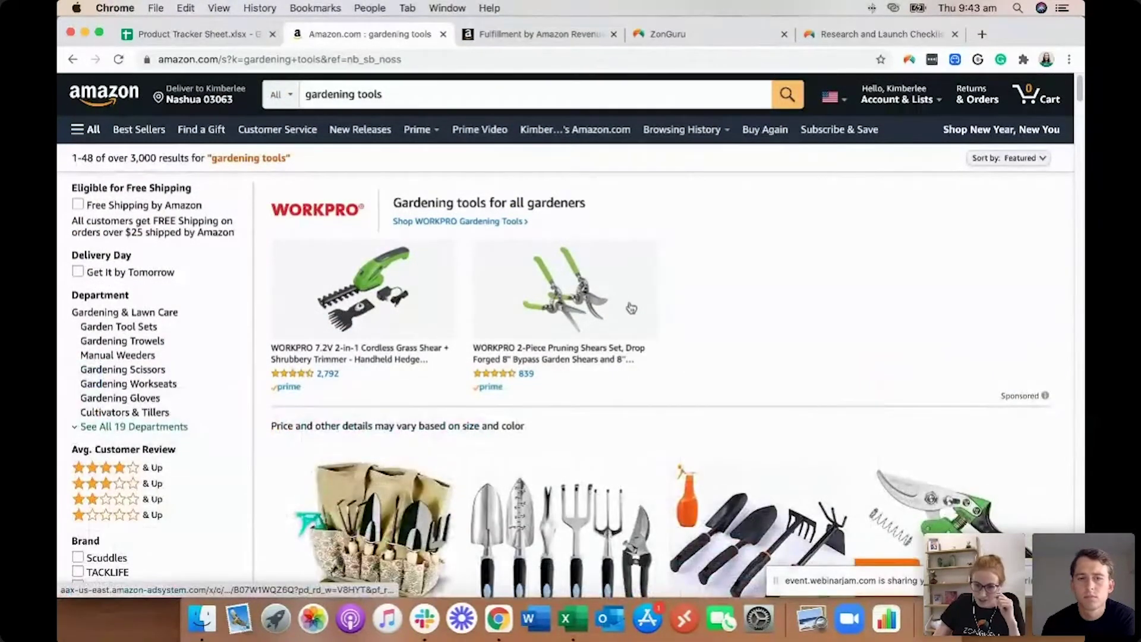
pyautogui.scroll(-4, 631, 307)
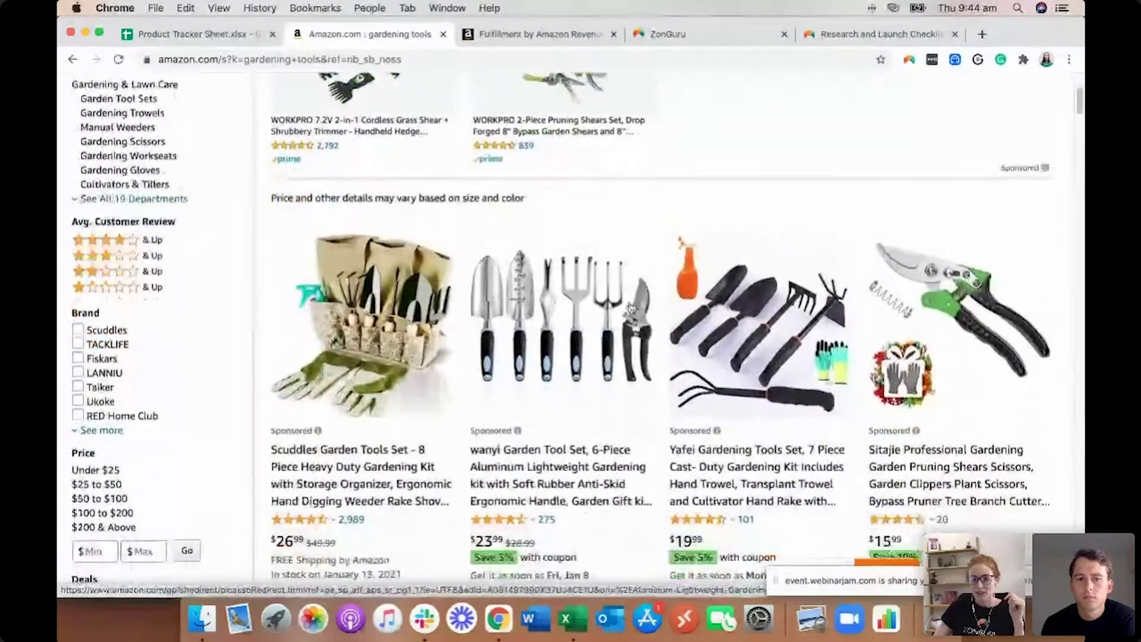
pyautogui.scroll(-1, 631, 307)
pyautogui.scroll(2, 640, 308)
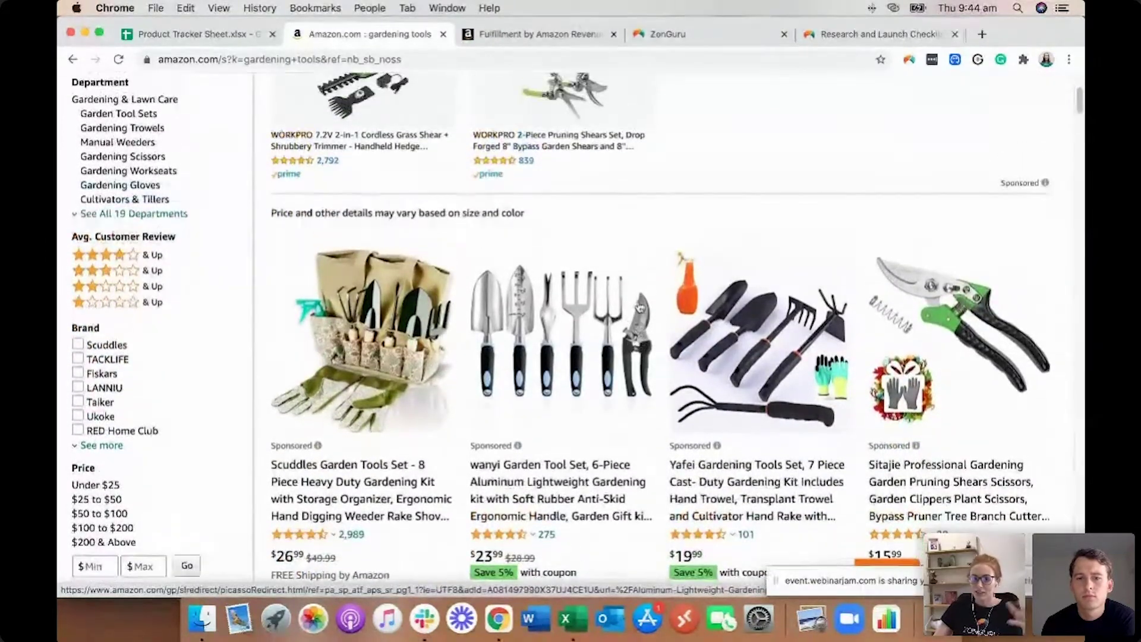
pyautogui.scroll(2, 640, 308)
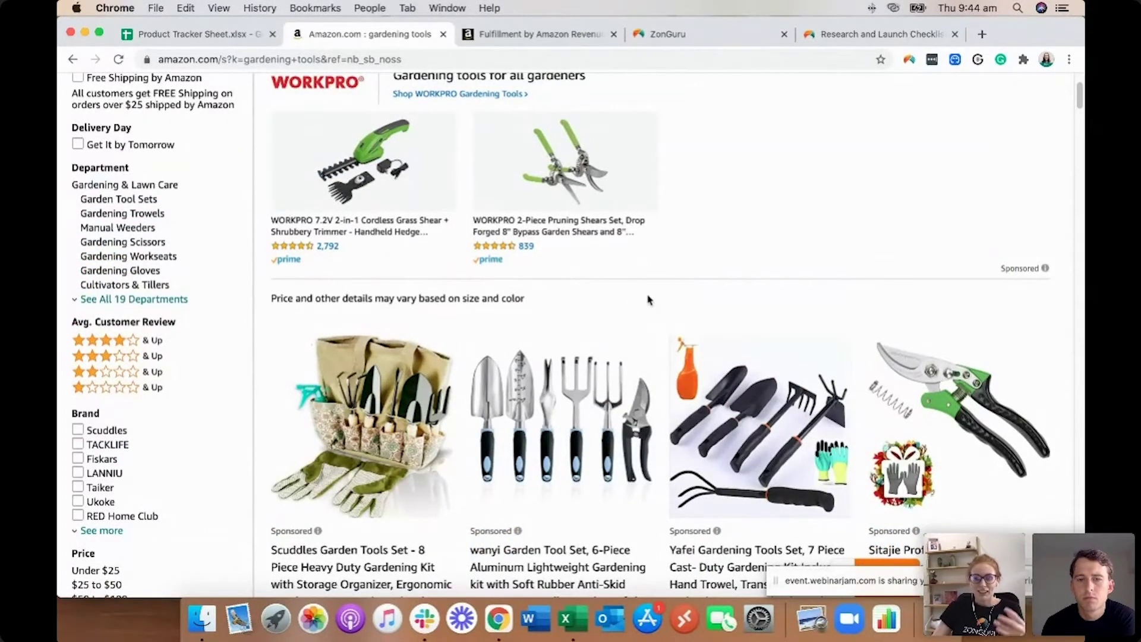
pyautogui.scroll(-3, 649, 299)
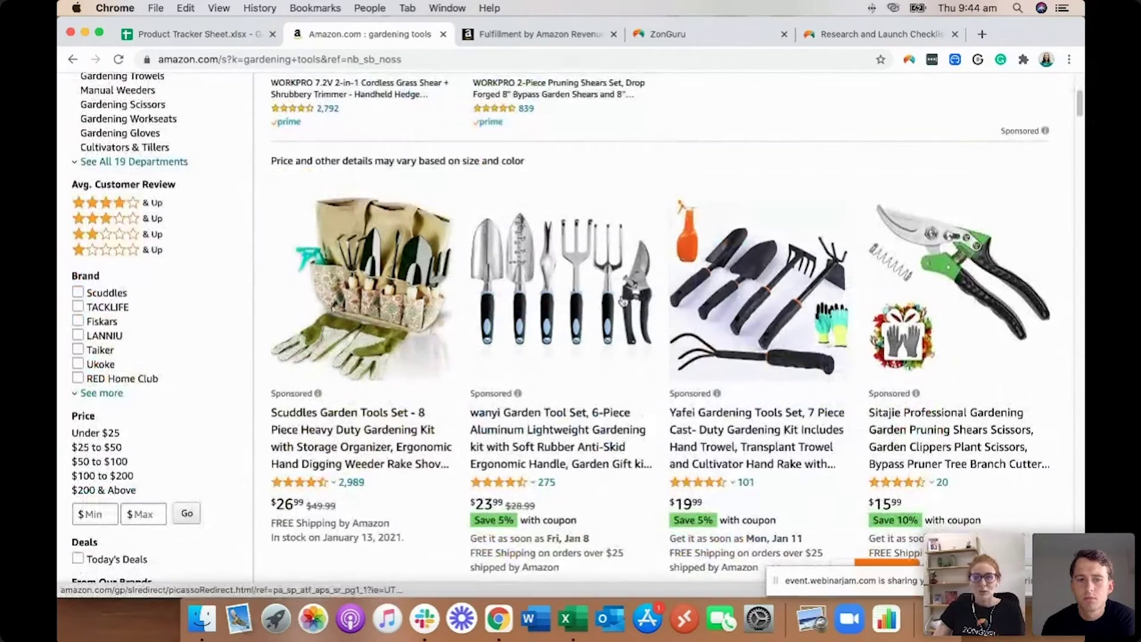
pyautogui.scroll(-1, 622, 302)
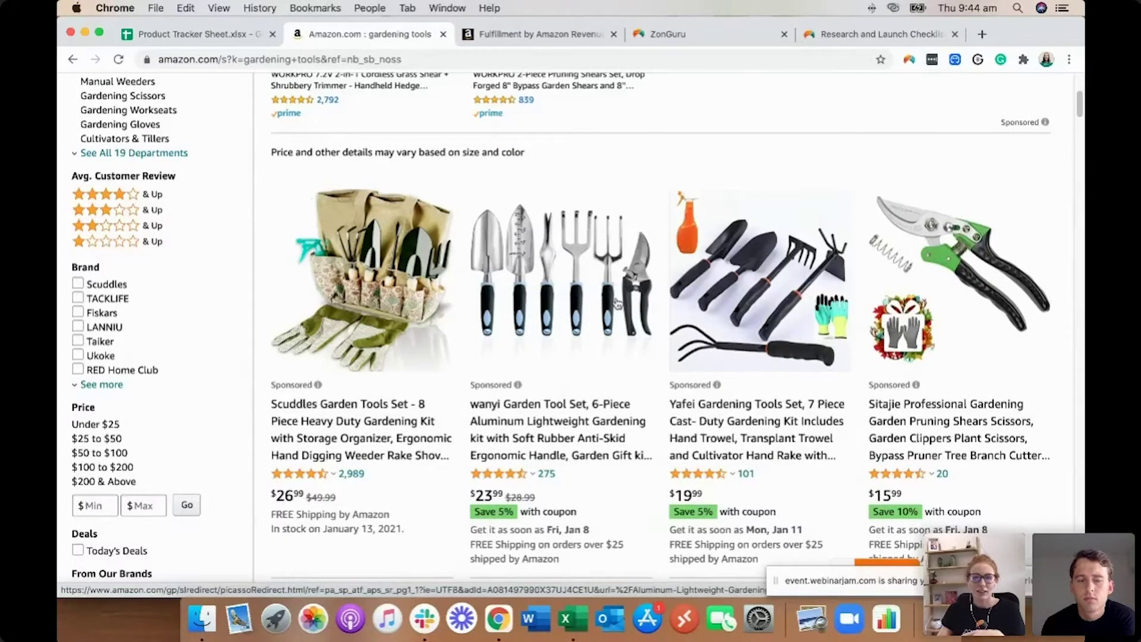
pyautogui.scroll(-1, 612, 303)
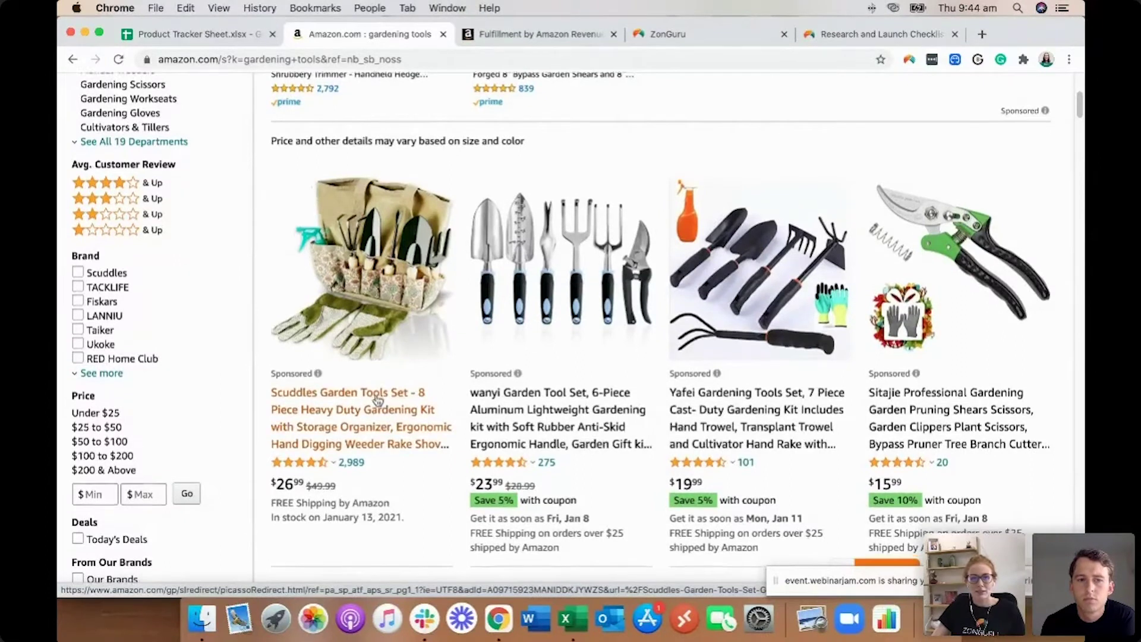
pyautogui.scroll(-1, 378, 401)
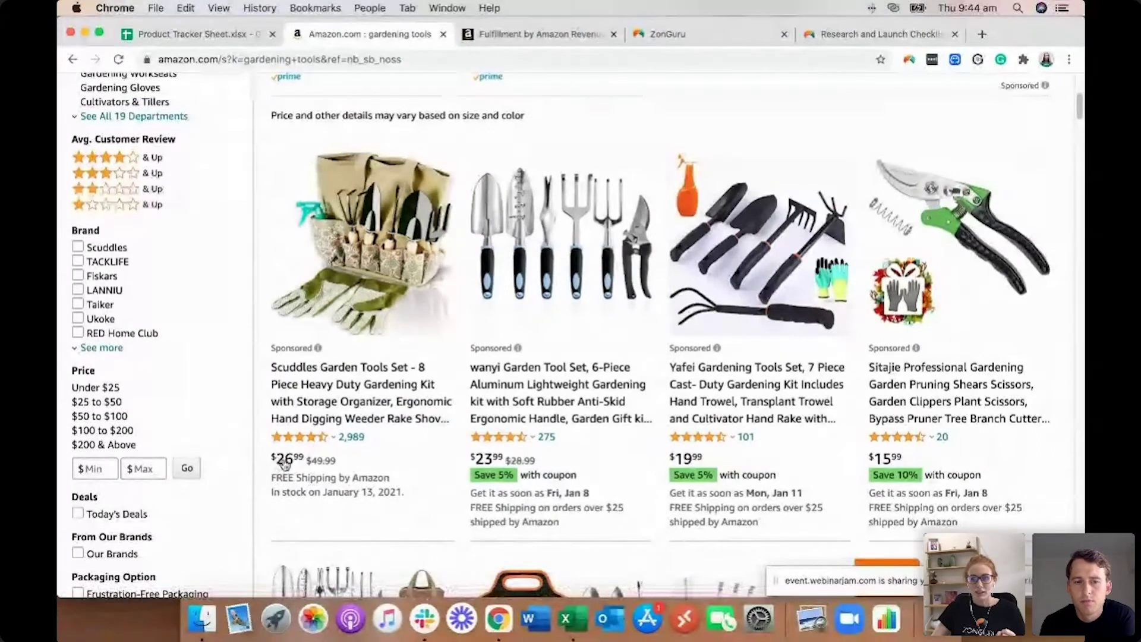
pyautogui.scroll(-2, 283, 459)
pyautogui.scroll(-3, 283, 459)
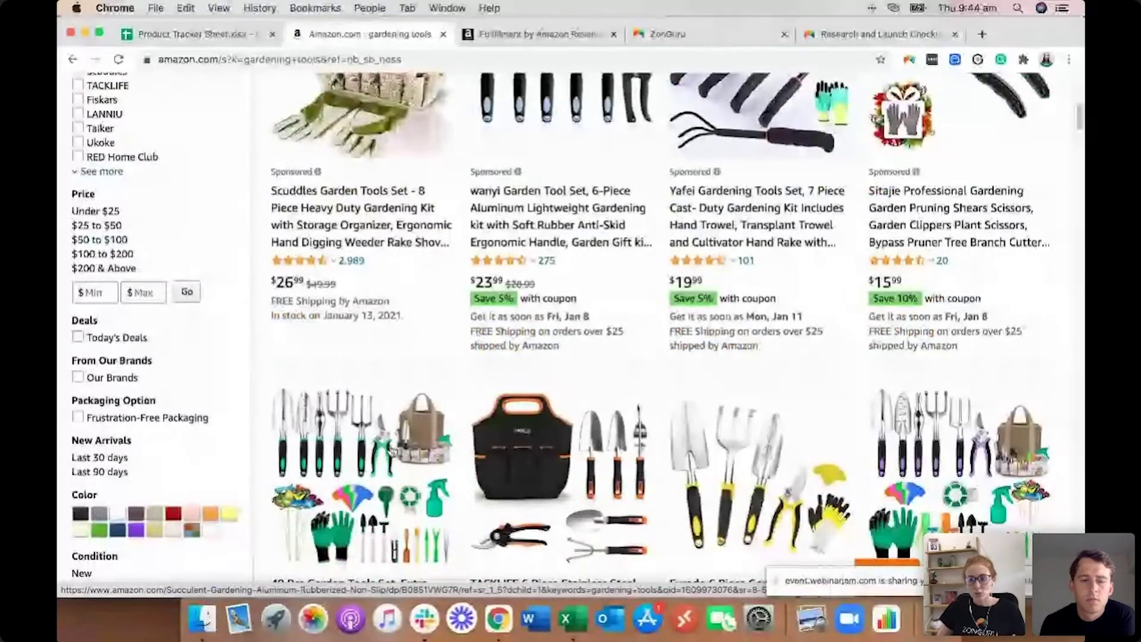
pyautogui.scroll(3, 395, 222)
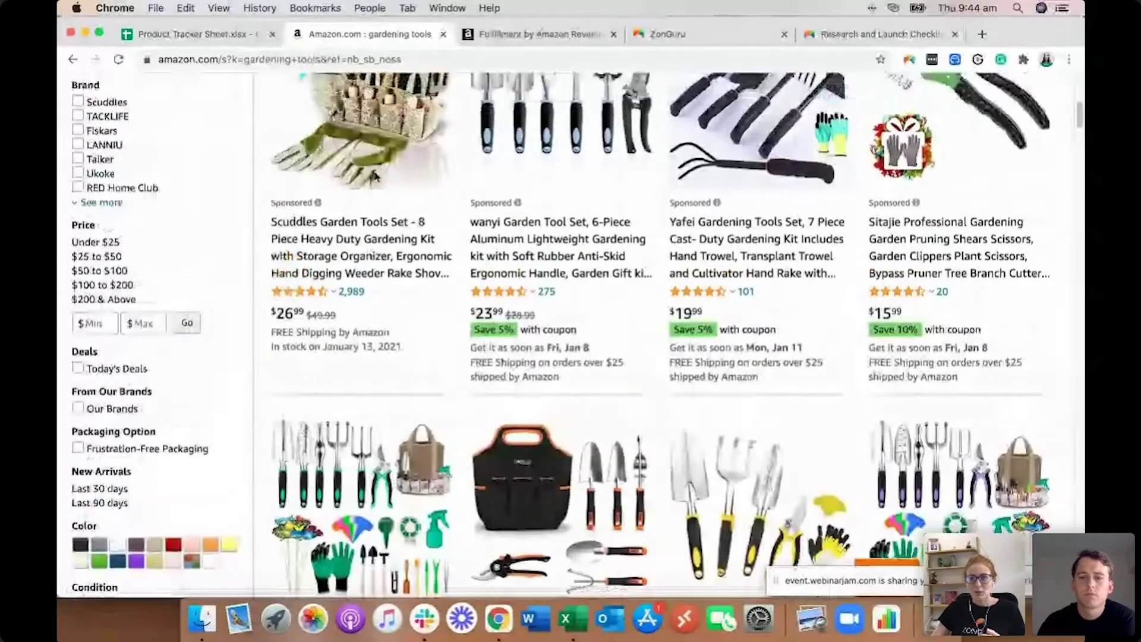
pyautogui.scroll(2, 395, 221)
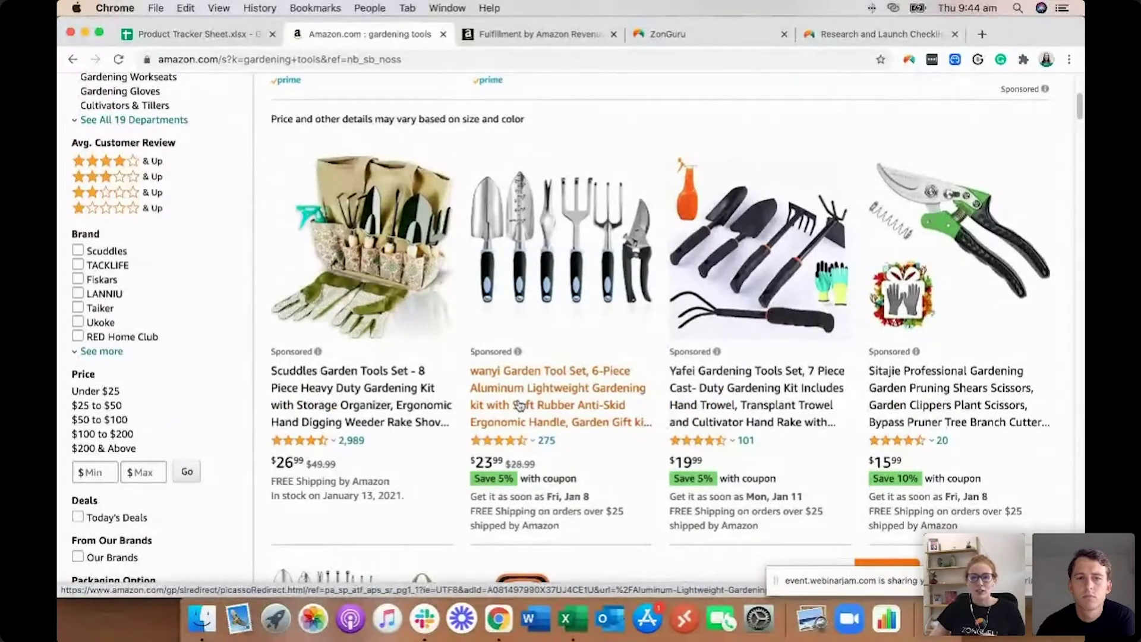
# Step: Examine the non-sponsored listings, the video ad and the Highly rated and well-priced products section further down the gardening tools results
pyautogui.scroll(-8, 519, 405)
pyautogui.scroll(-10, 639, 410)
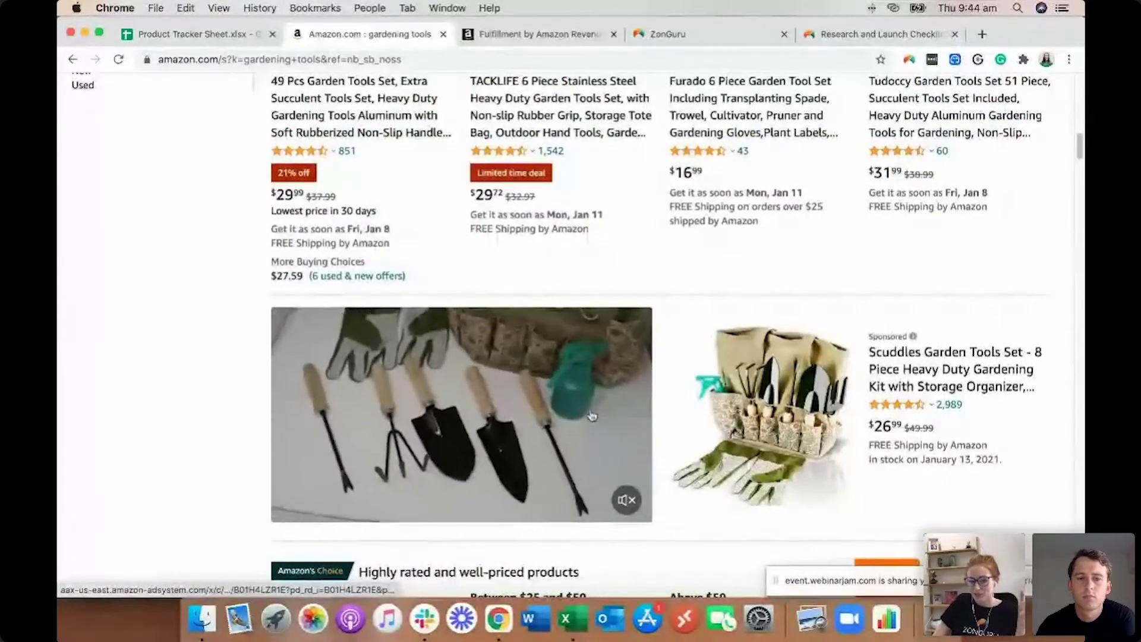
pyautogui.scroll(-1, 590, 410)
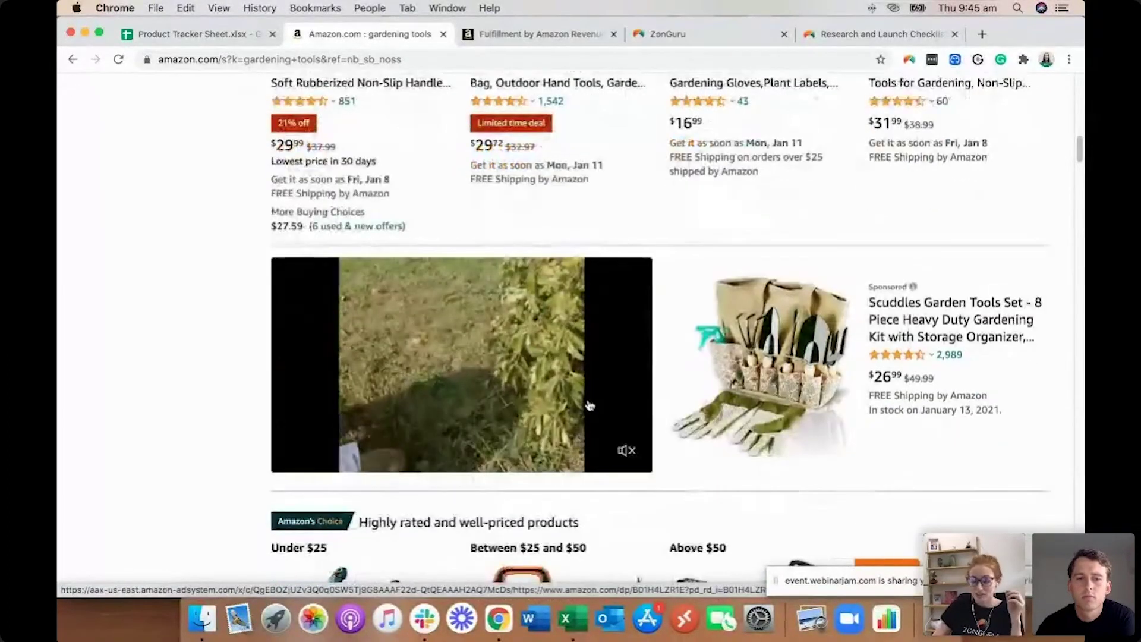
pyautogui.scroll(-1, 586, 402)
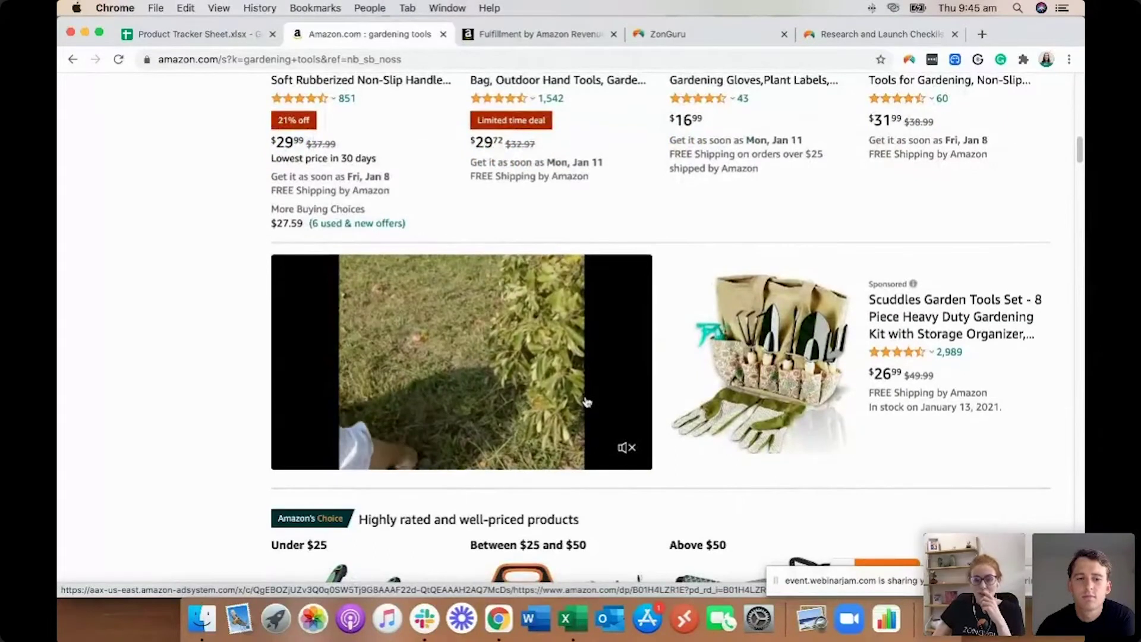
pyautogui.scroll(-1, 586, 402)
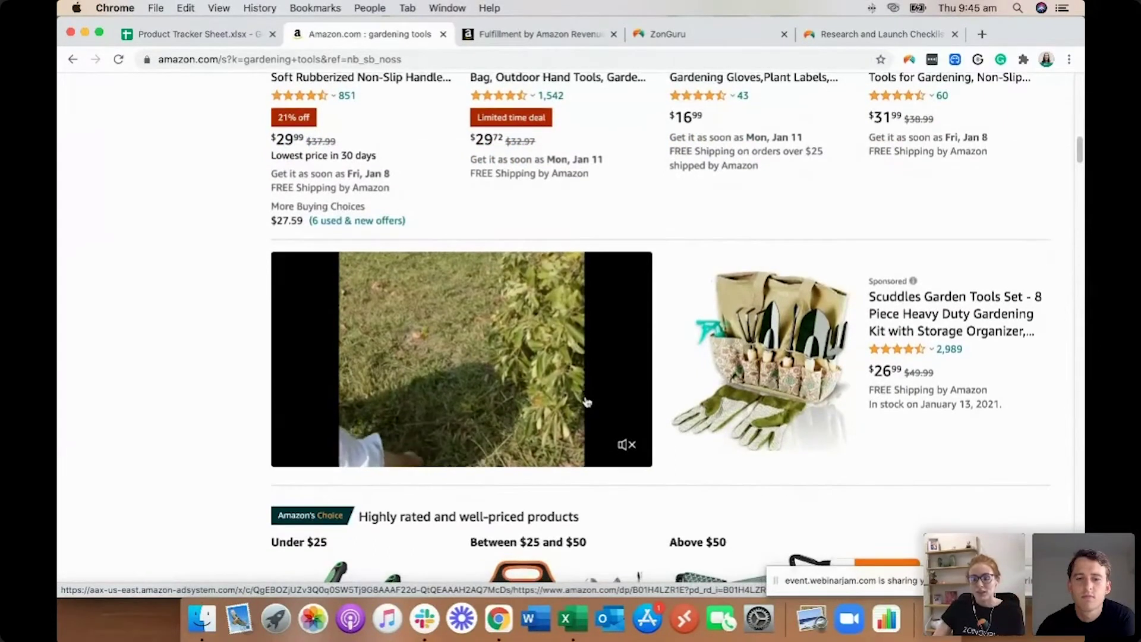
pyautogui.scroll(-1, 587, 403)
pyautogui.scroll(-3, 587, 402)
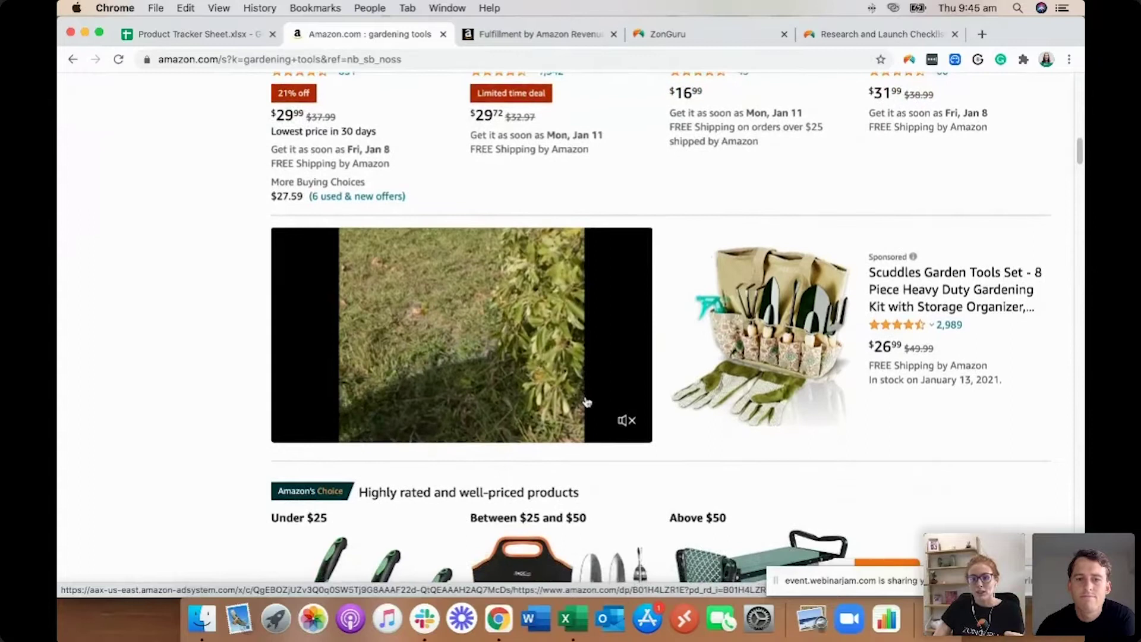
pyautogui.scroll(-3, 586, 402)
# Step: Move the screen-sharing bar aside and return to the first gardening tools listings with the ZonGuru niche data open
pyautogui.moveTo(886, 585); pyautogui.dragTo(363, 584)
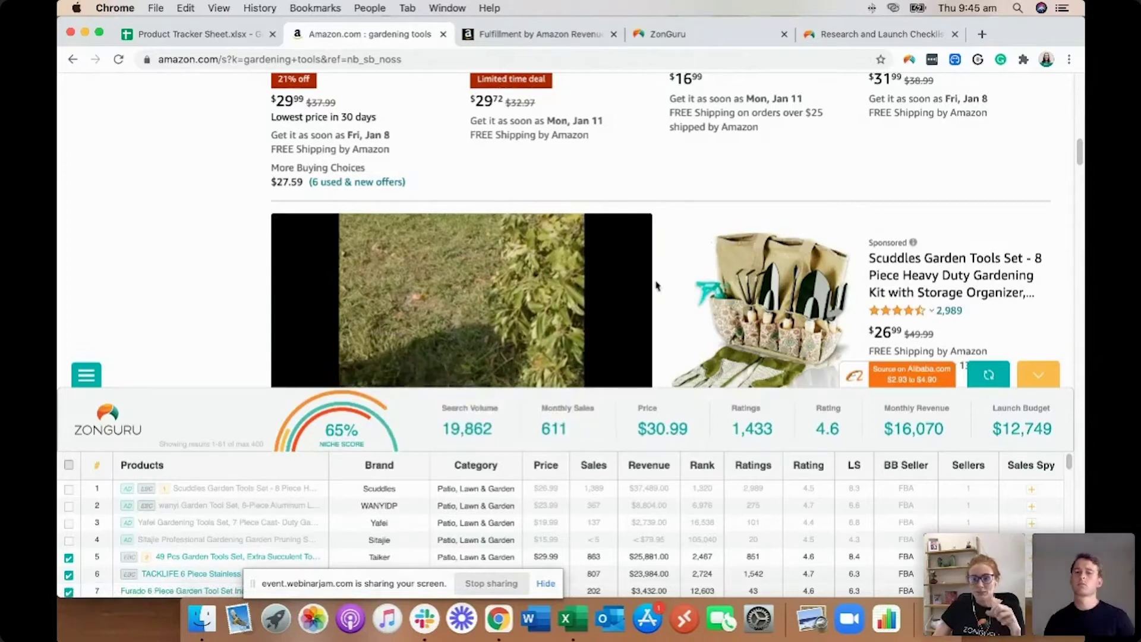
pyautogui.scroll(10, 607, 279)
pyautogui.scroll(5, 606, 279)
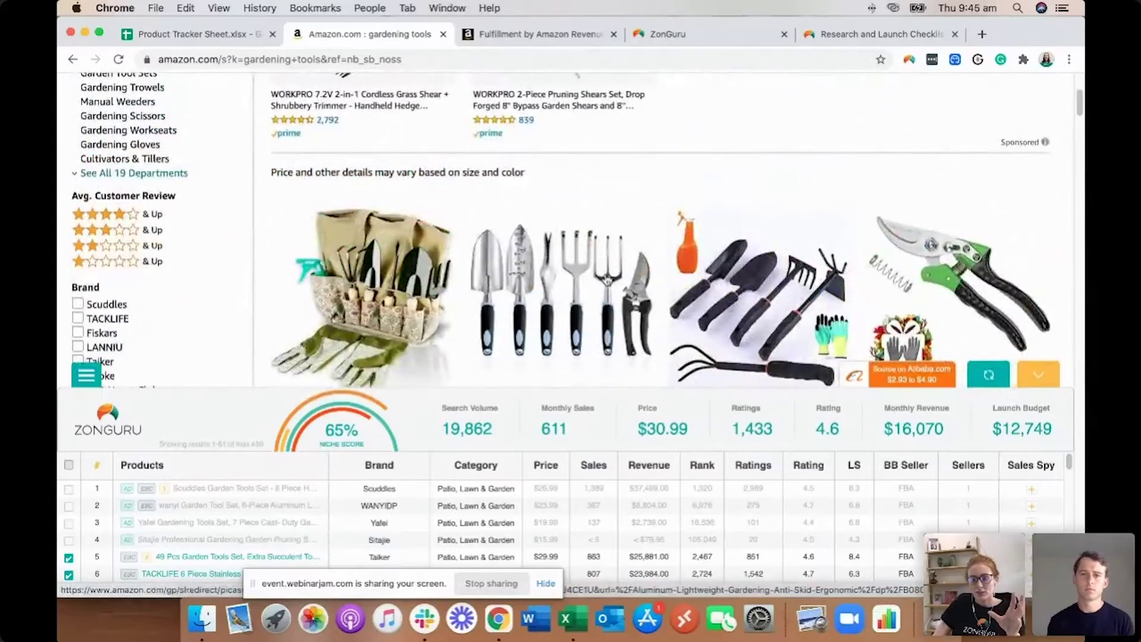
pyautogui.scroll(2, 606, 280)
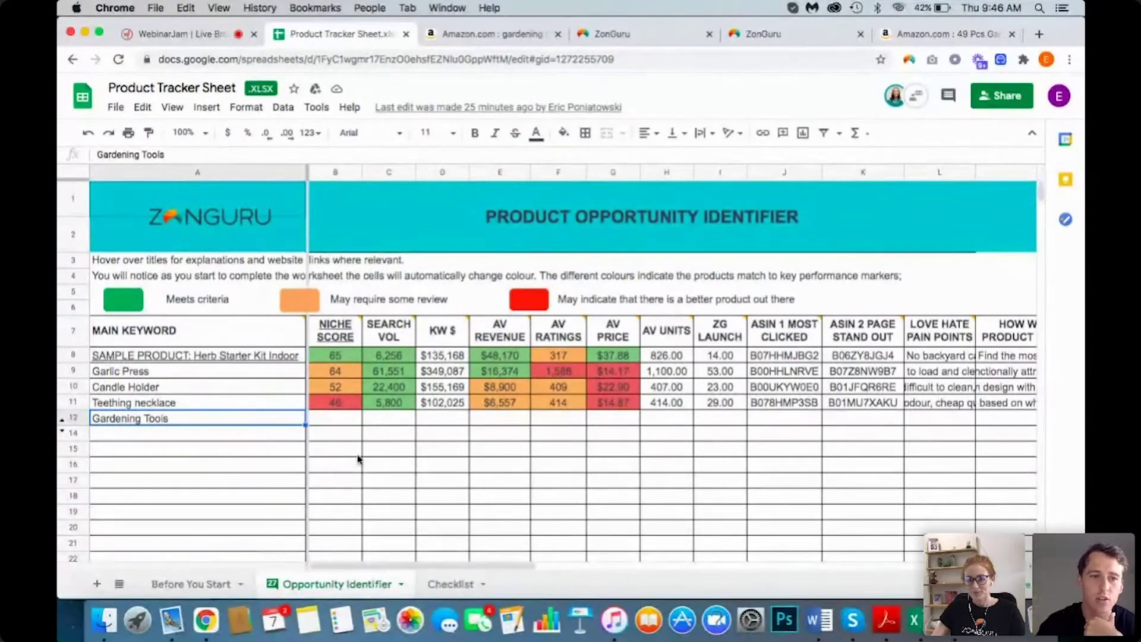
# Step: Review the niche score, average revenue, ratings and price cells of Garlic Press, Candle Holder and Teething necklace in the tracker sheet
pyautogui.click(252, 375)
pyautogui.click(232, 389)
pyautogui.click(217, 405)
pyautogui.click(328, 407)
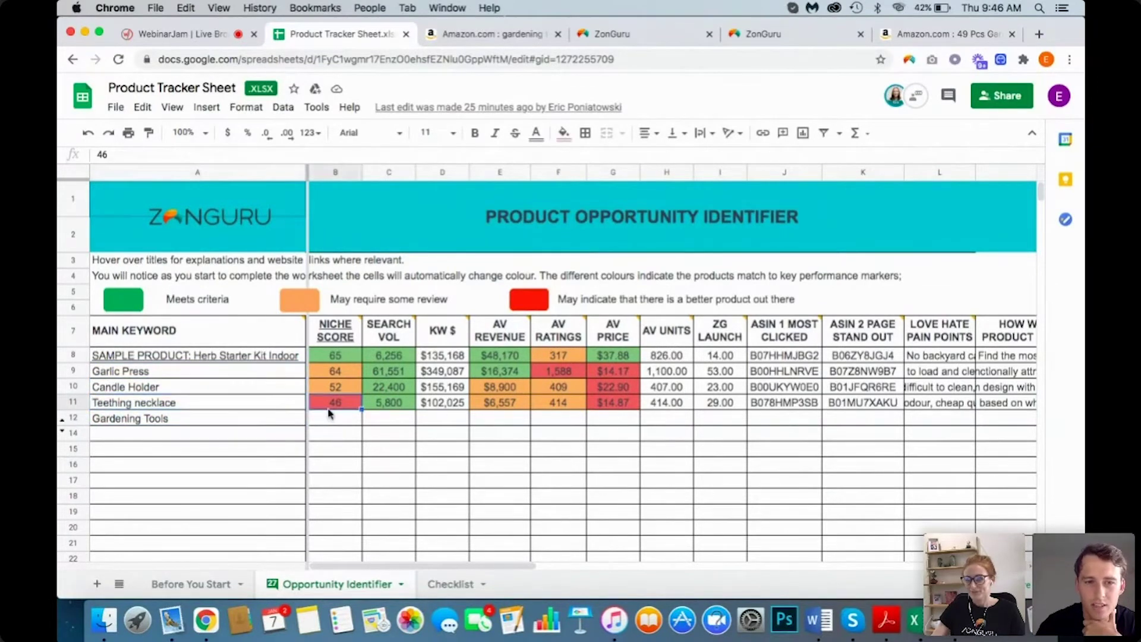
pyautogui.click(334, 390)
pyautogui.click(496, 406)
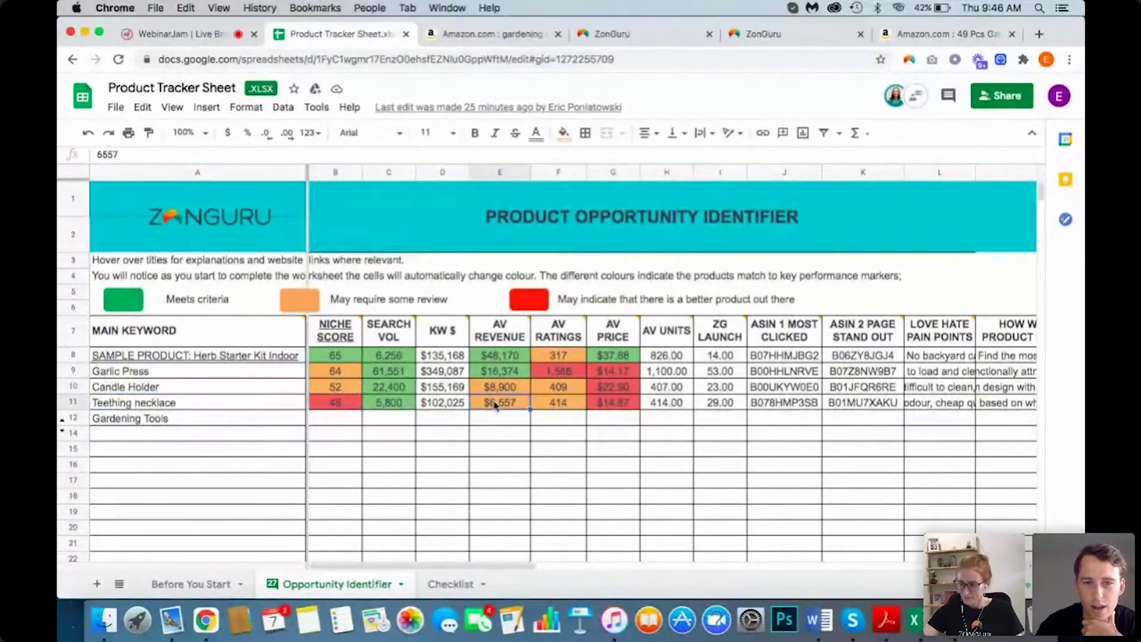
pyautogui.click(497, 391)
pyautogui.click(556, 373)
pyautogui.click(557, 387)
pyautogui.click(557, 404)
pyautogui.click(609, 405)
pyautogui.click(611, 392)
pyautogui.click(611, 372)
# Step: Review the niche score, search volume, KW $ and average revenue cells still to fill in the Gardening Tools row
pyautogui.click(337, 419)
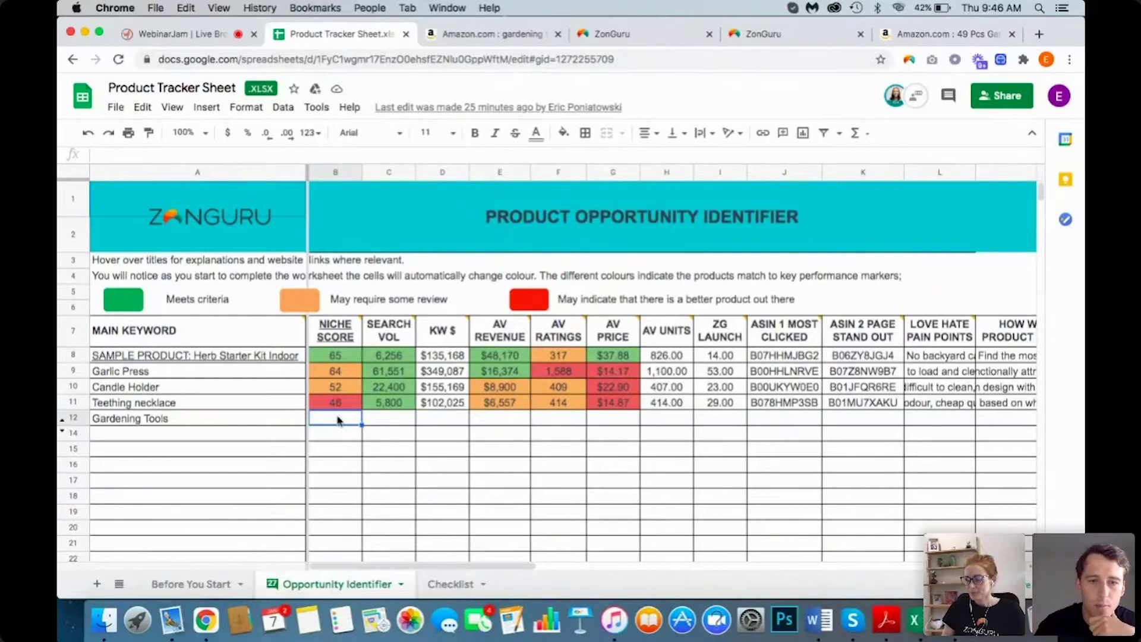
pyautogui.click(381, 423)
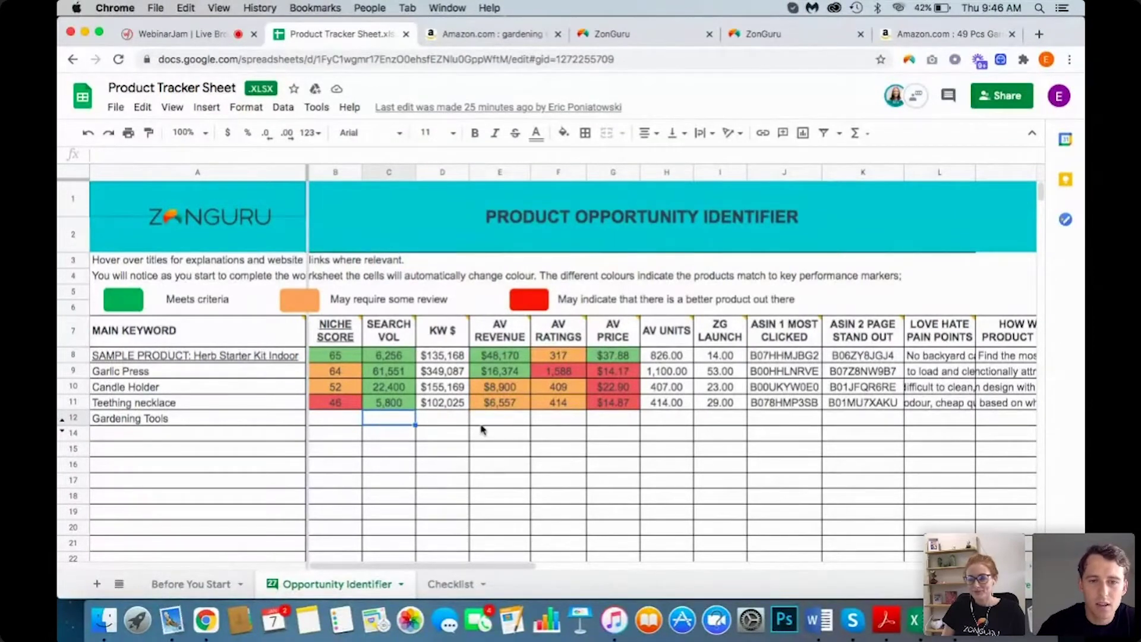
pyautogui.click(491, 421)
pyautogui.click(430, 422)
pyautogui.click(392, 426)
pyautogui.click(334, 423)
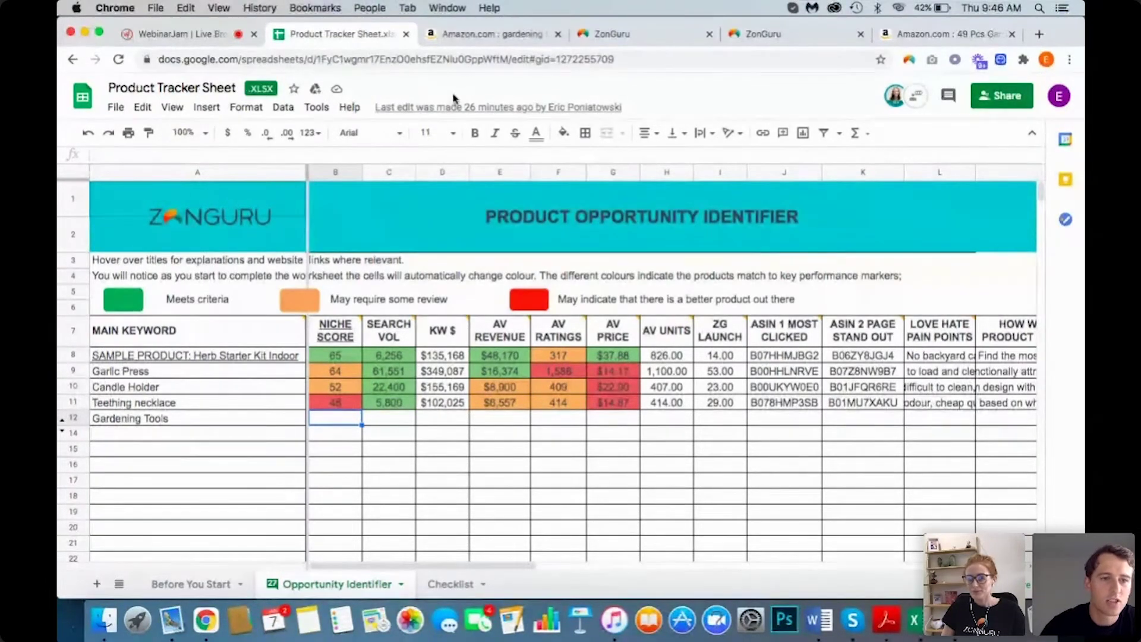
pyautogui.click(187, 421)
pyautogui.click(327, 417)
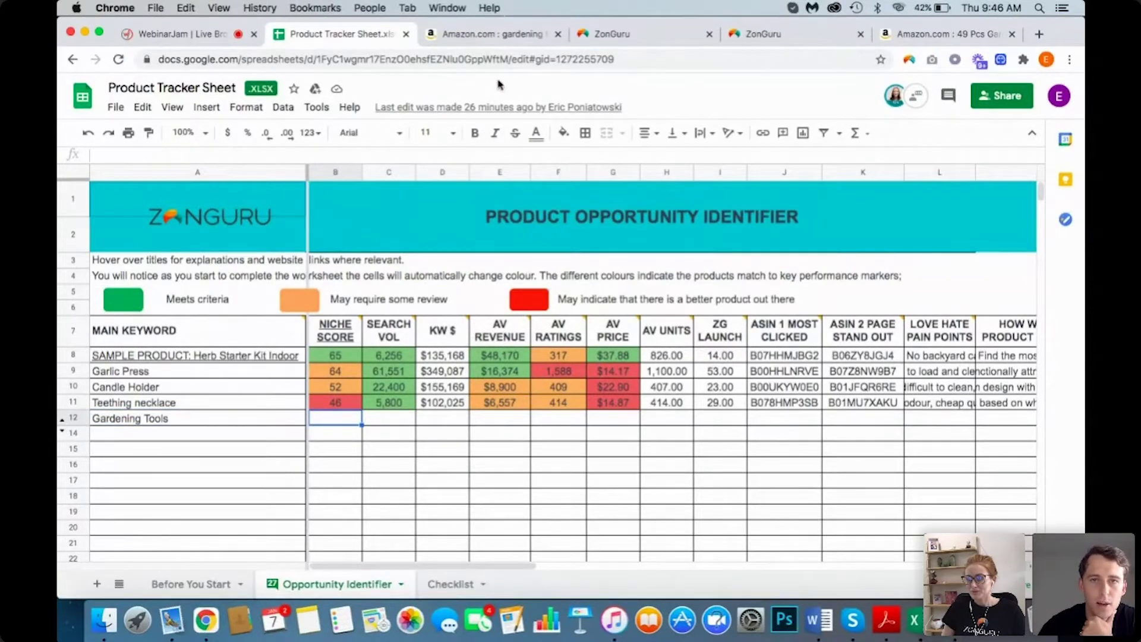
# Step: Check the Amazon gardening tools results with their niche data, and the Gardening Tools keyword analysis in ZonGuru
pyautogui.click(502, 36)
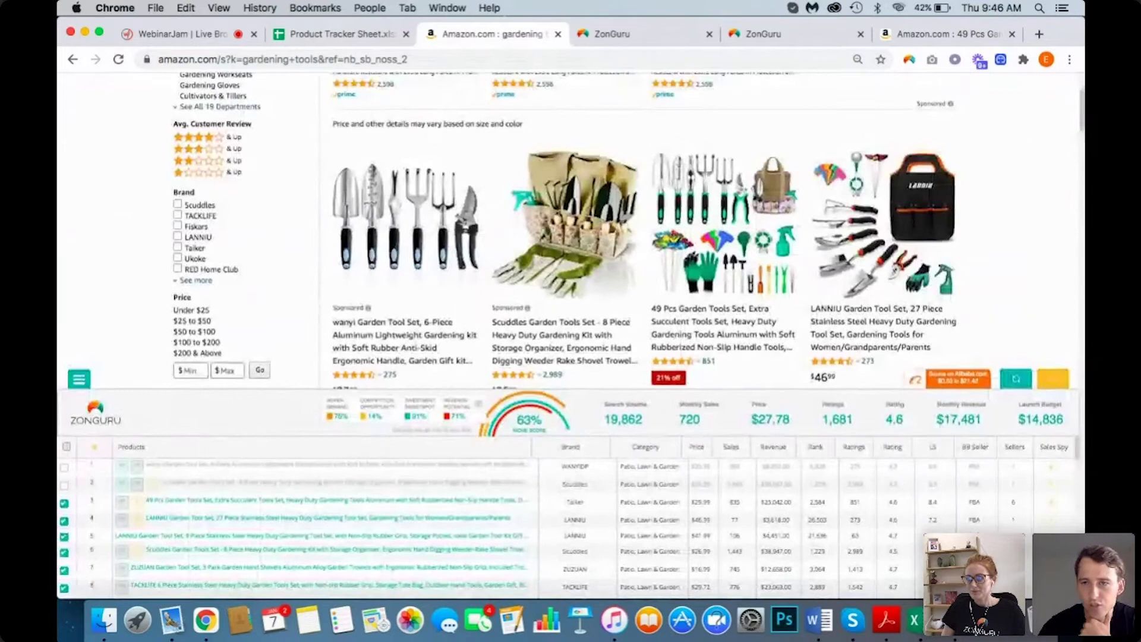
pyautogui.scroll(10, 951, 178)
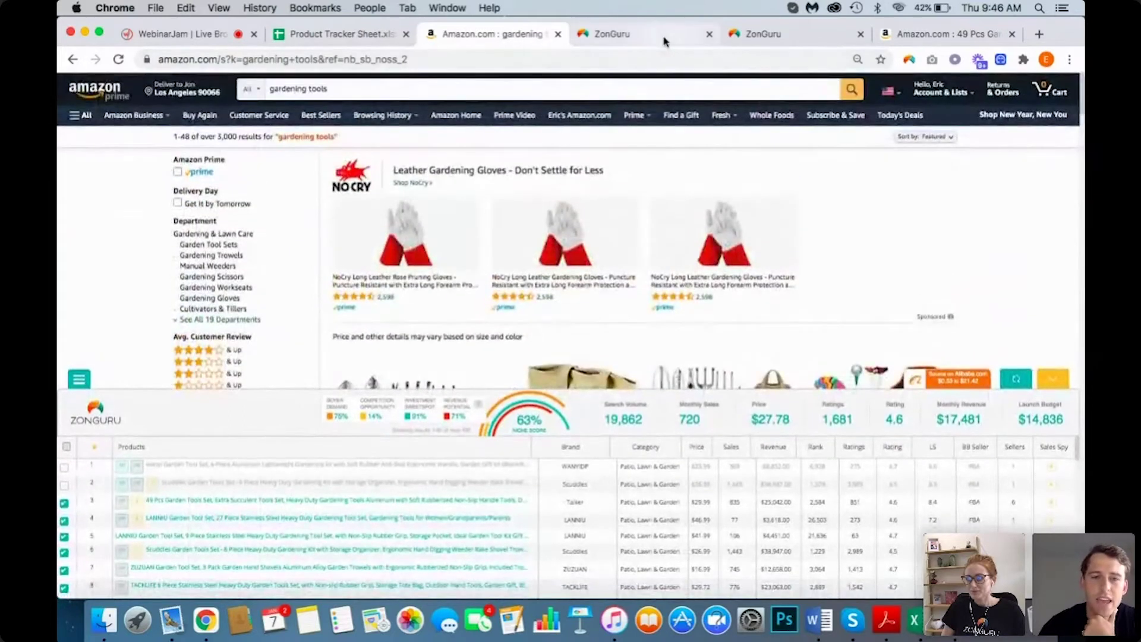
pyautogui.click(665, 37)
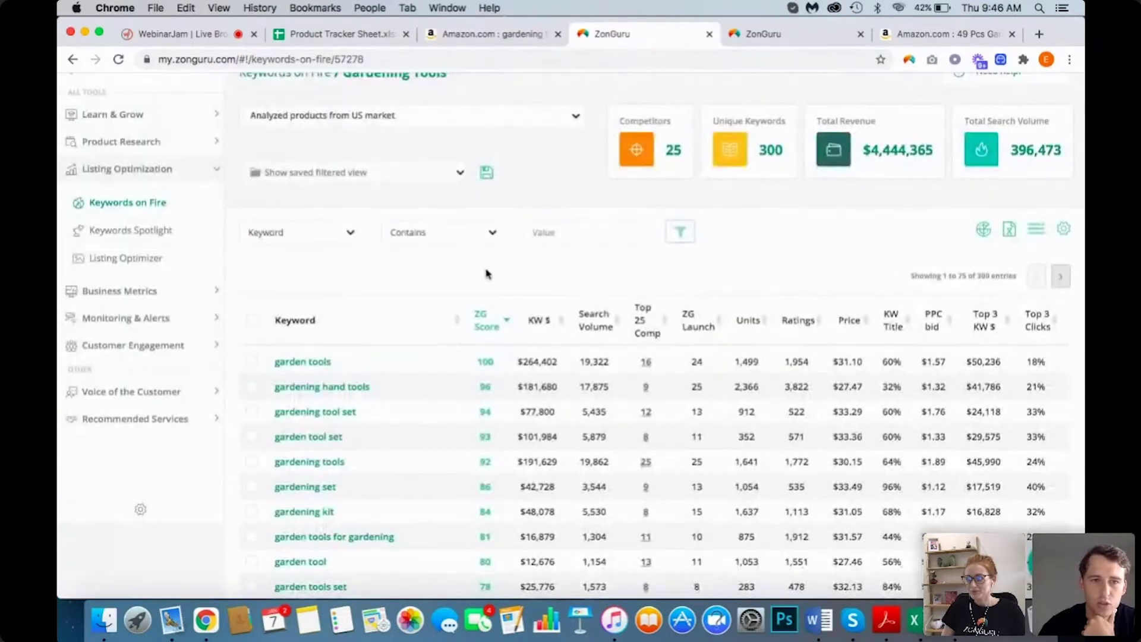
pyautogui.scroll(2, 380, 282)
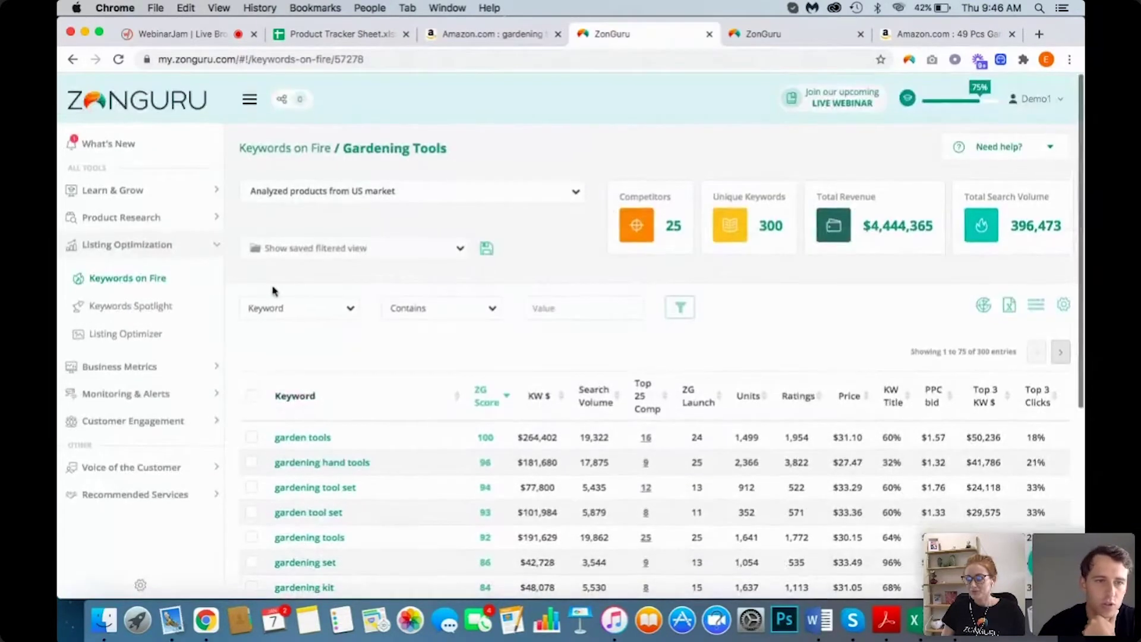
# Step: View the Keywords on Fire session list and the form for adding products by phrases, and reopen the Gardening Tools session
pyautogui.click(145, 284)
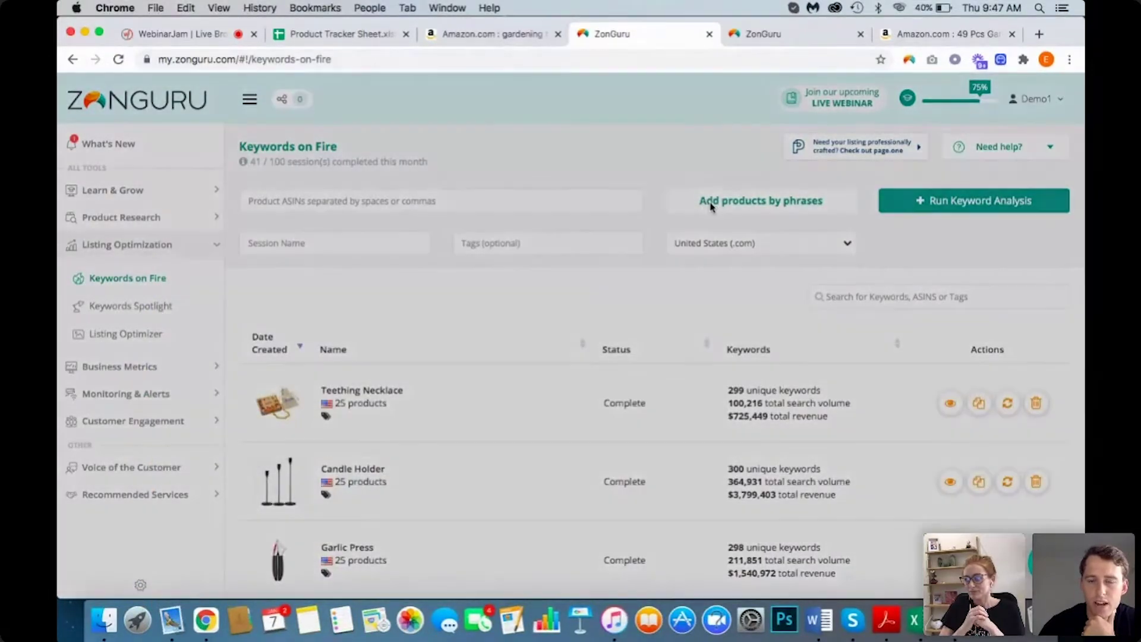
pyautogui.click(711, 204)
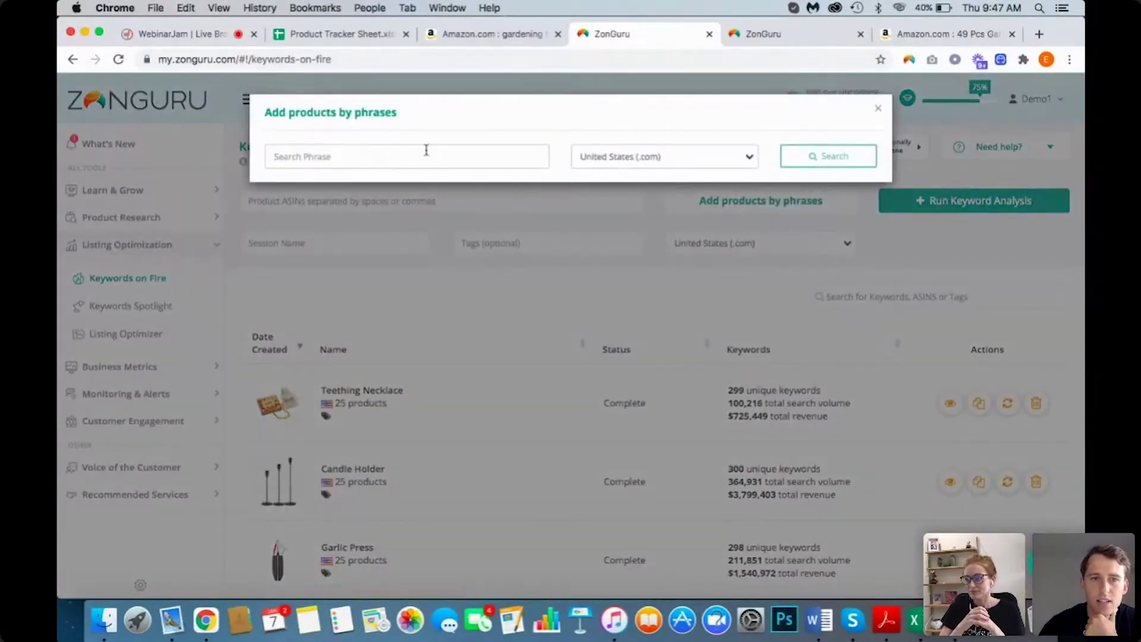
pyautogui.click(879, 112)
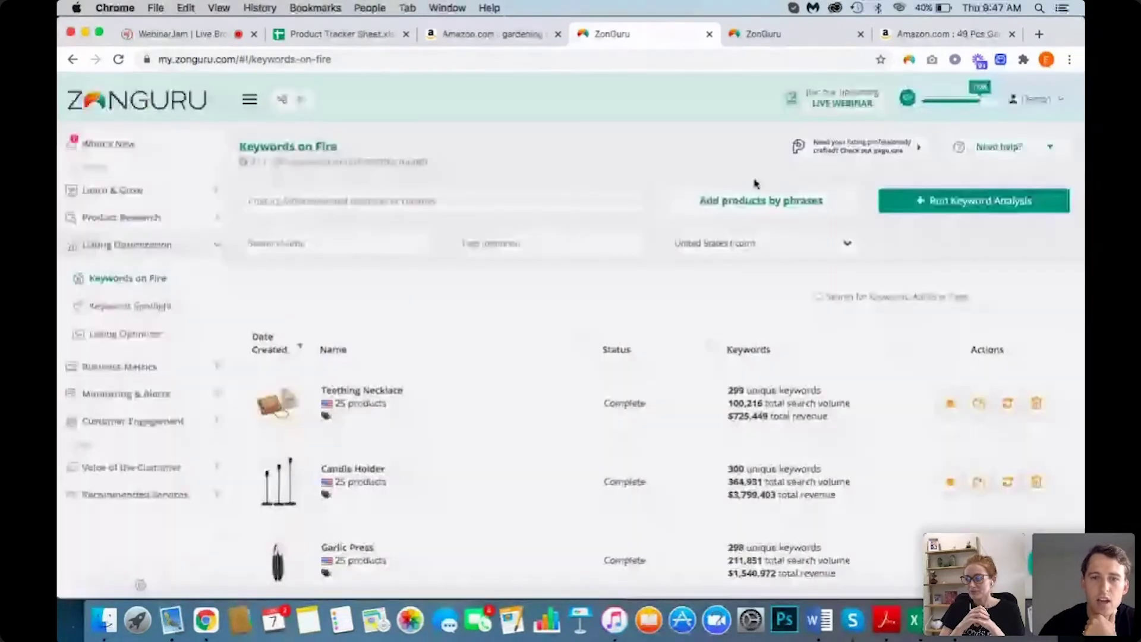
pyautogui.scroll(-5, 655, 280)
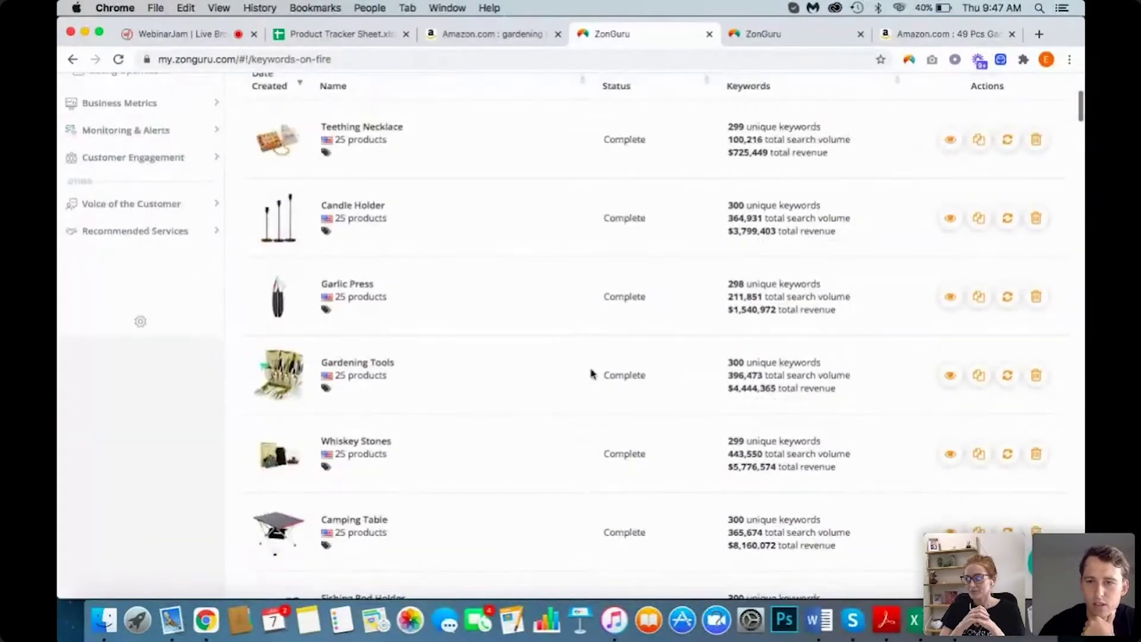
pyautogui.click(950, 377)
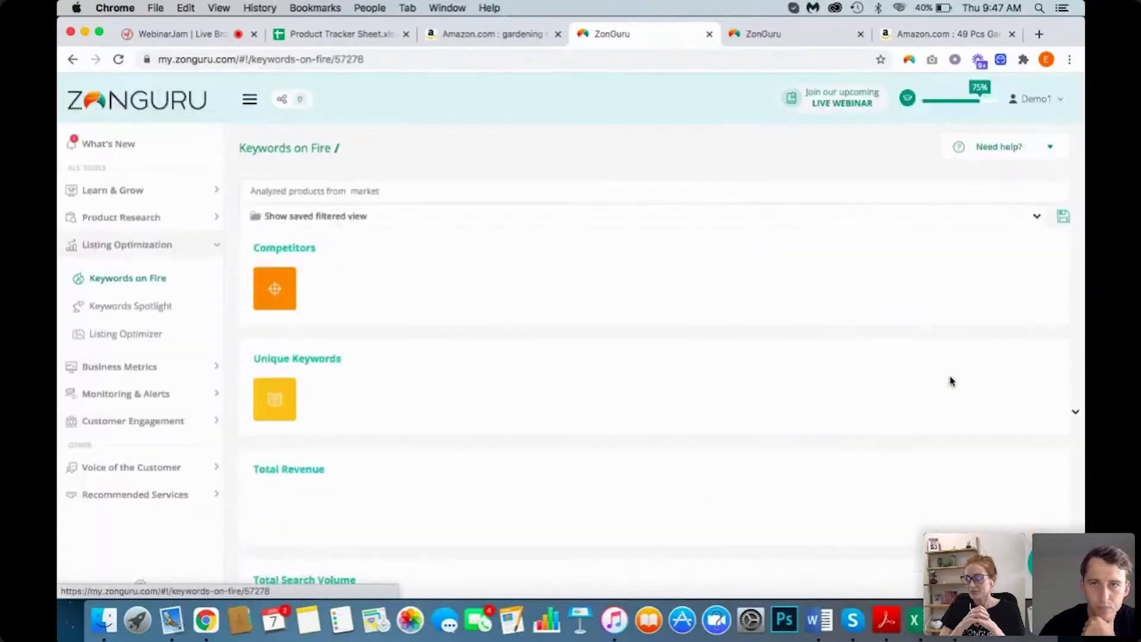
# Step: Return to the Product Tracker Sheet and enter 63 as the niche score for Gardening Tools
pyautogui.click(212, 38)
pyautogui.click(335, 34)
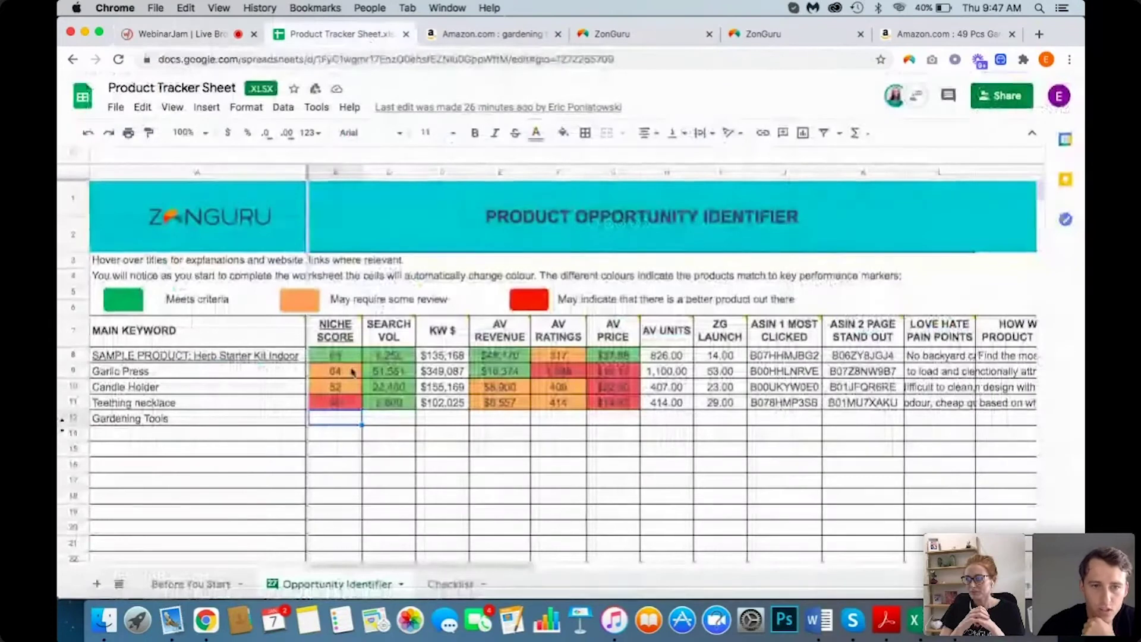
pyautogui.click(475, 33)
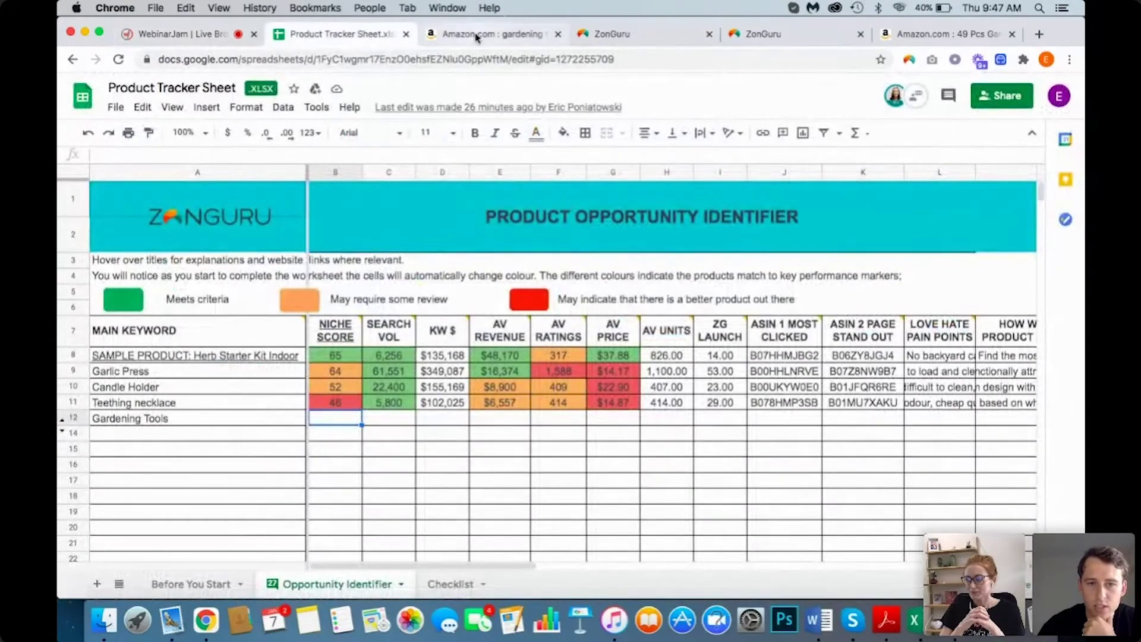
pyautogui.click(337, 35)
pyautogui.write('63')
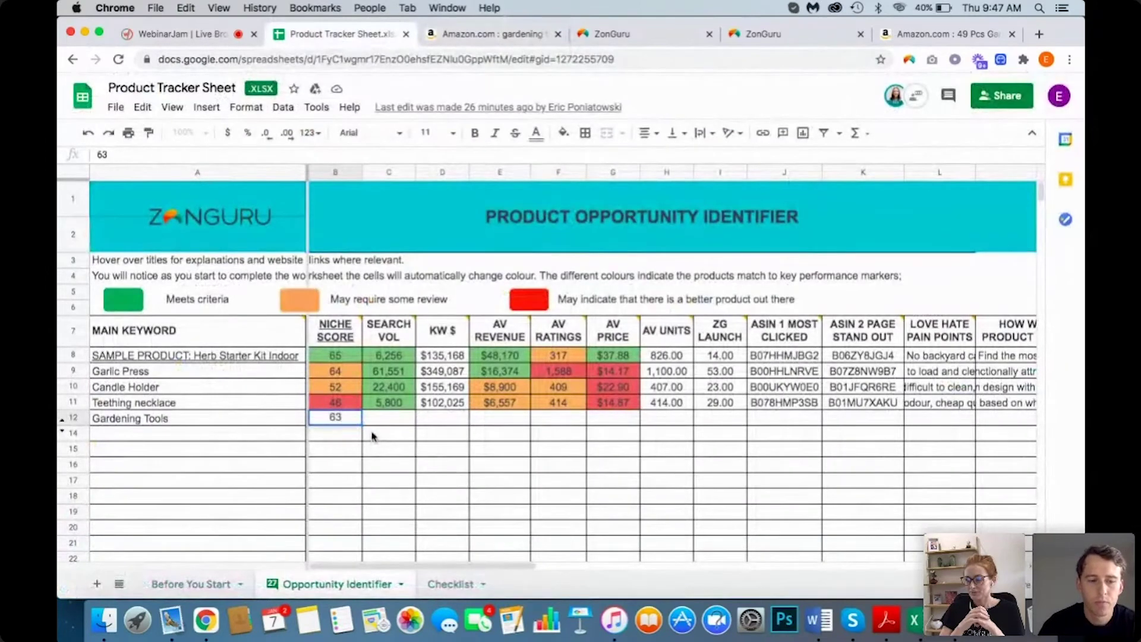
pyautogui.press('Tab')
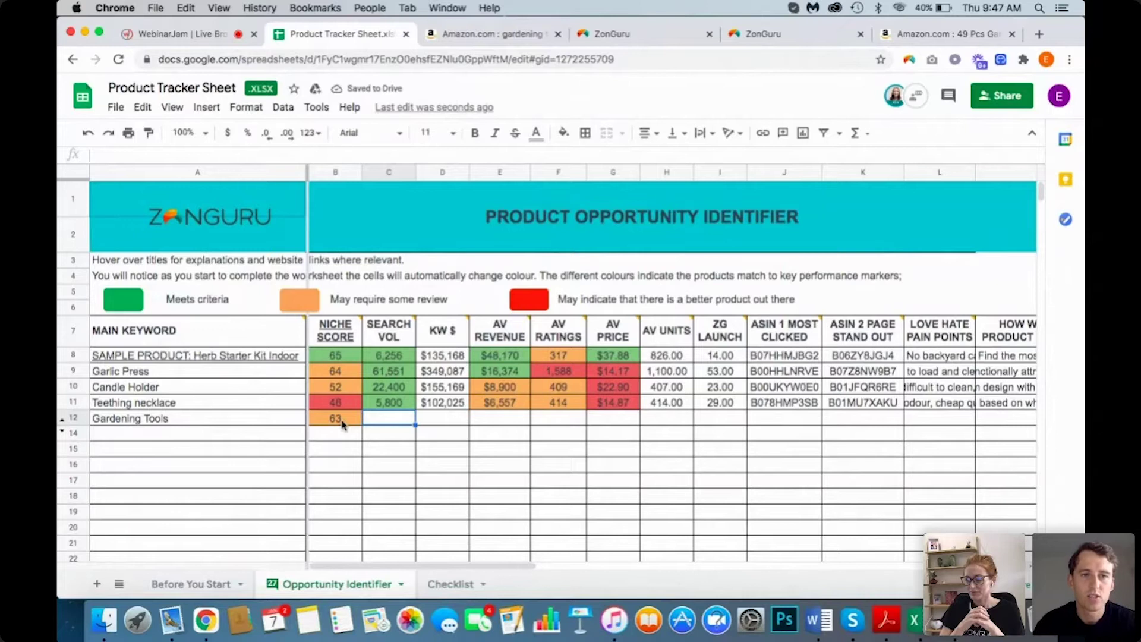
# Step: Look up the search volume in the Amazon niche data and enter 19800 for Gardening Tools in the tracker sheet
pyautogui.click(491, 36)
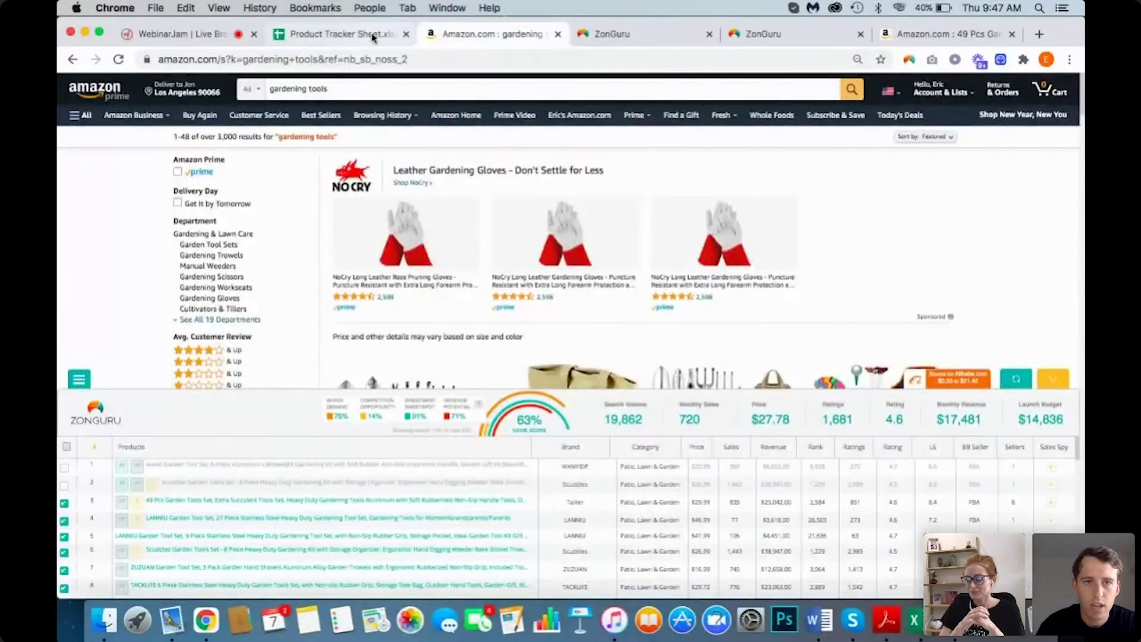
pyautogui.click(373, 36)
pyautogui.click(471, 36)
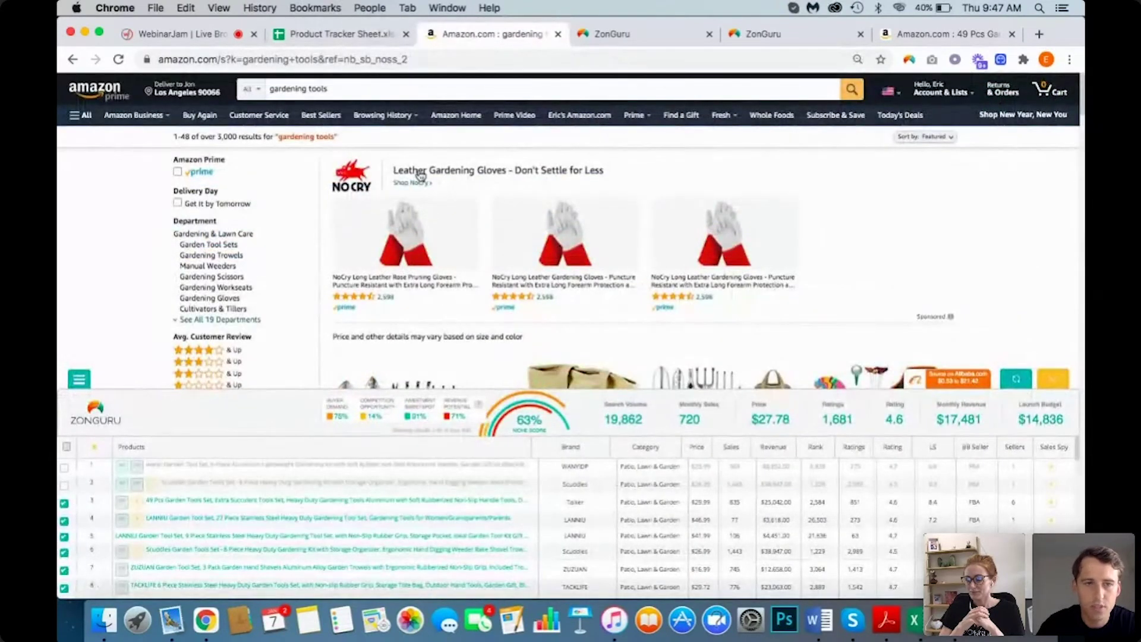
pyautogui.click(334, 36)
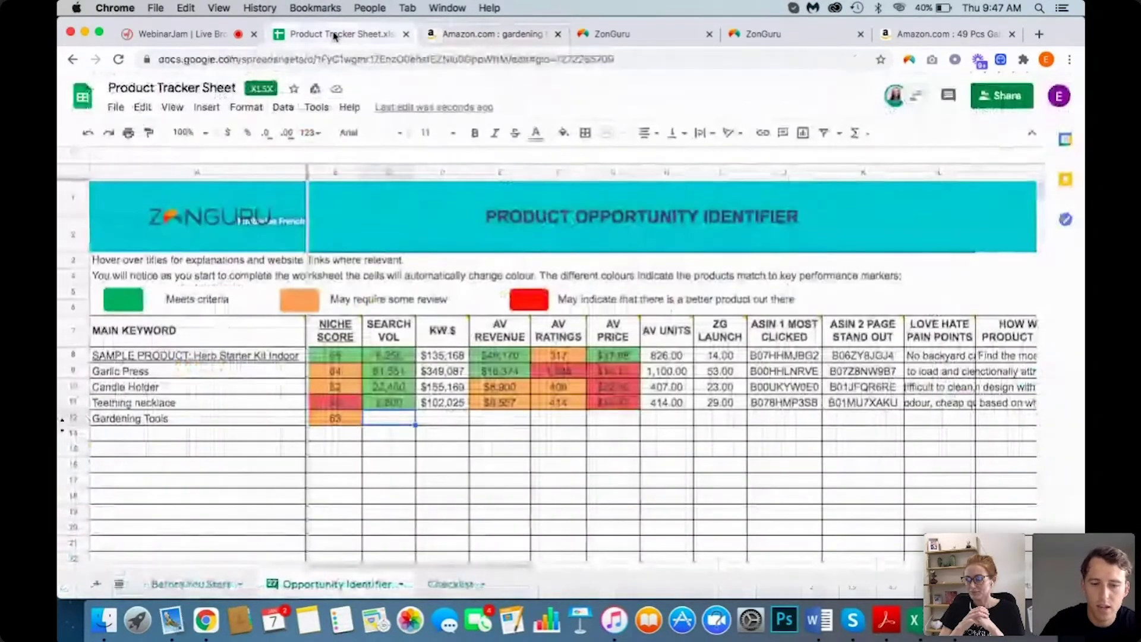
pyautogui.write('19800')
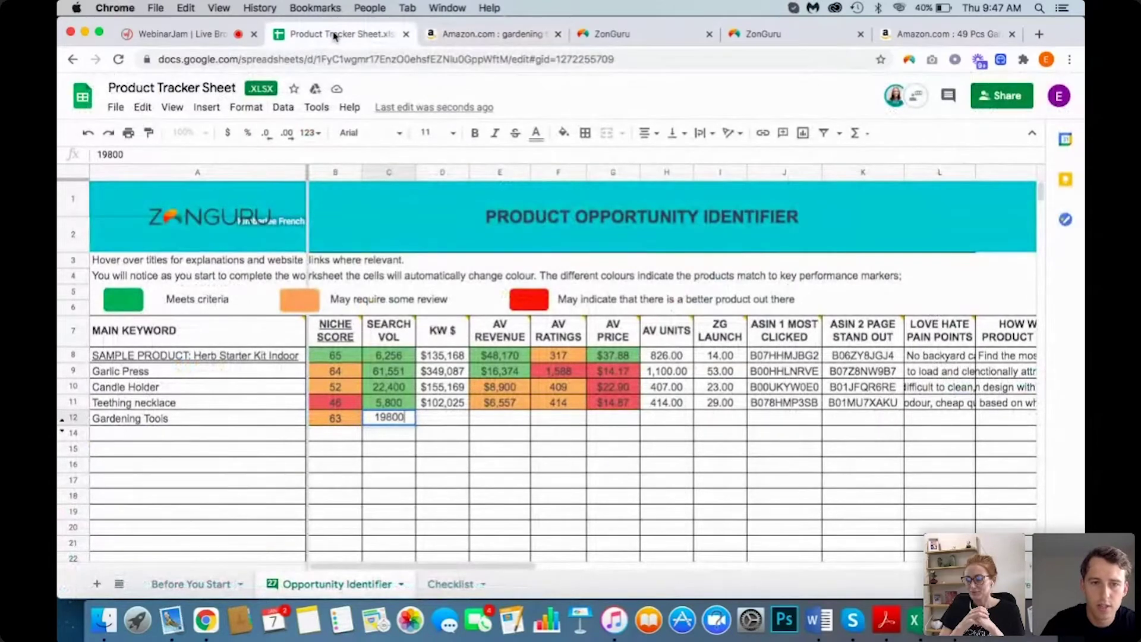
pyautogui.press('Tab')
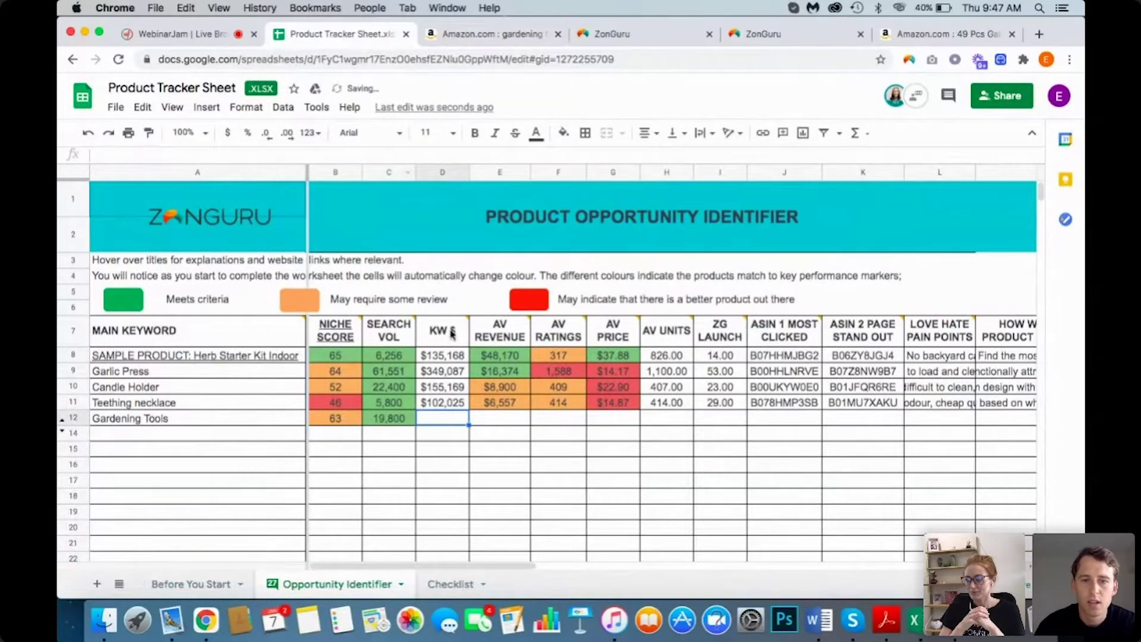
# Step: Look up the gardening tools keyword revenue in Keywords on Fire and enter 191,000 as its KW $ in the tracker sheet
pyautogui.moveTo(446, 331)
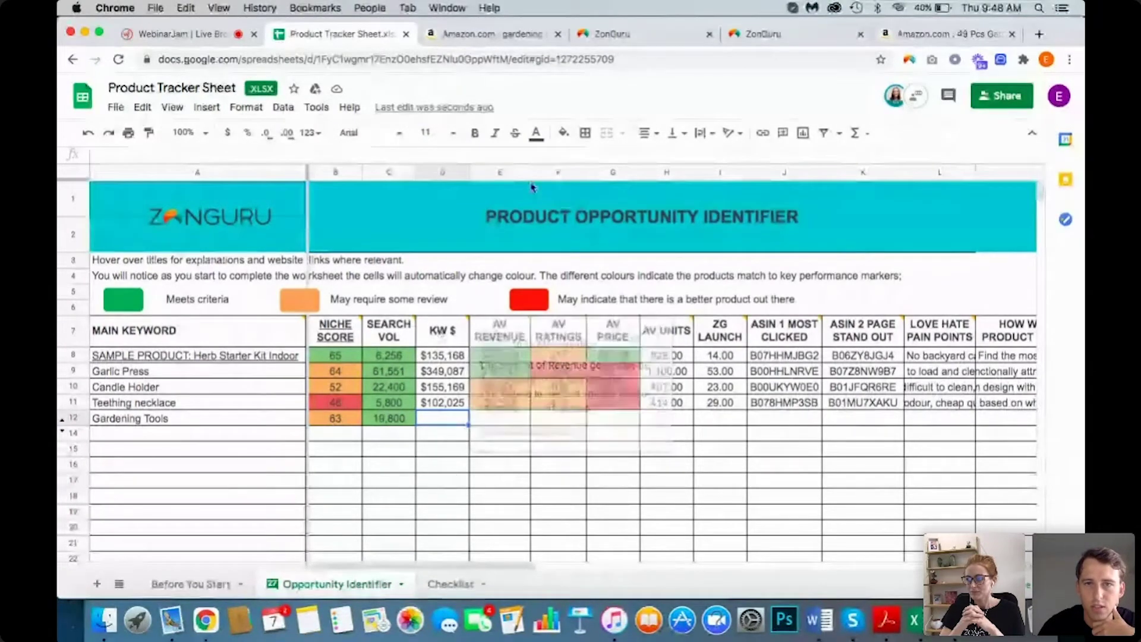
pyautogui.click(636, 37)
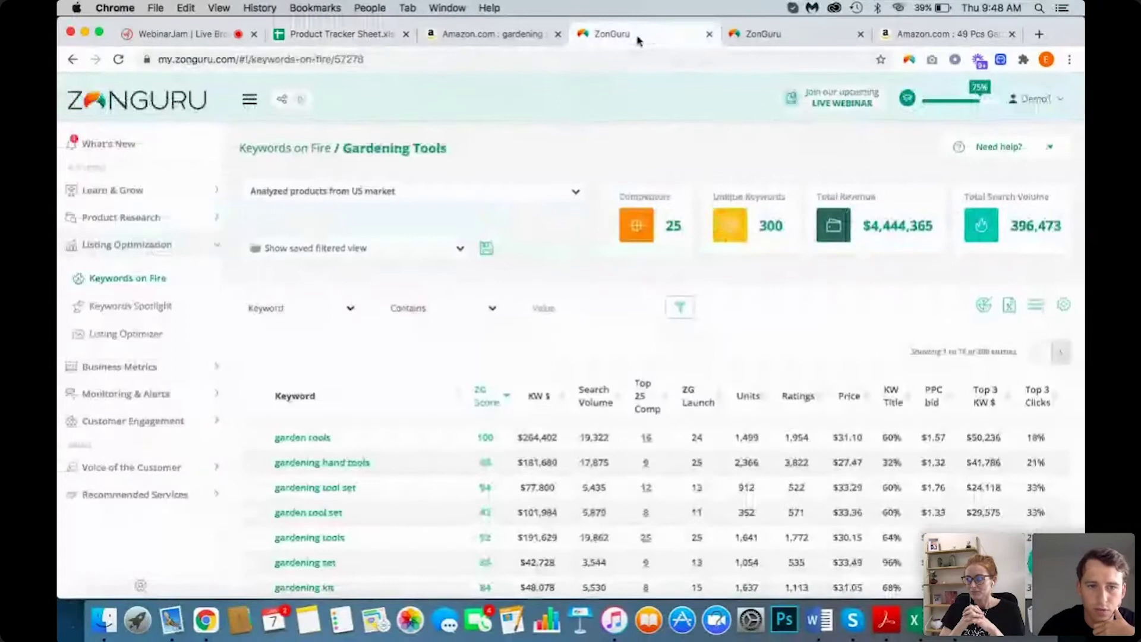
pyautogui.scroll(-5, 583, 357)
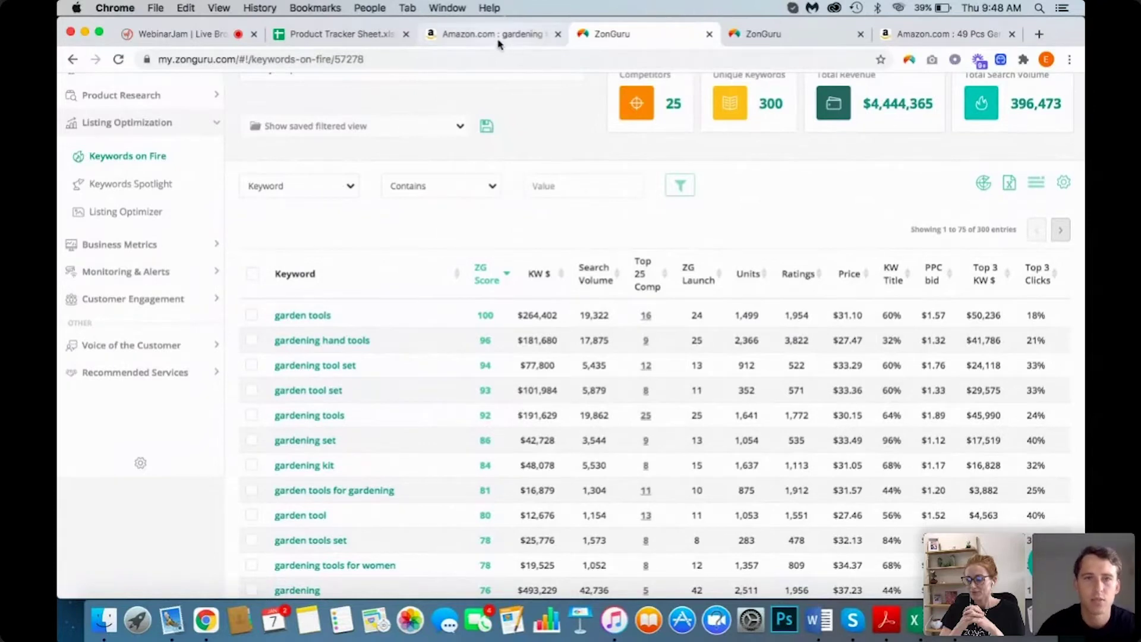
pyautogui.click(367, 34)
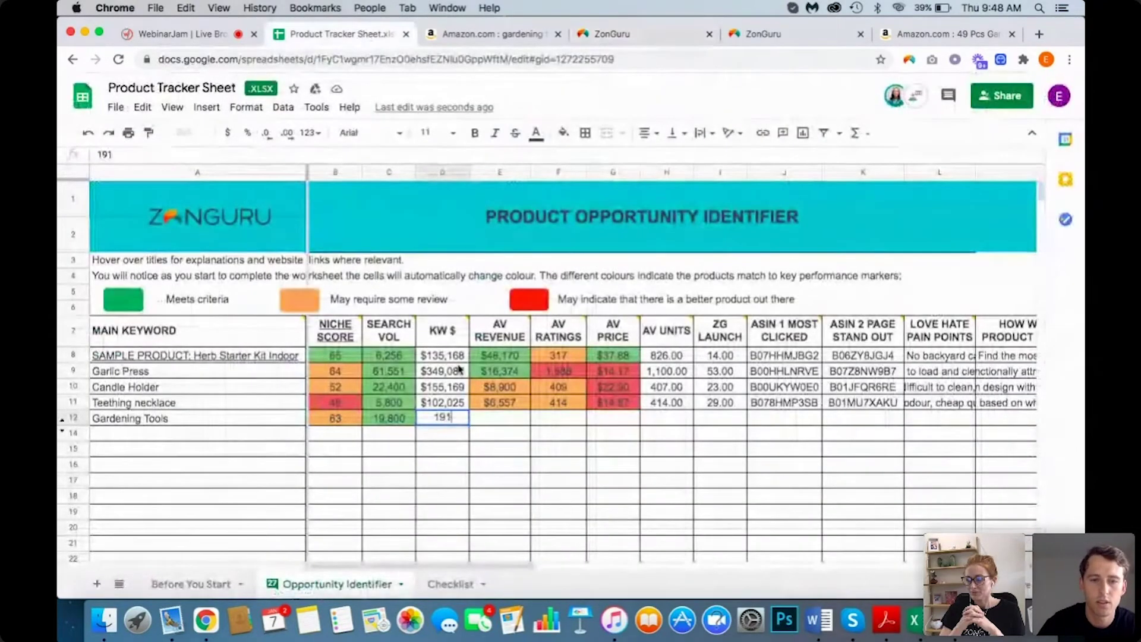
pyautogui.write('191,000')
pyautogui.press('Tab')
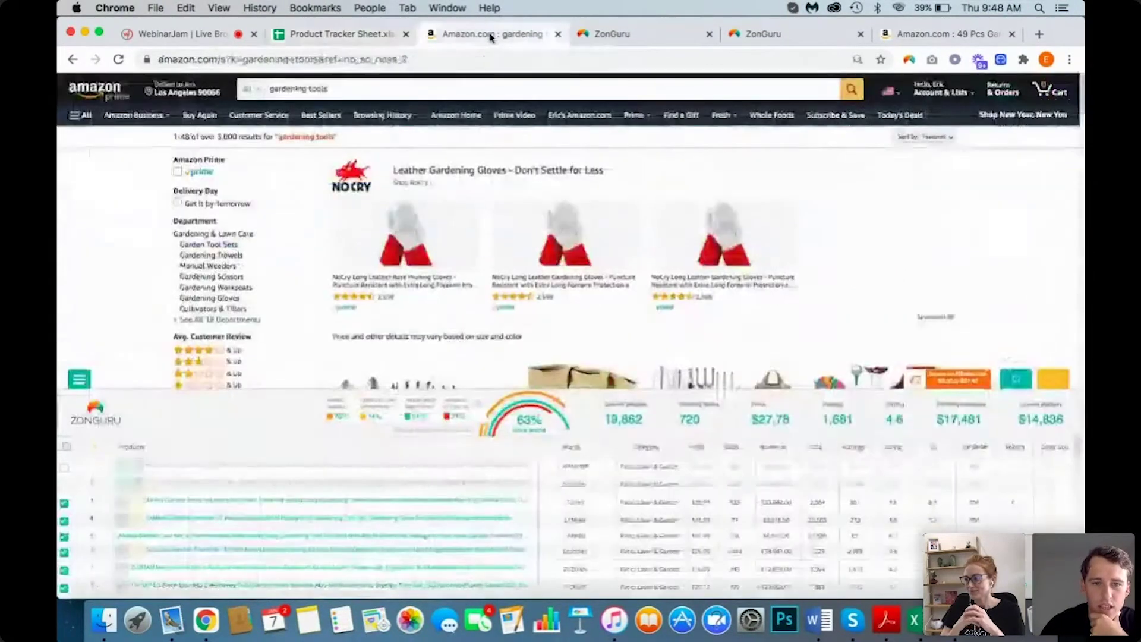
# Step: Check the monthly revenue in the Amazon niche data and enter 17400 as the average revenue for Gardening Tools
pyautogui.click(491, 36)
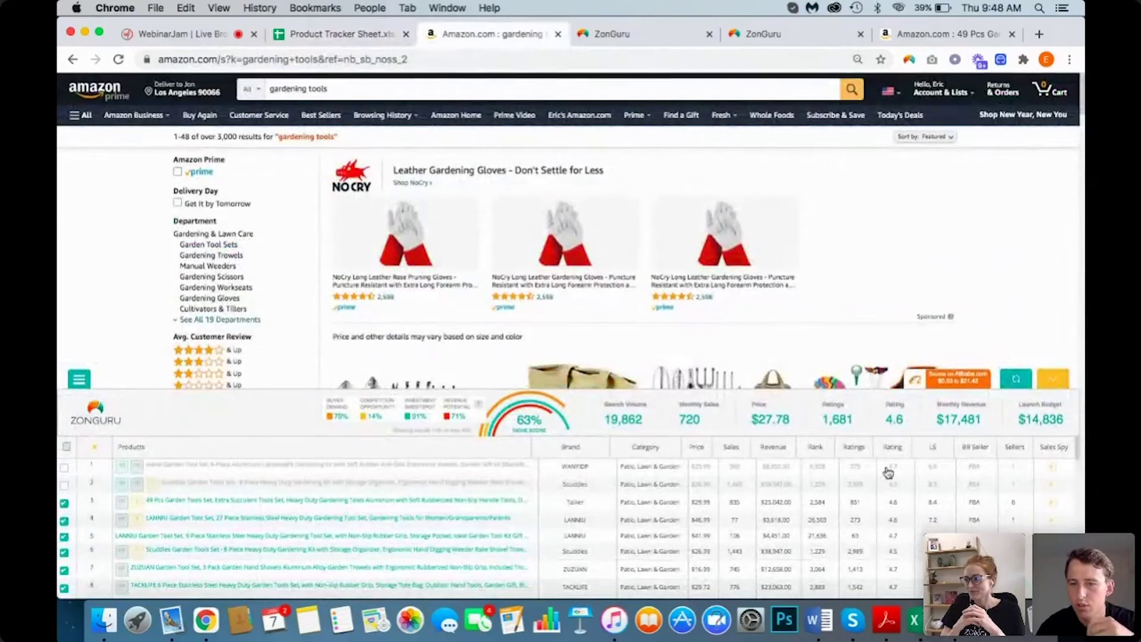
pyautogui.click(389, 33)
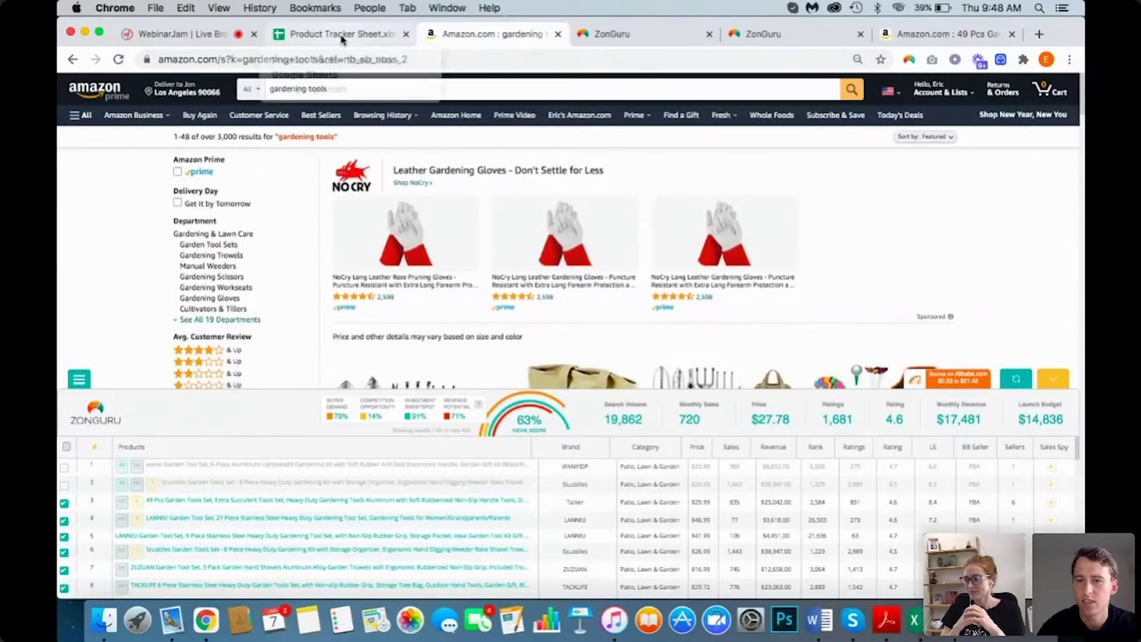
pyautogui.write('17400')
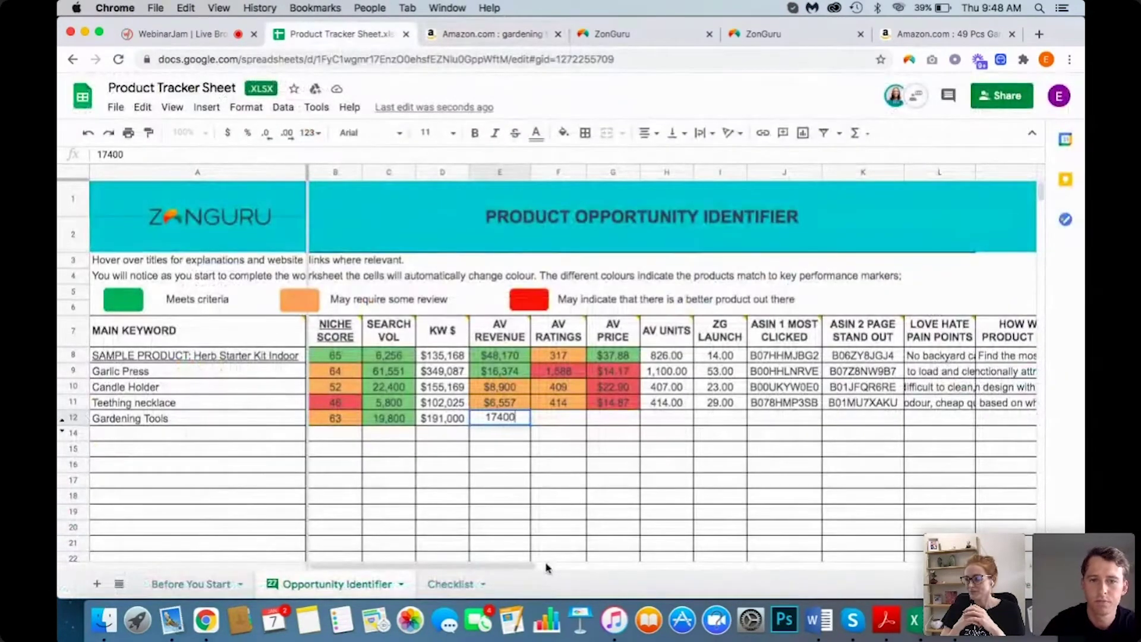
pyautogui.press('Tab')
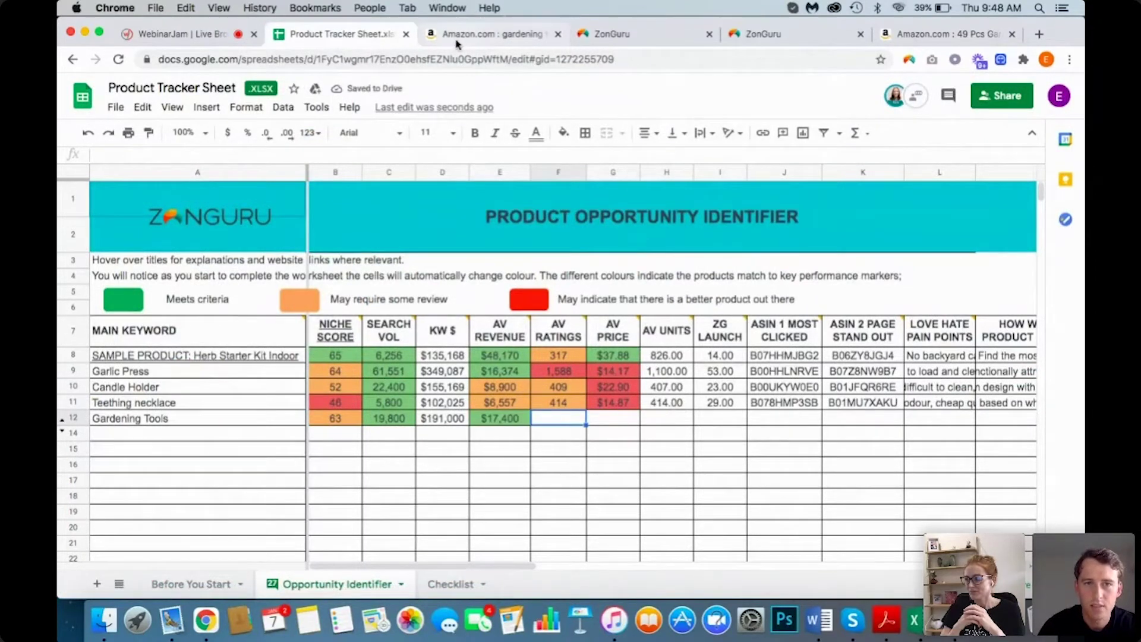
# Step: Check the ratings figure in the Amazon niche data and enter 1600 as the average ratings for Gardening Tools
pyautogui.hotkey('ctrl', 'Tab')
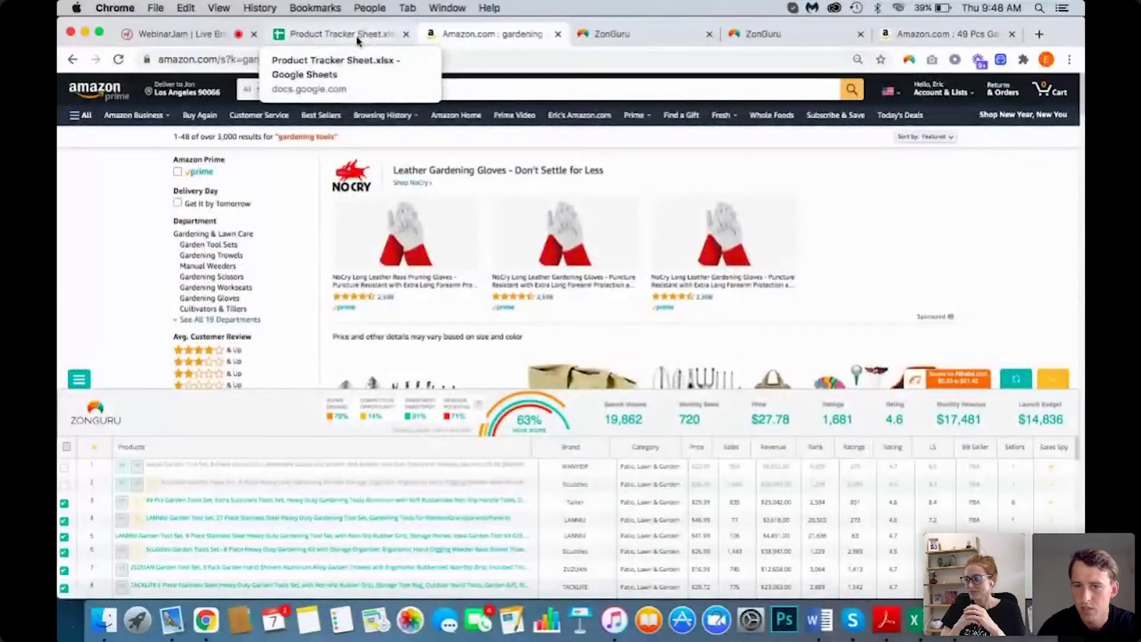
pyautogui.click(326, 39)
pyautogui.write('1,600')
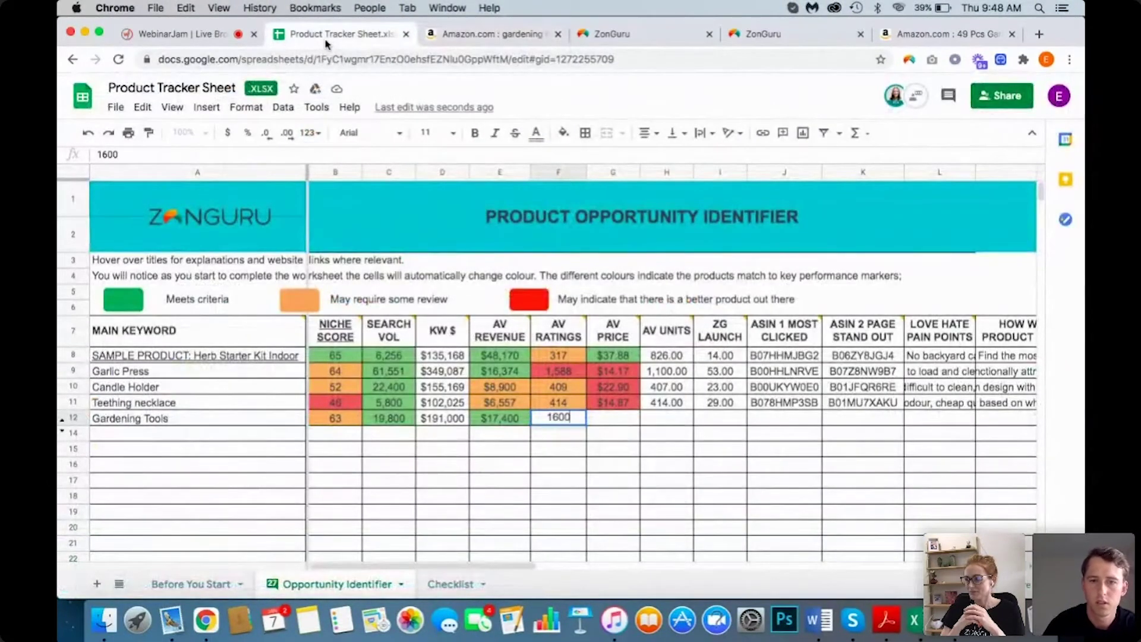
pyautogui.press('Tab')
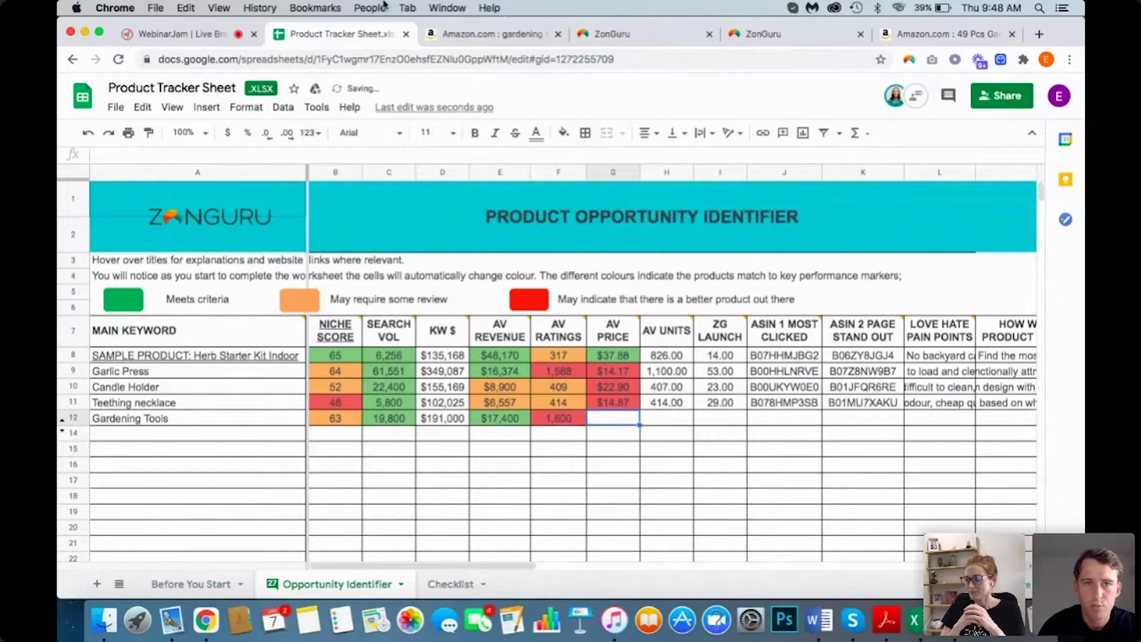
# Step: Check the price in the Amazon niche data and enter 27.78 as the average price for Gardening Tools
pyautogui.click(502, 35)
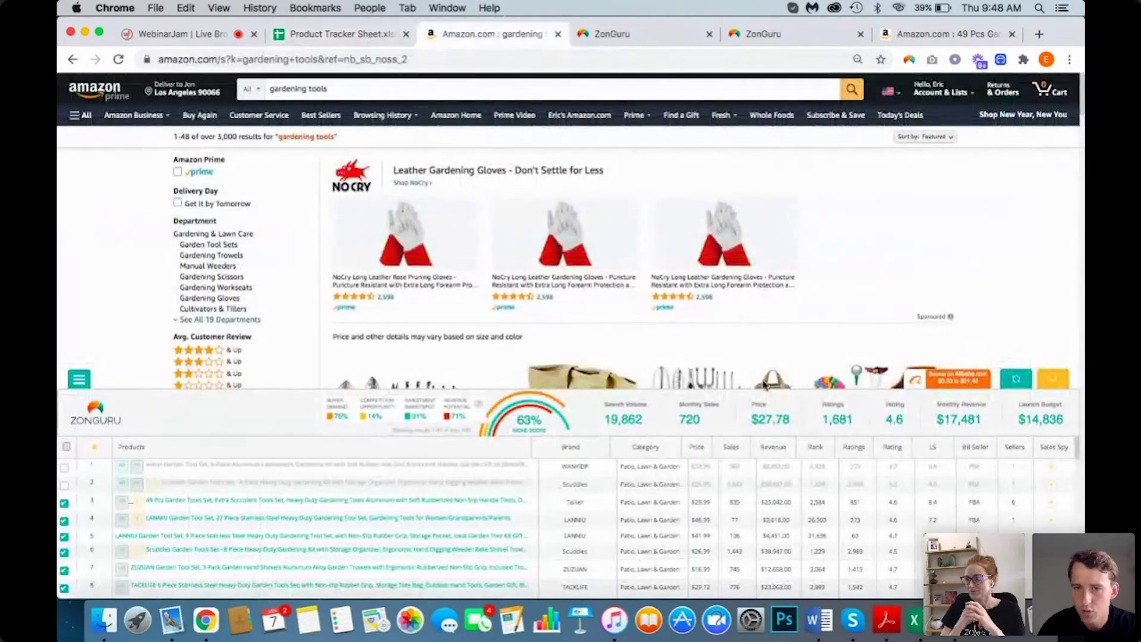
pyautogui.click(310, 35)
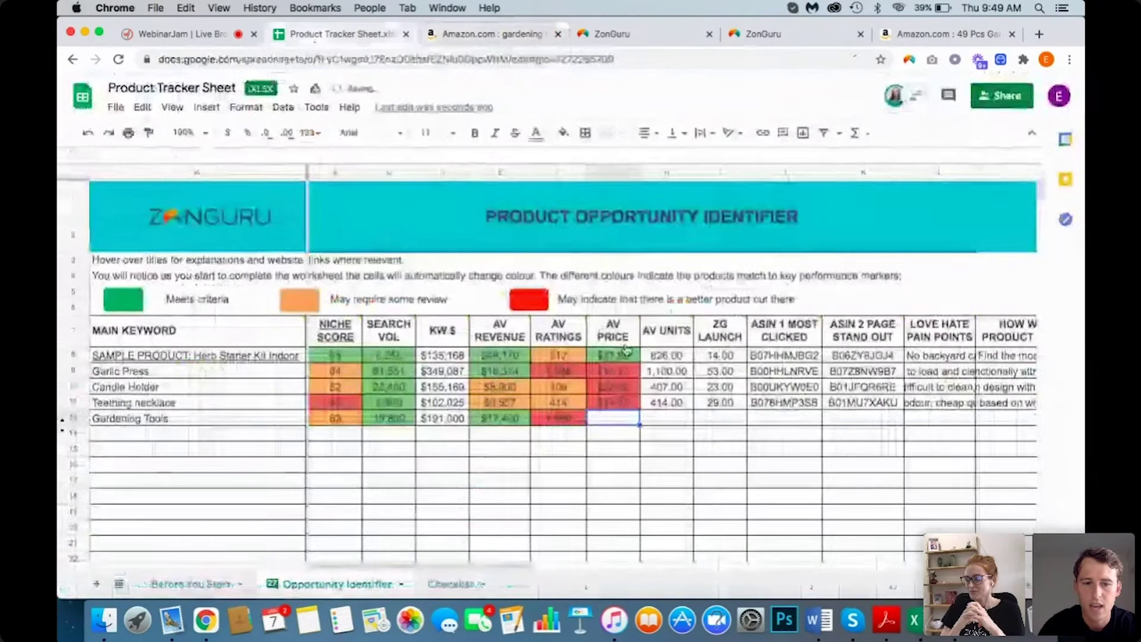
pyautogui.write('27.78')
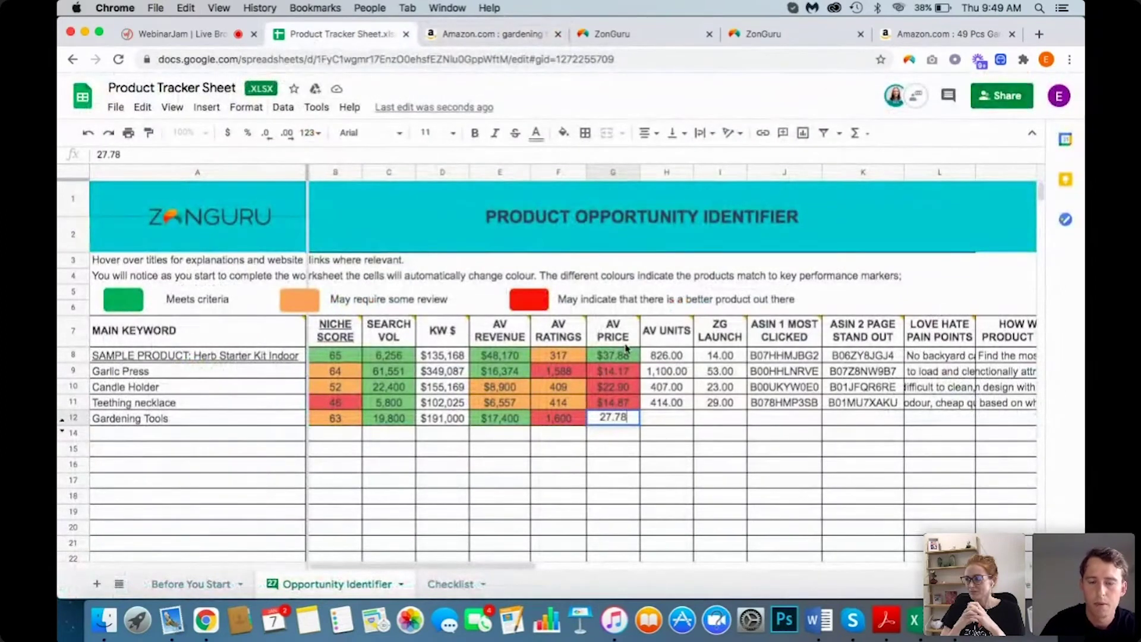
pyautogui.press('Tab')
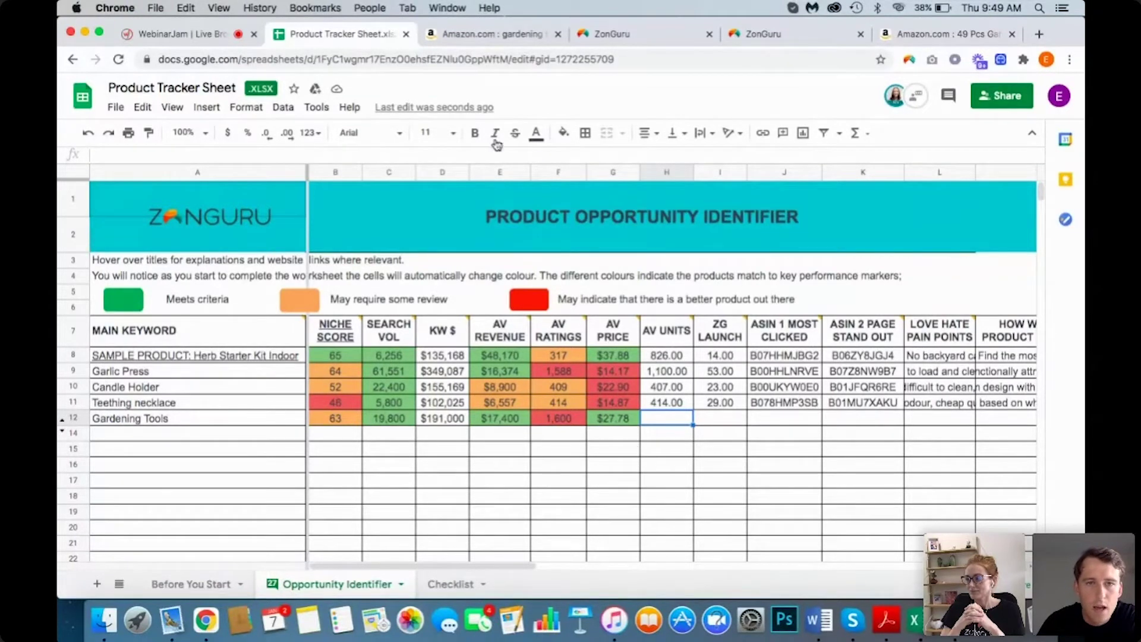
# Step: Look up the monthly sales in the Amazon niche data and enter 720 as the average units for Gardening Tools
pyautogui.click(491, 36)
pyautogui.moveTo(692, 406)
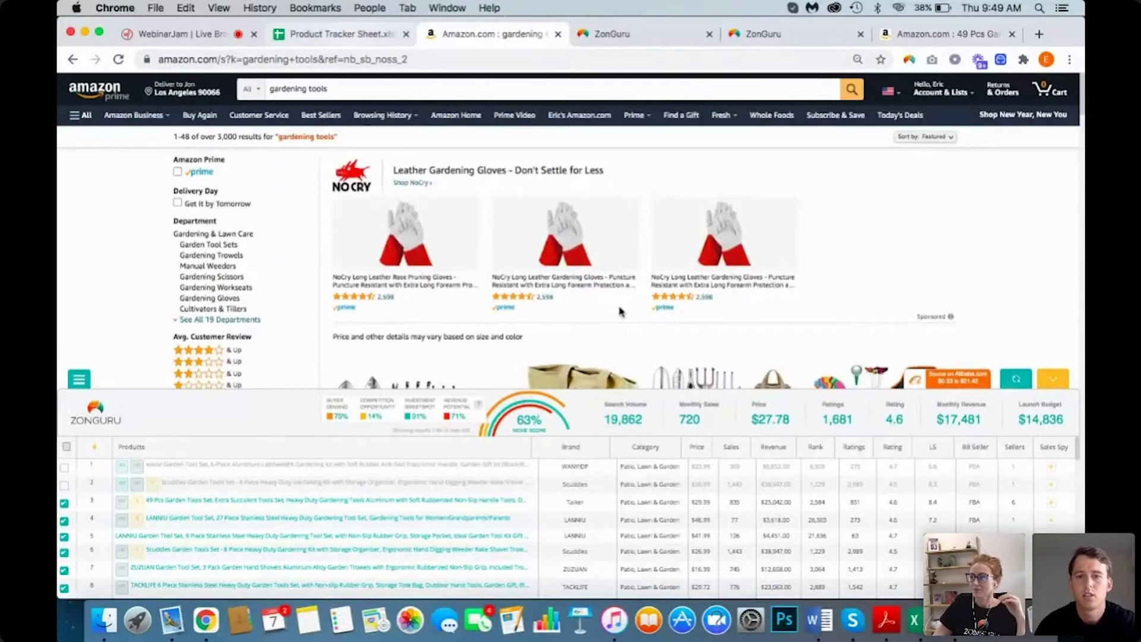
pyautogui.click(351, 36)
pyautogui.press('Tab')
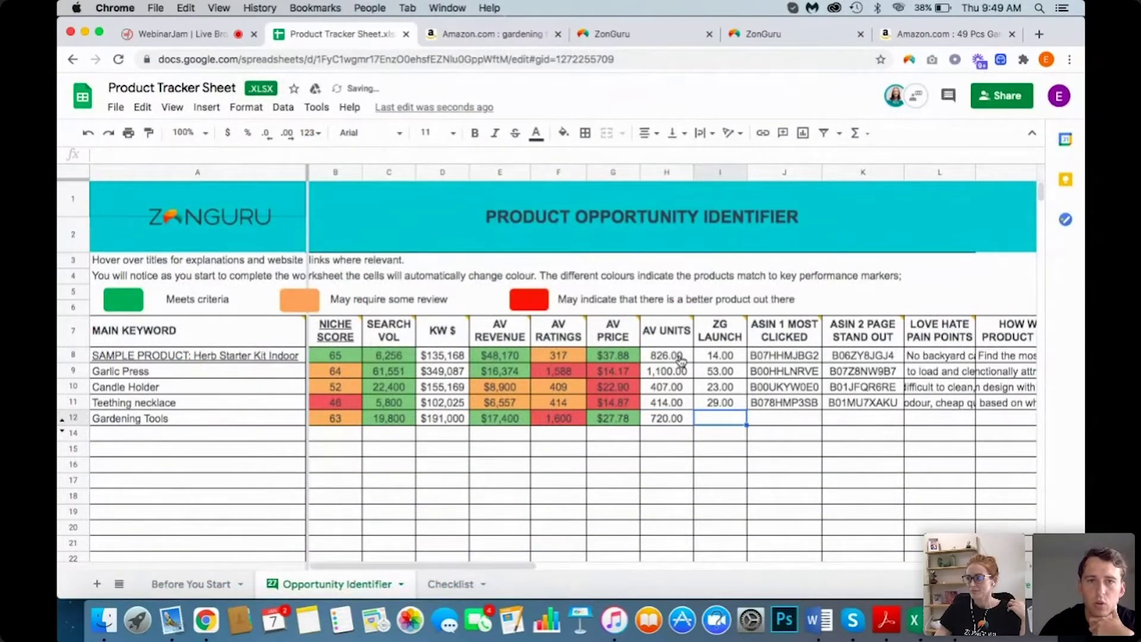
# Step: Look up the ZG Launch value for gardening tools in Keywords on Fire and enter 25 in the tracker sheet
pyautogui.click(663, 37)
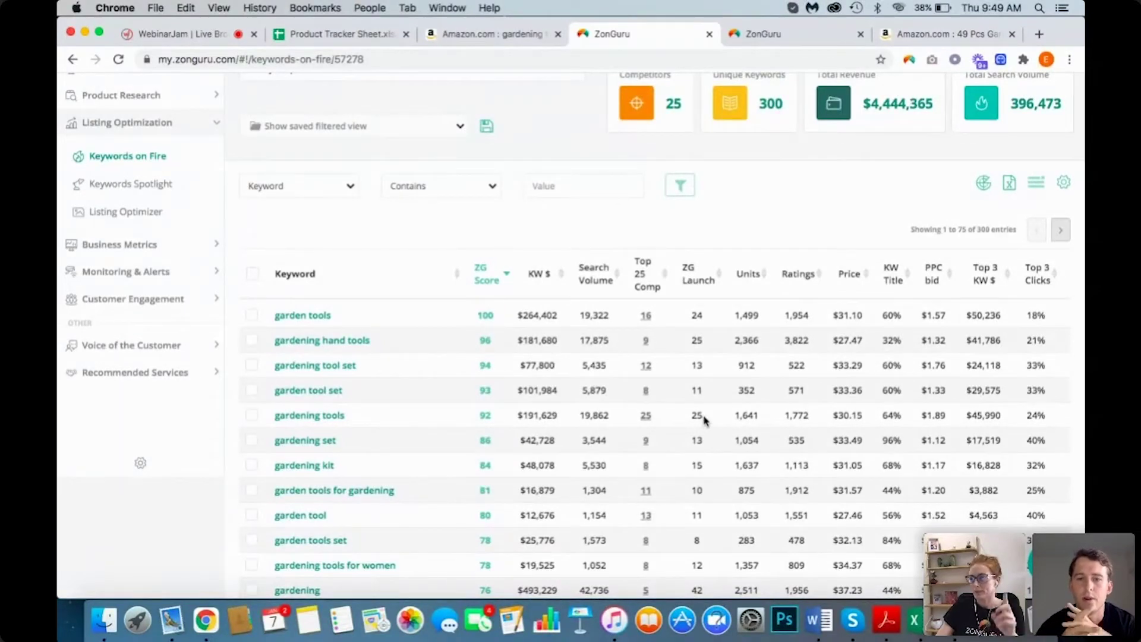
pyautogui.moveTo(705, 419); pyautogui.dragTo(687, 420)
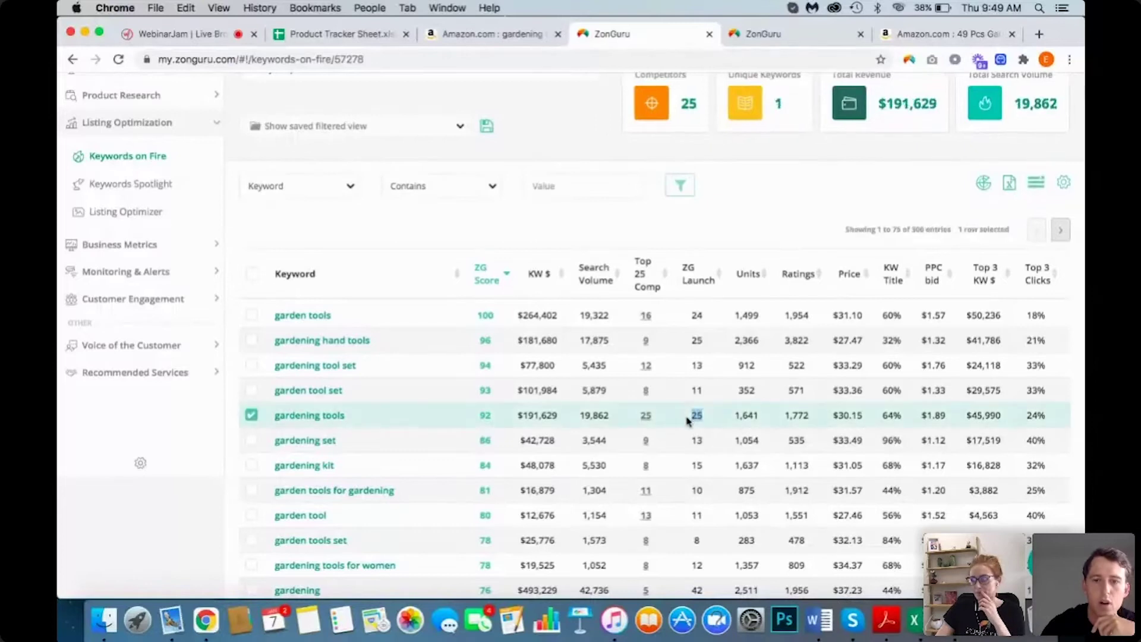
pyautogui.click(251, 418)
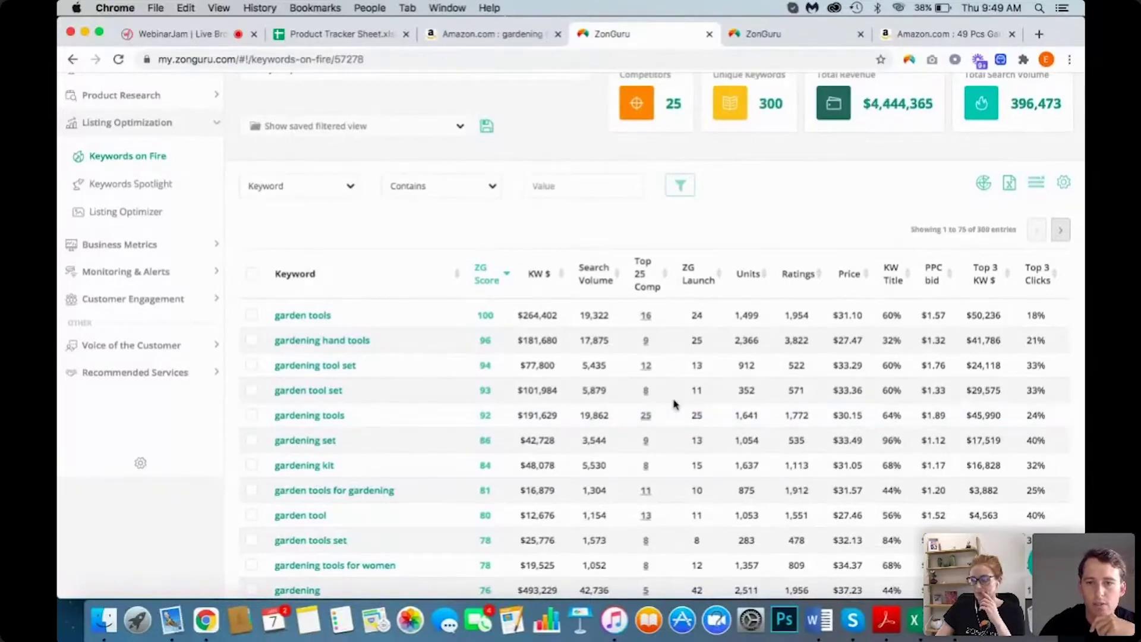
pyautogui.click(314, 36)
pyautogui.write('25')
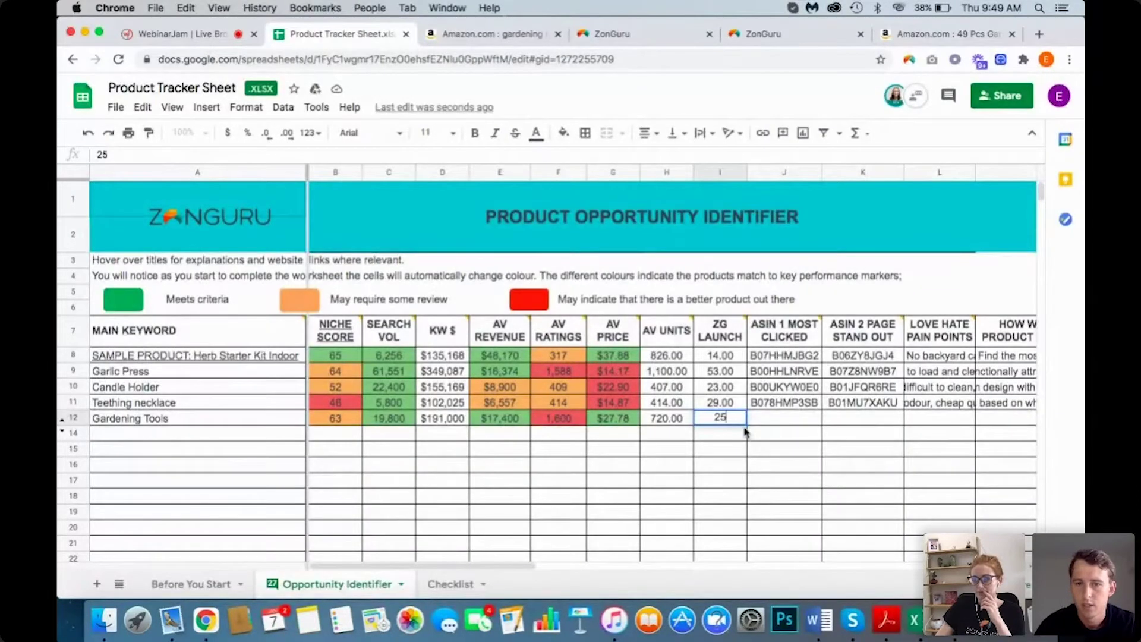
pyautogui.press('Tab')
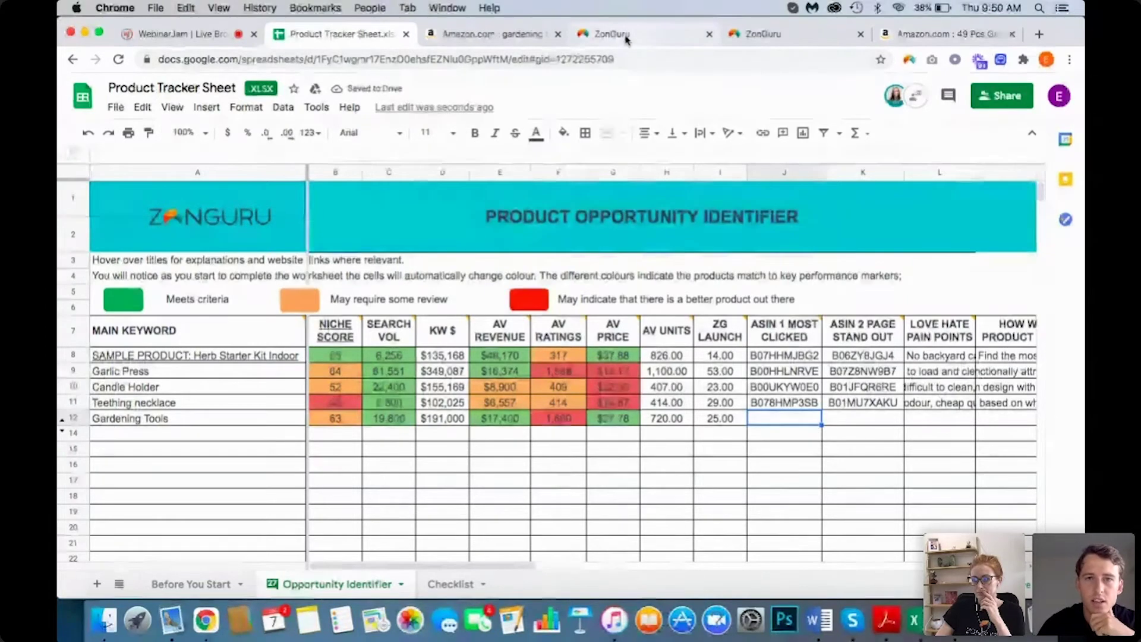
# Step: Find the number 1 top clicked listing in the Amazon gardening tools niche data and open its product page
pyautogui.click(491, 40)
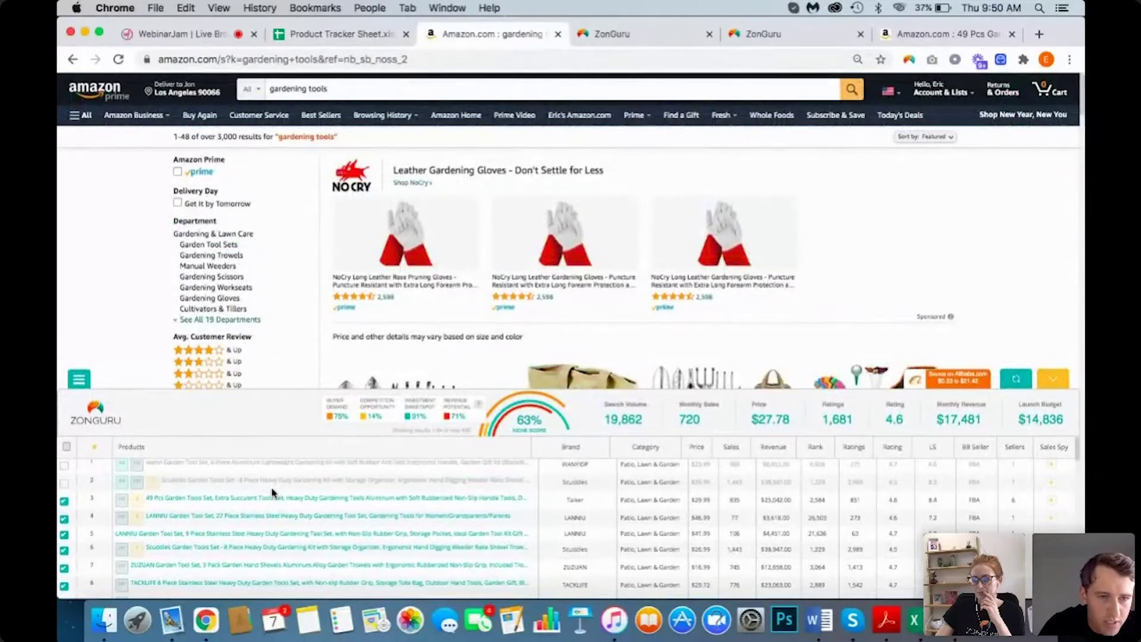
pyautogui.moveTo(177, 503)
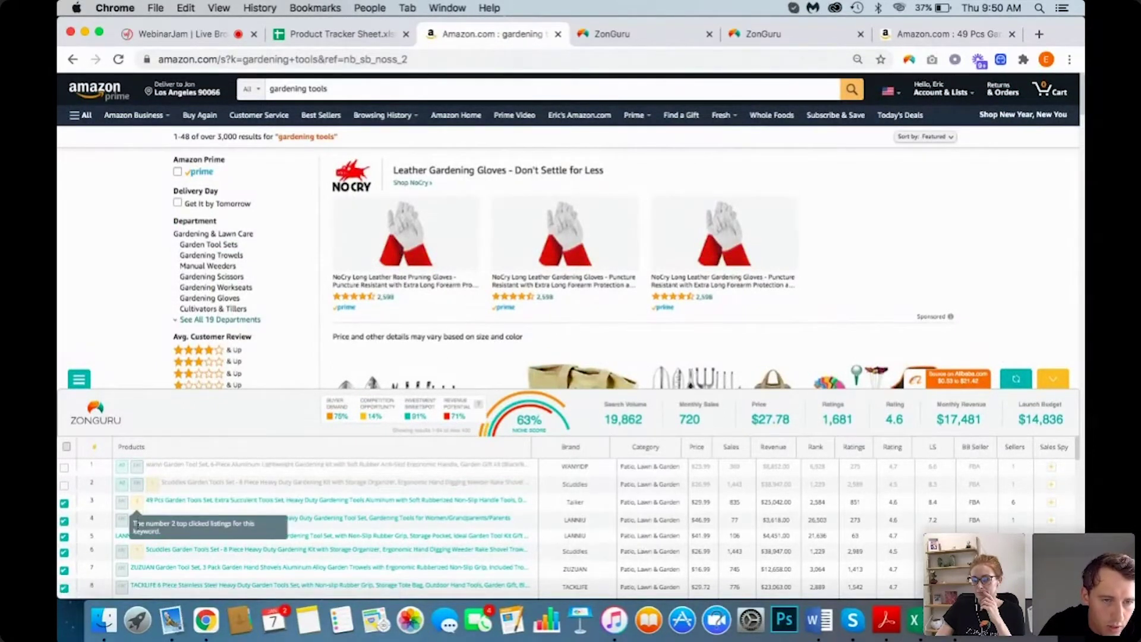
pyautogui.moveTo(171, 552)
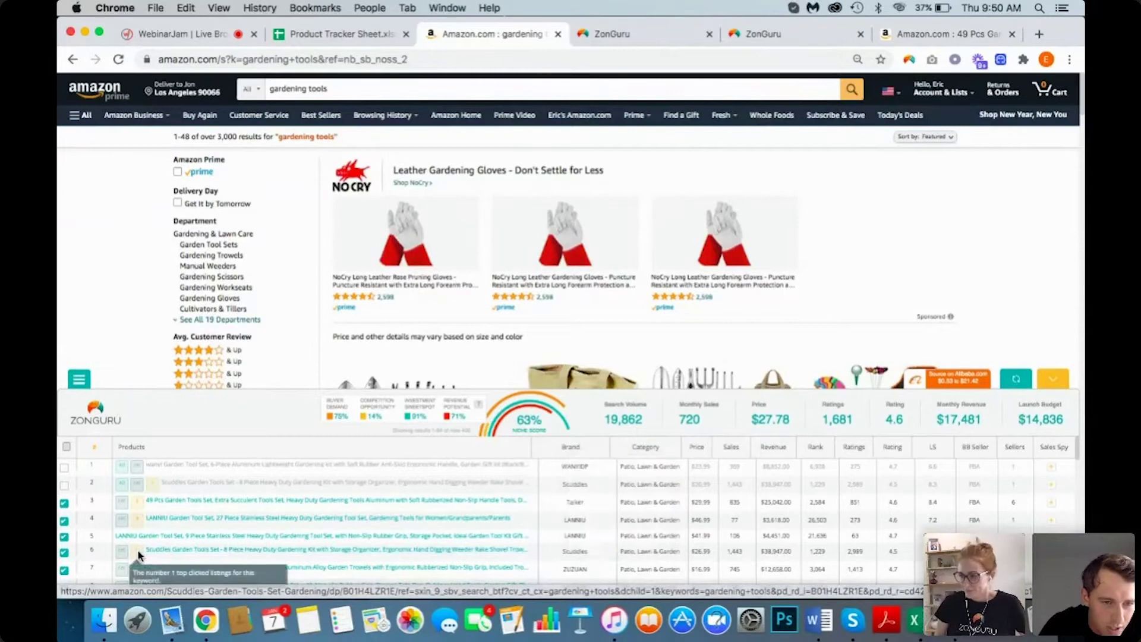
pyautogui.click(158, 551)
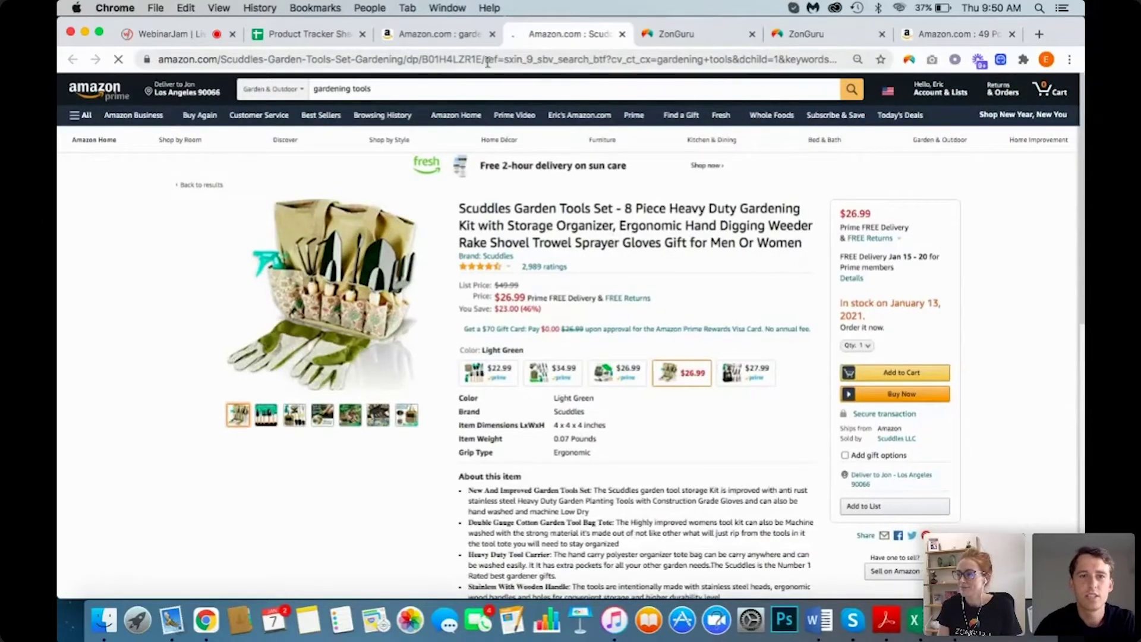
# Step: Copy the Scuddles listing's ASIN from its web address and enter B01H4LZR1E as ASIN 1 Most Clicked for Gardening Tools
pyautogui.doubleClick(460, 59)
pyautogui.press('super+c')
pyautogui.click(439, 77)
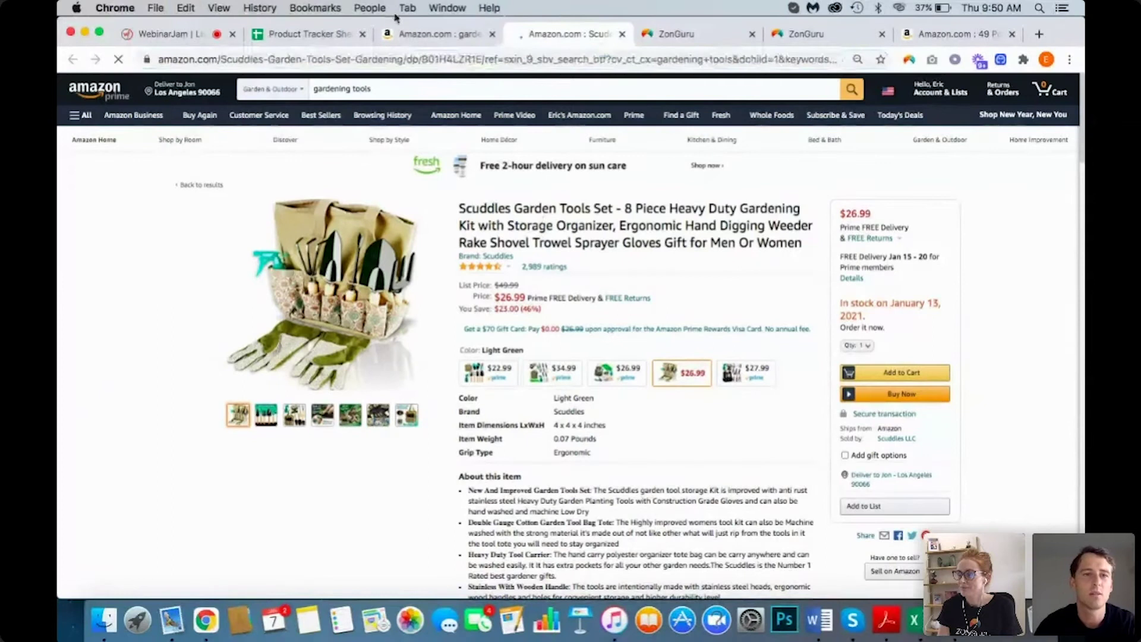
pyautogui.click(319, 38)
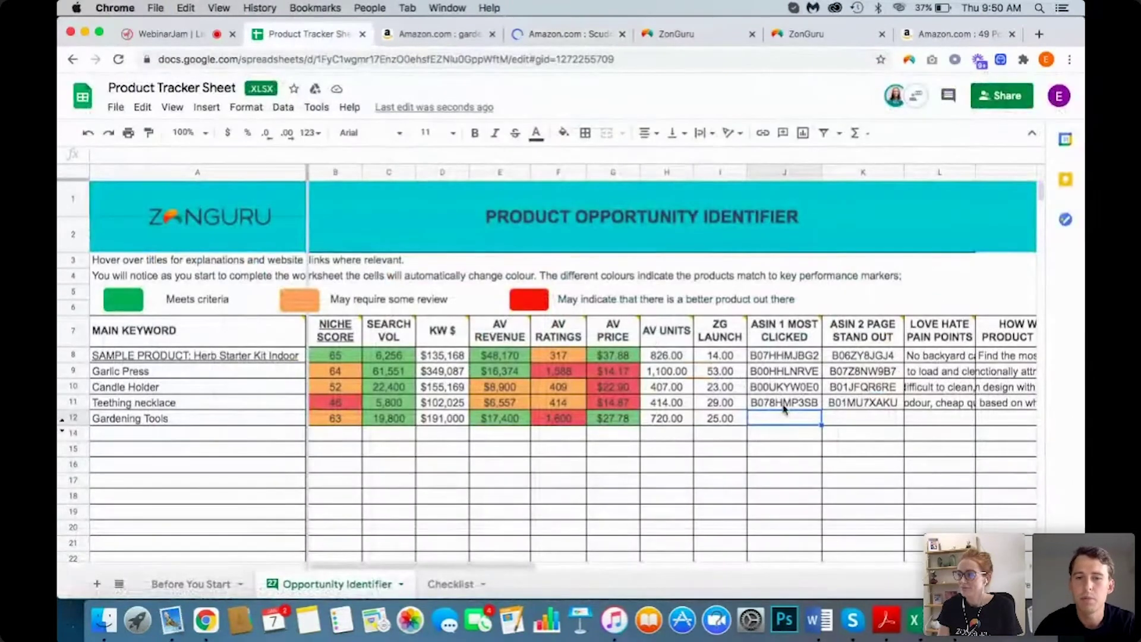
pyautogui.press('super+v')
pyautogui.press('Tab')
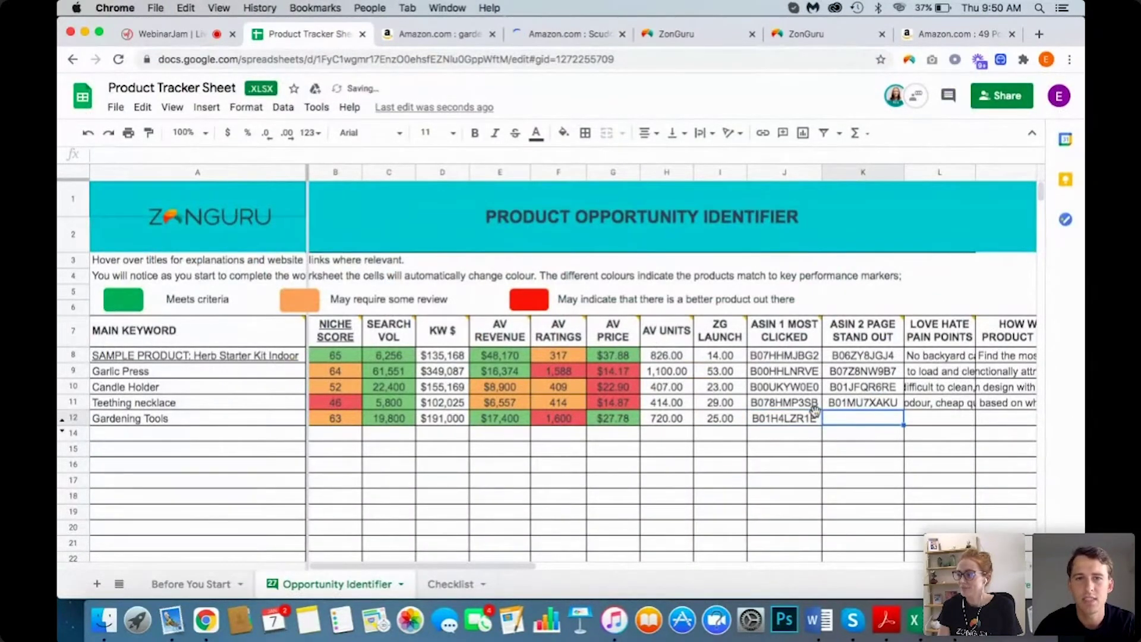
# Step: Review the Scuddles product page and enter its ASIN, B01H4LZR1E, as ASIN 2 Page Stand Out for Gardening Tools
pyautogui.click(564, 34)
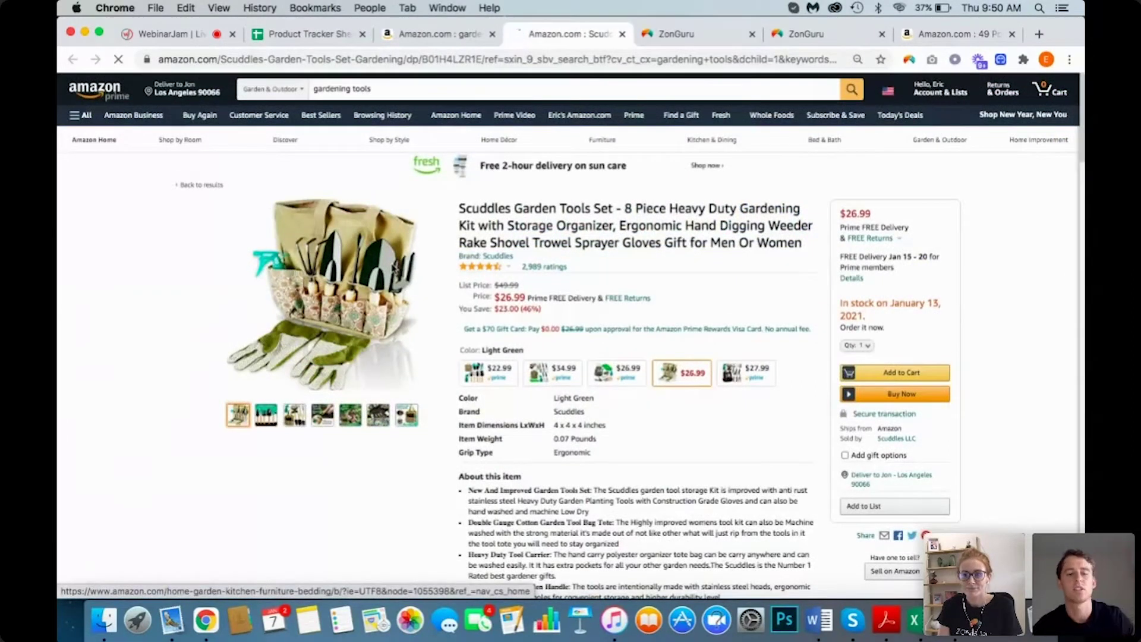
pyautogui.scroll(-20, 392, 269)
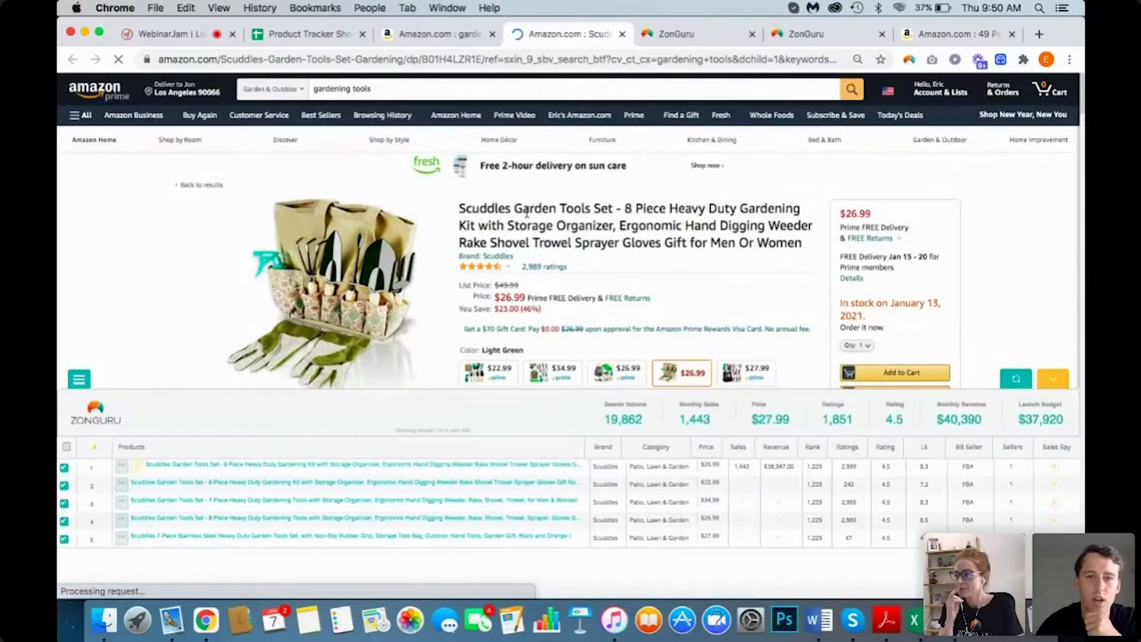
pyautogui.click(325, 33)
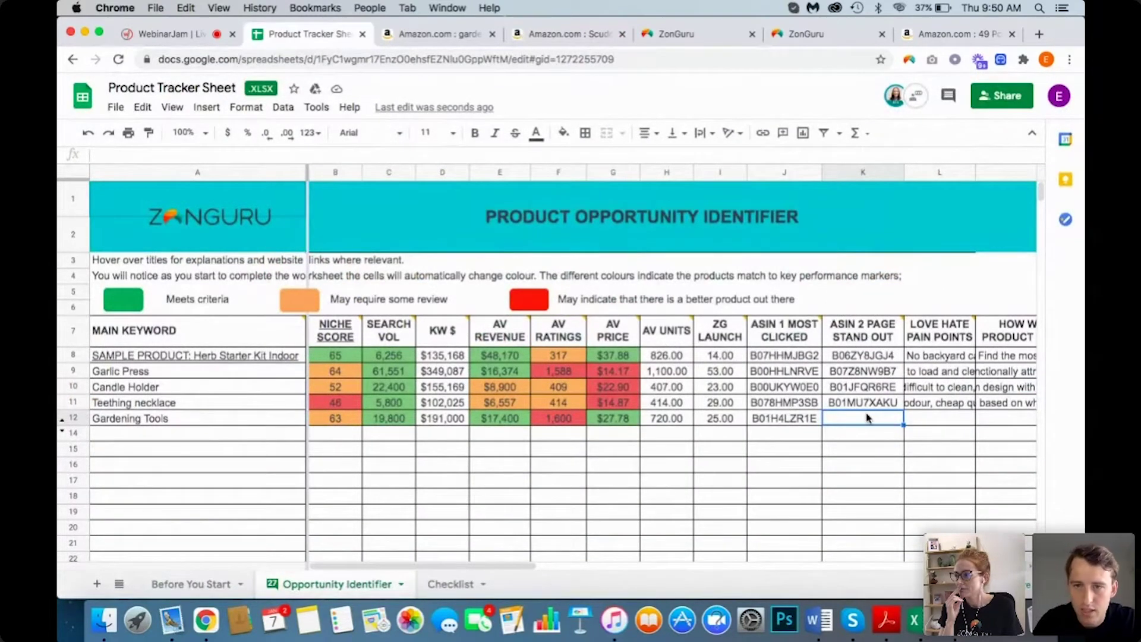
pyautogui.click(453, 37)
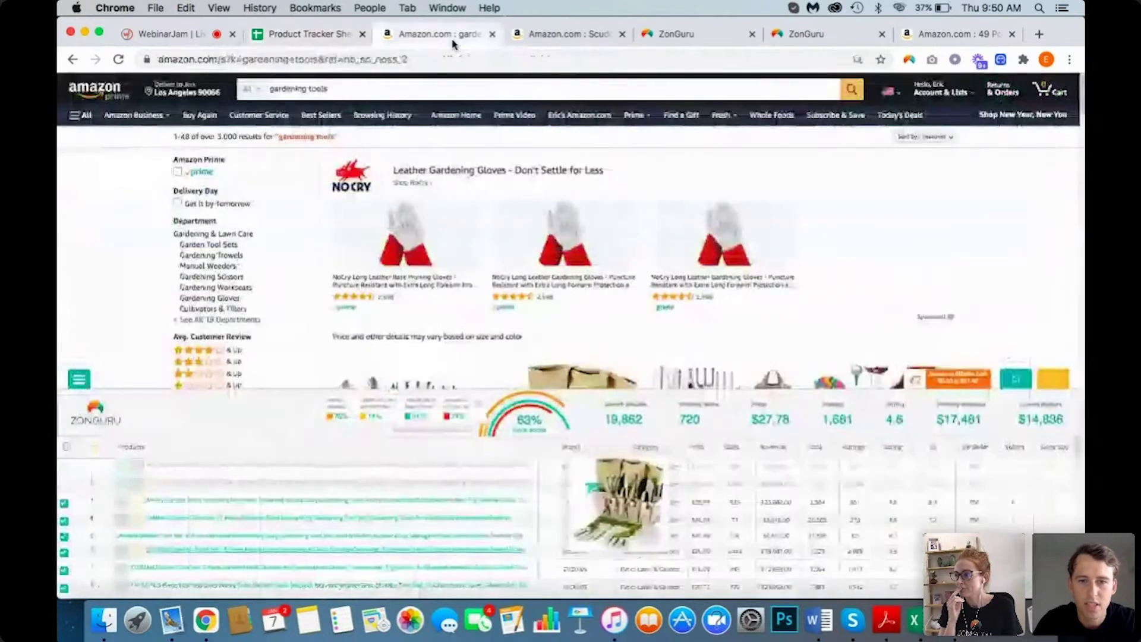
pyautogui.click(570, 35)
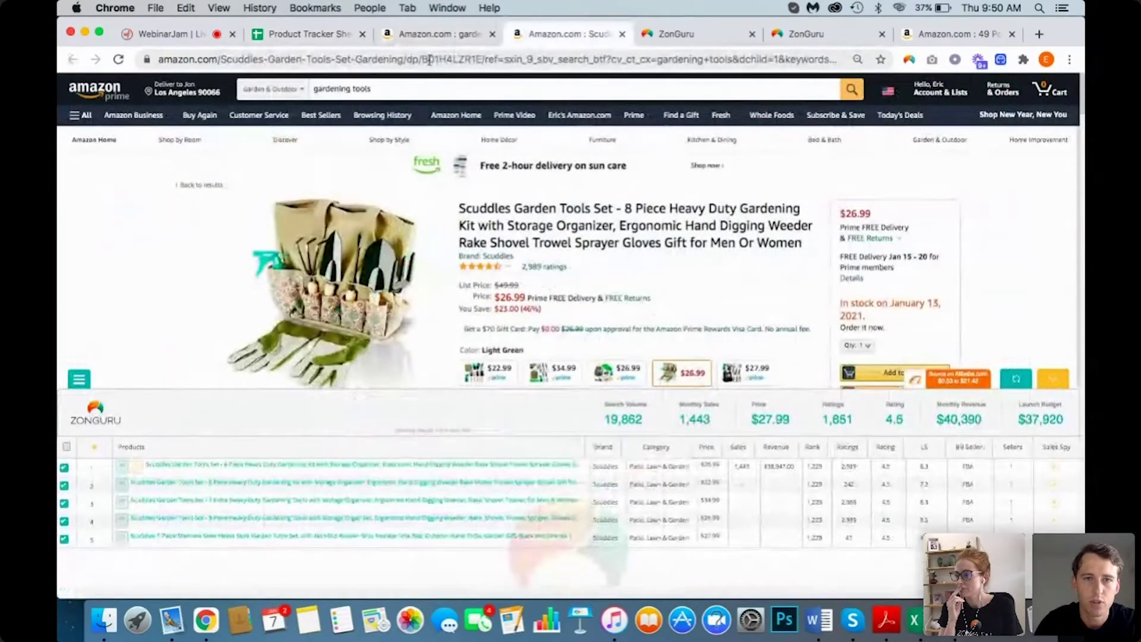
pyautogui.doubleClick(444, 58)
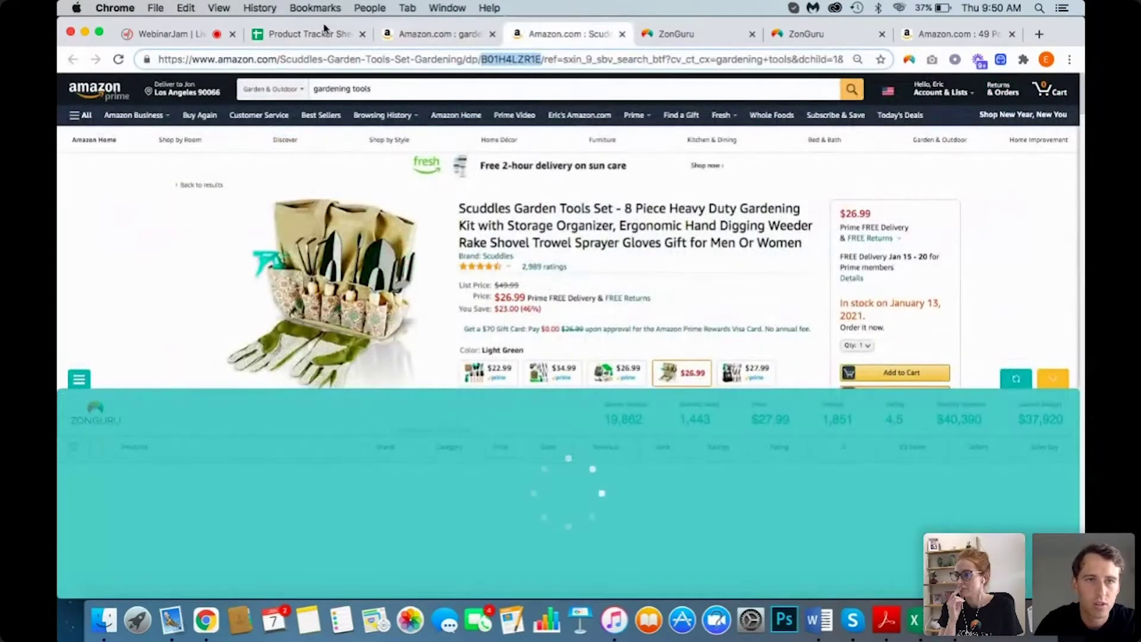
pyautogui.click(309, 34)
pyautogui.click(878, 420)
pyautogui.press('cmd+v')
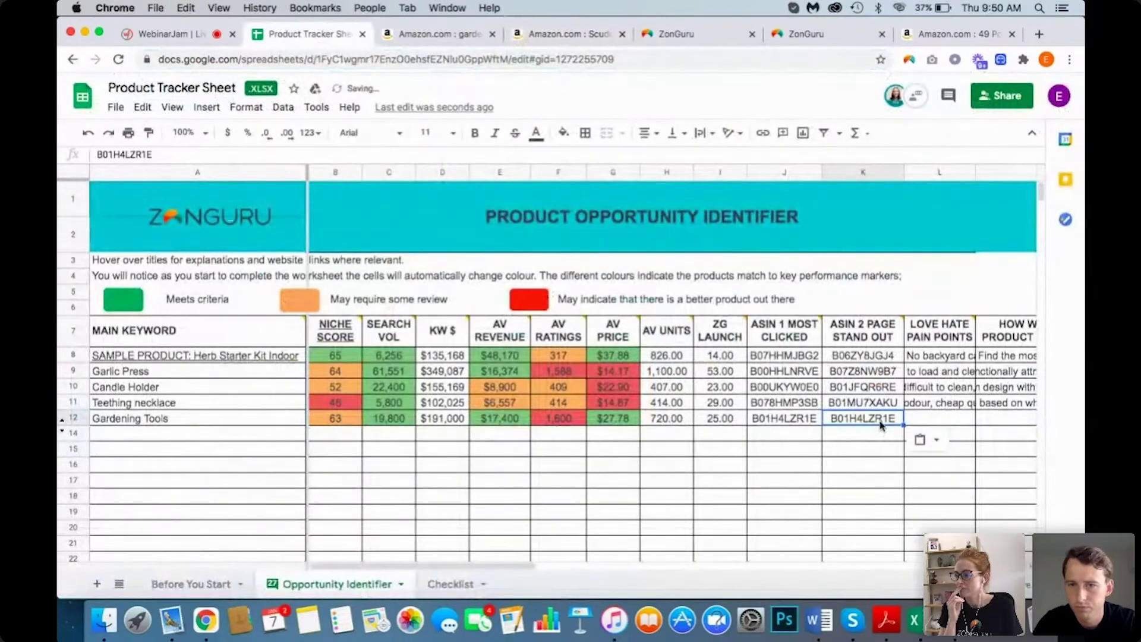
pyautogui.press('Tab')
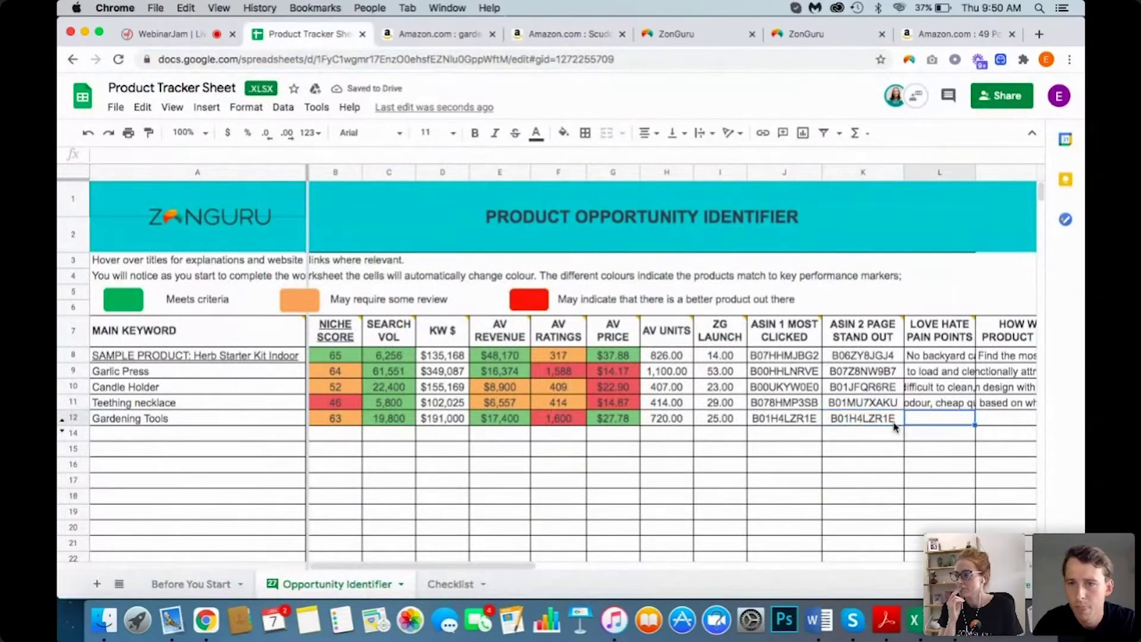
# Step: Review the Love-Hate phrases for Gardening Tools and enter "broken handles, poor quality" as its love/hate pain points in the tracker sheet
pyautogui.hscroll(3, 952, 396)
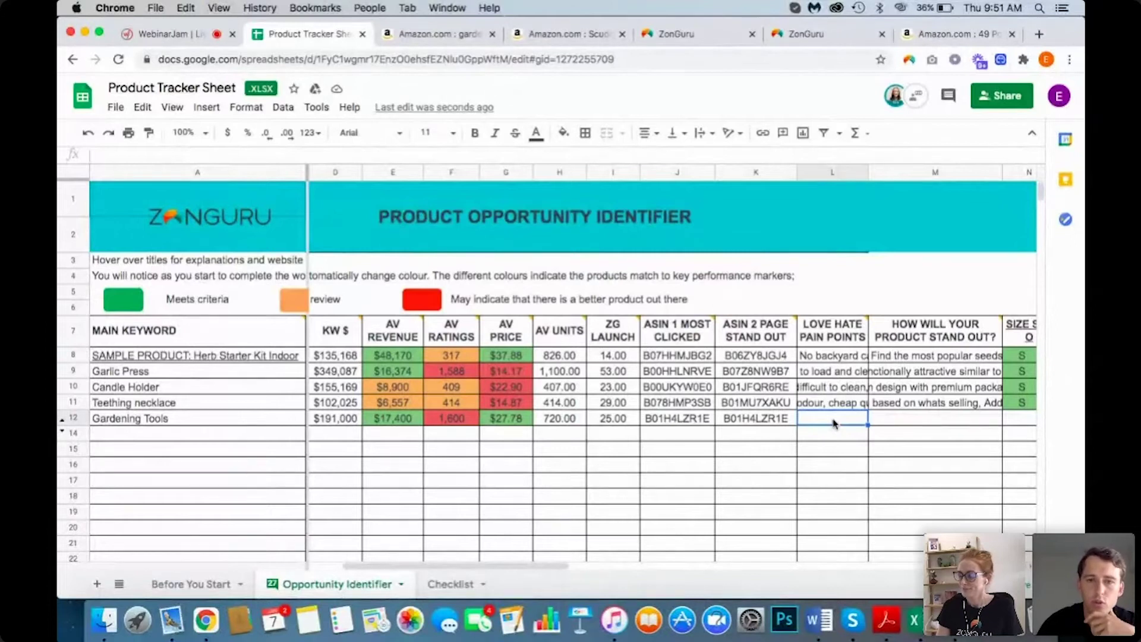
pyautogui.click(673, 37)
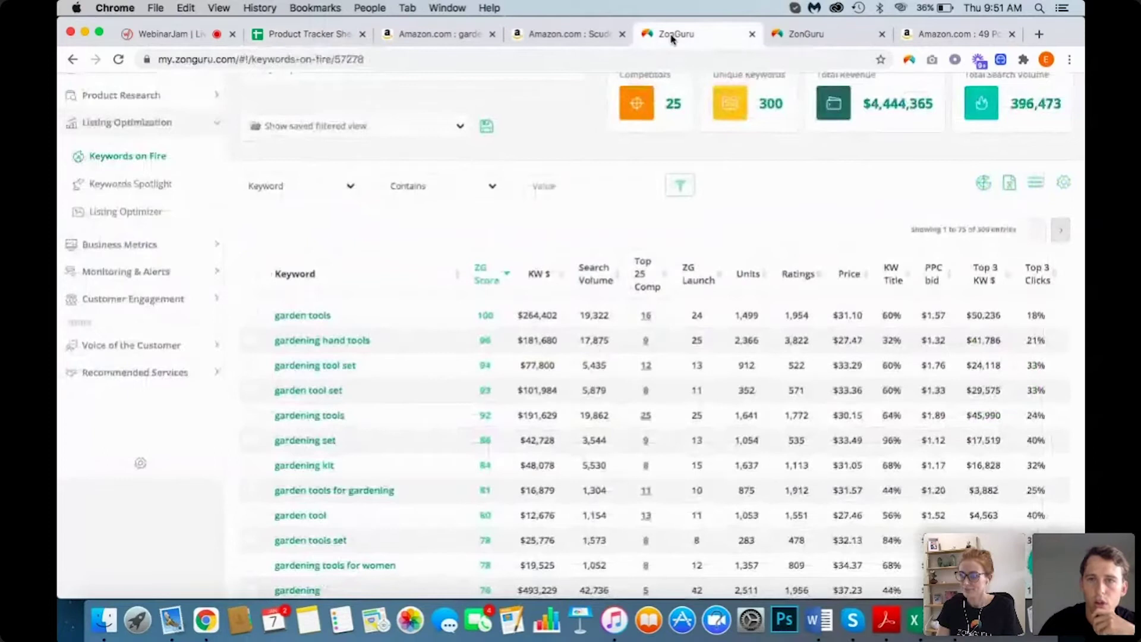
pyautogui.click(798, 37)
pyautogui.scroll(6, 247, 401)
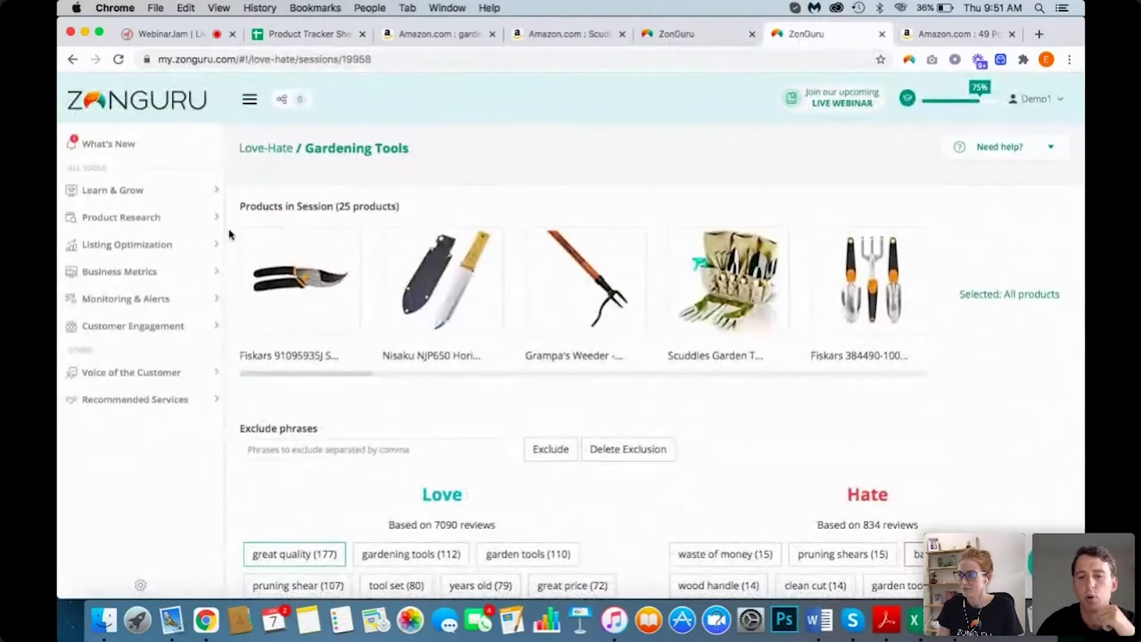
pyautogui.scroll(-5, 230, 234)
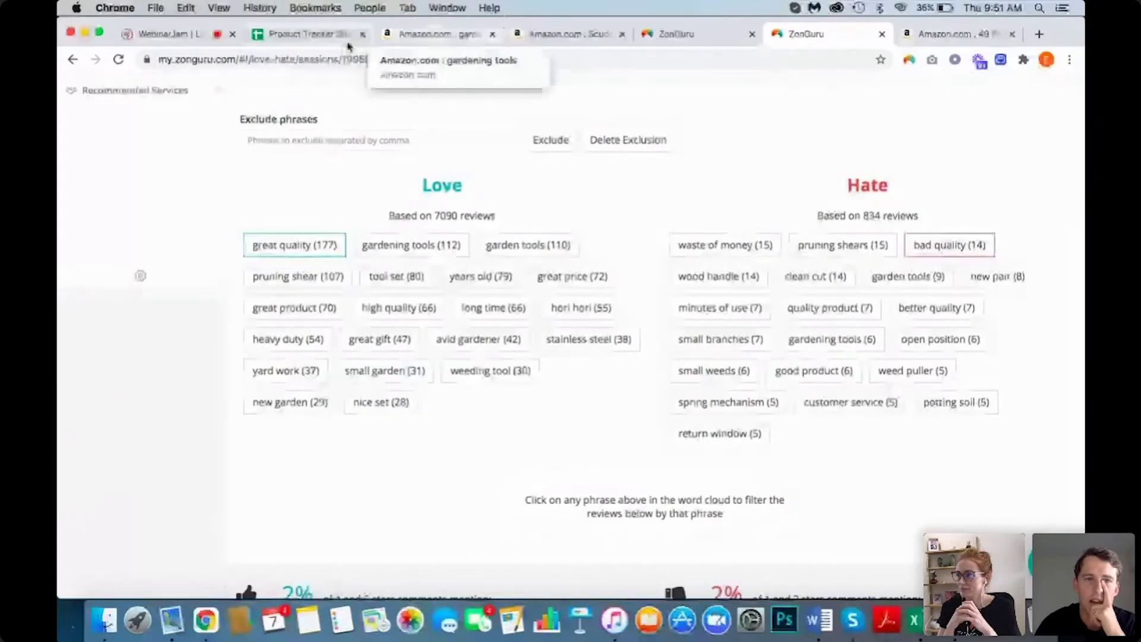
pyautogui.click(326, 37)
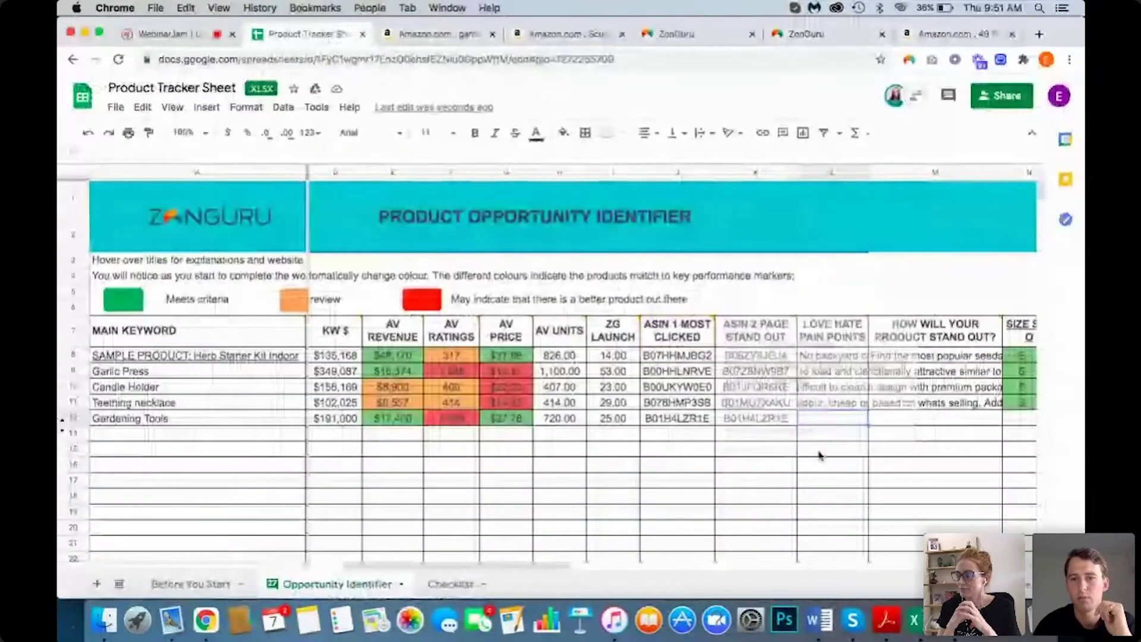
pyautogui.click(823, 418)
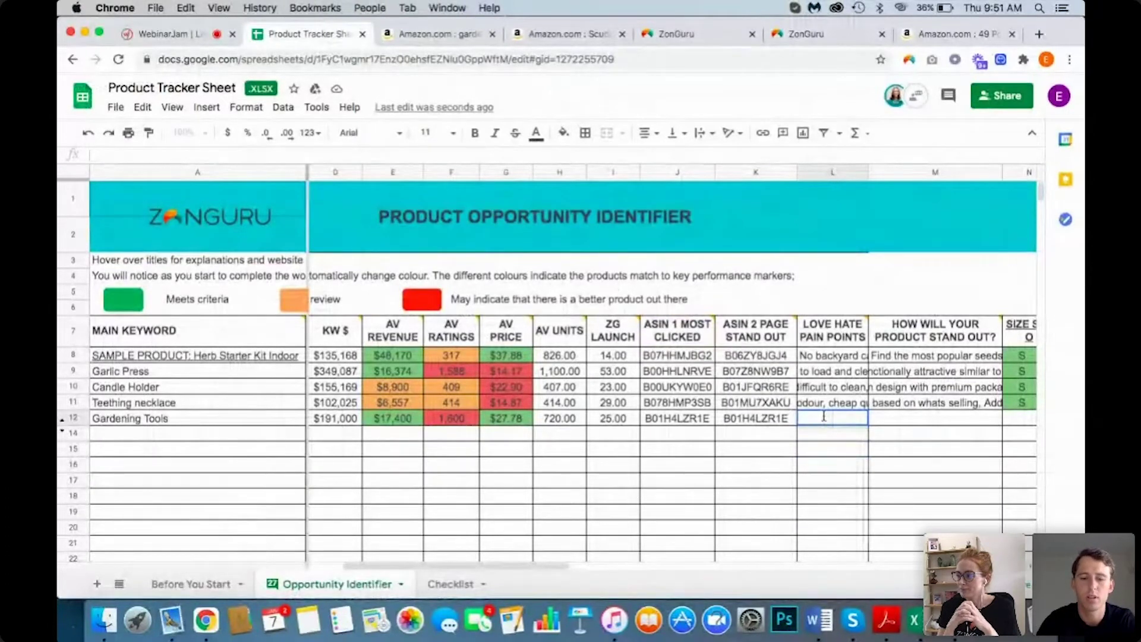
pyautogui.write('broken handles, ')
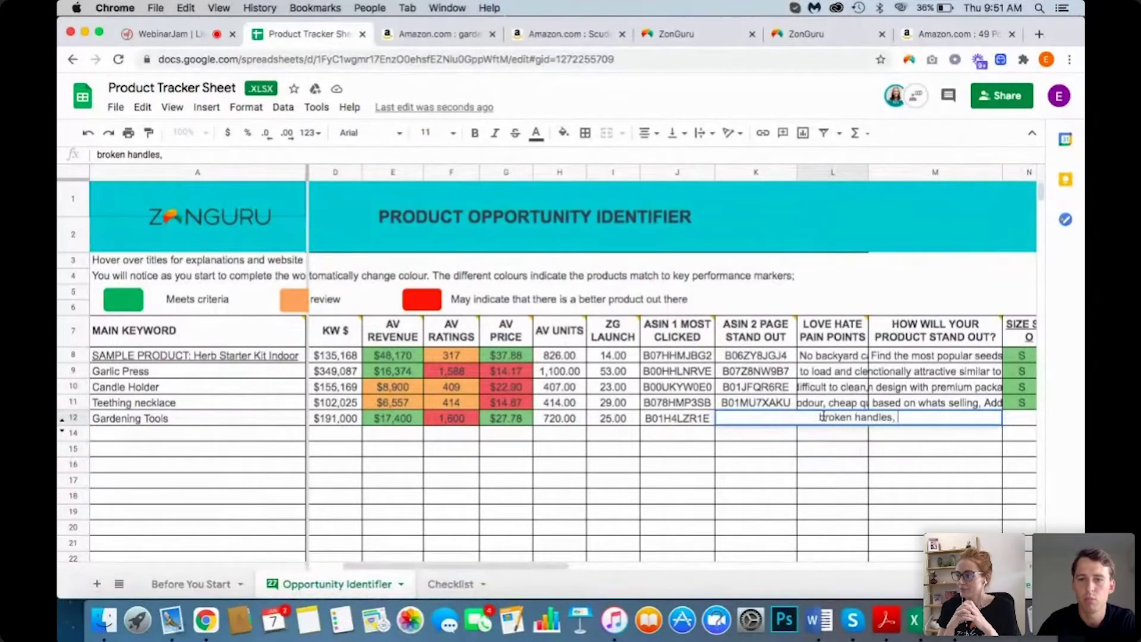
pyautogui.write('poor quality')
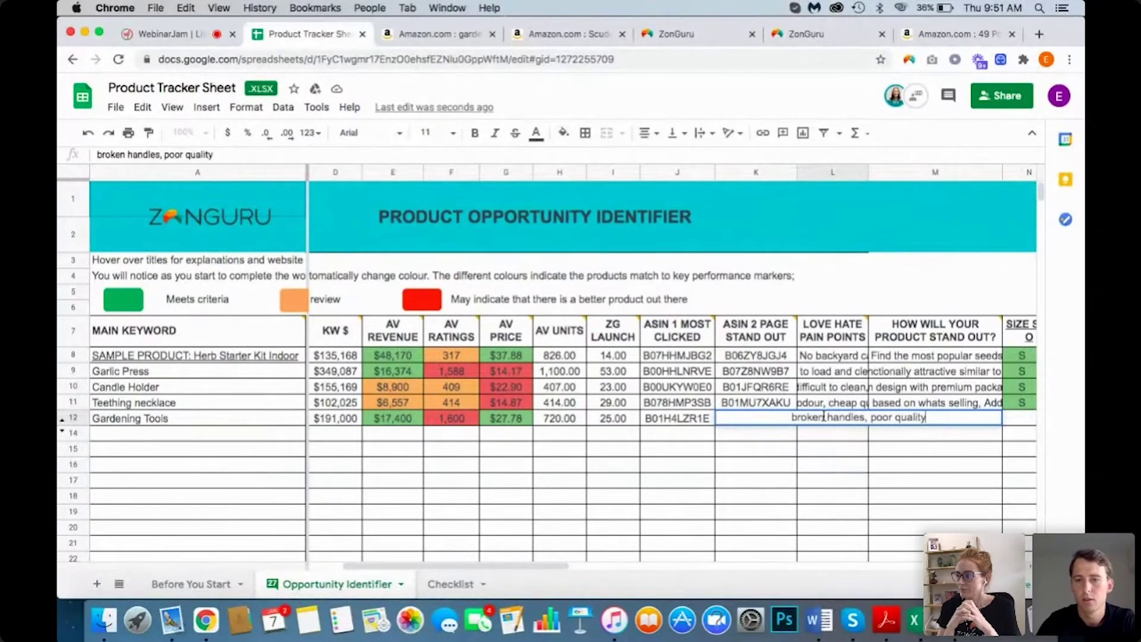
pyautogui.press('Tab')
pyautogui.click(947, 464)
pyautogui.click(942, 423)
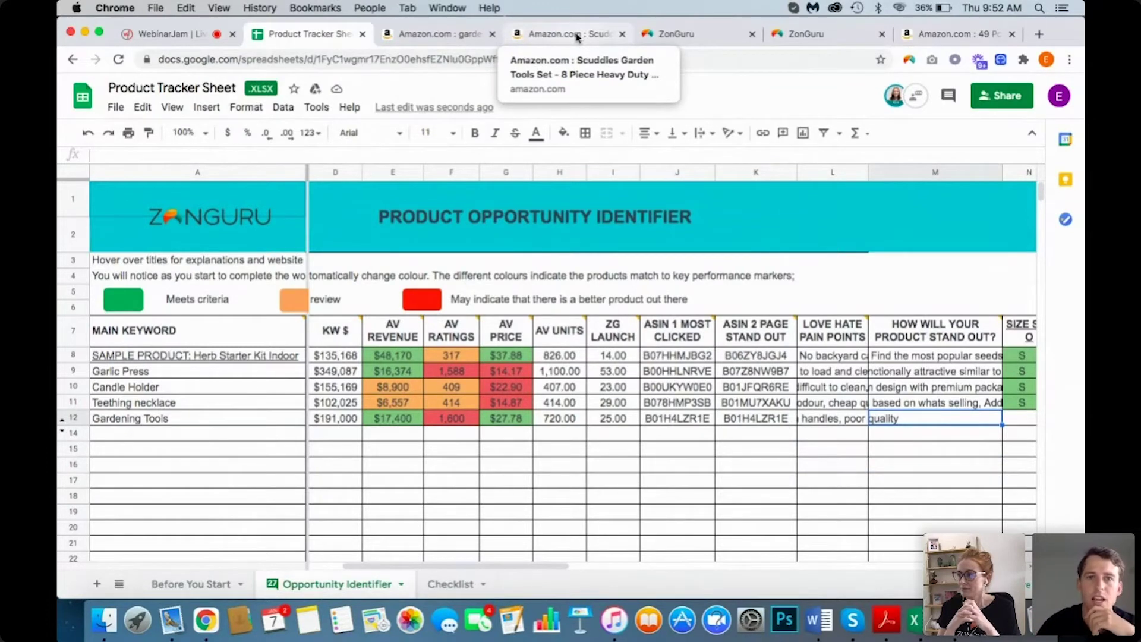
# Step: Review the Scuddles product page and enter "Premium quality bag, add pattern design, rose gold tools" as how Gardening Tools will stand out
pyautogui.doubleClick(931, 422)
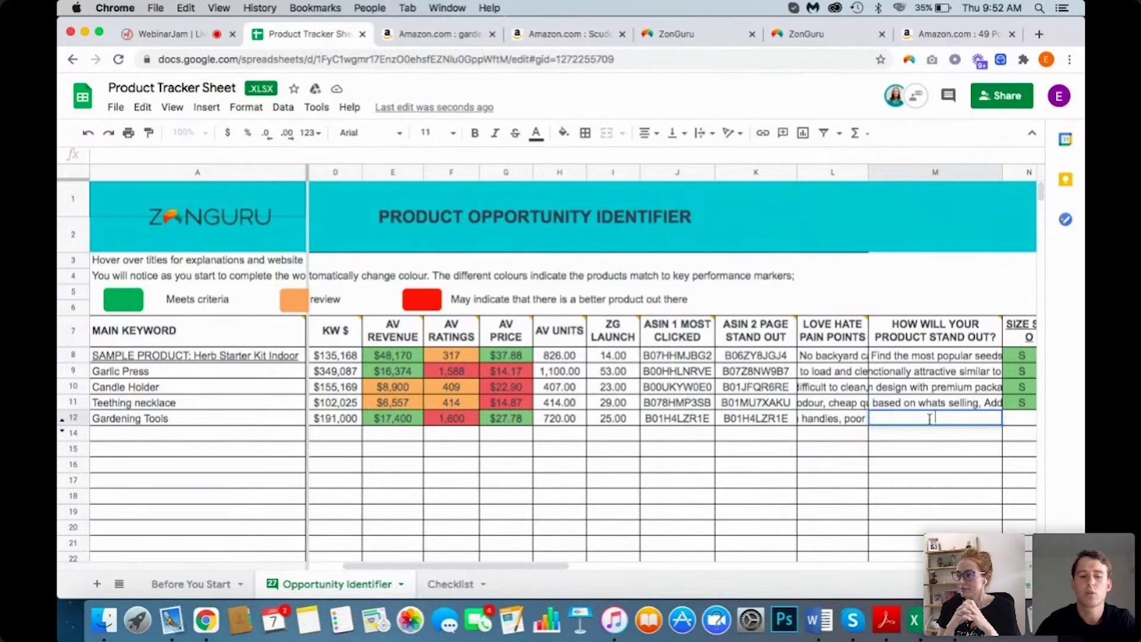
pyautogui.click(431, 31)
pyautogui.click(561, 34)
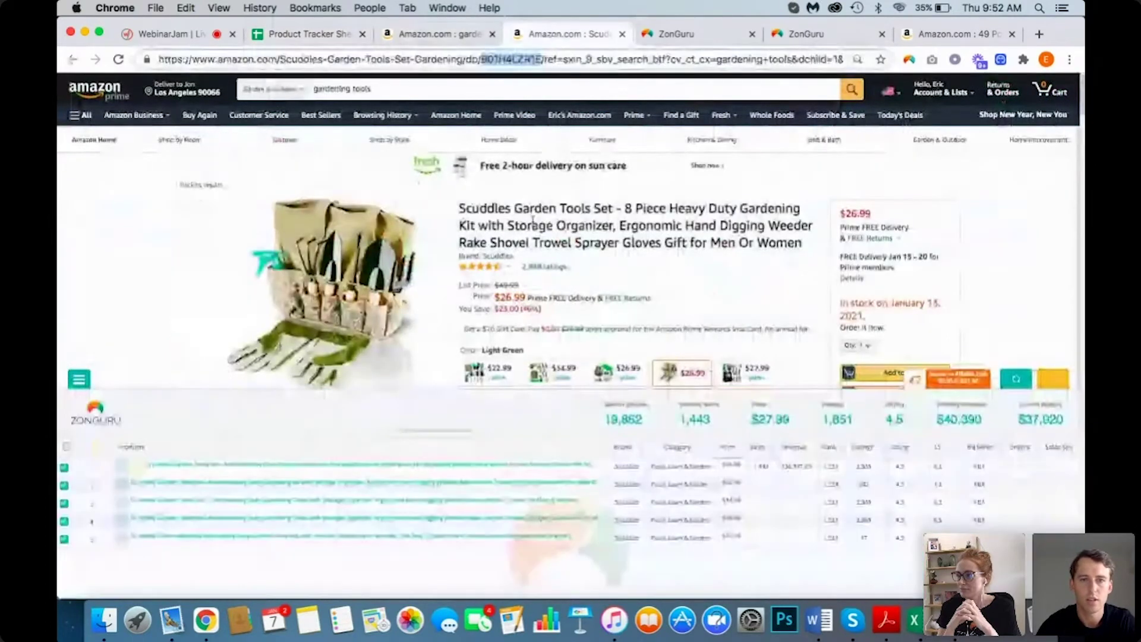
pyautogui.click(551, 155)
pyautogui.scroll(-1, 533, 217)
pyautogui.moveTo(343, 188)
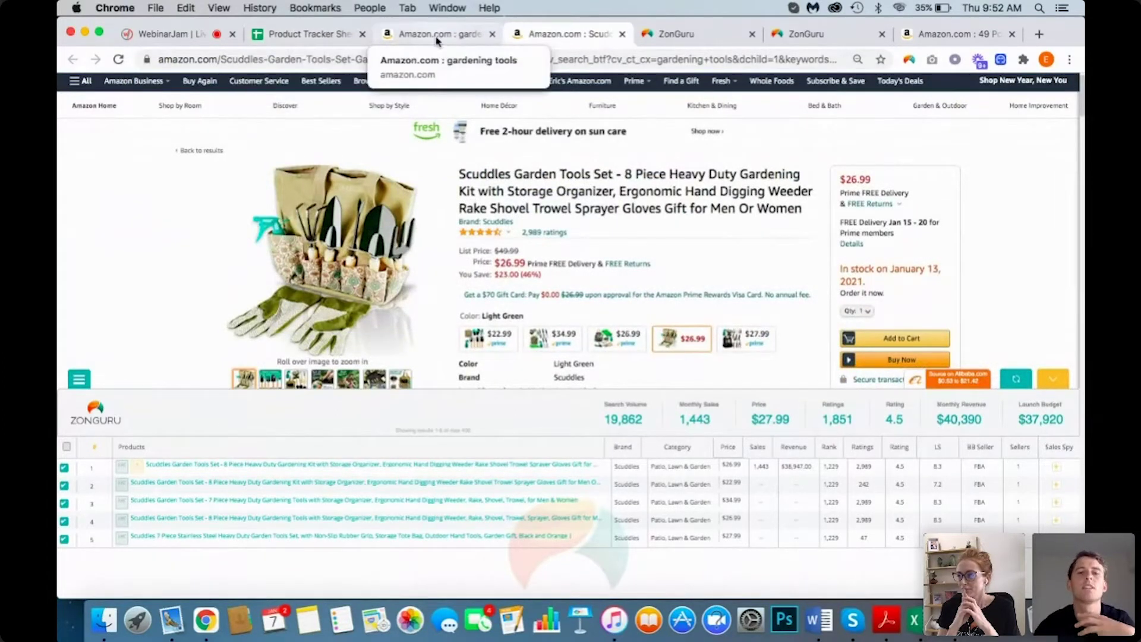
pyautogui.click(334, 37)
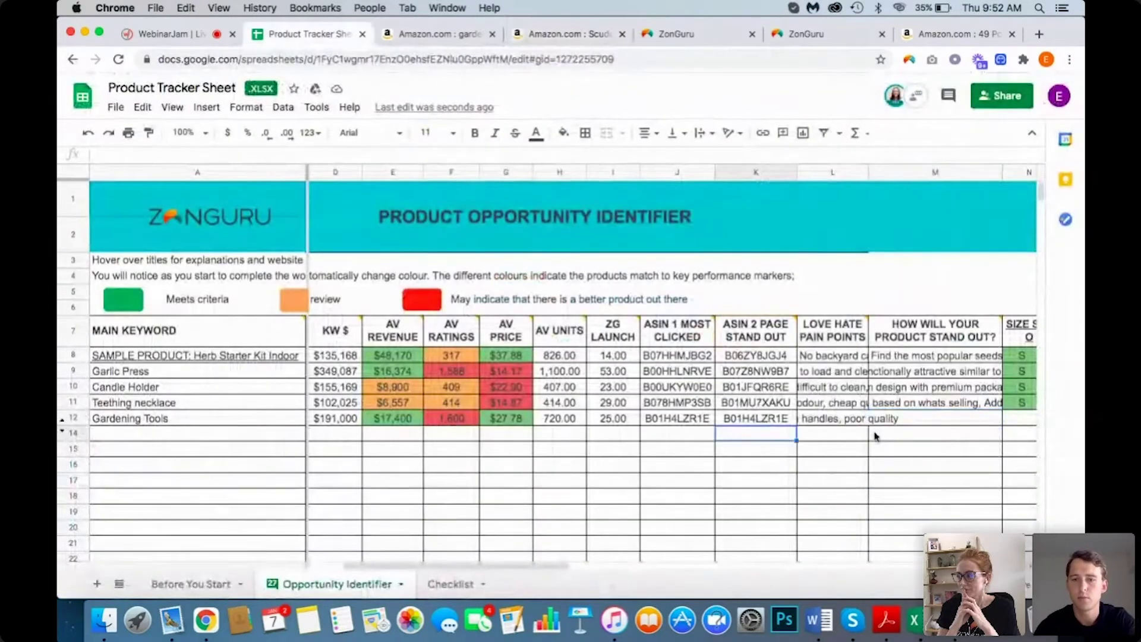
pyautogui.write('Premium')
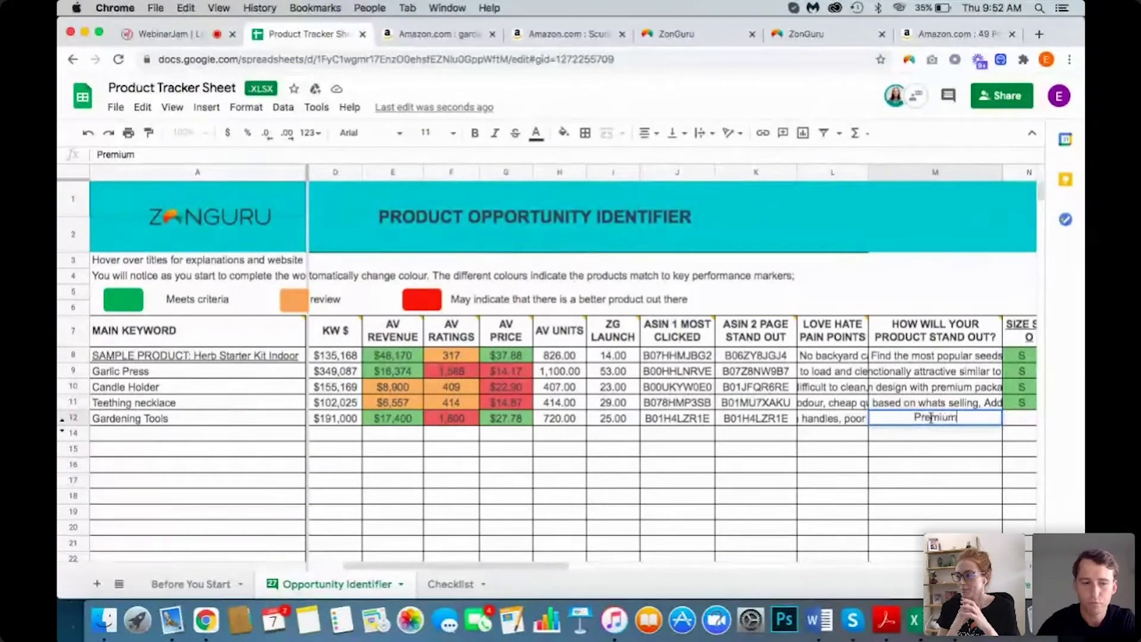
pyautogui.write(' qual')
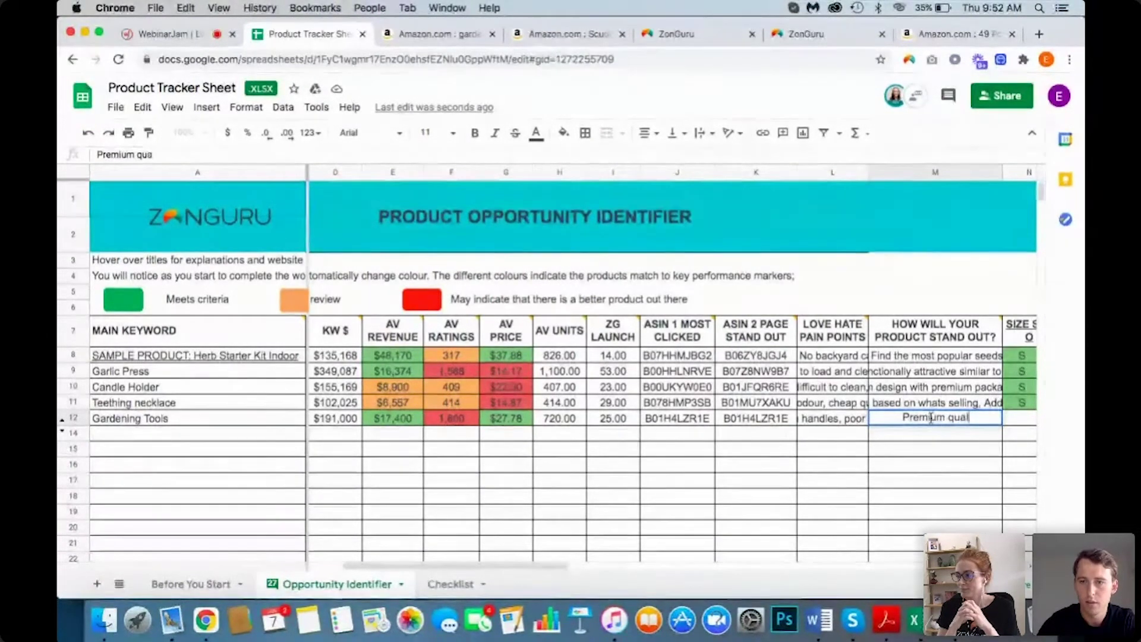
pyautogui.write('ity bag, adde')
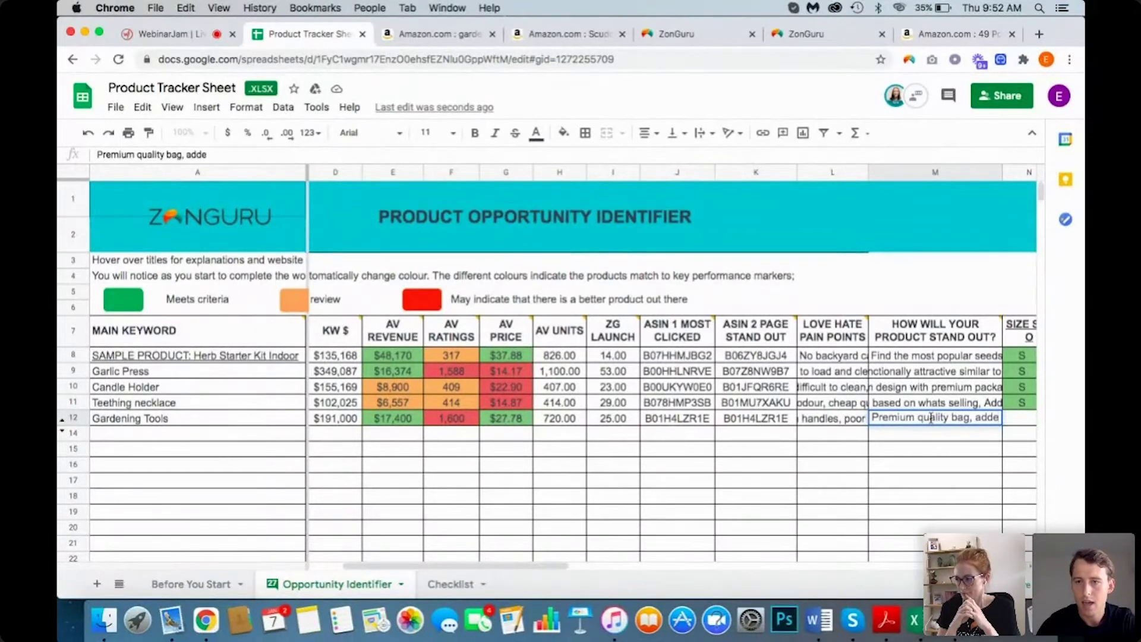
pyautogui.press('BackSpace')
pyautogui.write('pattern')
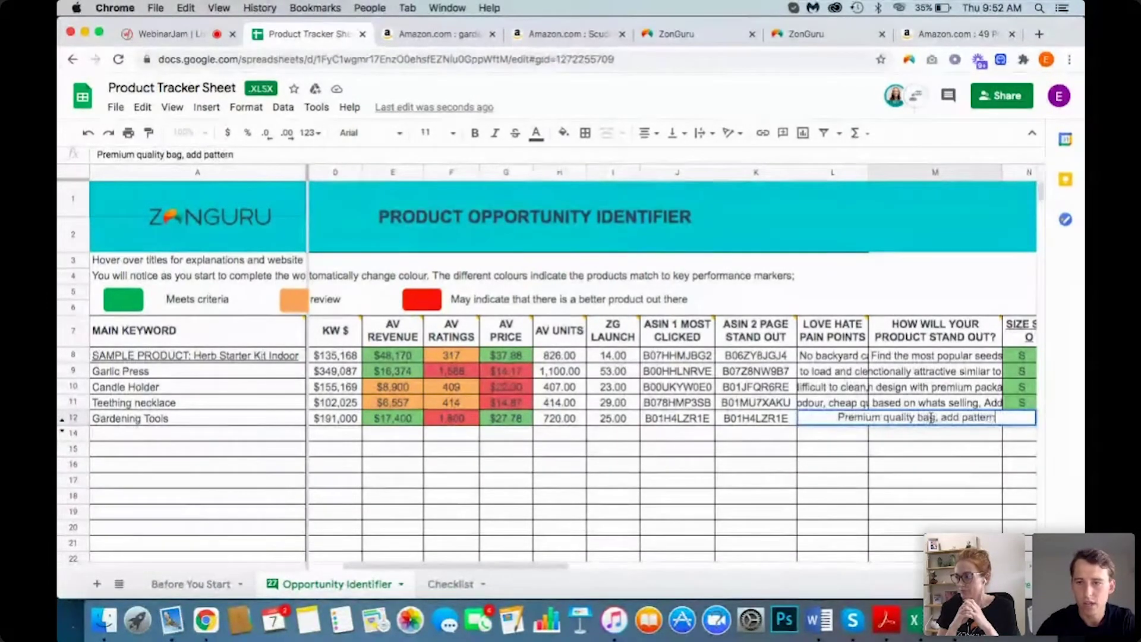
pyautogui.write(' design')
pyautogui.press('BackSpace')
pyautogui.write(', rose gold tools')
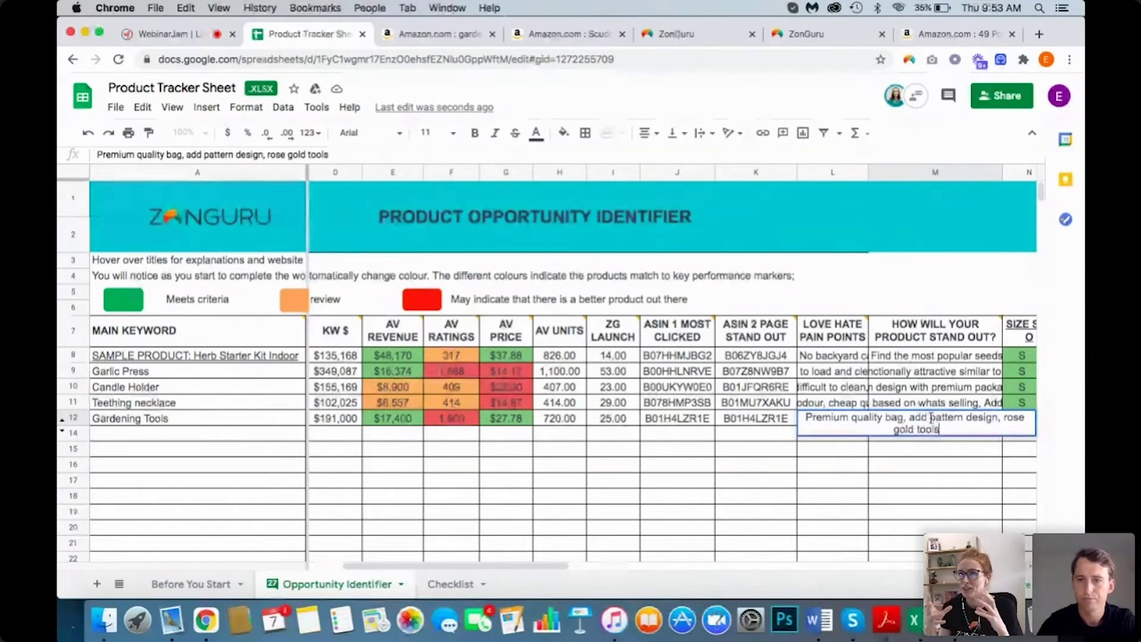
pyautogui.press('Return')
pyautogui.click(956, 424)
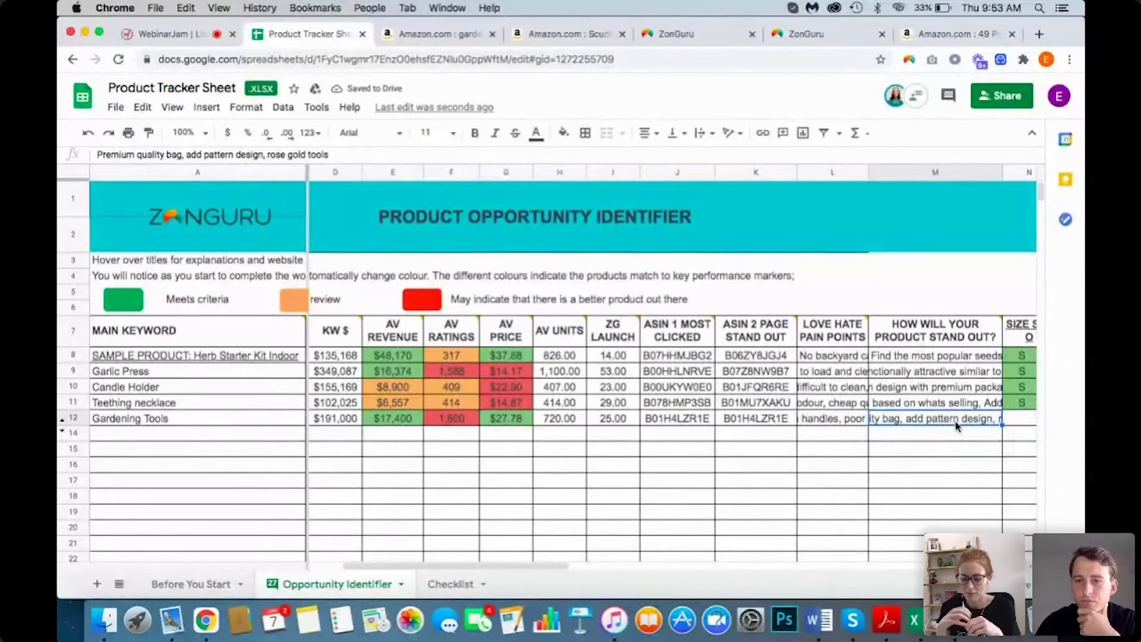
# Step: Check the explanatory note on the stand-out column heading and the Seller Central link on the Size S or O heading
pyautogui.hscroll(5, 956, 424)
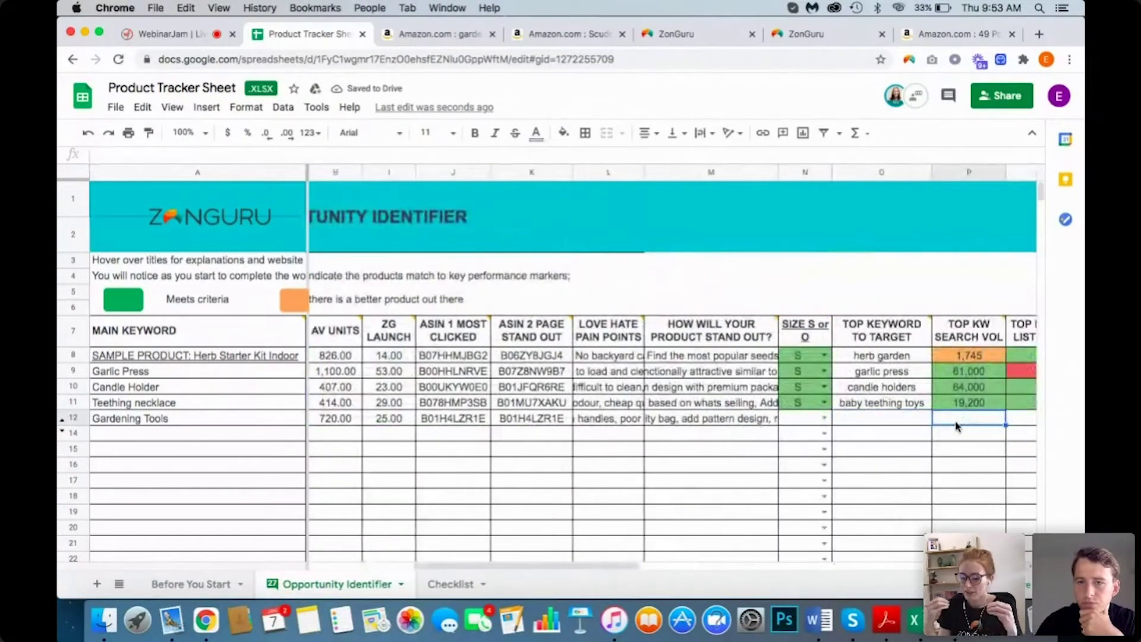
pyautogui.press('Right')
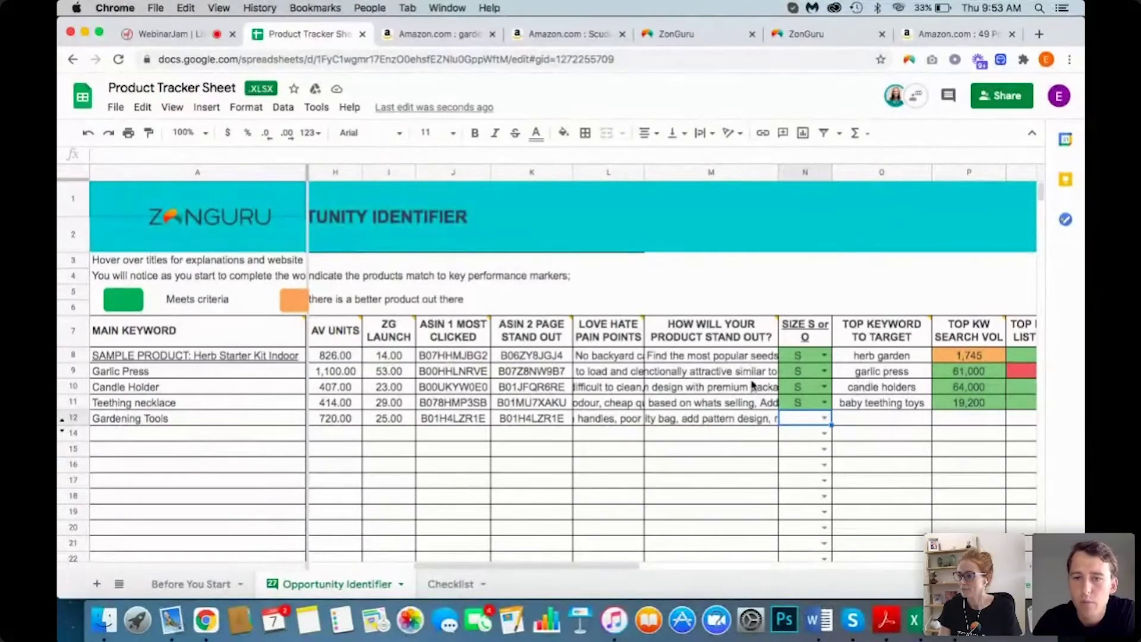
pyautogui.click(731, 355)
pyautogui.moveTo(770, 331)
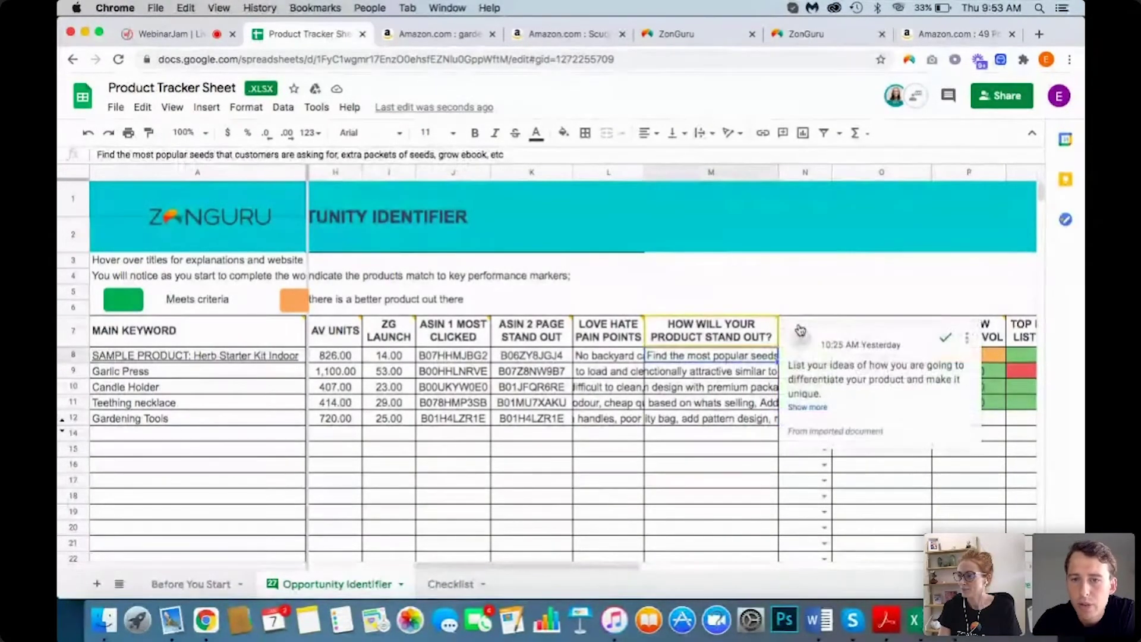
pyautogui.click(824, 290)
pyautogui.moveTo(808, 334)
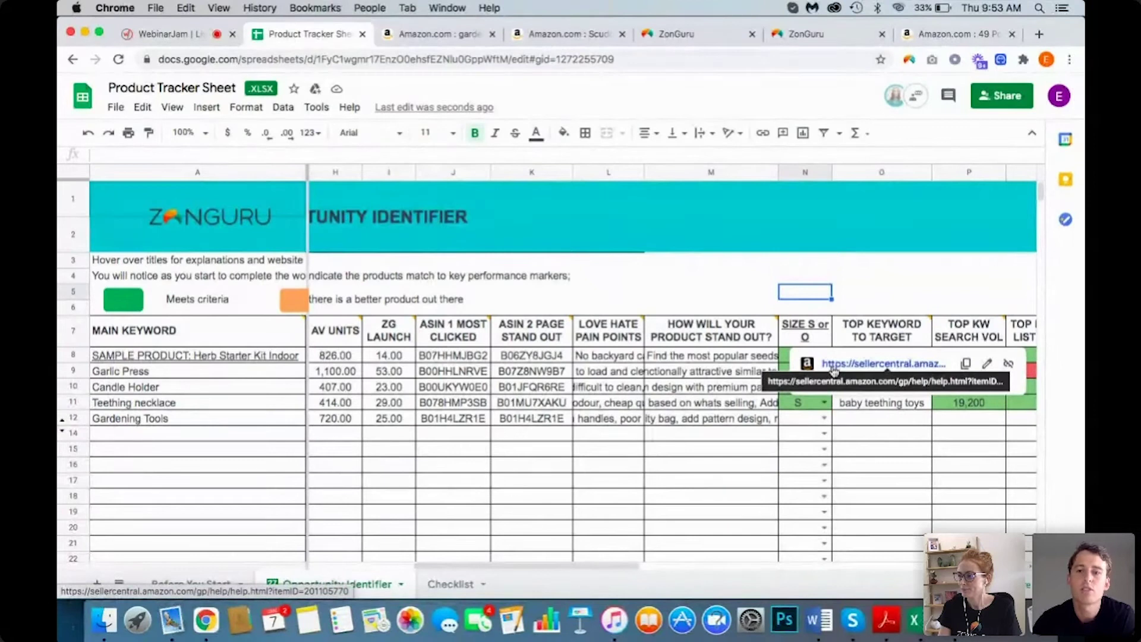
pyautogui.click(722, 421)
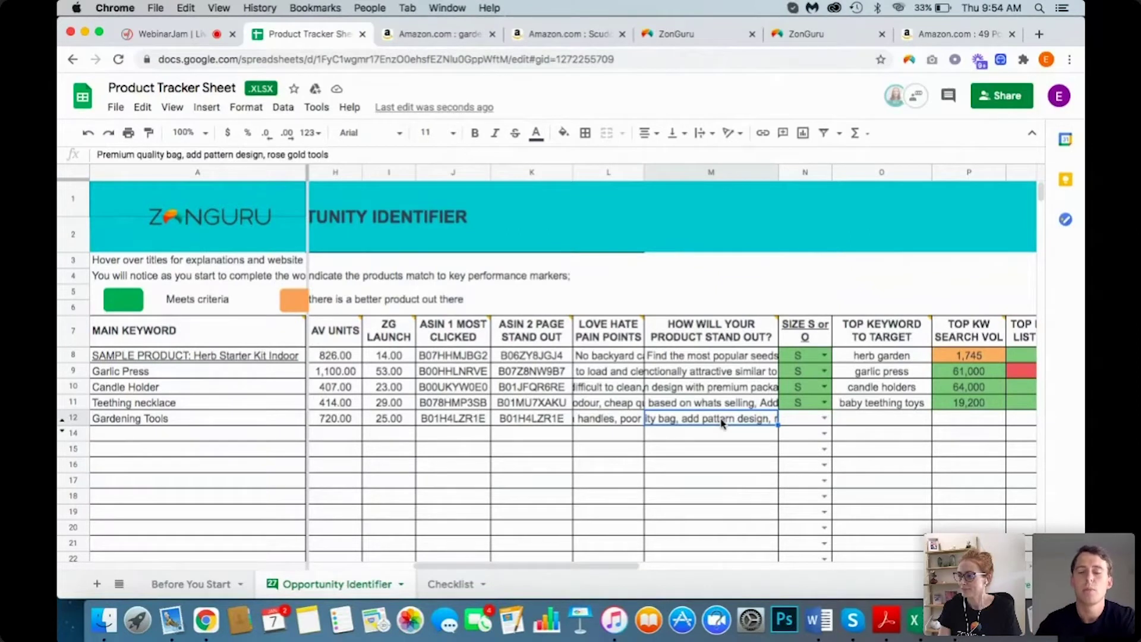
# Step: Check the product dimensions on the Scuddles listing and set Size S or O to S for Gardening Tools
pyautogui.click(571, 34)
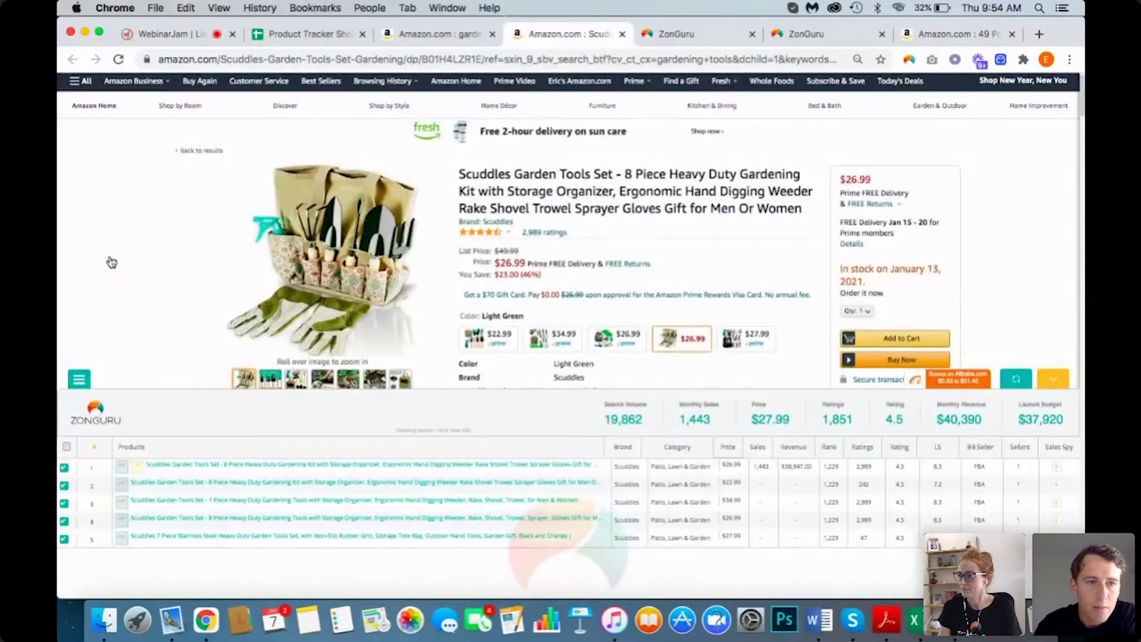
pyautogui.scroll(-10, 108, 259)
pyautogui.scroll(-15, 110, 260)
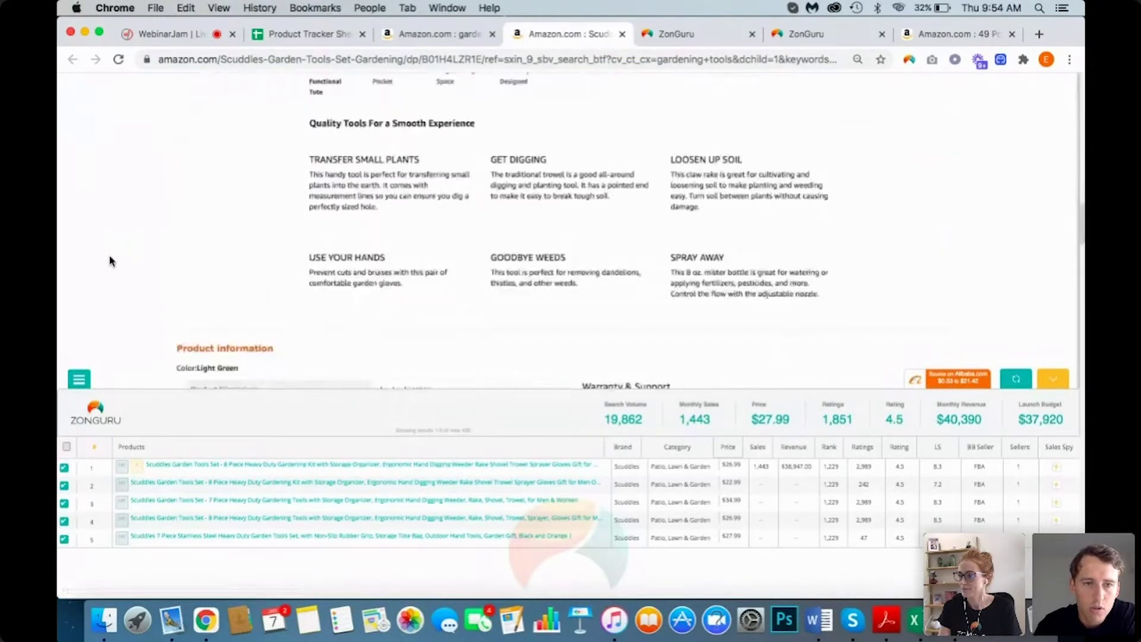
pyautogui.scroll(2, 110, 260)
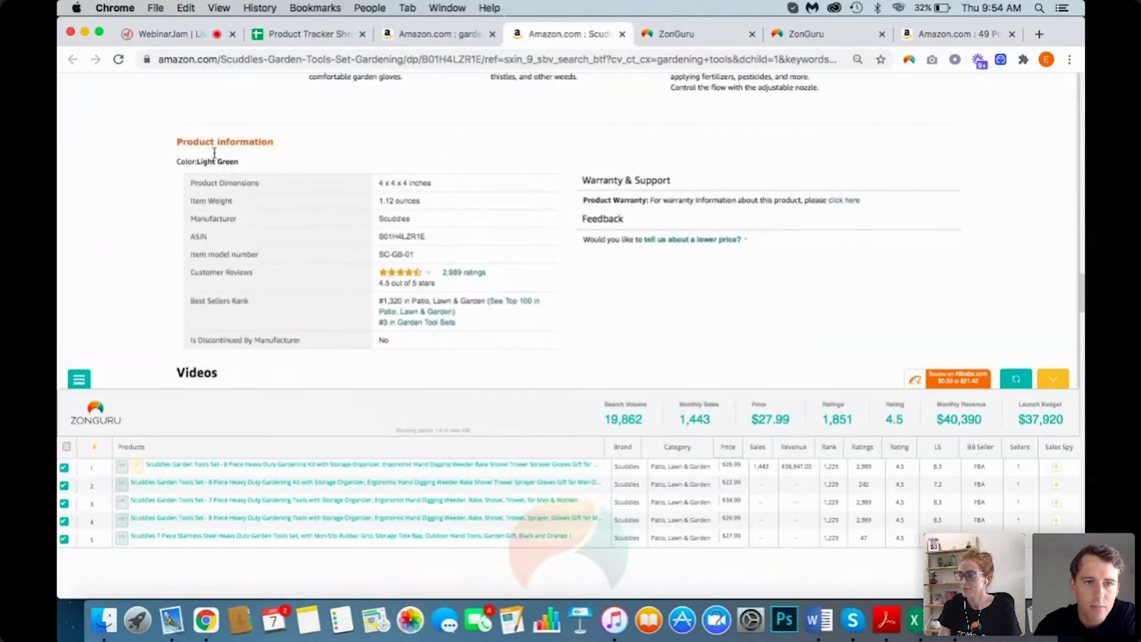
pyautogui.scroll(3, 359, 186)
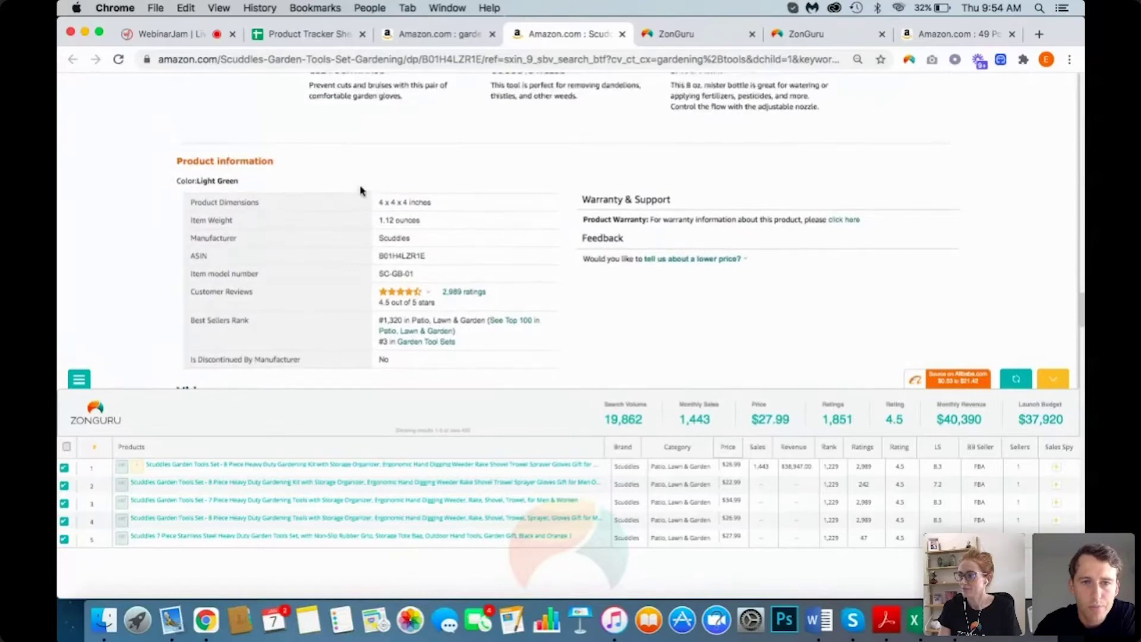
pyautogui.scroll(-2, 360, 190)
pyautogui.moveTo(379, 220); pyautogui.dragTo(445, 222)
pyautogui.click(335, 223)
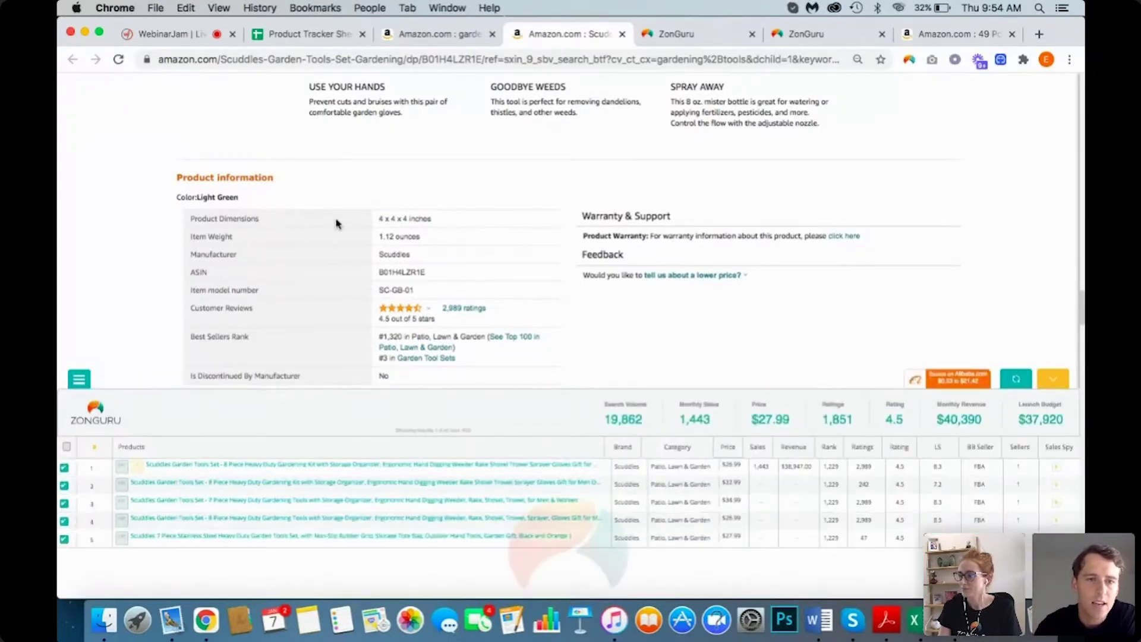
pyautogui.click(308, 41)
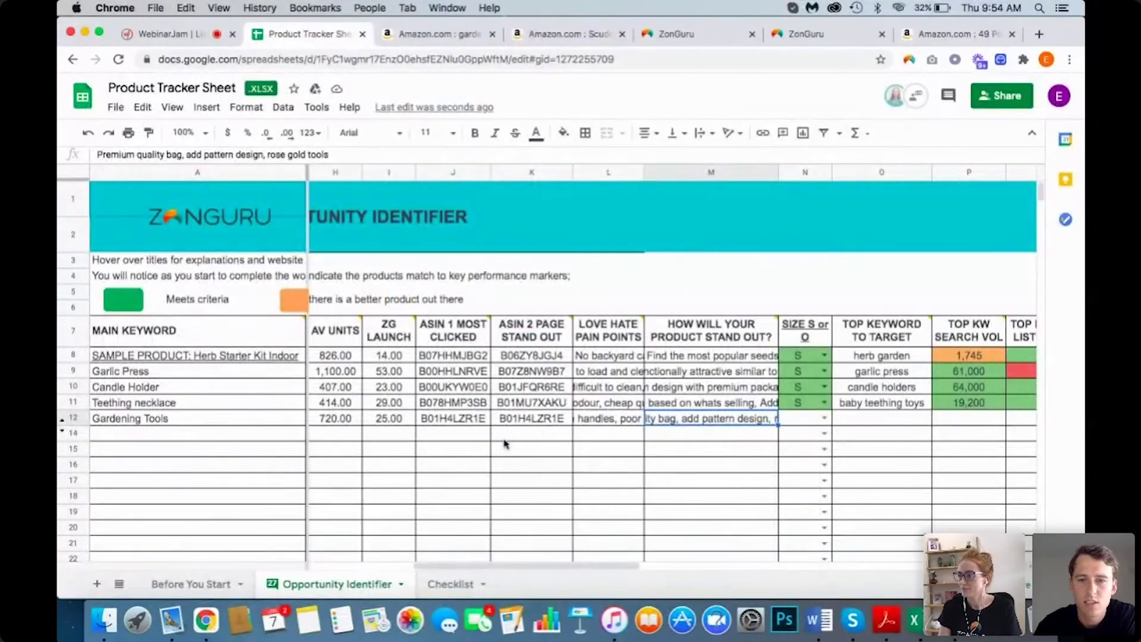
pyautogui.click(823, 419)
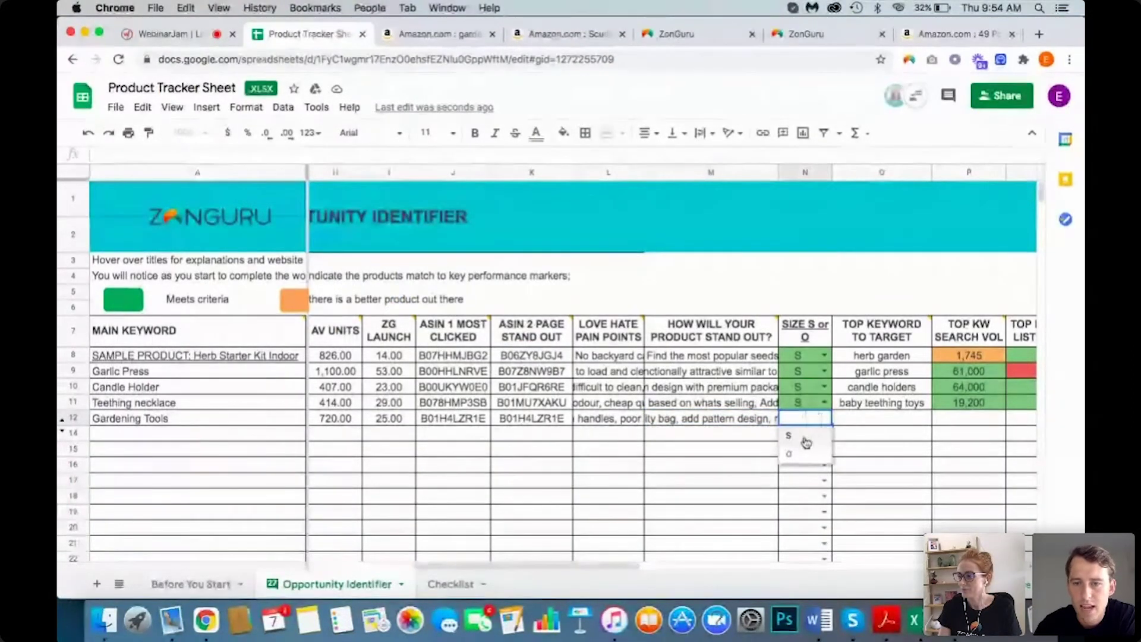
pyautogui.click(809, 440)
# Step: Compare the Keywords on Fire results in ZonGuru by sorting them on search volume and on KW $, highest first
pyautogui.click(856, 423)
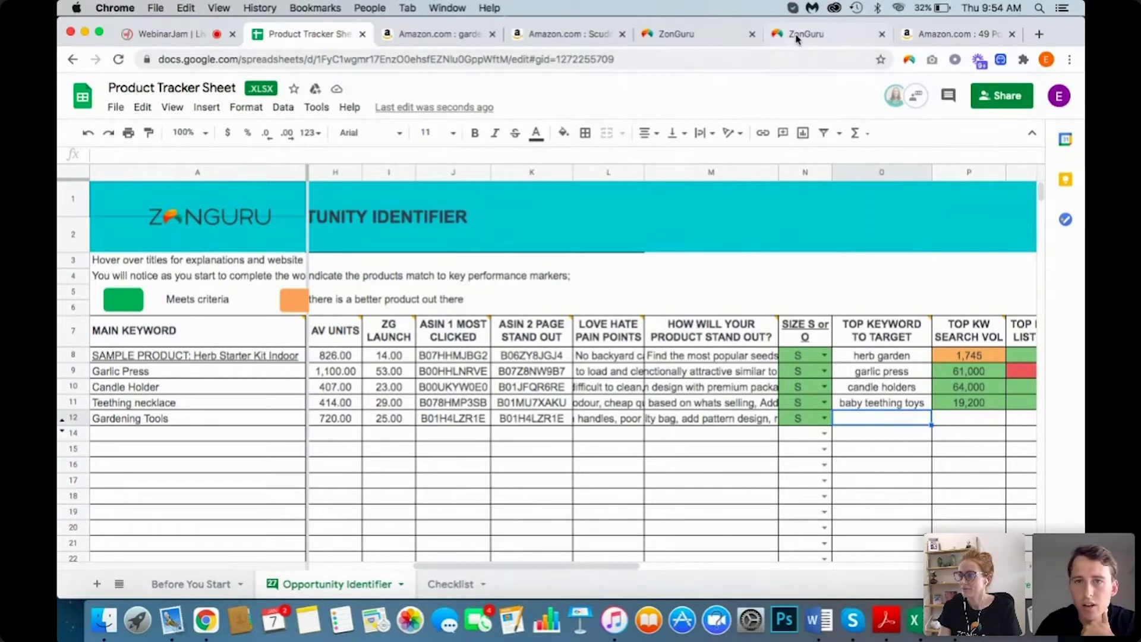
pyautogui.click(737, 40)
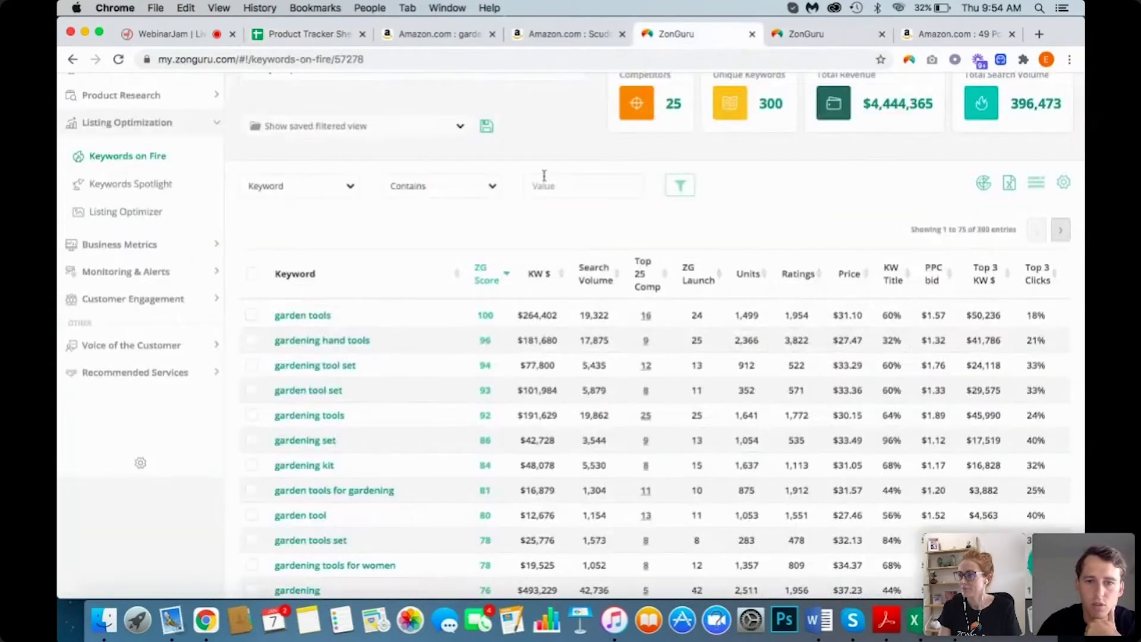
pyautogui.click(590, 280)
pyautogui.click(590, 280)
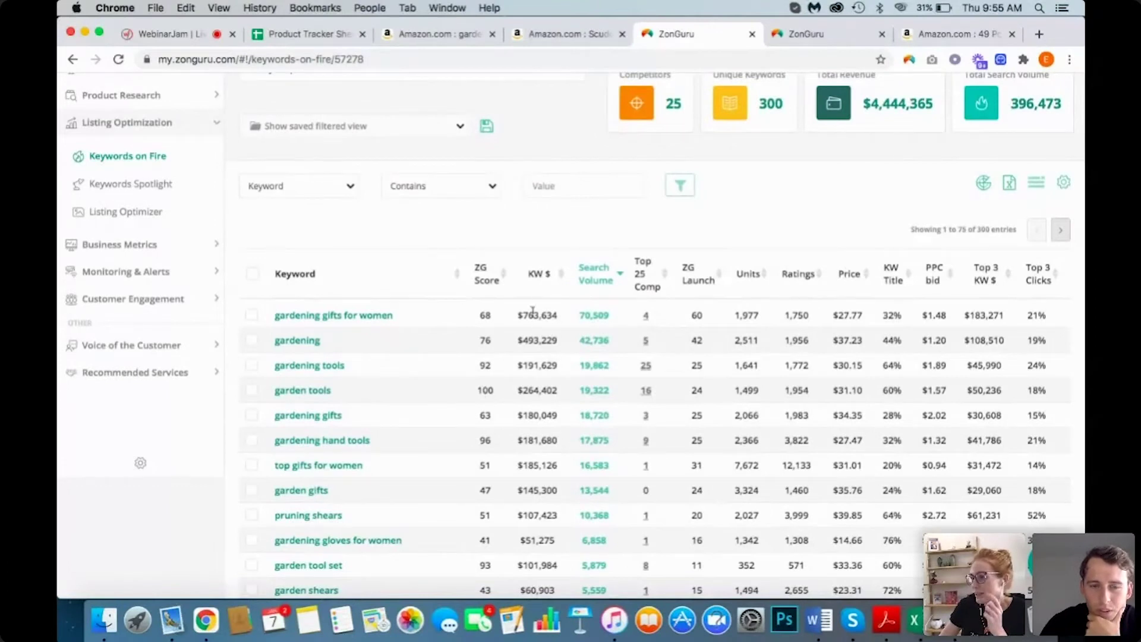
pyautogui.click(536, 280)
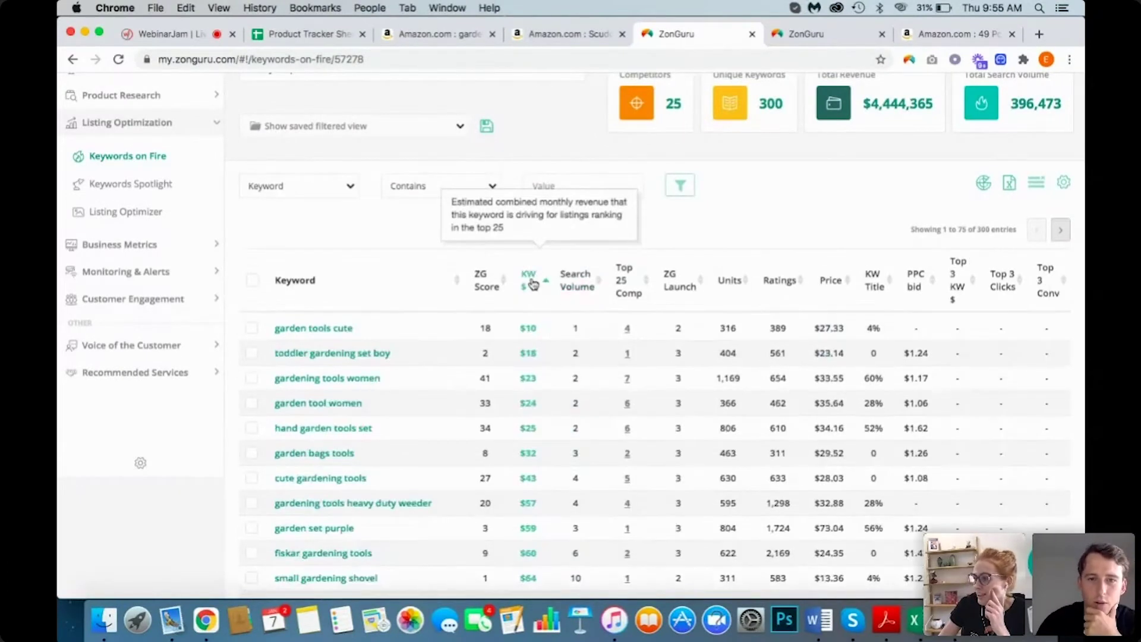
pyautogui.click(526, 284)
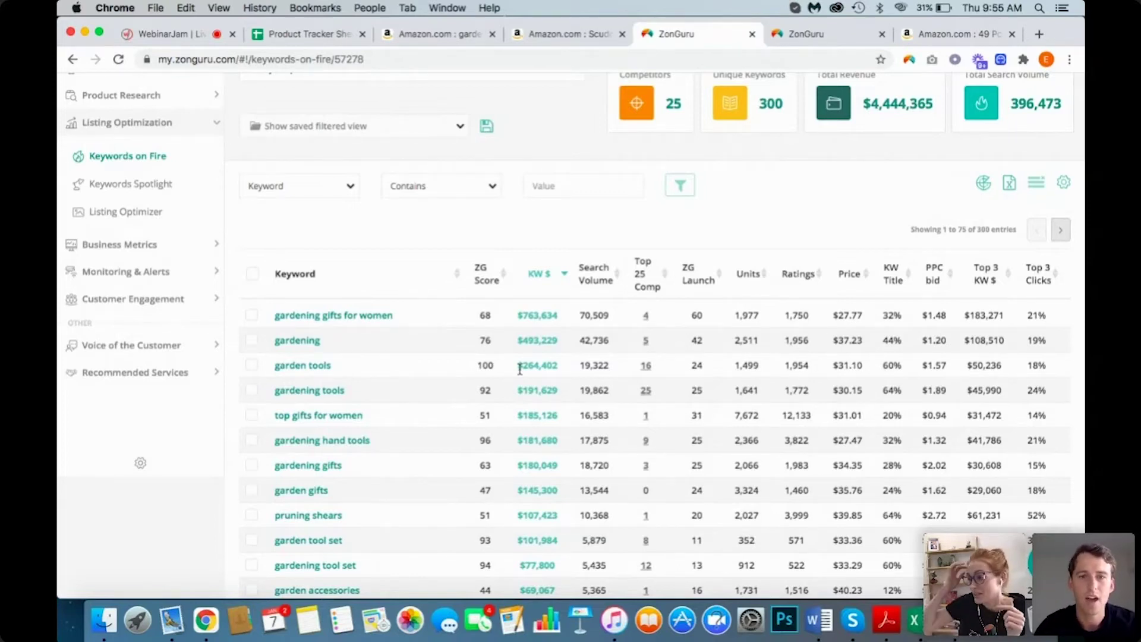
# Step: In the tracker's Gardening Tools row, enter "garden tools" as the top keyword to target and 26000 as its search volume
pyautogui.click(303, 36)
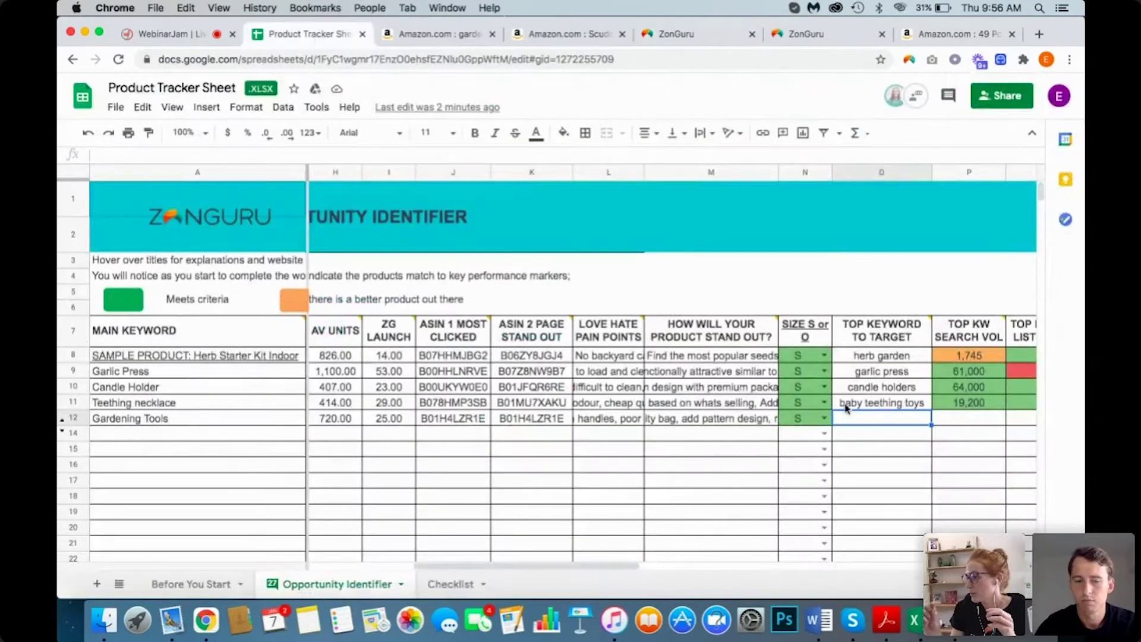
pyautogui.write('garden tools')
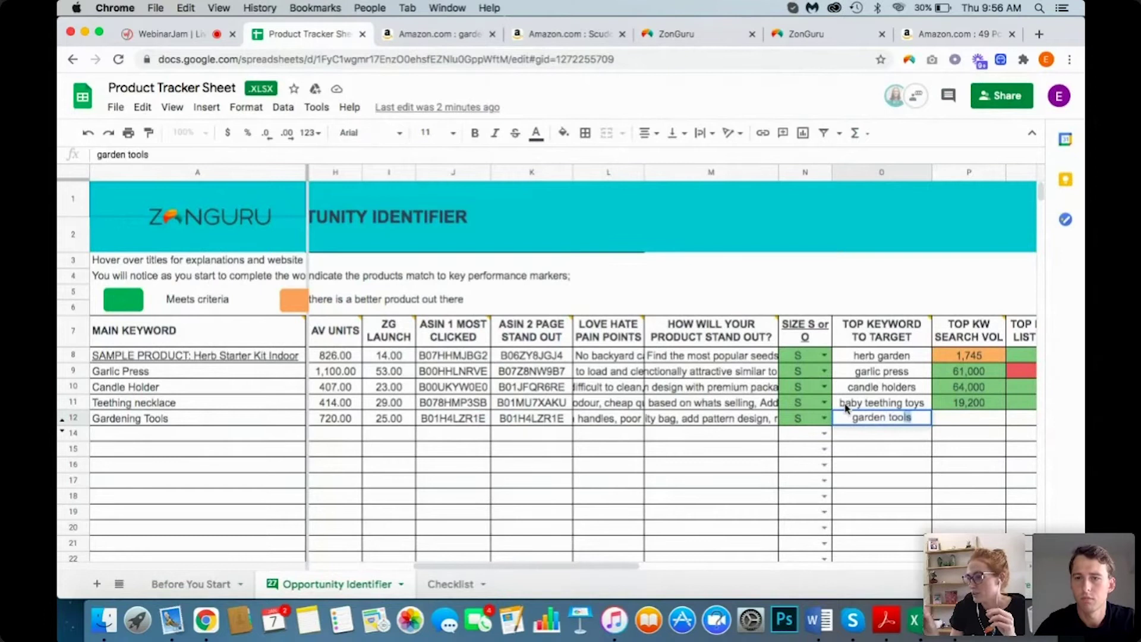
pyautogui.press('Tab')
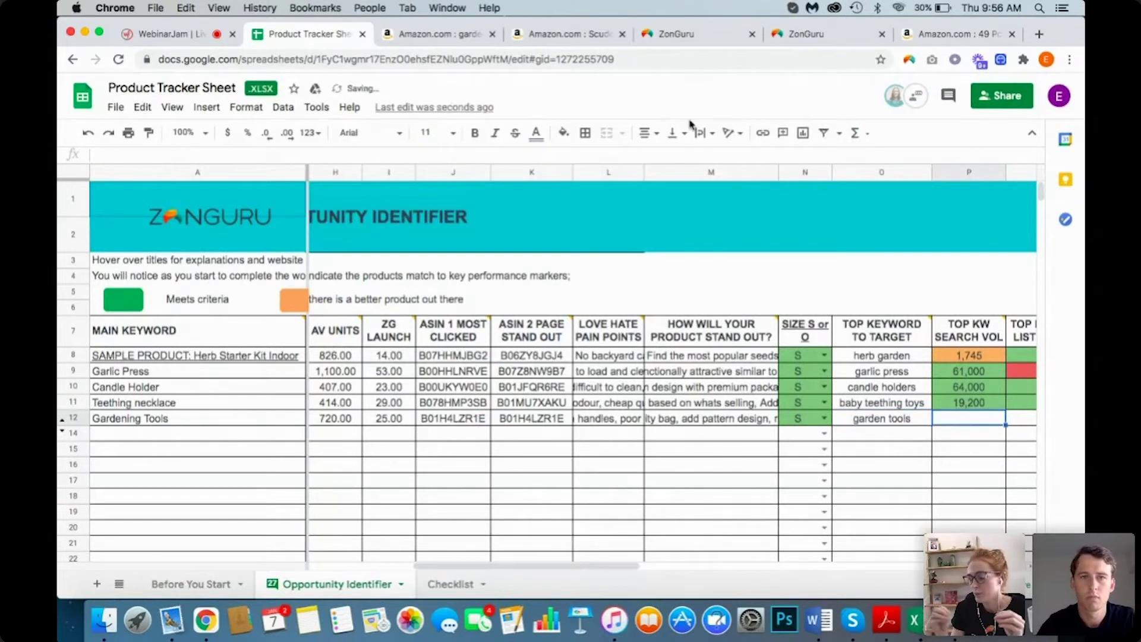
pyautogui.write('26000')
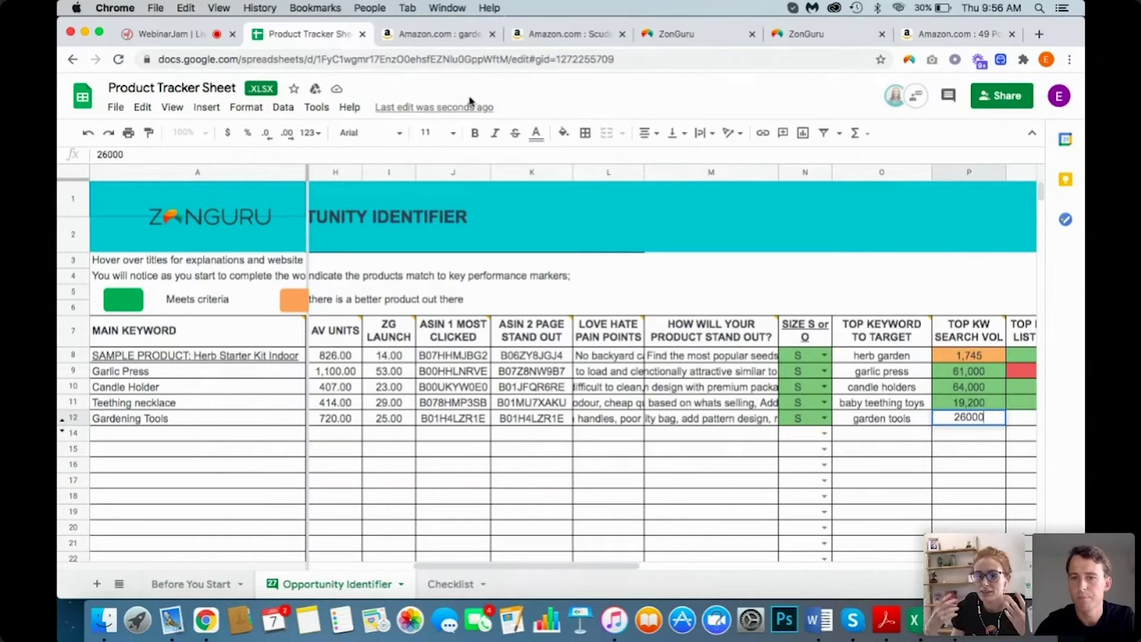
pyautogui.press('Tab')
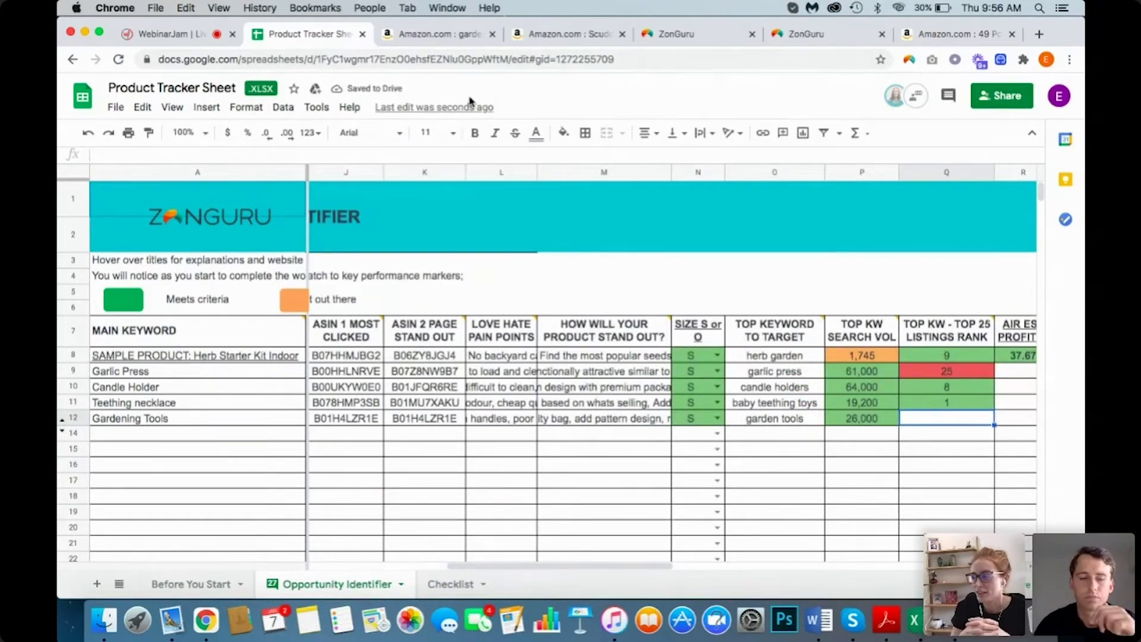
# Step: Look up the Top 25 Comp figure for "garden tools" in Keywords on Fire and enter 16 as the Gardening Tools top-25 listings rank
pyautogui.press('Tab')
pyautogui.press('Tab')
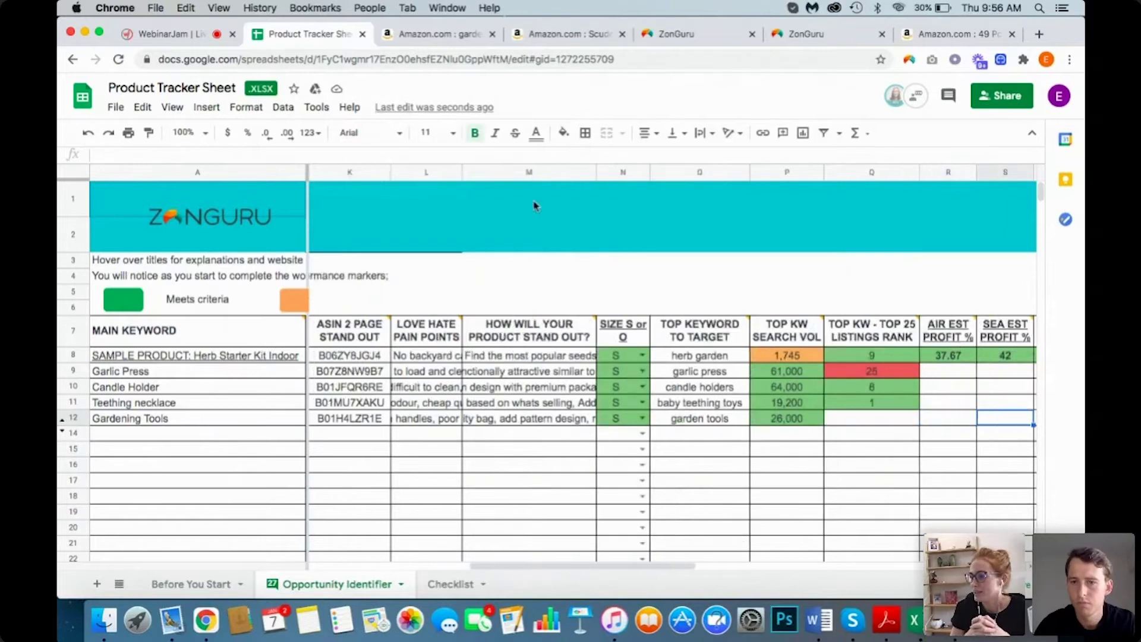
pyautogui.click(852, 423)
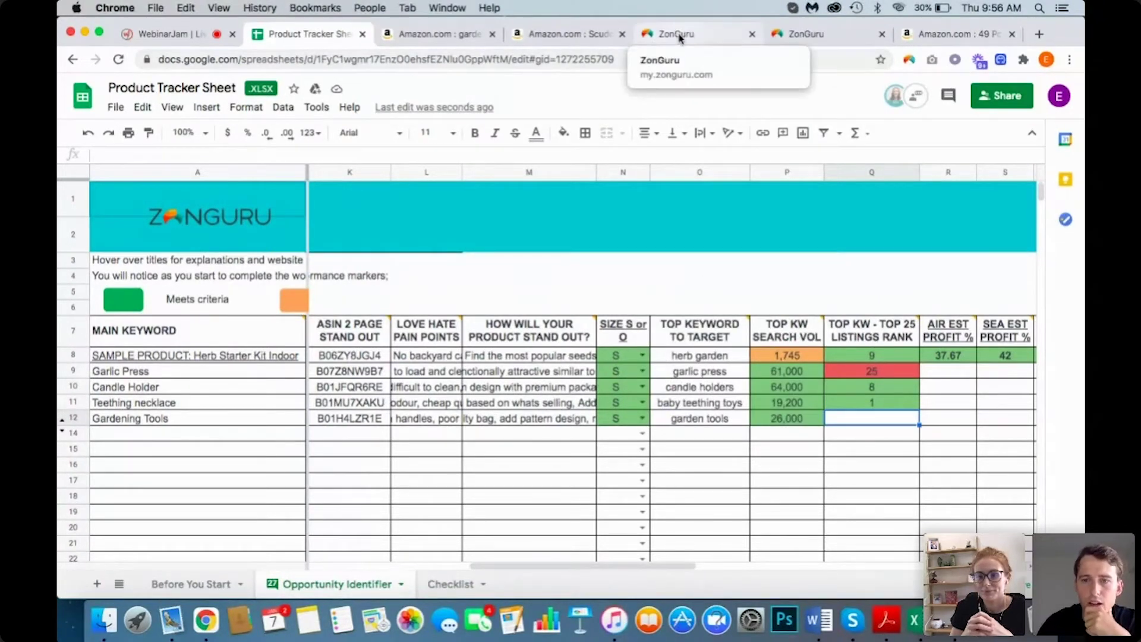
pyautogui.click(677, 35)
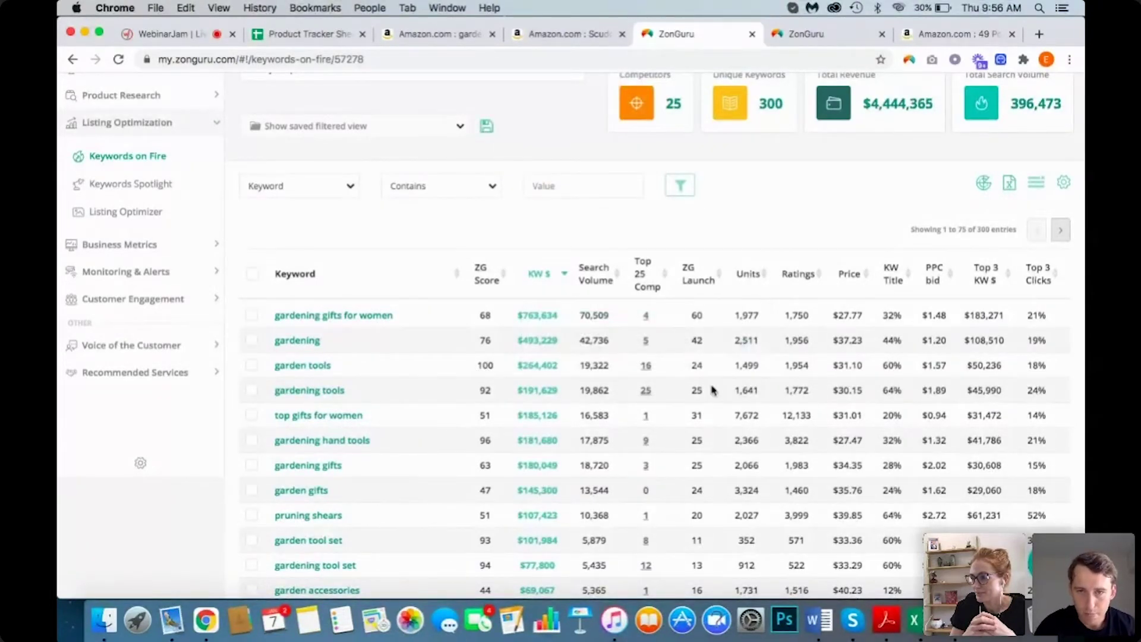
pyautogui.moveTo(647, 368)
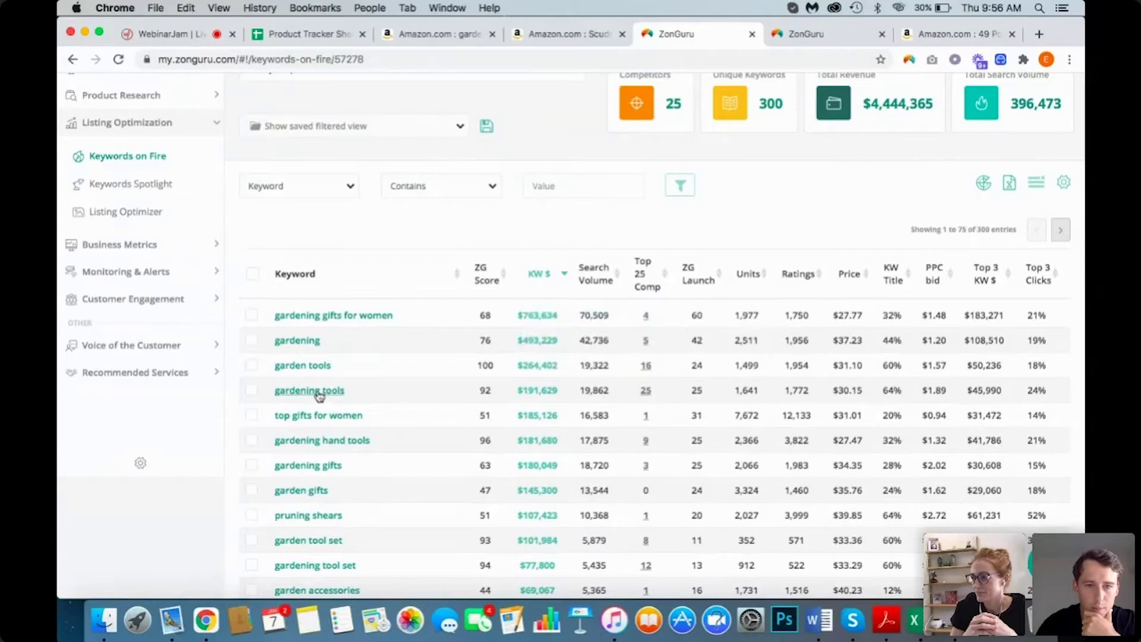
pyautogui.moveTo(647, 393)
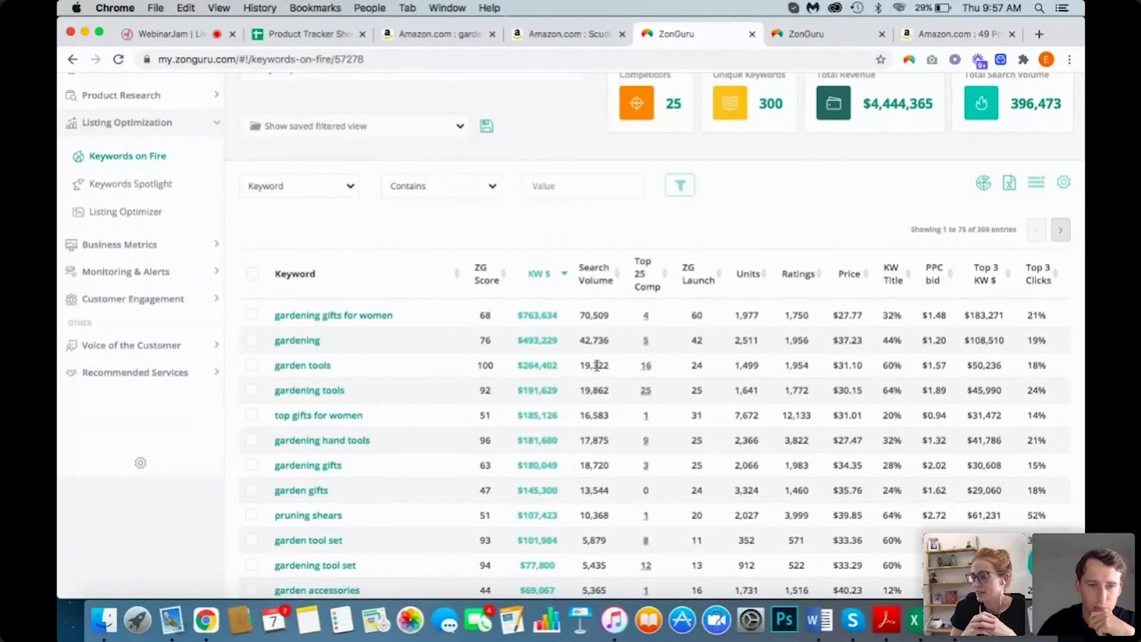
pyautogui.click(309, 34)
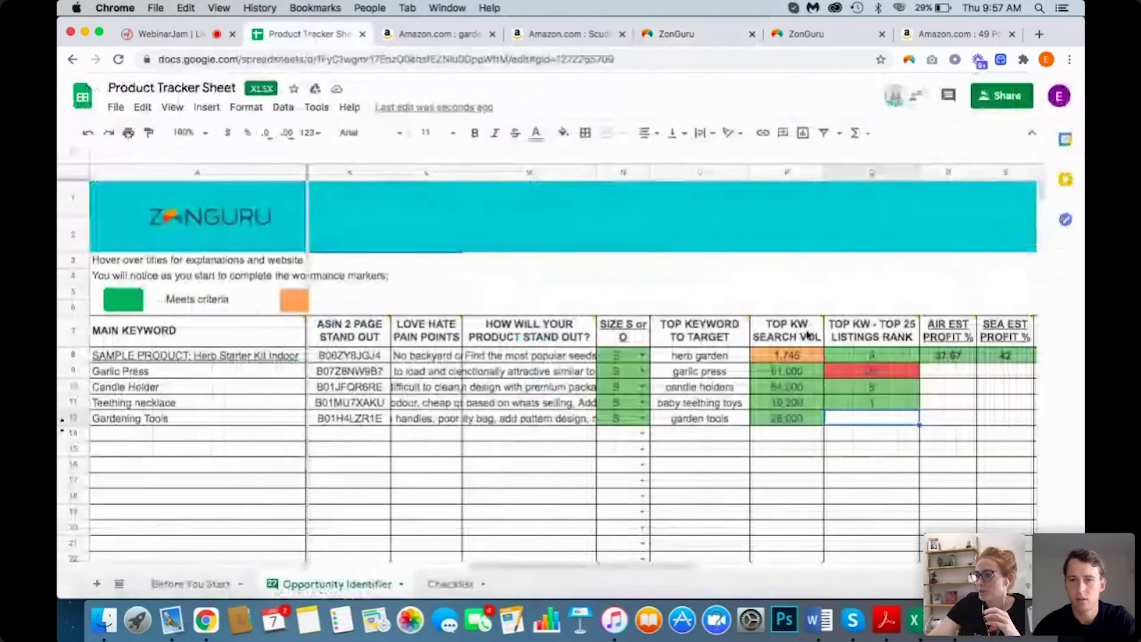
pyautogui.doubleClick(850, 420)
pyautogui.write('16')
pyautogui.press('Tab')
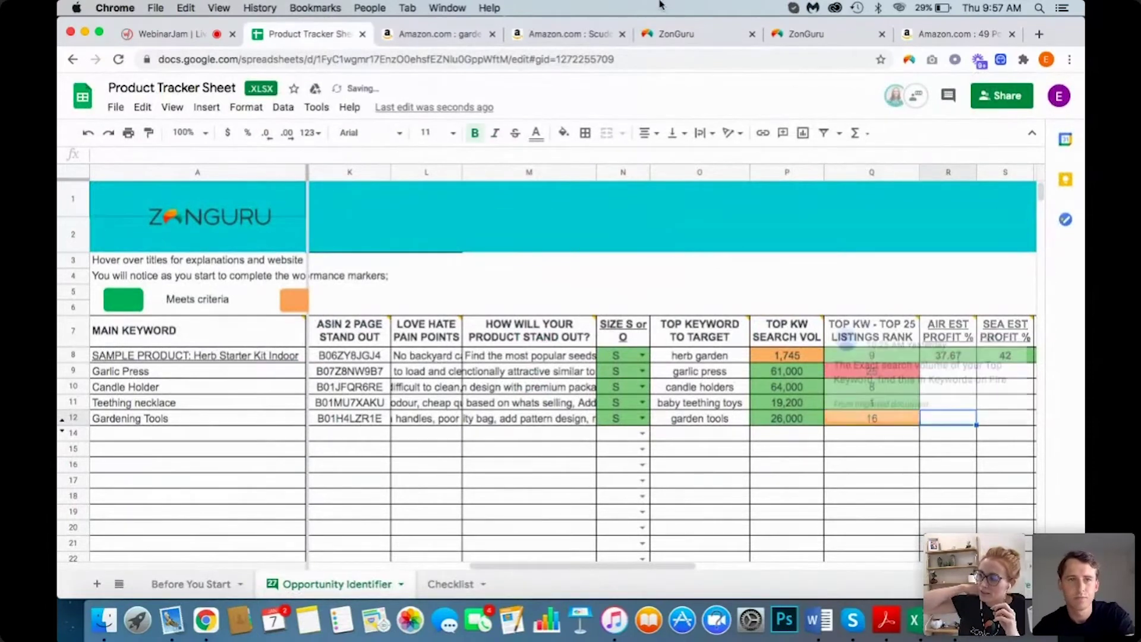
# Step: Compare the Top 25 Comp figures of the leading keywords in Keywords on Fire and return to the tracker sheet
pyautogui.click(675, 34)
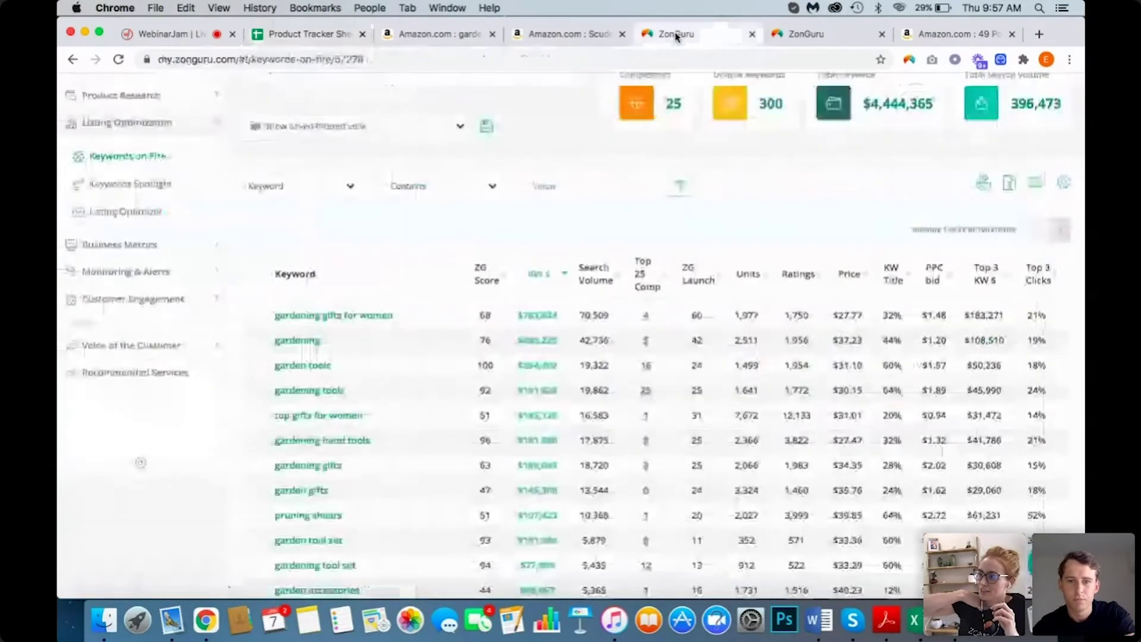
pyautogui.moveTo(657, 320)
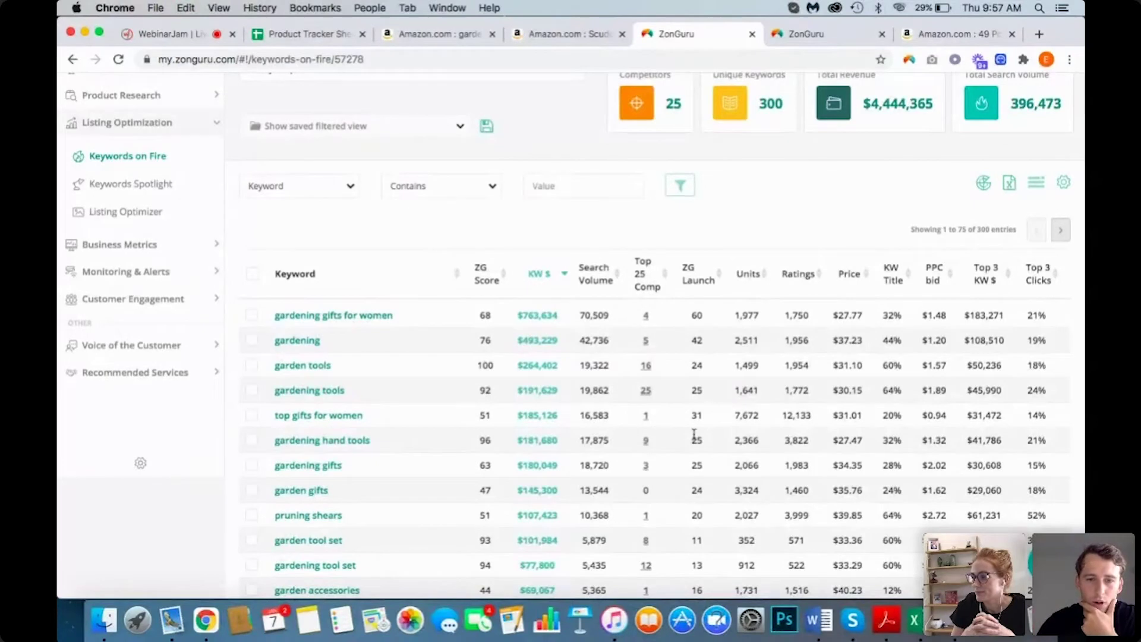
pyautogui.click(326, 40)
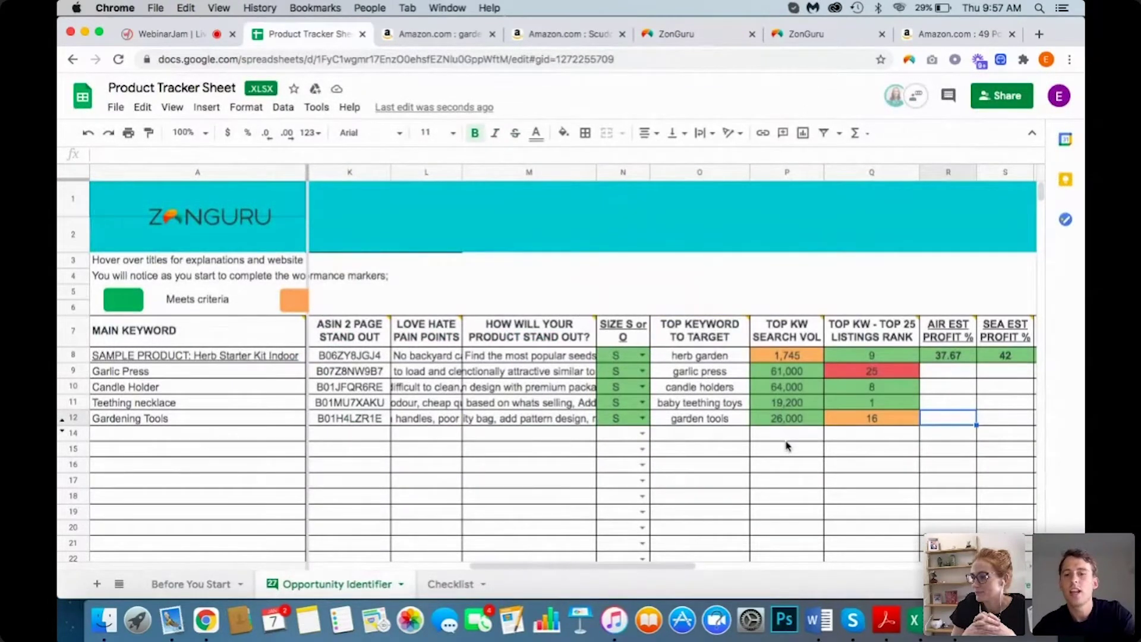
# Step: Look over the profit, sale price and cost columns that follow the ranking data in the Gardening Tools row
pyautogui.press('Right')
pyautogui.press('Right')
pyautogui.press('Right')
pyautogui.press('Right')
pyautogui.press('Right')
pyautogui.press('Right')
pyautogui.press('Right')
pyautogui.press('Right')
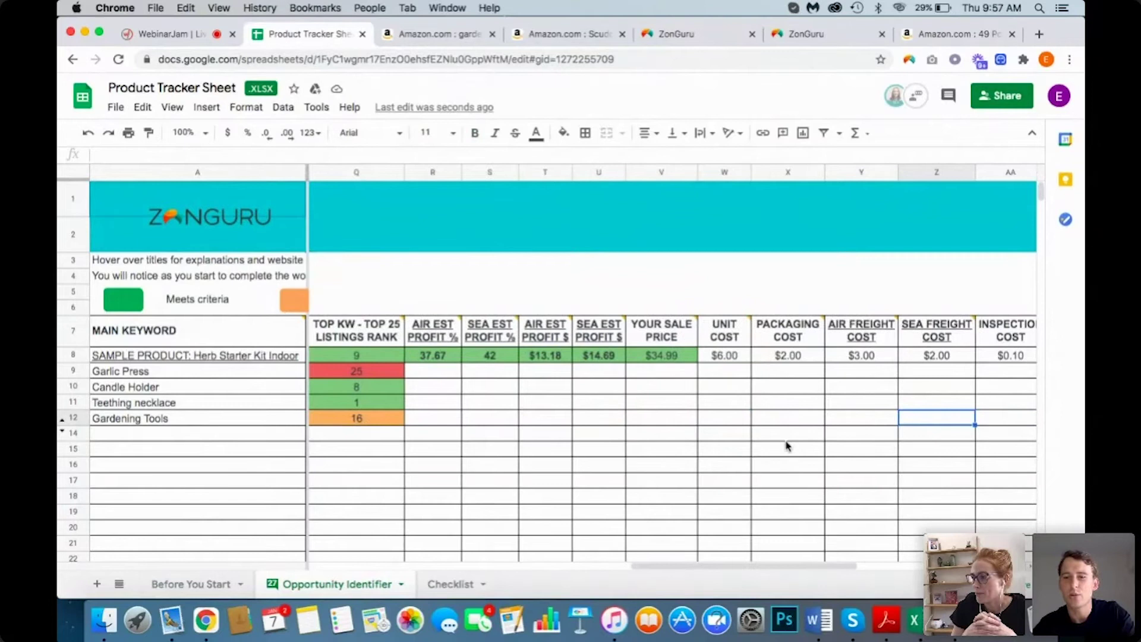
pyautogui.press('Right')
pyautogui.press('Right')
pyautogui.press('Left')
pyautogui.press('Left')
pyautogui.press('Left')
pyautogui.press('Left')
pyautogui.press('Left')
pyautogui.press('Left')
pyautogui.press('Left')
pyautogui.press('Left')
pyautogui.press('Left')
pyautogui.press('Left')
pyautogui.press('Left')
pyautogui.press('Left')
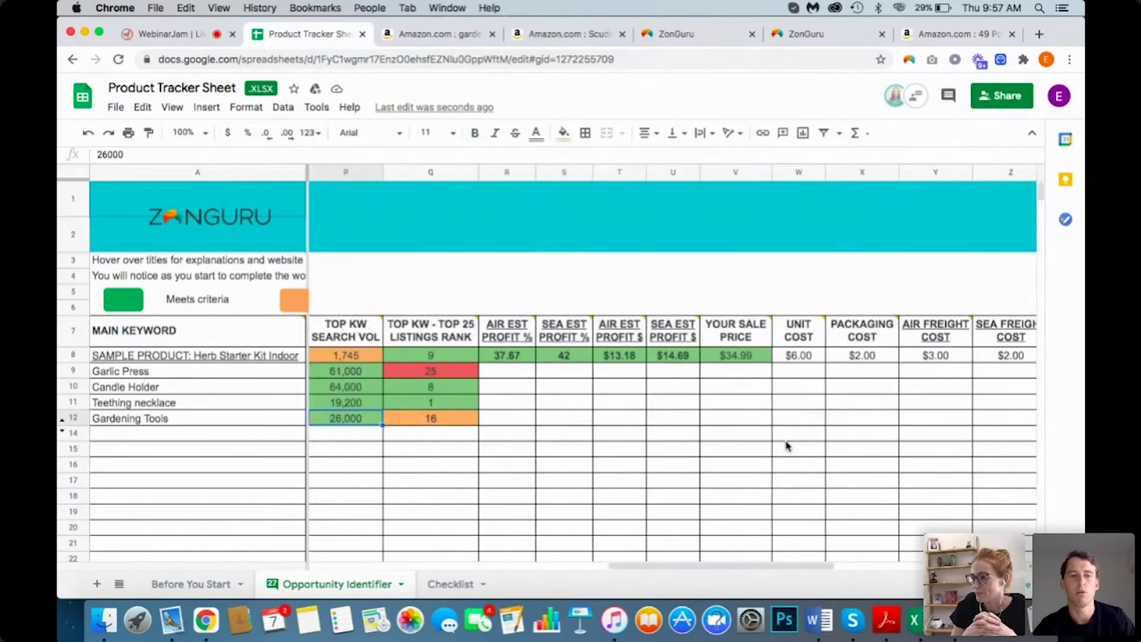
pyautogui.press('Left')
pyautogui.press('Right')
pyautogui.press('Right')
pyautogui.press('Right')
# Step: Examine the Herb Starter Kit sample's profit and cost entries against the product rows below it
pyautogui.press('Up')
pyautogui.press('Up')
pyautogui.press('Up')
pyautogui.press('Up')
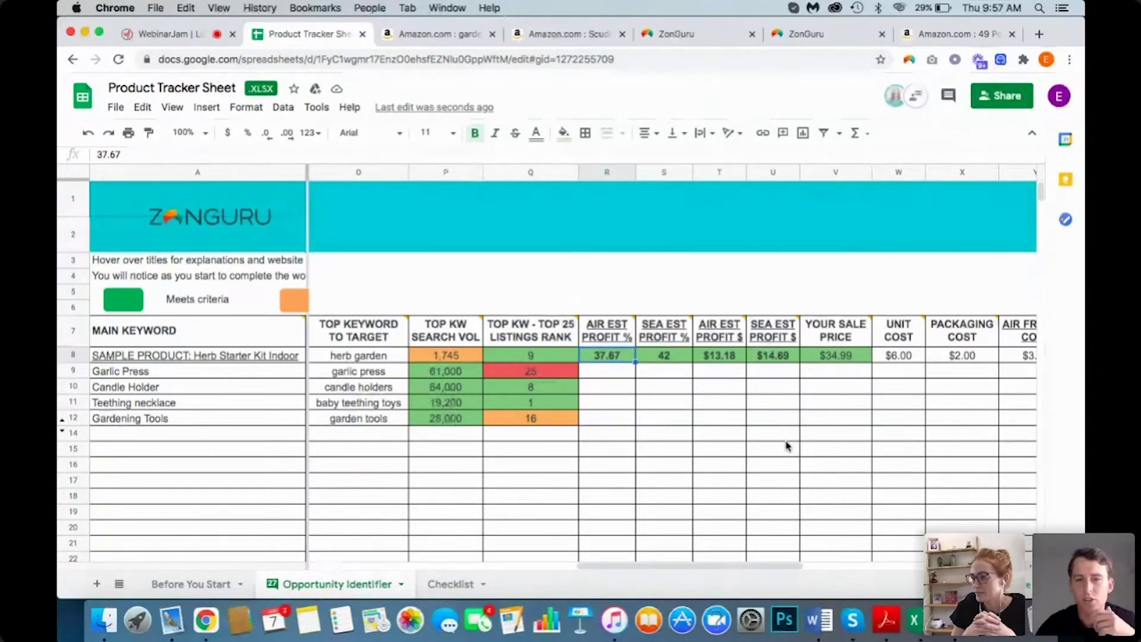
pyautogui.press('Right')
pyautogui.press('Right')
pyautogui.press('Right')
pyautogui.press('Right')
pyautogui.press('Right')
pyautogui.press('Right')
pyautogui.press('Right')
pyautogui.press('Right')
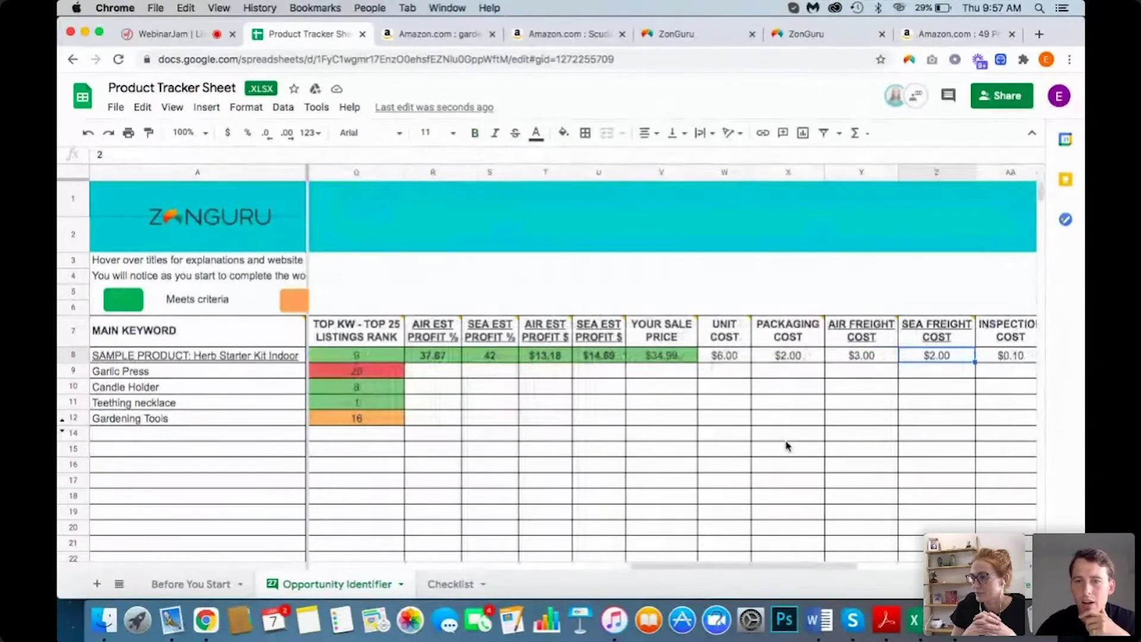
pyautogui.press('Down')
pyautogui.press('Left')
pyautogui.press('Left')
pyautogui.press('Left')
pyautogui.press('Left')
pyautogui.press('Left')
pyautogui.press('Left')
pyautogui.press('Left')
pyautogui.press('Left')
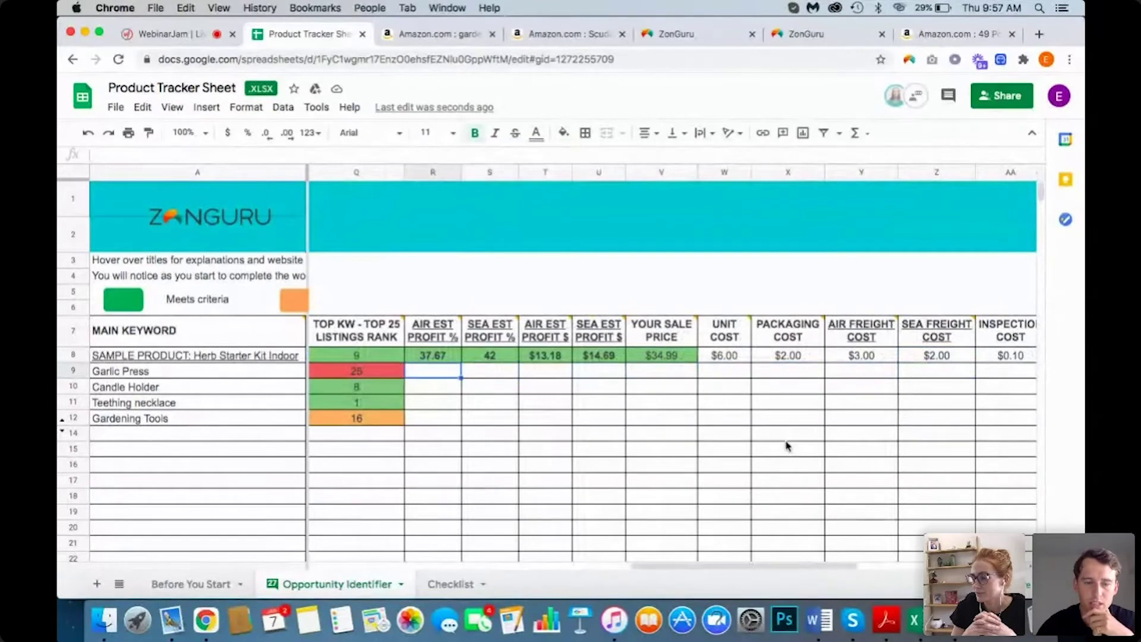
pyautogui.press('Down')
pyautogui.press('Down')
pyautogui.press('Up')
pyautogui.press('Up')
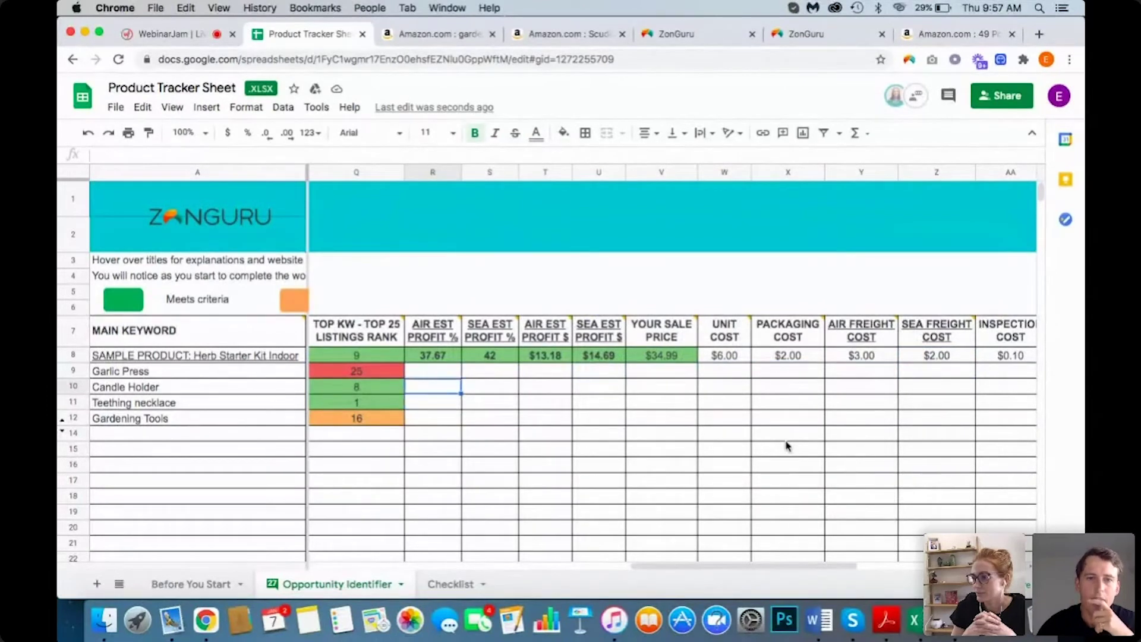
# Step: Compare the niche score, average revenue, ratings and price of the Garlic Press, Candle Holder and Teething necklace rows
pyautogui.press('Left')
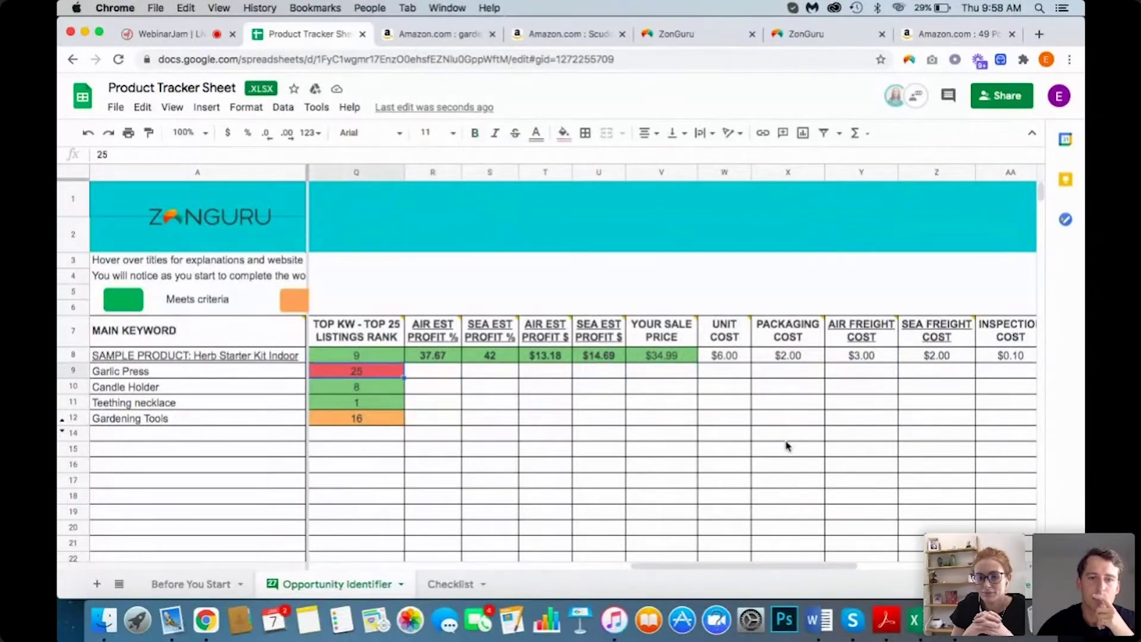
pyautogui.press('Left')
pyautogui.press('Left')
pyautogui.press('Left')
pyautogui.press('Left')
pyautogui.press('Left')
pyautogui.press('Left')
pyautogui.press('Left')
pyautogui.press('Left')
pyautogui.press('Left')
pyautogui.press('Left')
pyautogui.press('Left')
pyautogui.press('Left')
pyautogui.press('Left')
pyautogui.press('Left')
pyautogui.press('Left')
pyautogui.press('Left')
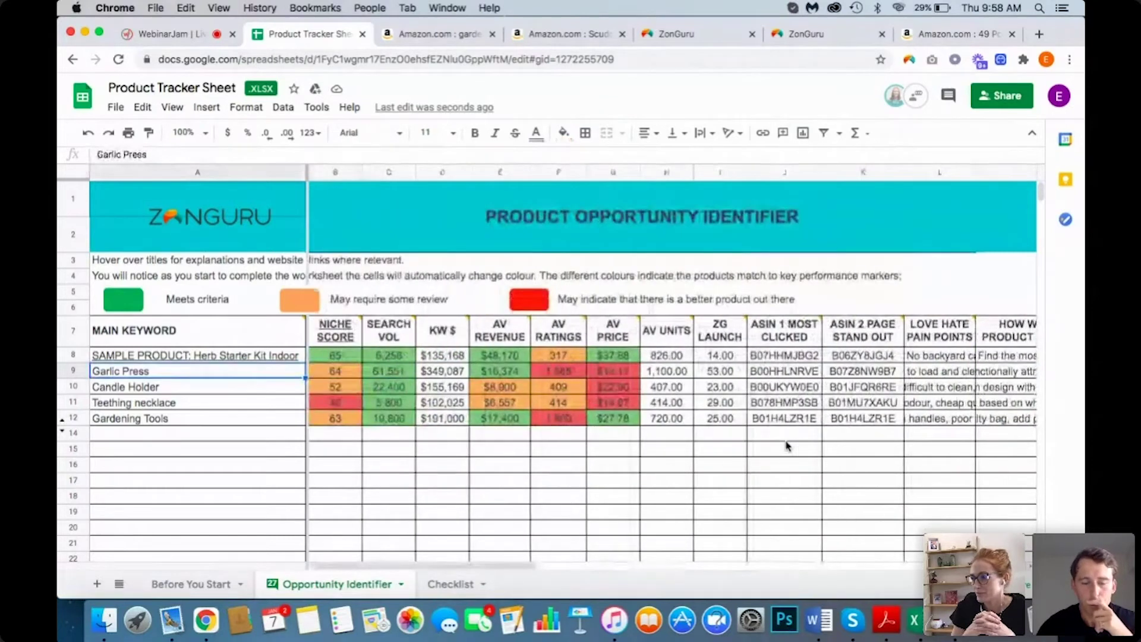
pyautogui.press('Right')
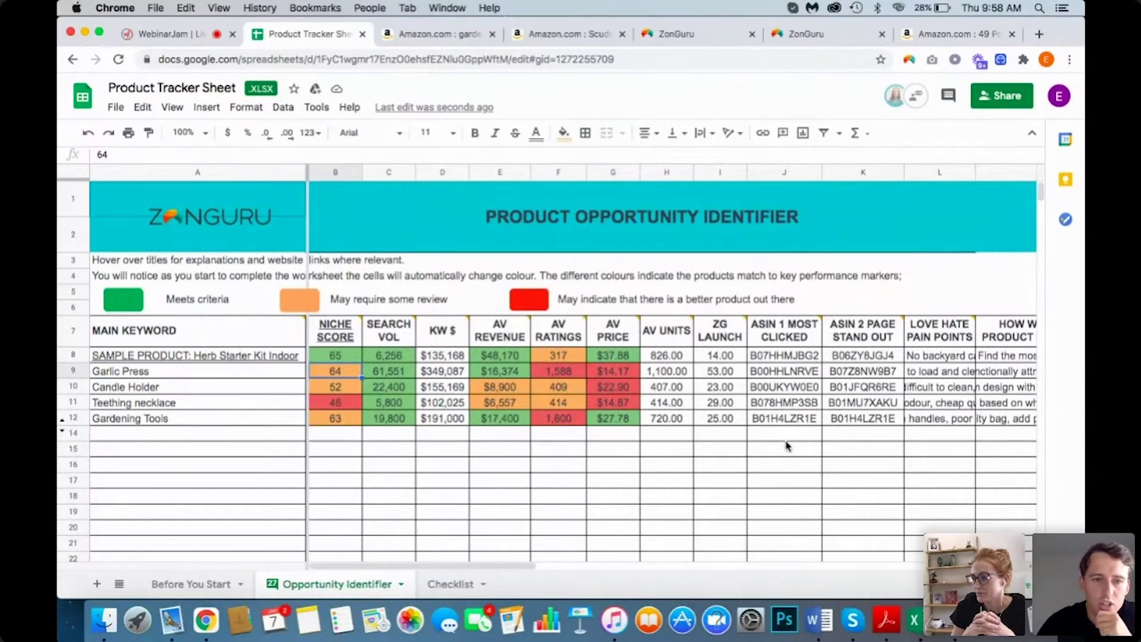
pyautogui.press('Down')
pyautogui.press('Down')
pyautogui.press('Right')
pyautogui.press('Right')
pyautogui.press('Right')
pyautogui.press('Right')
pyautogui.press('Up')
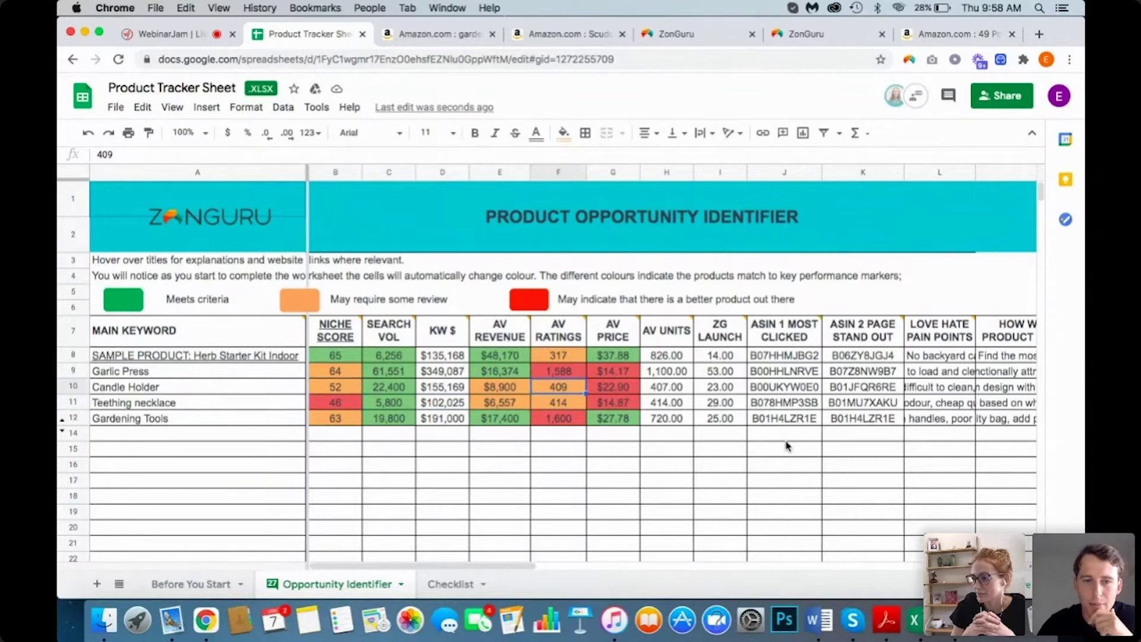
pyautogui.press('Left')
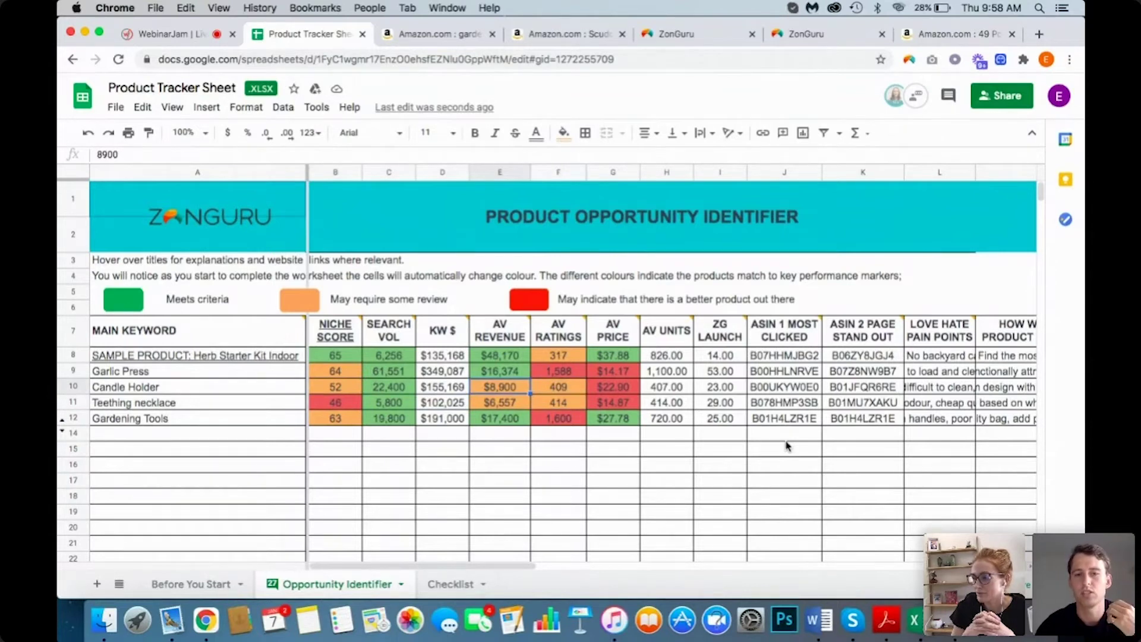
pyautogui.press('Right')
pyautogui.press('Right')
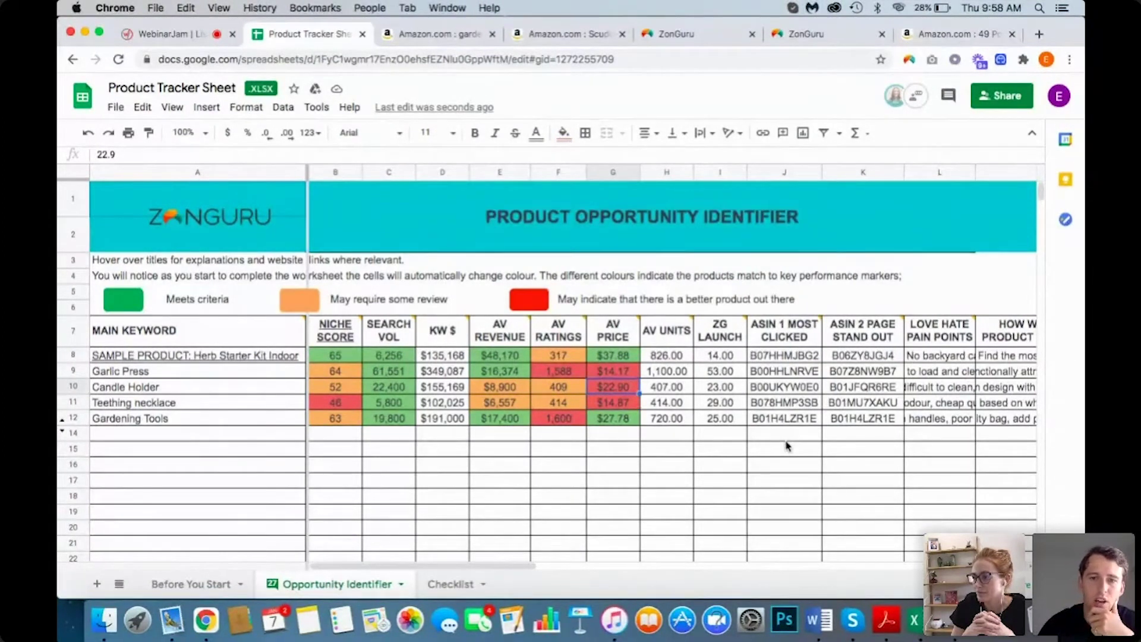
pyautogui.press('Up')
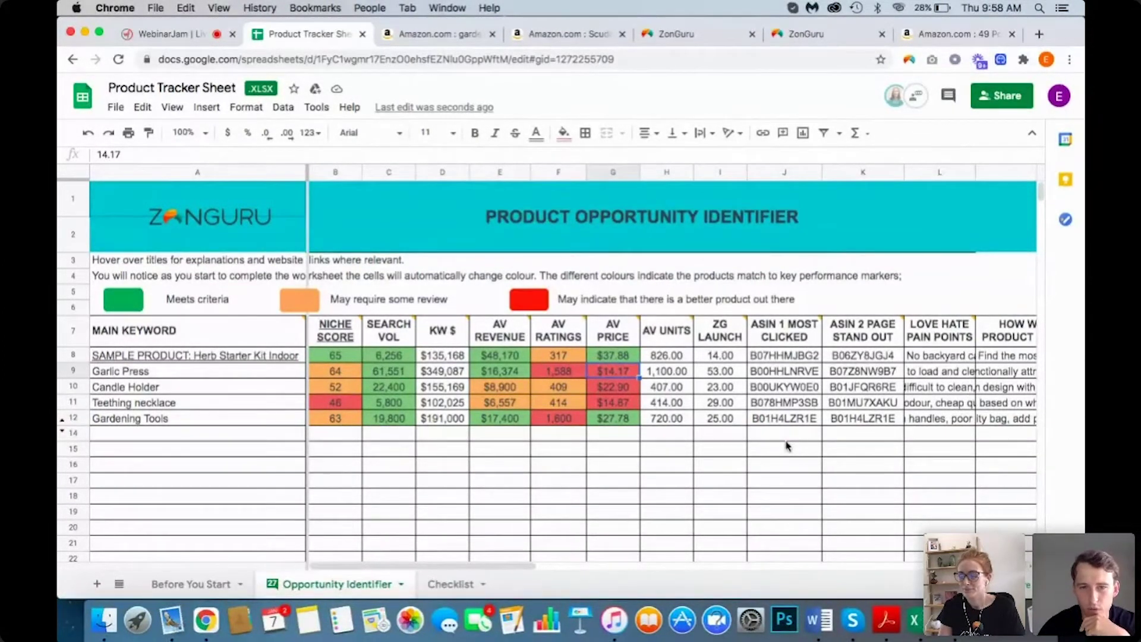
# Step: Review which profit, price, freight and inspection cost columns remain empty for Gardening Tools, back to its listings rank
pyautogui.press('Right')
pyautogui.press('Right')
pyautogui.press('Right')
pyautogui.press('Right')
pyautogui.press('Right')
pyautogui.press('Right')
pyautogui.press('Right')
pyautogui.press('Right')
pyautogui.press('Right')
pyautogui.press('Right')
pyautogui.press('Right')
pyautogui.press('Right')
pyautogui.press('Right')
pyautogui.press('Right')
pyautogui.press('Right')
pyautogui.press('Right')
pyautogui.press('Right')
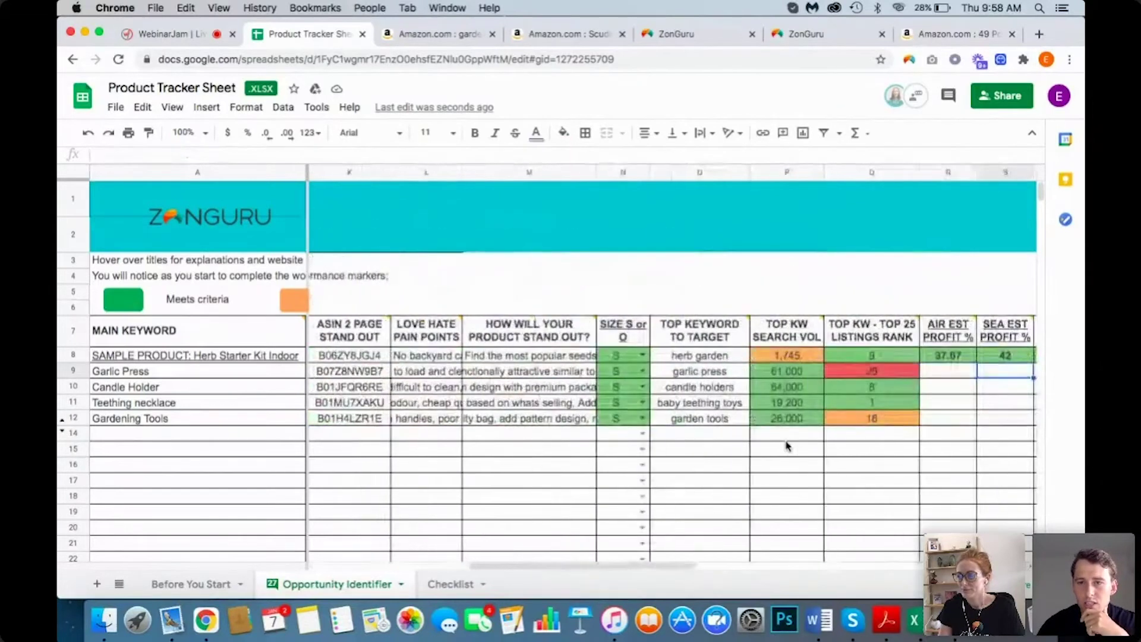
pyautogui.press('Right')
pyautogui.press('Down')
pyautogui.press('Down')
pyautogui.press('Down')
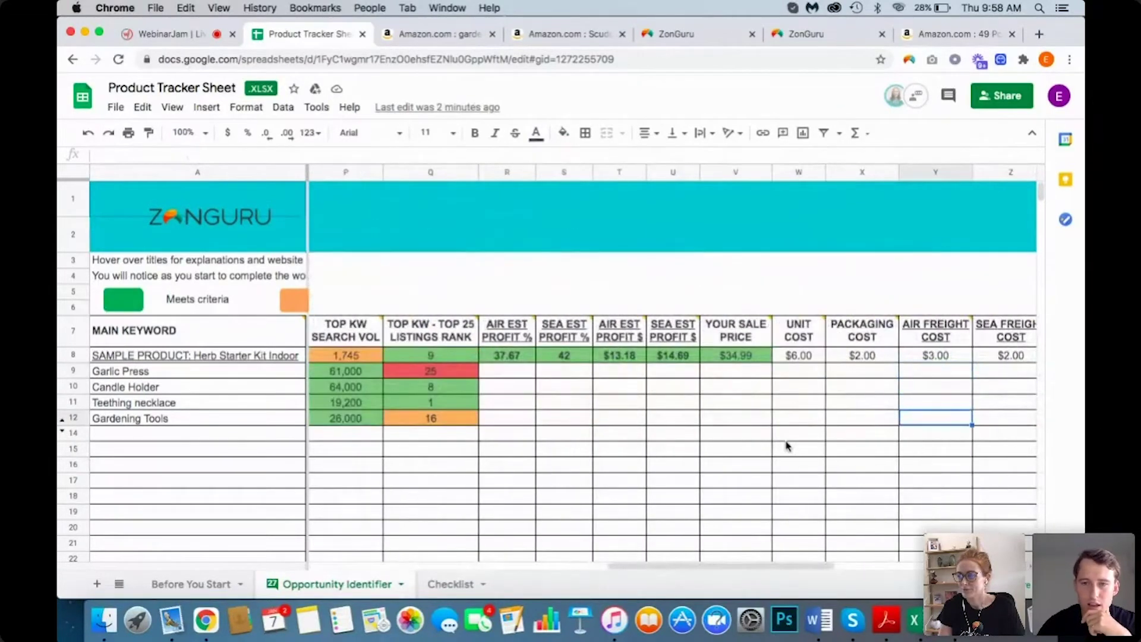
pyautogui.press('Left')
pyautogui.press('Left')
pyautogui.press('Left')
pyautogui.press('Left')
pyautogui.press('Left')
pyautogui.press('Left')
pyautogui.press('Left')
pyautogui.press('Right')
pyautogui.press('Right')
pyautogui.press('Right')
pyautogui.press('Right')
pyautogui.press('Right')
pyautogui.press('Right')
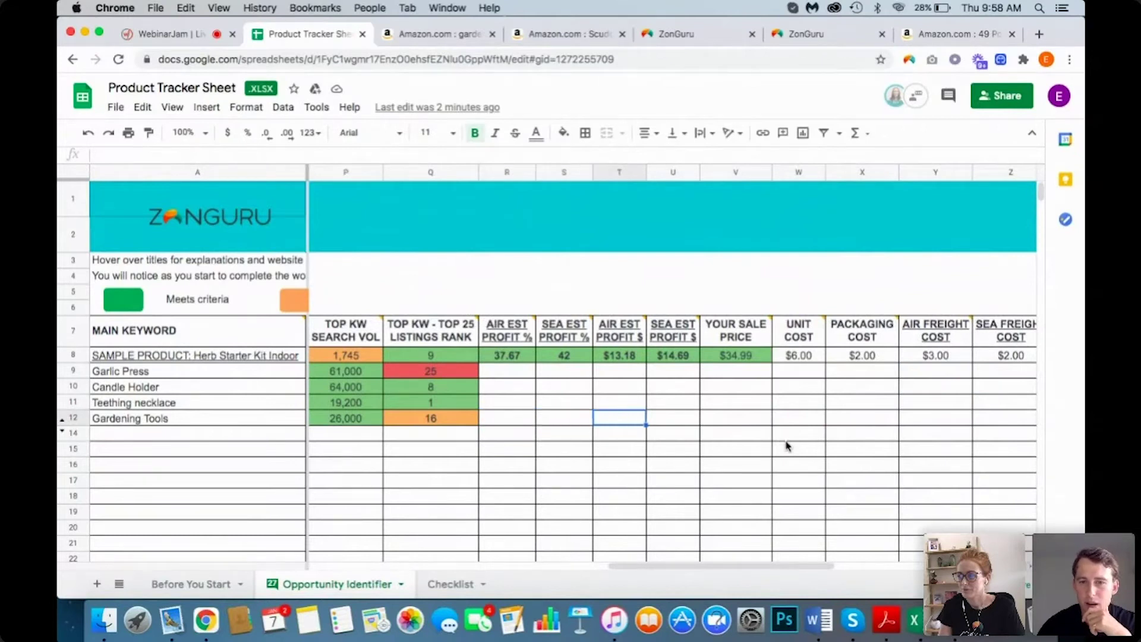
pyautogui.press('Right')
pyautogui.press('Right')
pyautogui.press('Right')
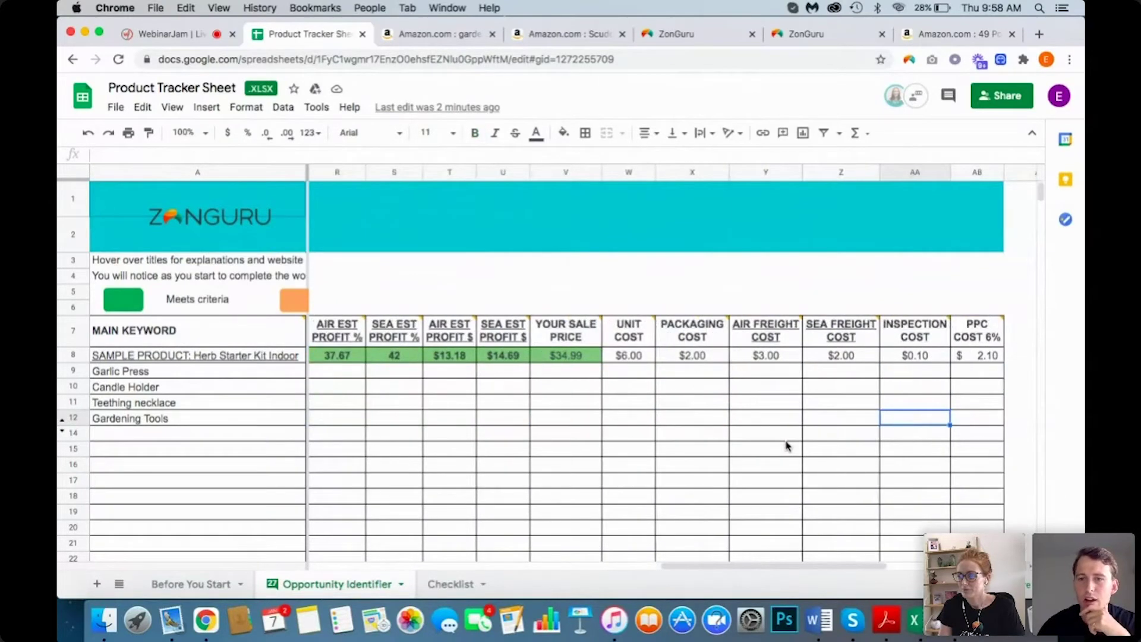
pyautogui.press('Left')
pyautogui.press('Left')
pyautogui.press('Left')
pyautogui.press('Left')
pyautogui.press('Left')
pyautogui.press('Left')
pyautogui.press('Left')
pyautogui.press('Left')
pyautogui.press('Left')
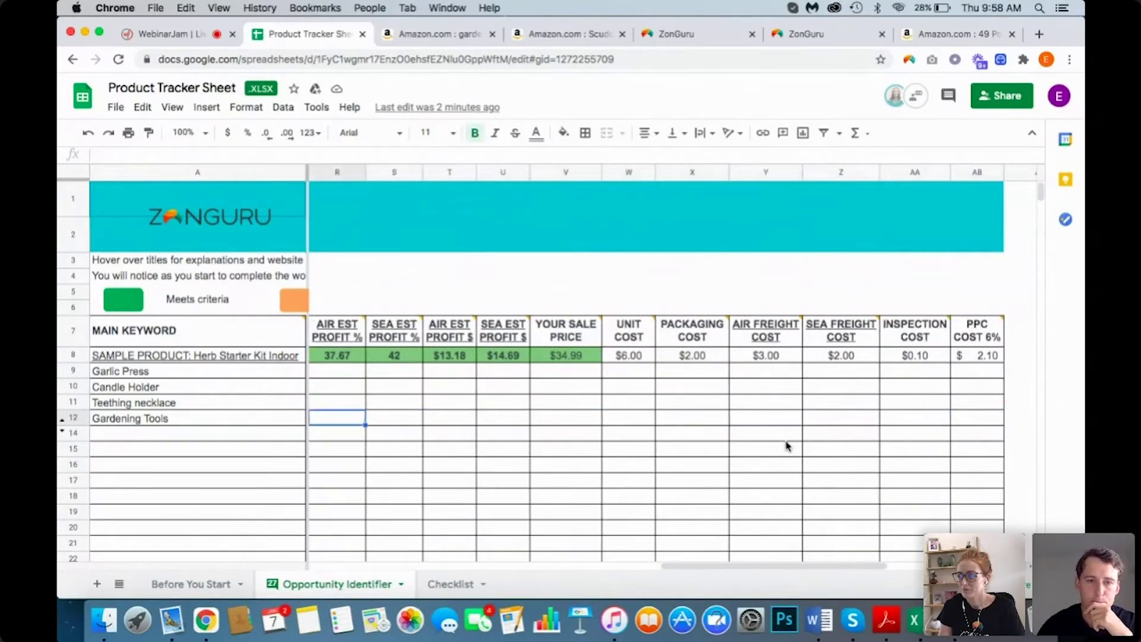
pyautogui.press('Left')
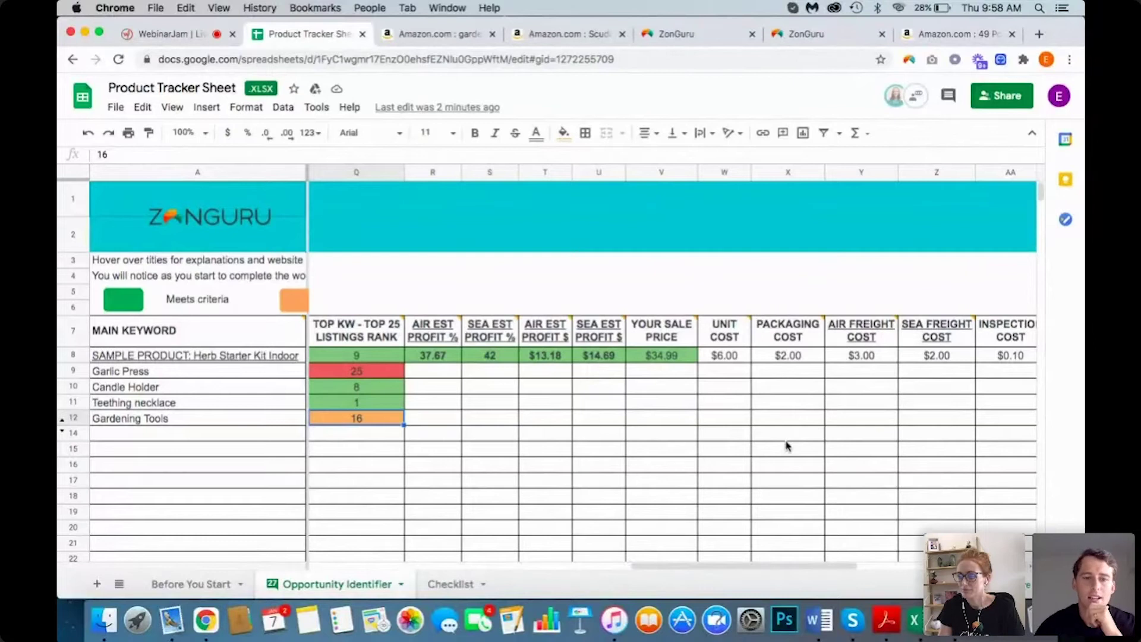
# Step: Read the explanatory notes on the estimated profit and Sea Freight Cost column headings
pyautogui.press('Right')
pyautogui.press('Right')
pyautogui.press('Right')
pyautogui.press('Right')
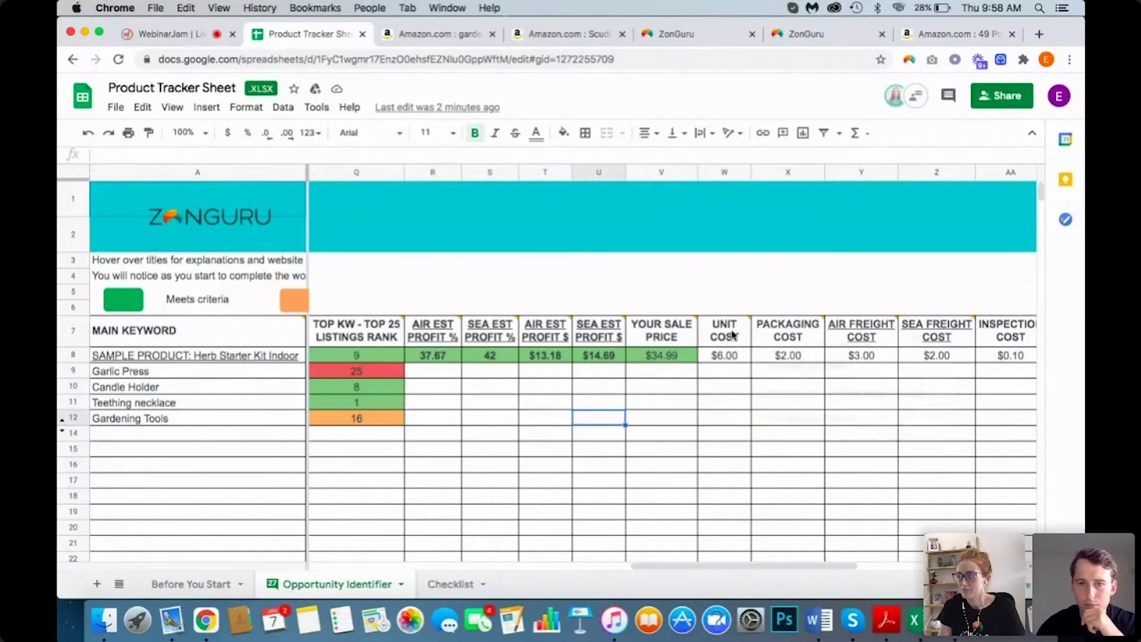
pyautogui.moveTo(731, 331)
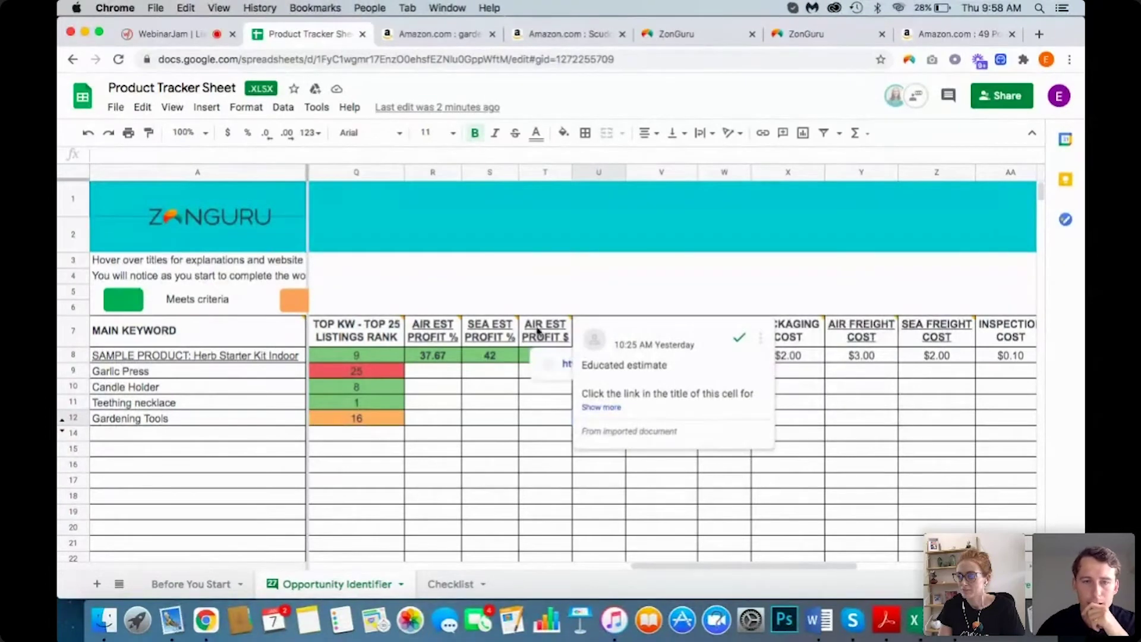
pyautogui.moveTo(497, 327)
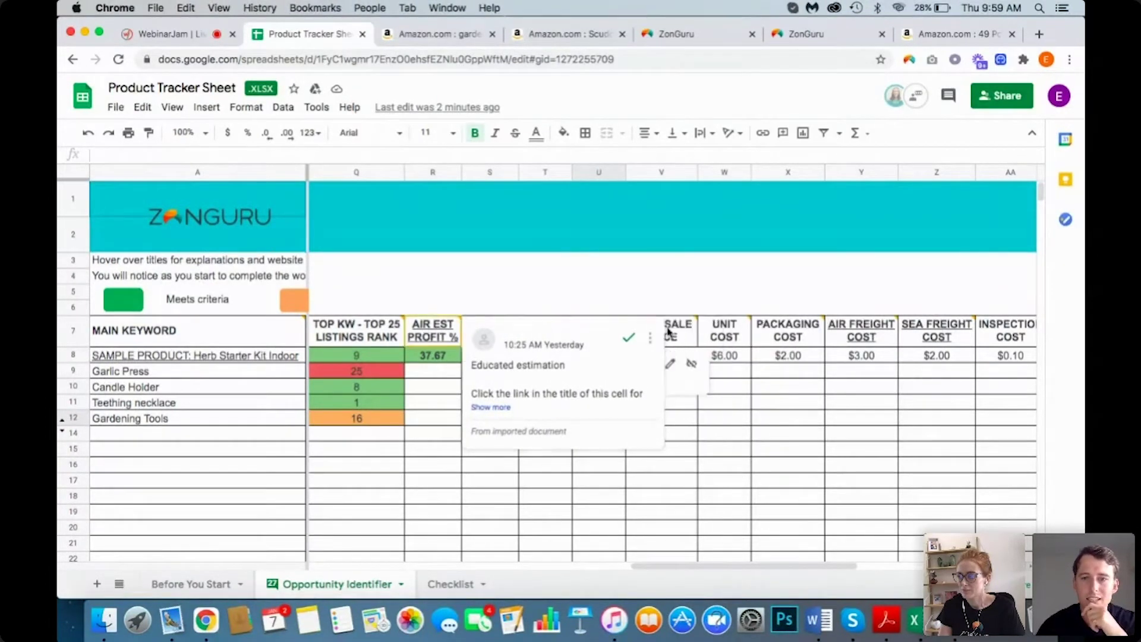
pyautogui.moveTo(927, 340)
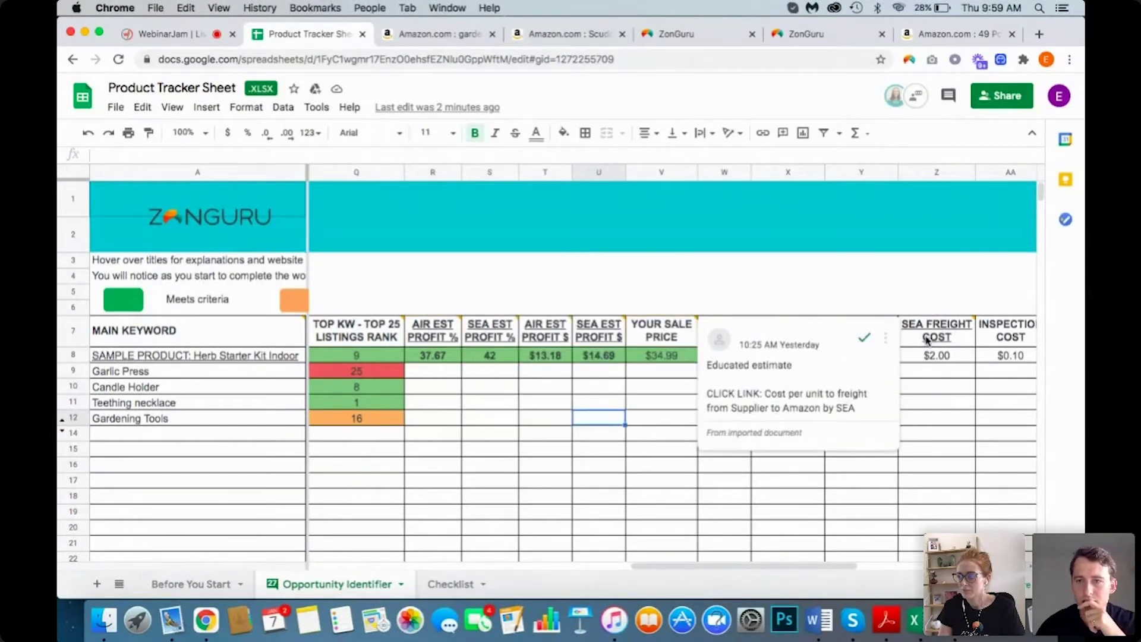
# Step: Go through the Gardening Tools row's remaining estimate columns up to PPC Cost 6%
pyautogui.click(449, 421)
pyautogui.press('Right')
pyautogui.press('Right')
pyautogui.press('Right')
pyautogui.press('Right')
pyautogui.press('Right')
pyautogui.press('Right')
pyautogui.press('Right')
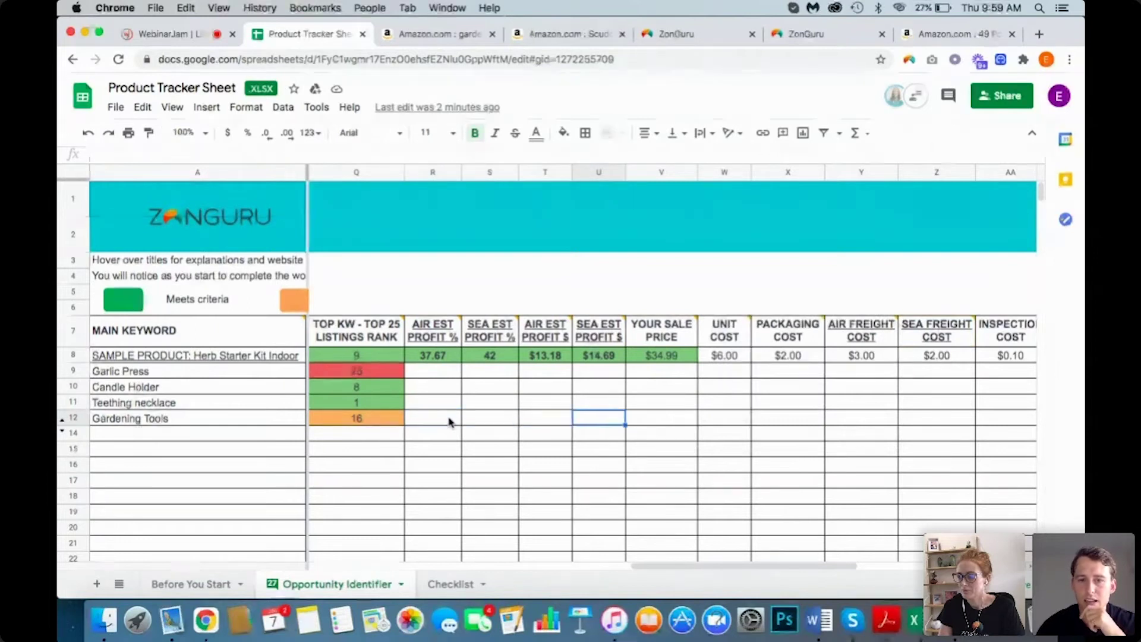
pyautogui.press('Right')
pyautogui.press('Right')
pyautogui.press('Right')
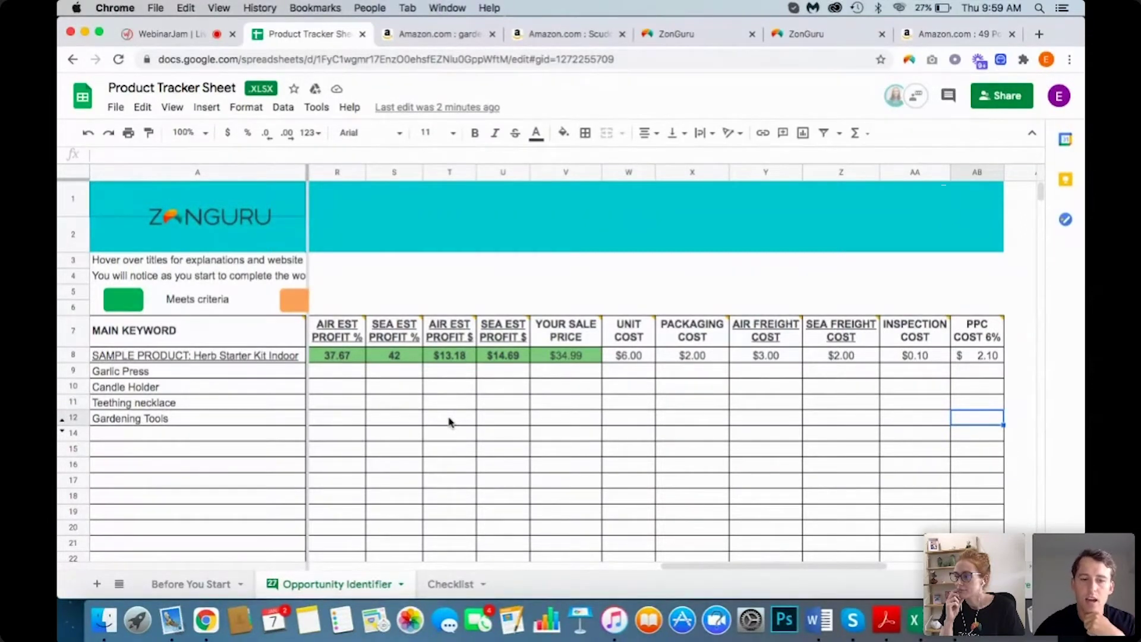
pyautogui.press('Left')
pyautogui.press('Left')
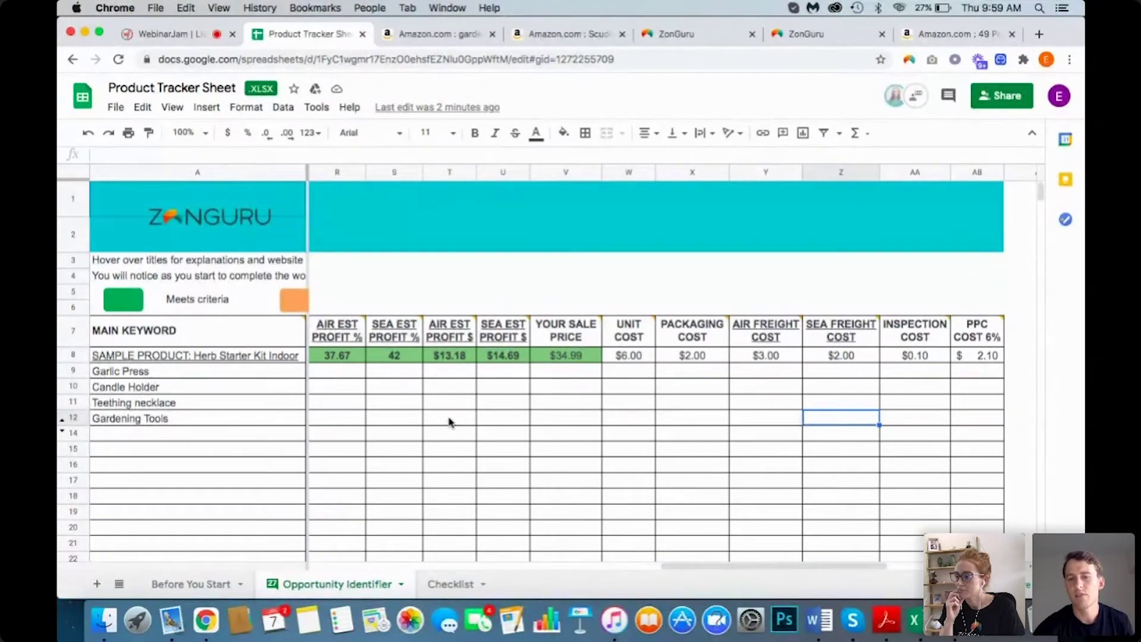
pyautogui.press('Left')
pyautogui.press('Left')
pyautogui.press('Left')
pyautogui.press('Left')
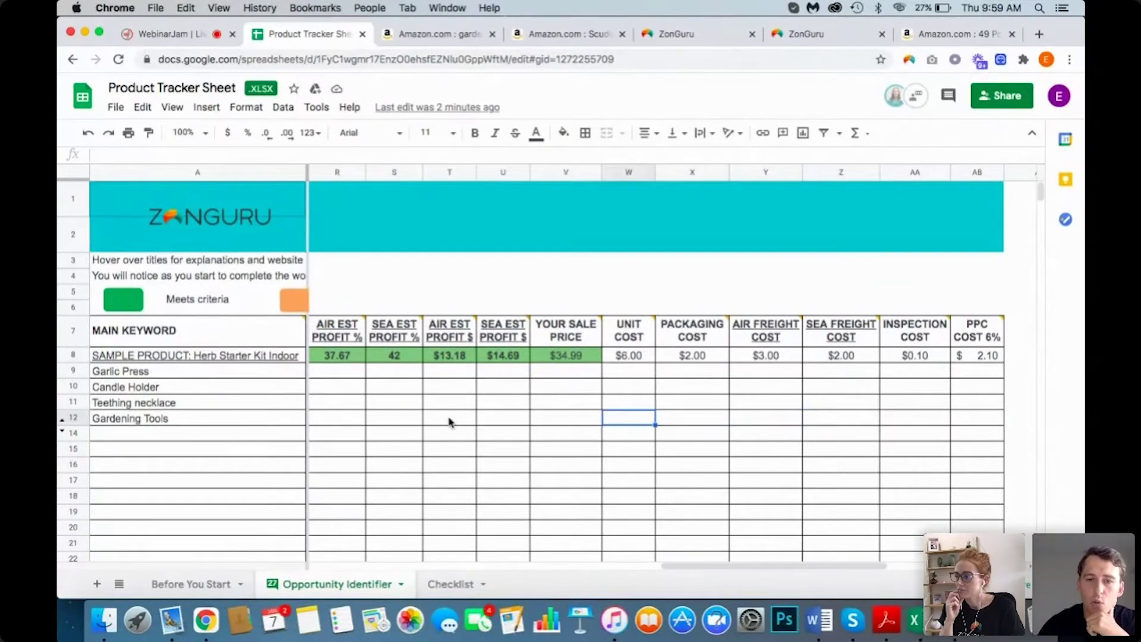
pyautogui.press('Right')
pyautogui.press('Right')
pyautogui.press('Right')
pyautogui.press('Right')
pyautogui.press('Right')
pyautogui.press('Right')
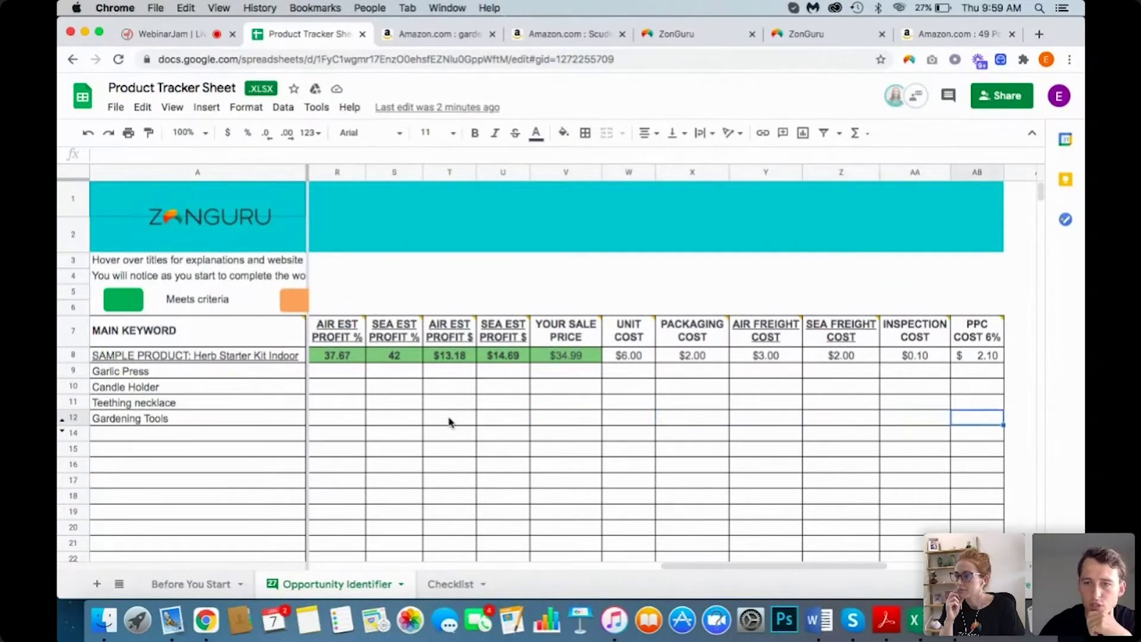
pyautogui.press('Left')
pyautogui.press('Left')
pyautogui.press('Left')
pyautogui.press('Left')
pyautogui.press('Left')
pyautogui.press('Left')
pyautogui.press('Left')
pyautogui.press('Left')
pyautogui.press('Left')
pyautogui.press('Left')
pyautogui.press('Left')
pyautogui.press('Left')
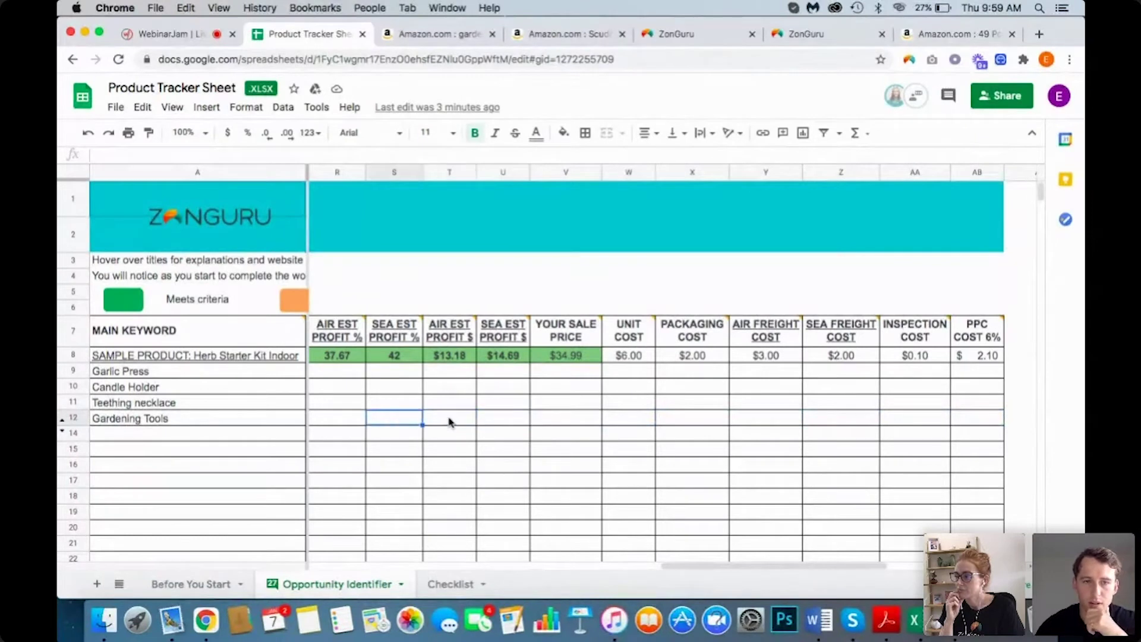
pyautogui.press('Right')
pyautogui.press('Right')
pyautogui.press('Right')
pyautogui.press('Right')
pyautogui.press('Right')
pyautogui.press('Right')
pyautogui.press('Right')
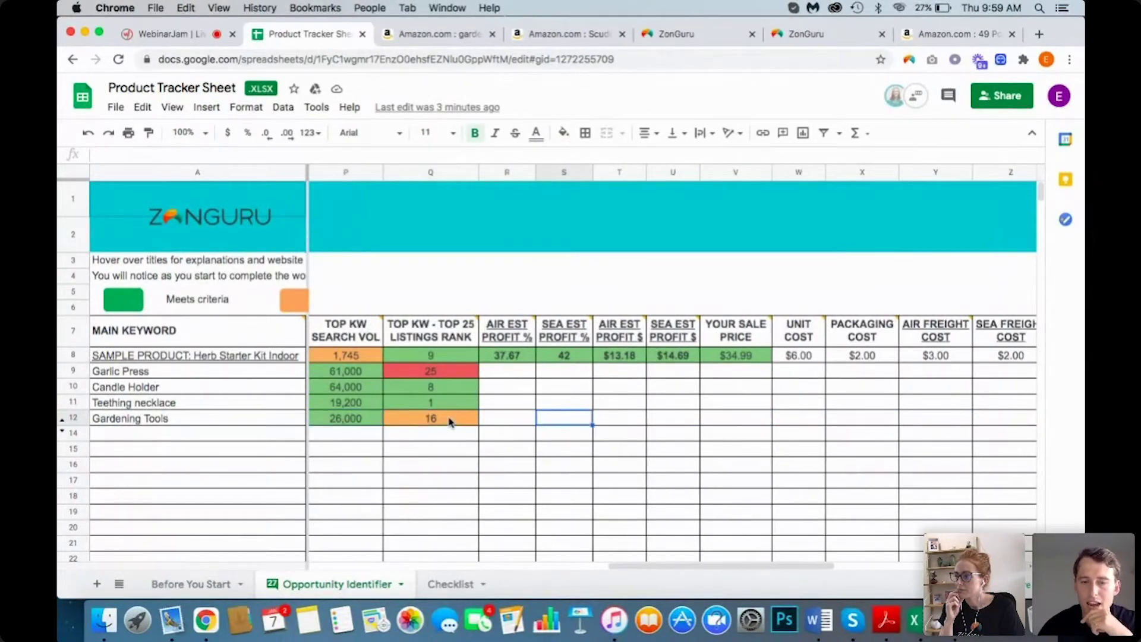
pyautogui.press('Right')
pyautogui.press('Right')
pyautogui.press('Right')
pyautogui.press('Right')
pyautogui.press('Right')
pyautogui.press('Left')
pyautogui.press('Left')
pyautogui.press('Left')
pyautogui.press('Left')
pyautogui.press('Left')
pyautogui.press('Left')
pyautogui.press('Left')
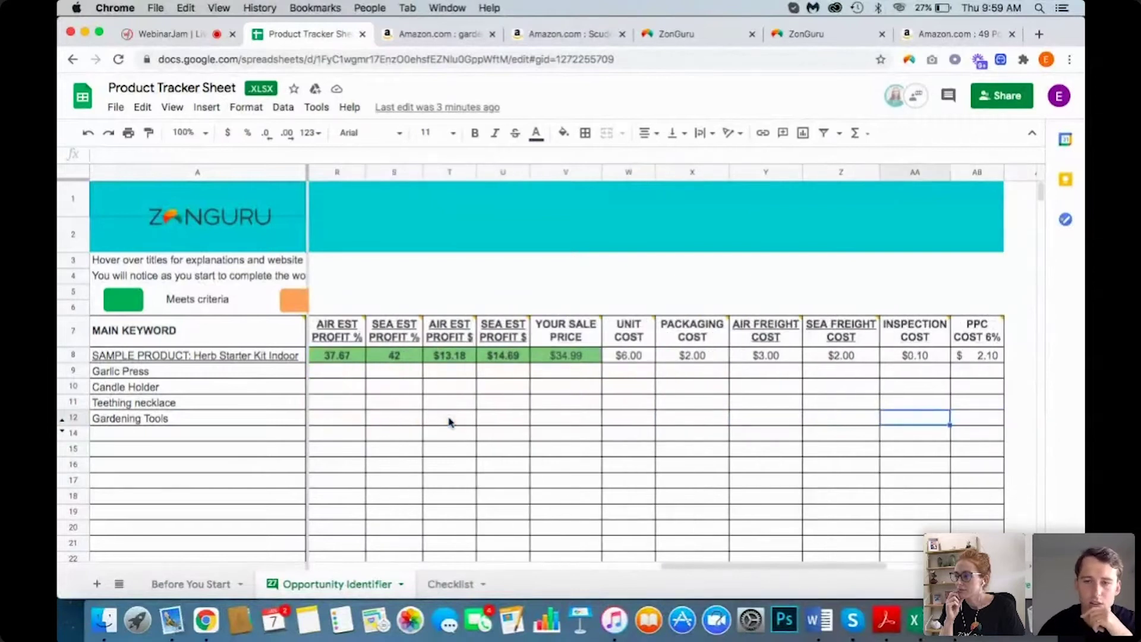
pyautogui.press('Left')
pyautogui.press('Left')
pyautogui.press('Left')
pyautogui.press('Left')
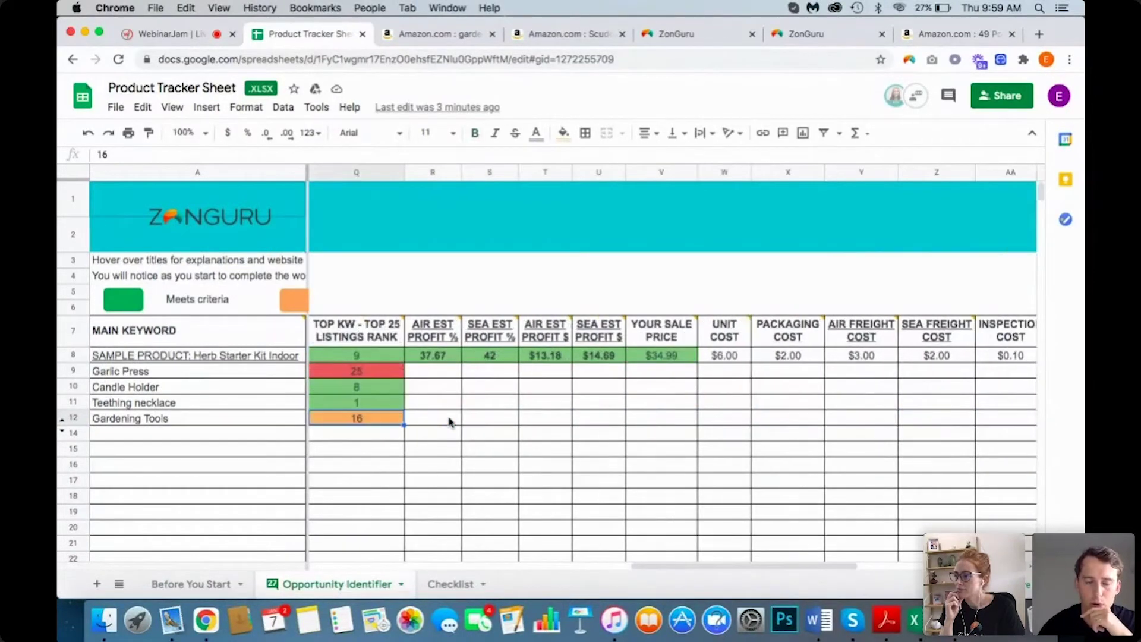
pyautogui.press('Right')
pyautogui.press('Right')
pyautogui.press('Right')
pyautogui.press('Right')
pyautogui.press('Right')
pyautogui.press('Right')
pyautogui.press('Right')
pyautogui.press('Right')
pyautogui.press('Right')
pyautogui.press('Right')
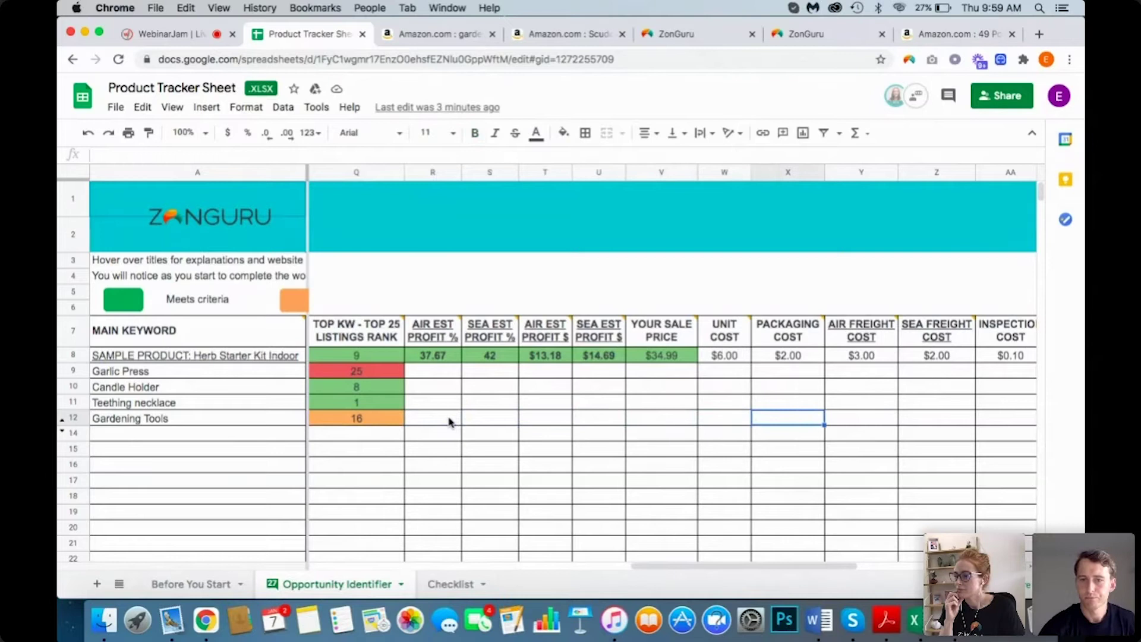
pyautogui.press('Right')
pyautogui.press('Left')
pyautogui.press('Left')
pyautogui.press('Left')
pyautogui.press('Left')
pyautogui.press('Left')
pyautogui.press('Left')
pyautogui.press('Right')
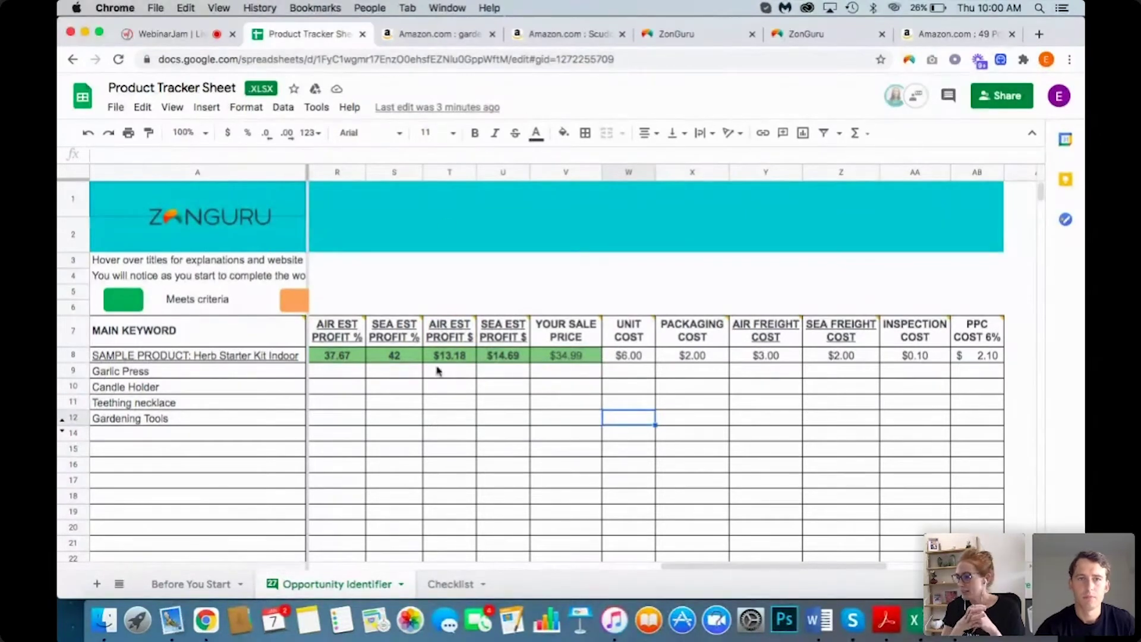
# Step: On the Amazon gardening tools results, show the recommended Alibaba sources and open the fuller supplier list in ZonGuru Easy Source
pyautogui.click(440, 34)
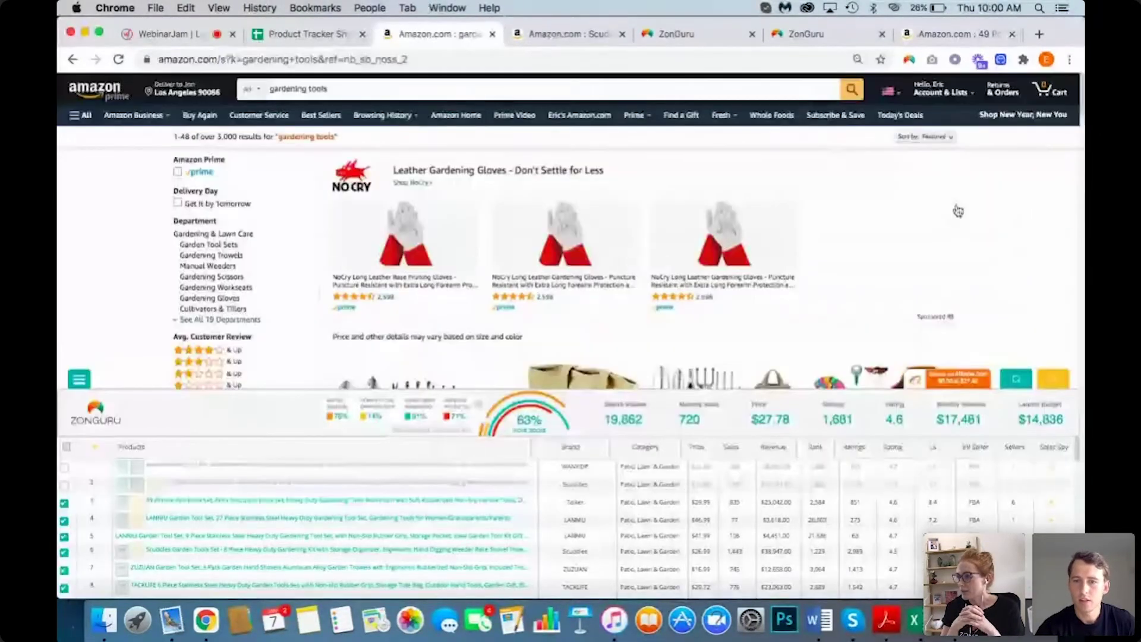
pyautogui.scroll(-5, 955, 209)
pyautogui.scroll(2, 1046, 264)
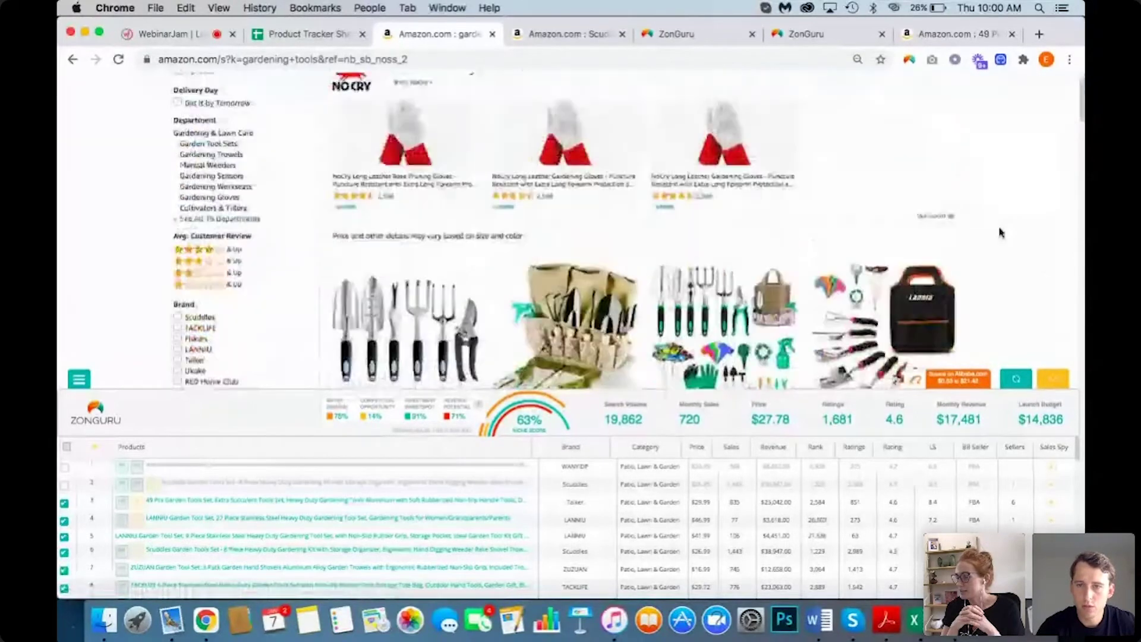
pyautogui.click(942, 383)
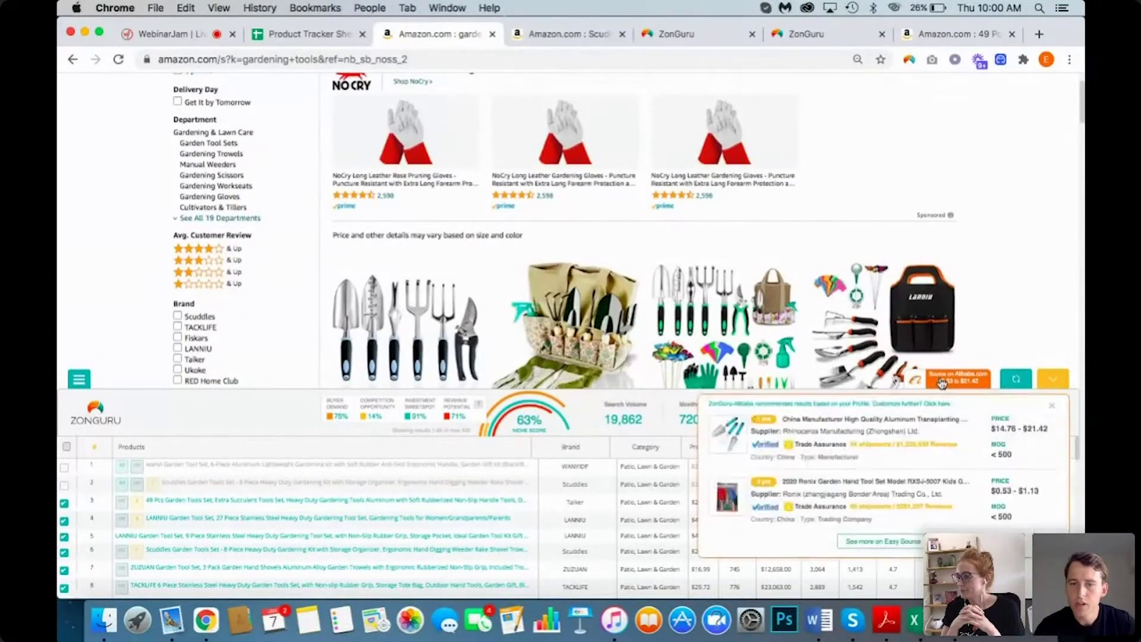
pyautogui.scroll(-2, 901, 454)
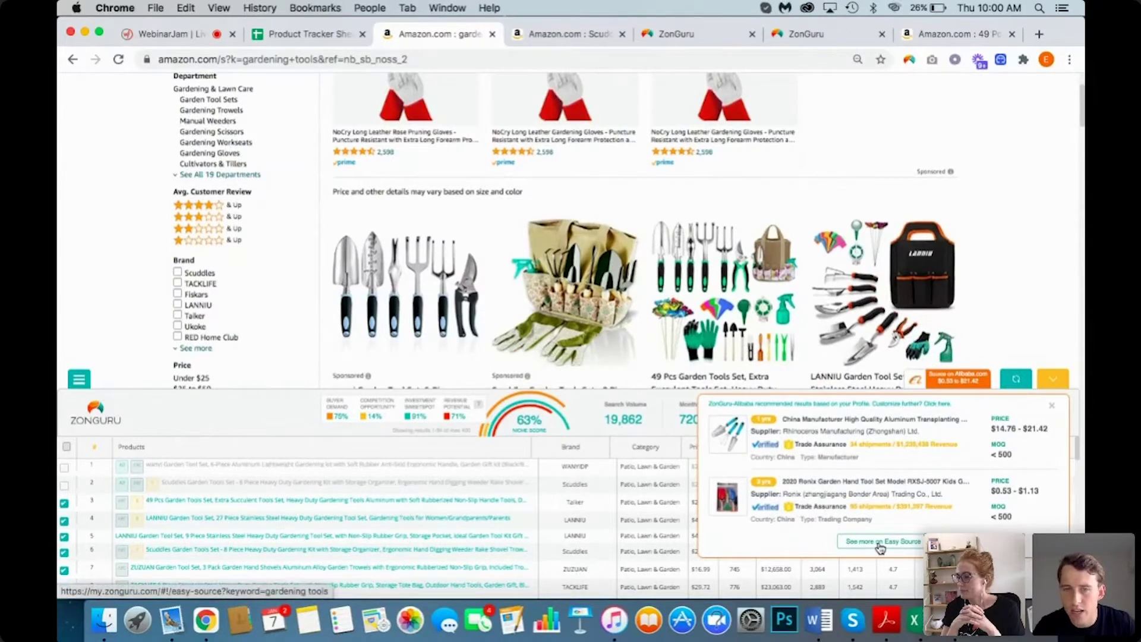
pyautogui.click(880, 542)
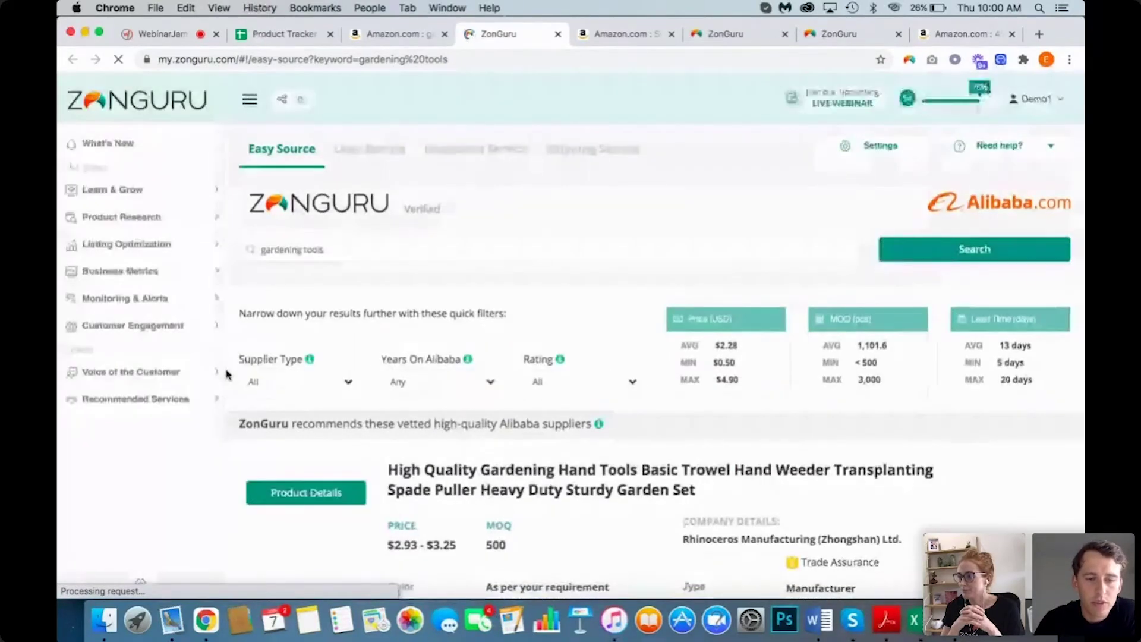
# Step: Look through the vetted Alibaba suppliers for gardening tools and load more results at the end of the list
pyautogui.scroll(-3, 226, 374)
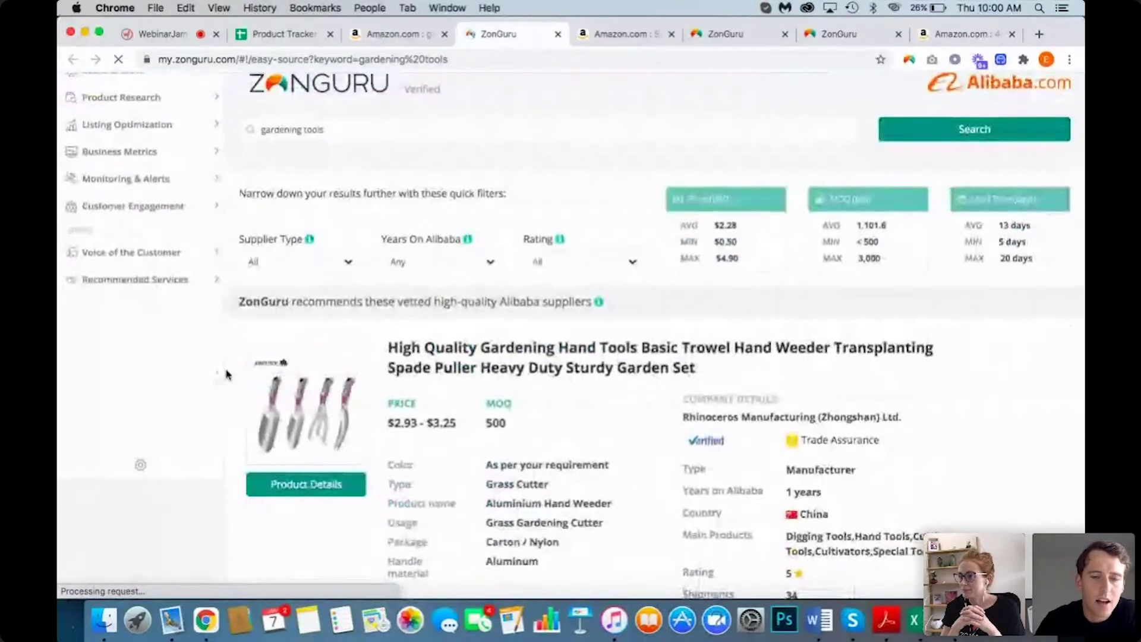
pyautogui.scroll(-3, 226, 374)
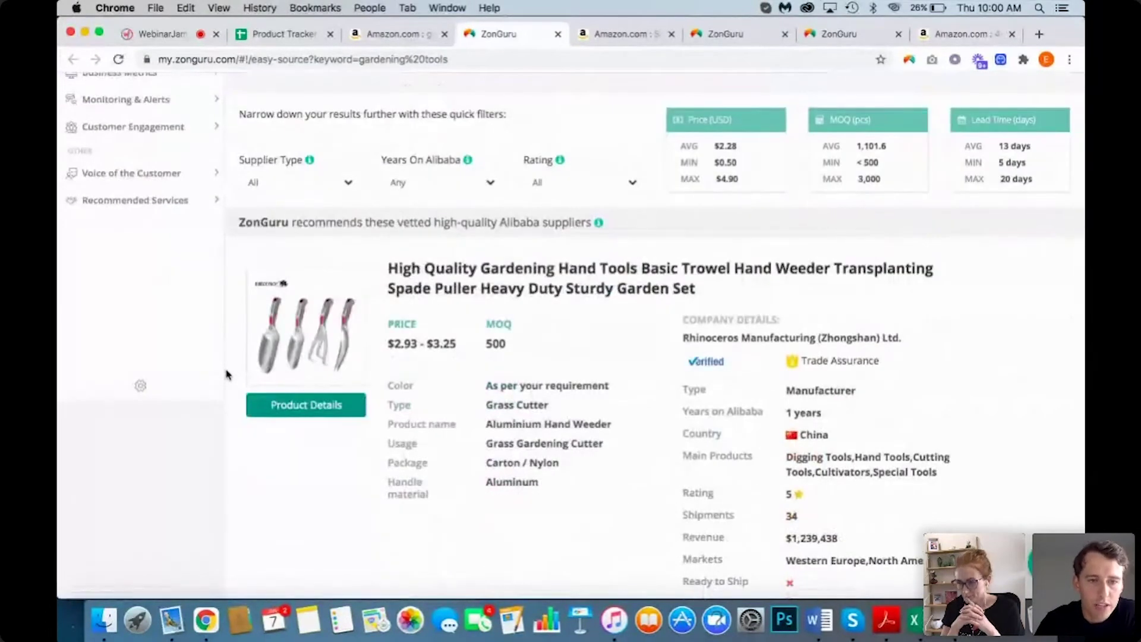
pyautogui.scroll(-8, 226, 375)
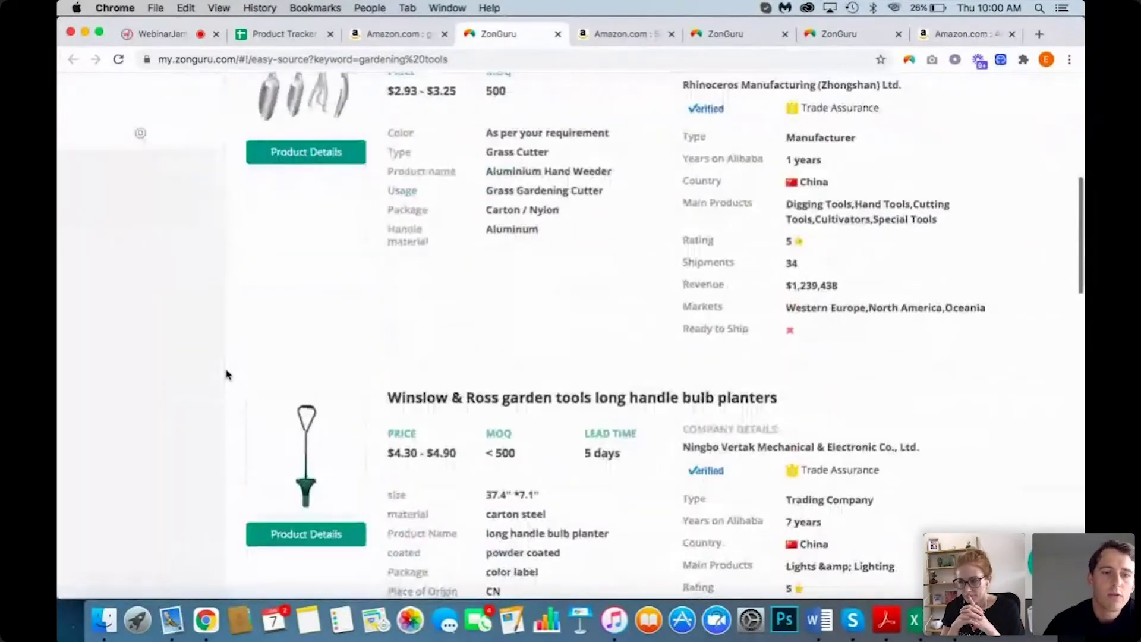
pyautogui.scroll(-10, 226, 374)
pyautogui.scroll(-15, 226, 375)
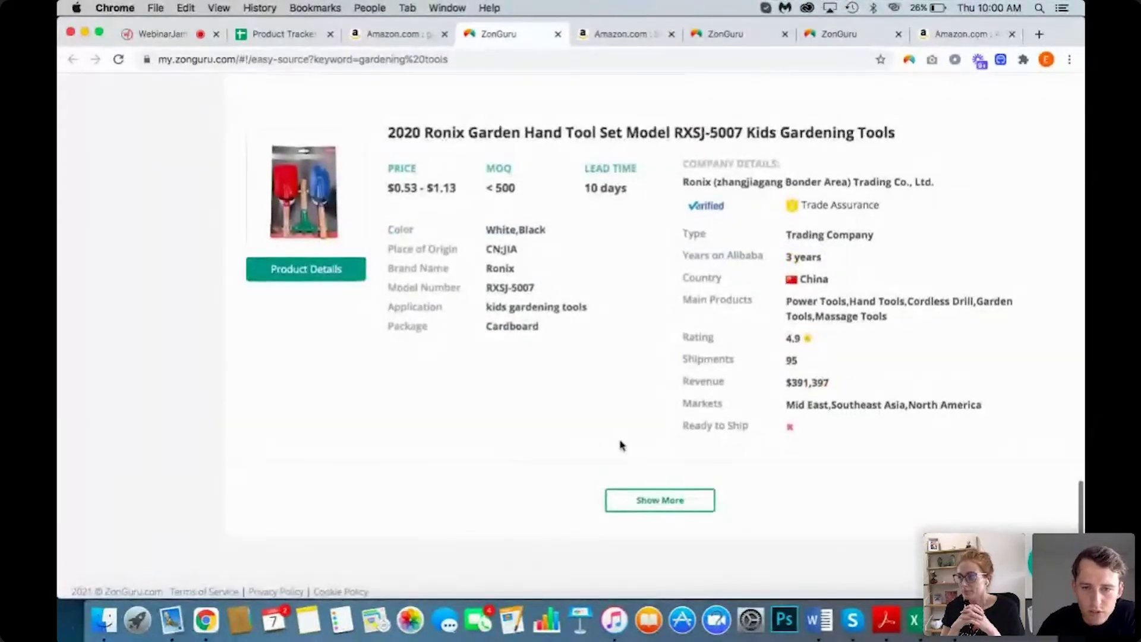
pyautogui.click(630, 506)
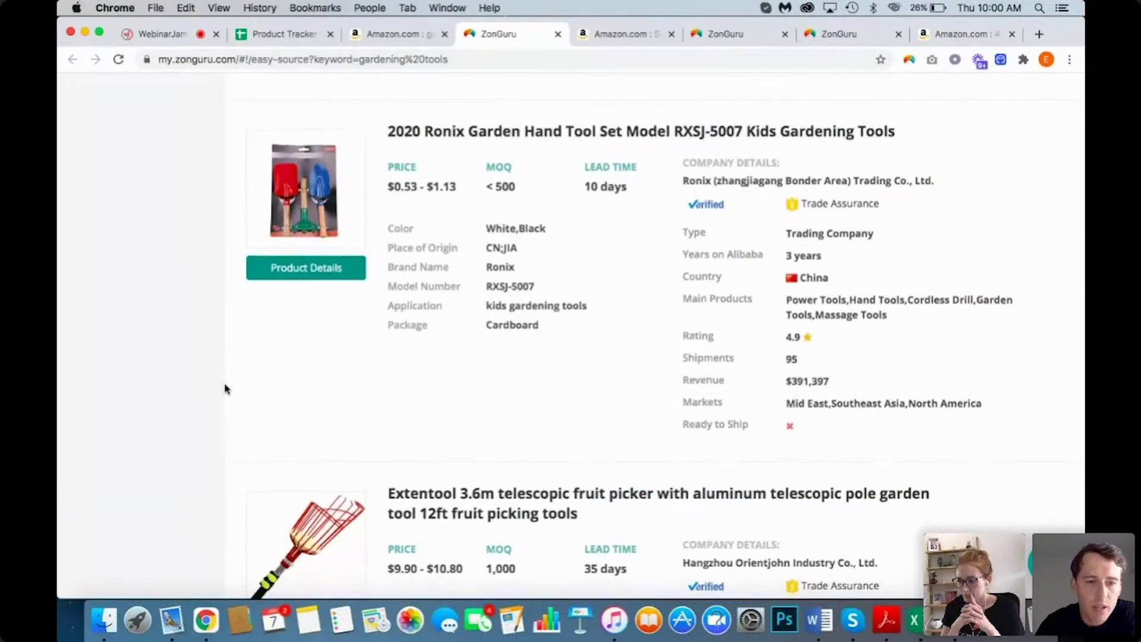
# Step: Browse the additional suppliers for a comparable set and examine the price of the 6pcs Aluminum alloy garden tool set with canvas bag
pyautogui.scroll(-10, 225, 389)
pyautogui.scroll(-15, 224, 389)
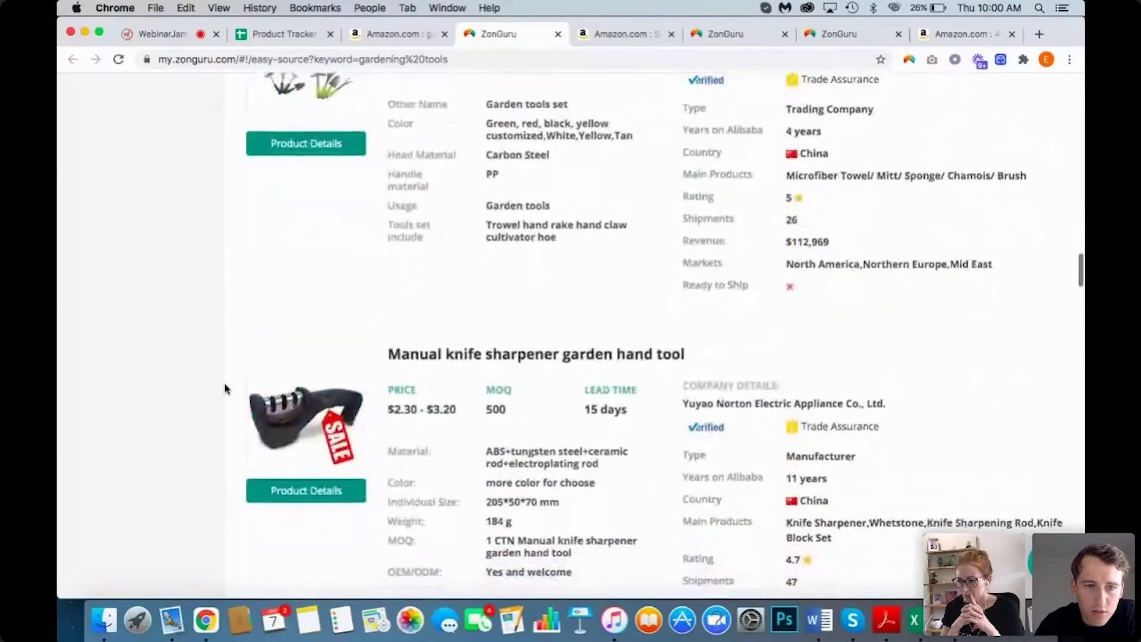
pyautogui.scroll(-10, 224, 389)
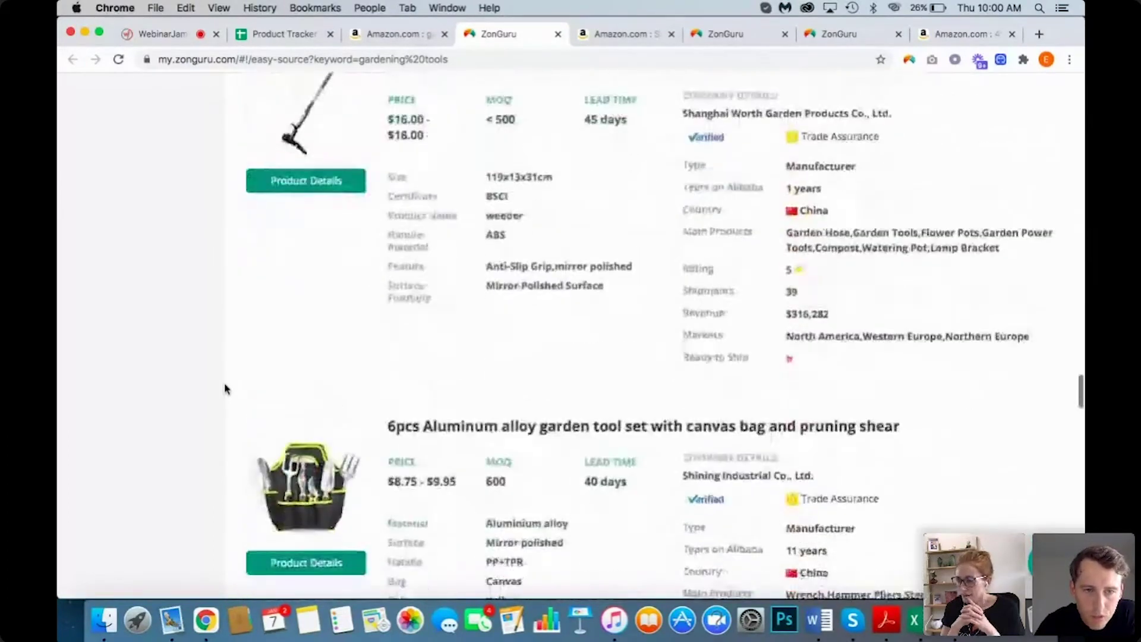
pyautogui.scroll(3, 224, 389)
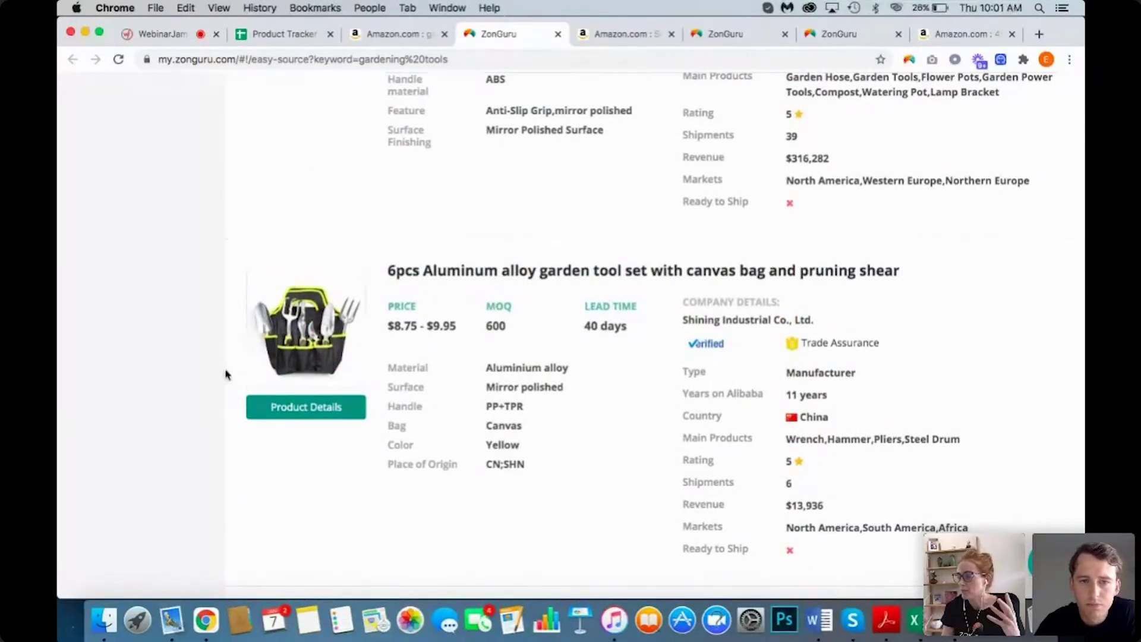
pyautogui.scroll(-3, 226, 375)
pyautogui.scroll(2, 226, 374)
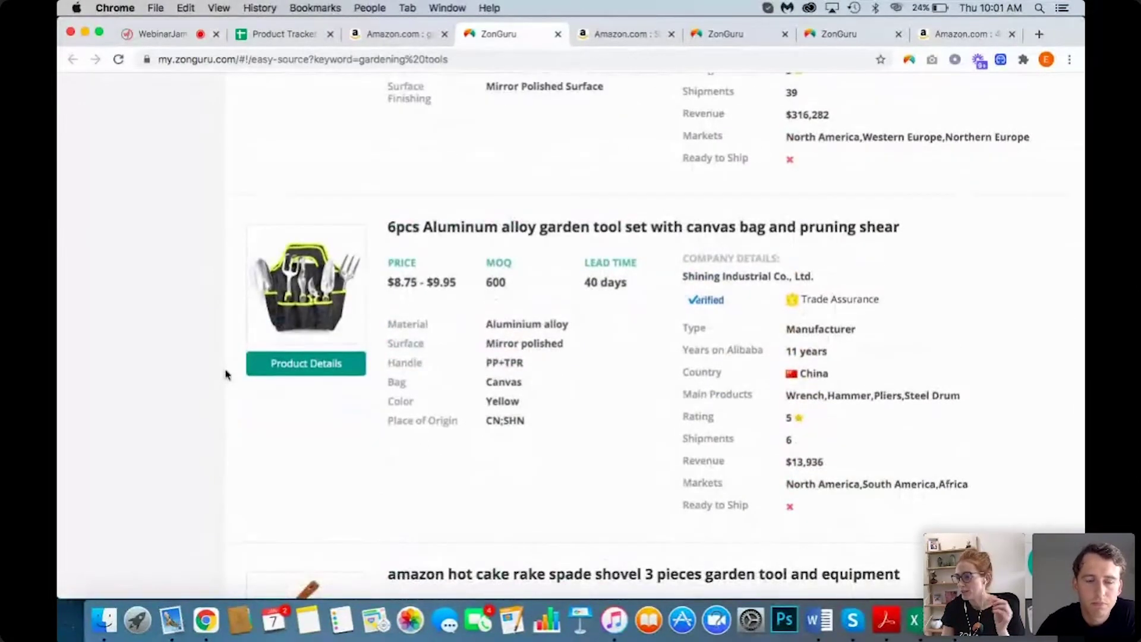
pyautogui.scroll(1, 226, 375)
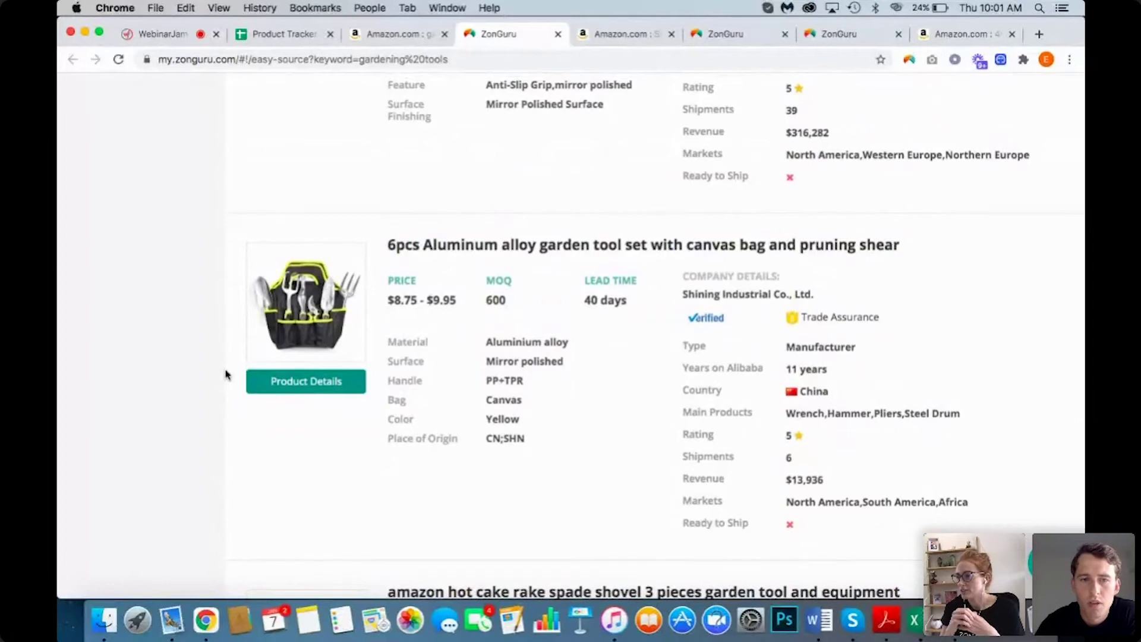
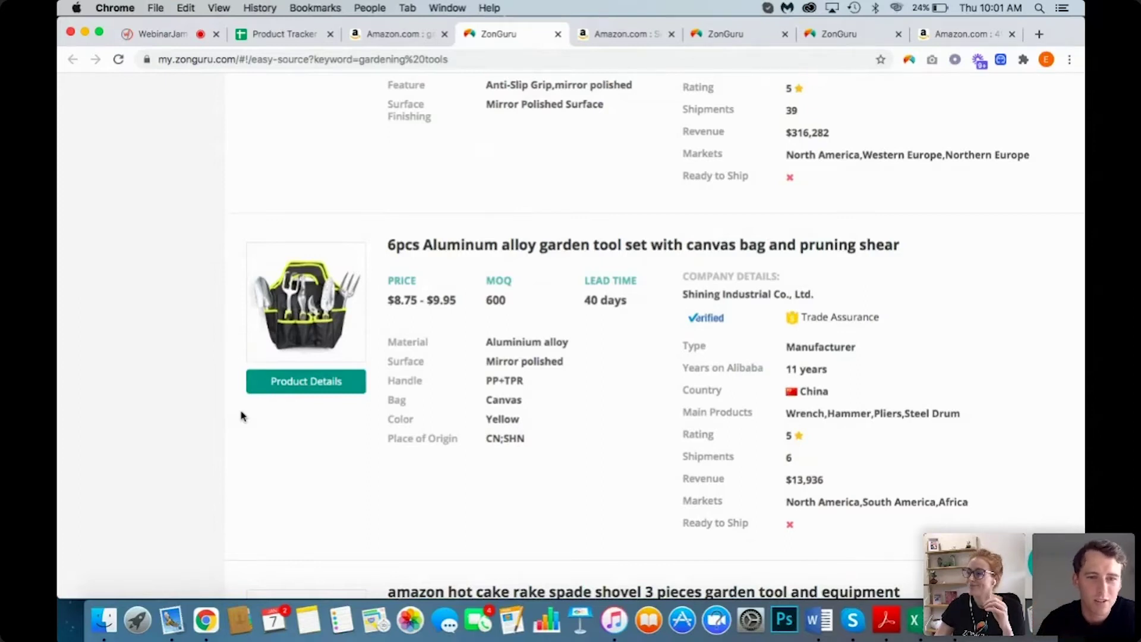
pyautogui.scroll(1, 234, 395)
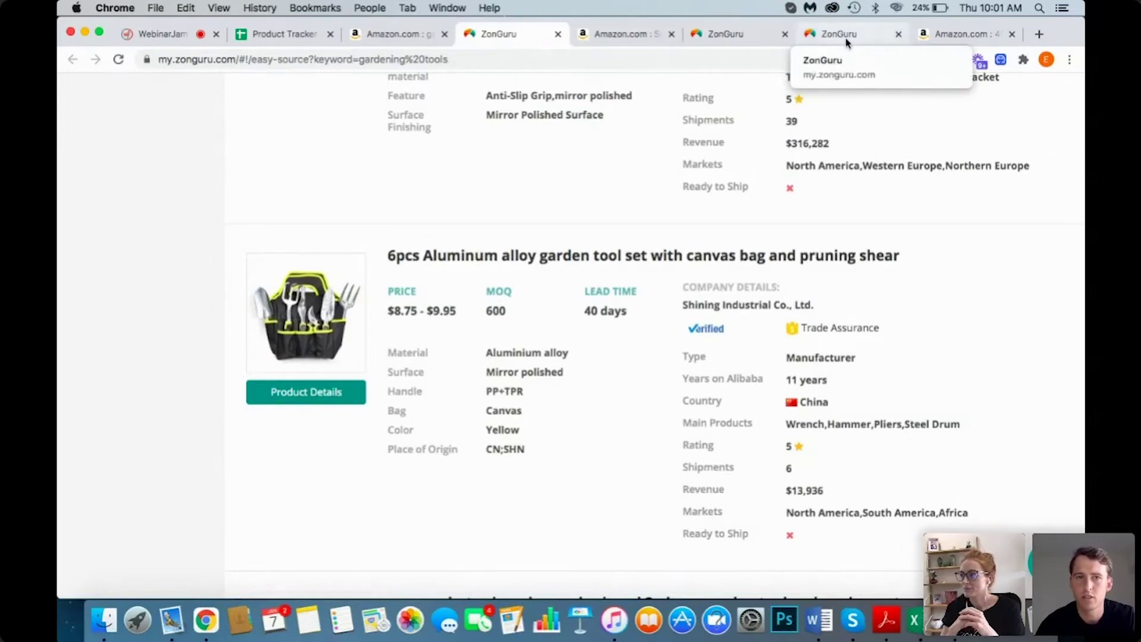
# Step: In the Product Tracker Sheet, enter a unit cost of $13 and a packaging cost of $3 for Gardening Tools
pyautogui.click(281, 34)
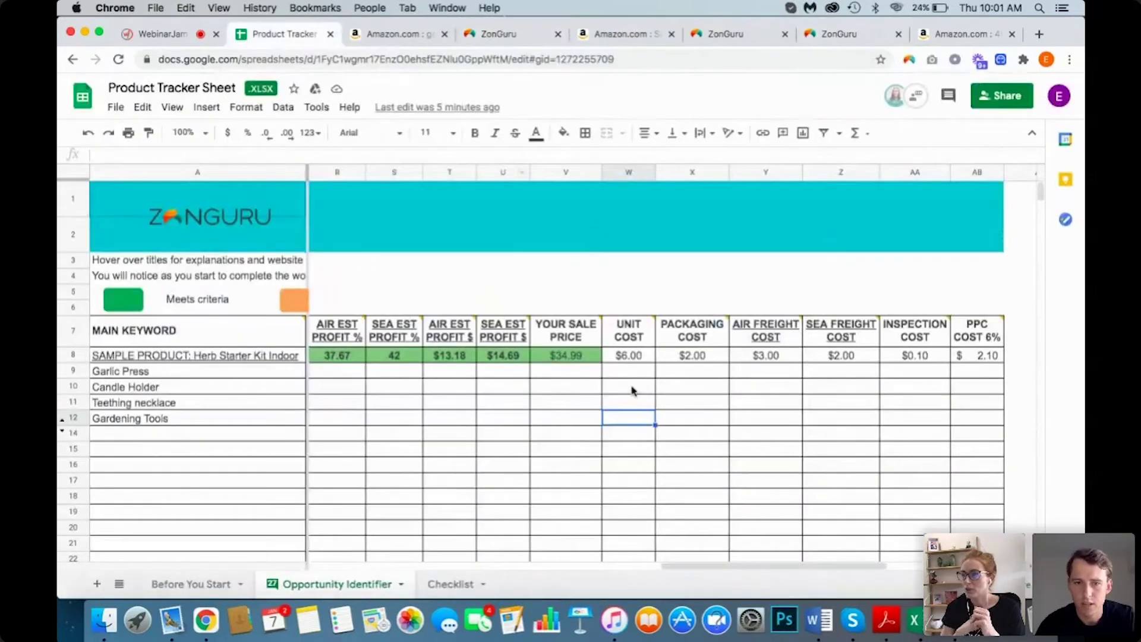
pyautogui.click(625, 404)
pyautogui.click(624, 420)
pyautogui.write('13')
pyautogui.press('Tab')
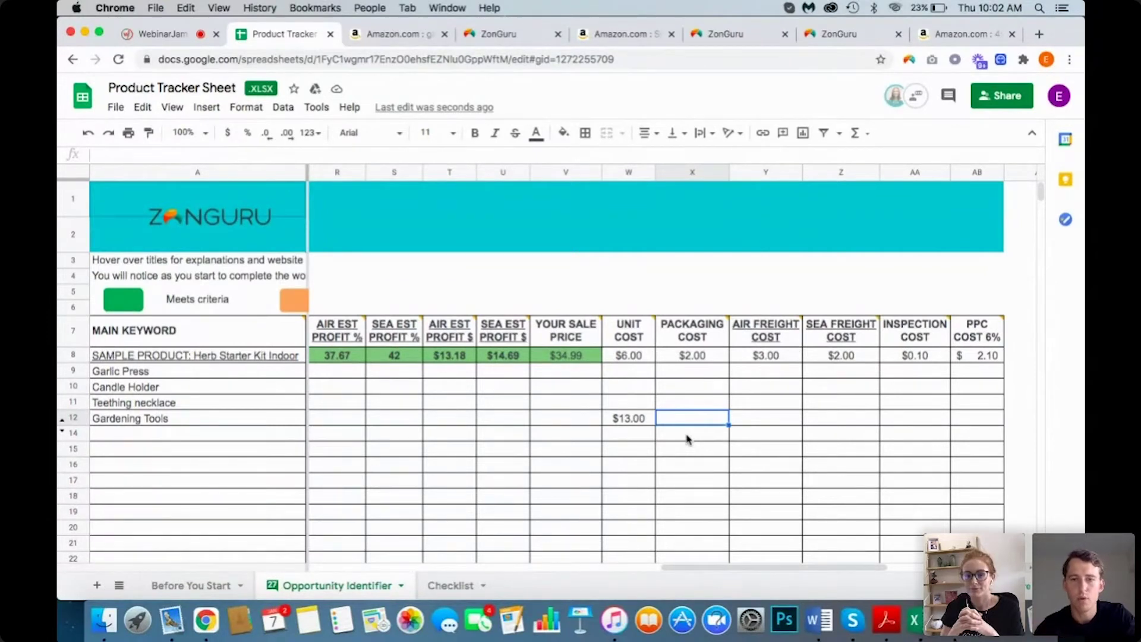
pyautogui.write('3')
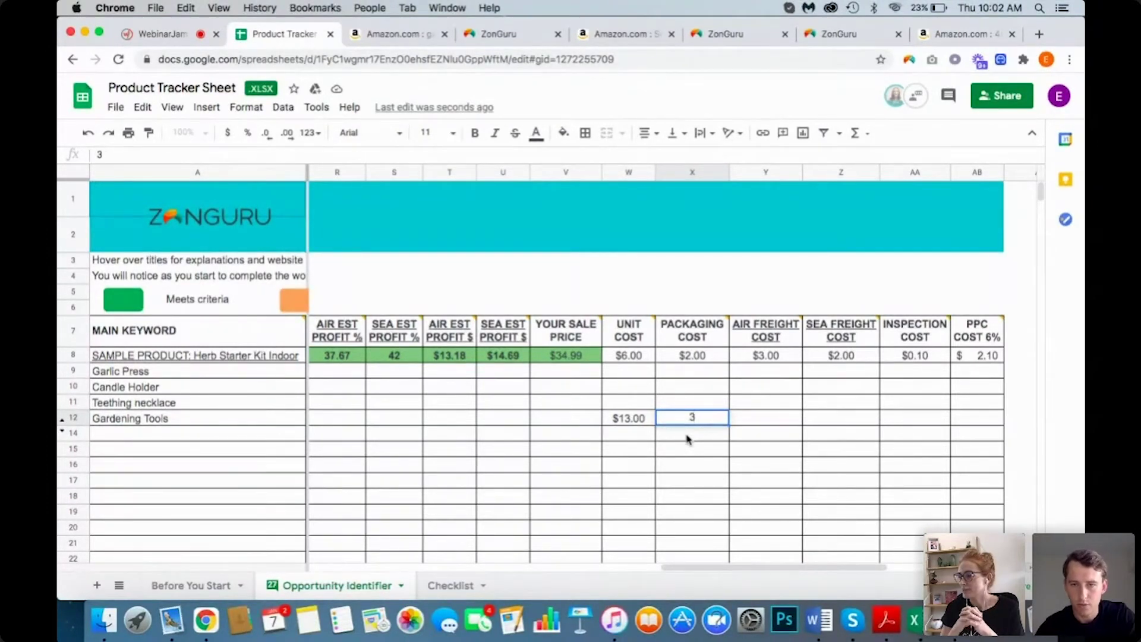
pyautogui.press('Tab')
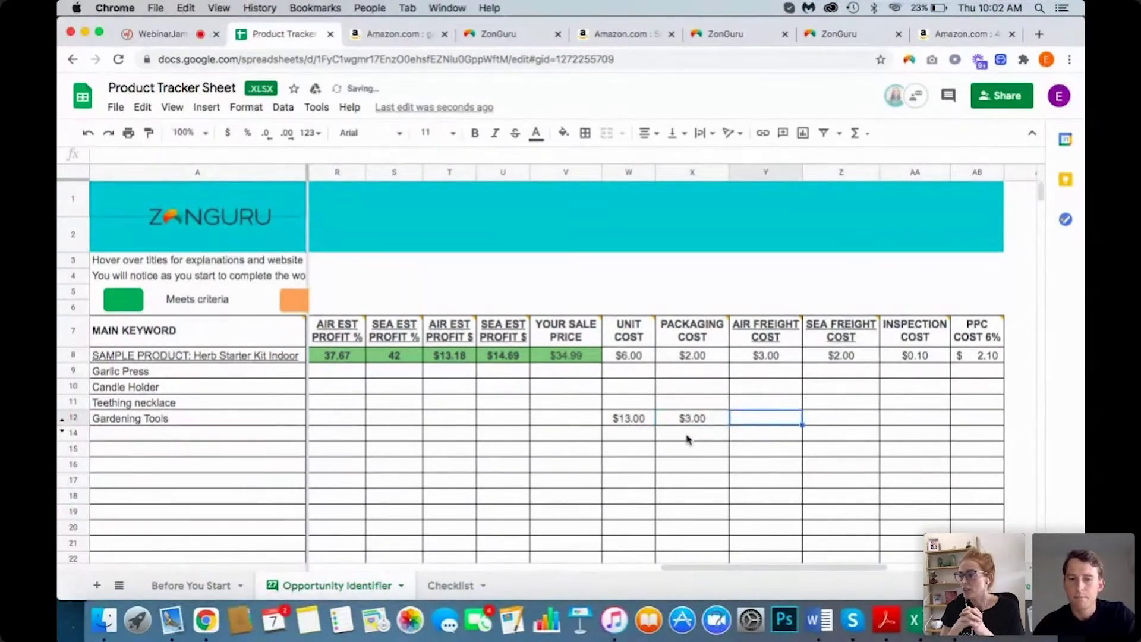
# Step: Enter an air freight cost of $5 for Gardening Tools
pyautogui.press('Tab')
pyautogui.press('Tab')
pyautogui.press('Left')
pyautogui.press('Left')
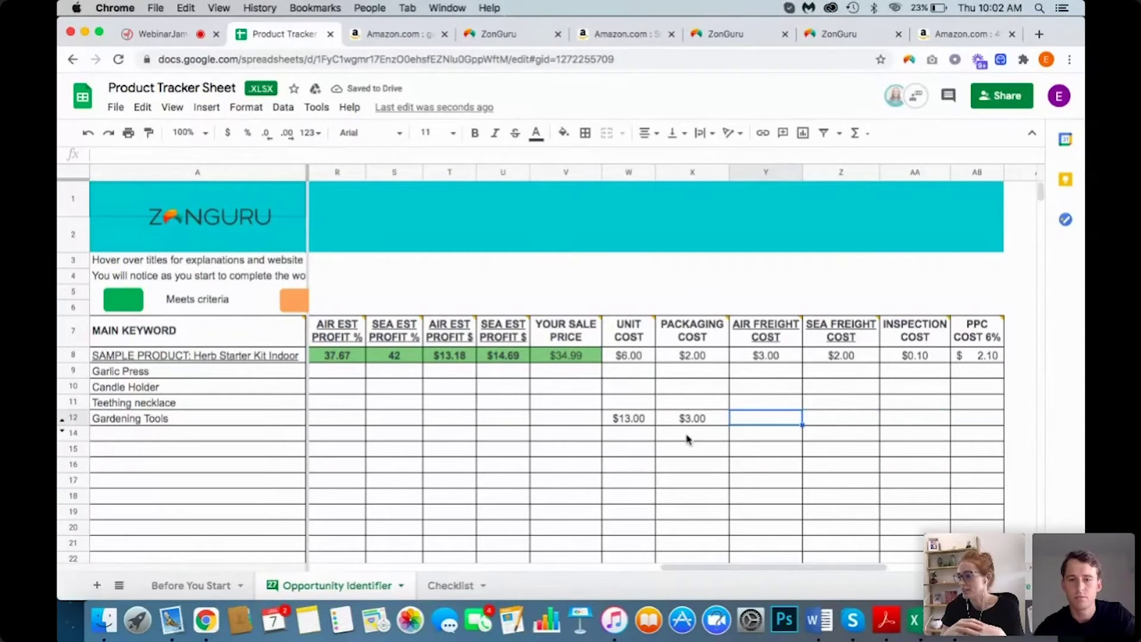
pyautogui.press('Tab')
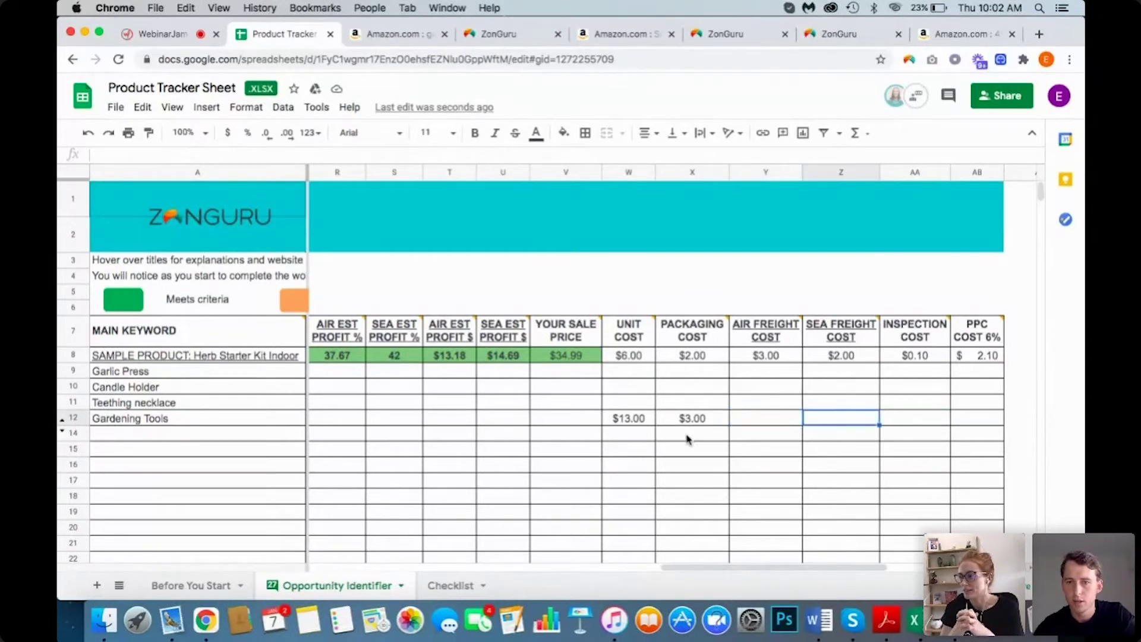
pyautogui.press('Left')
pyautogui.press('Left')
pyautogui.press('Right')
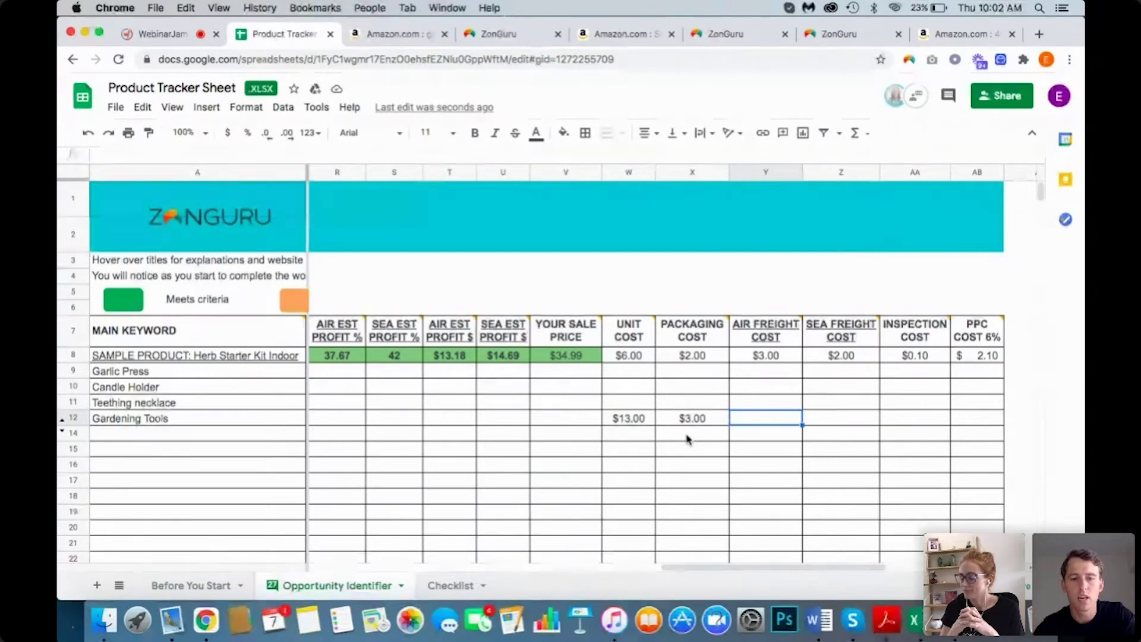
pyautogui.write('5')
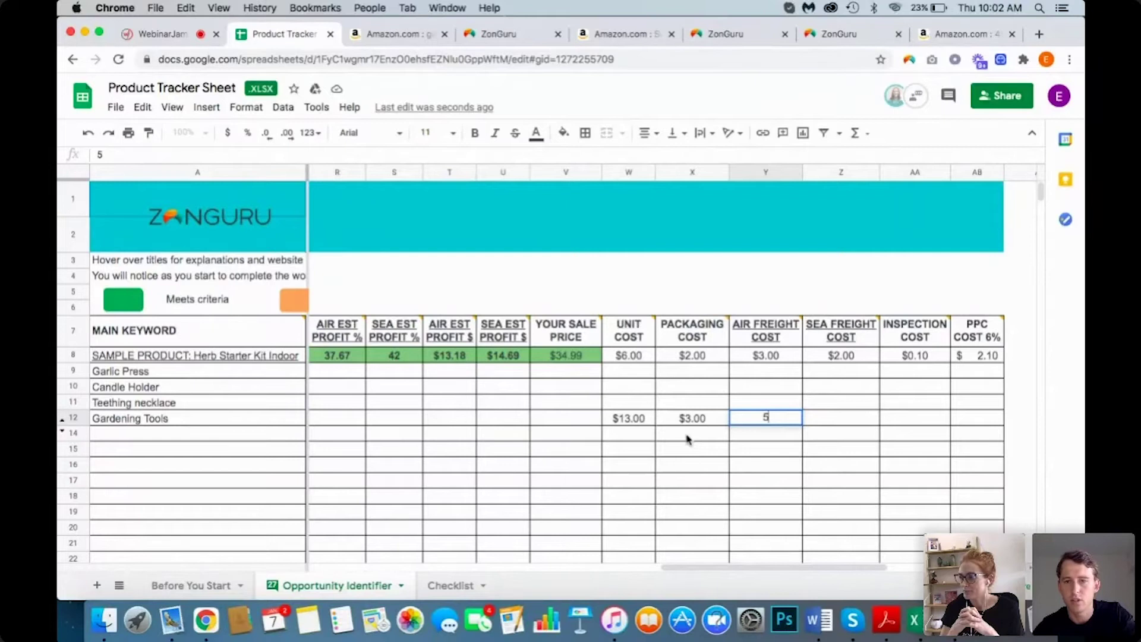
pyautogui.press('Tab')
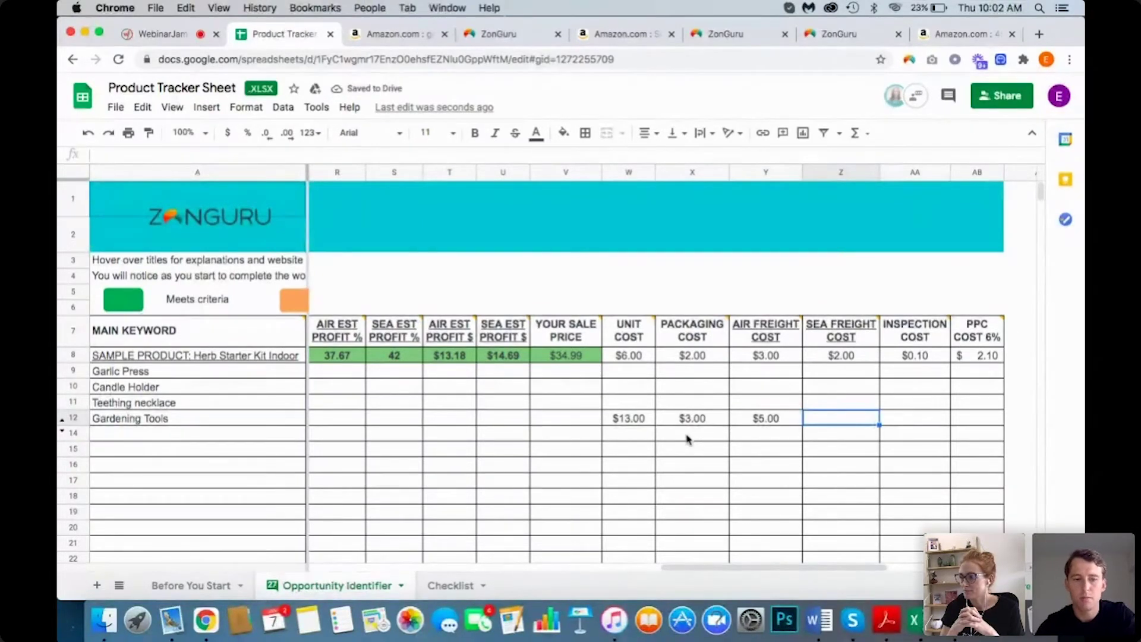
# Step: Enter a sea freight cost of $3 and an inspection cost of $0.20 for Gardening Tools
pyautogui.write('3')
pyautogui.press('Tab')
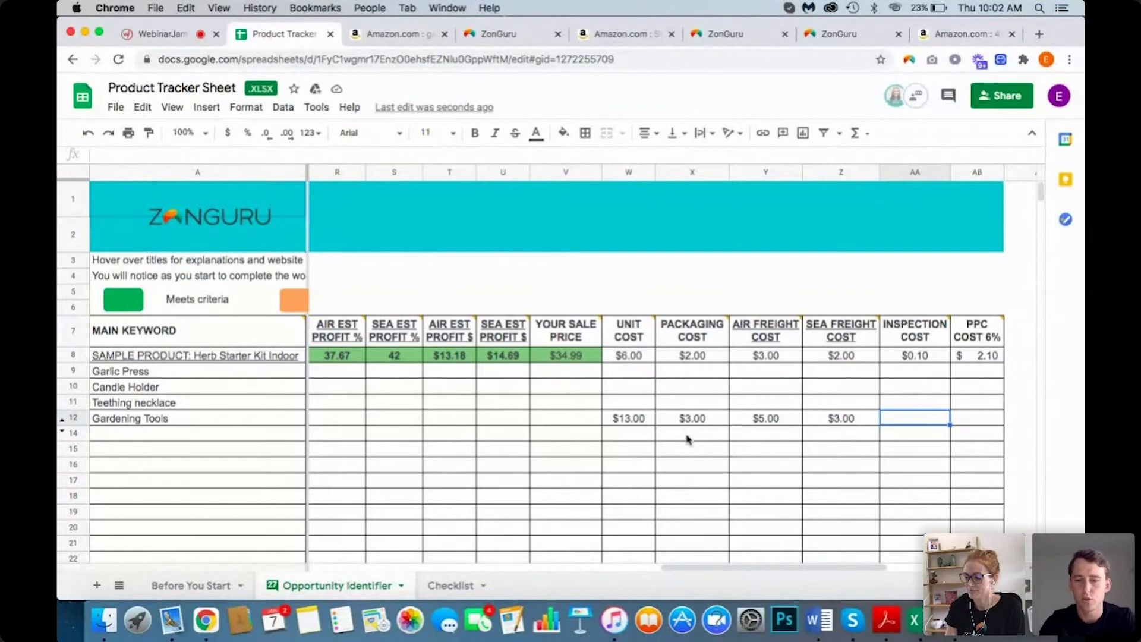
pyautogui.write('0.20')
pyautogui.press('Tab')
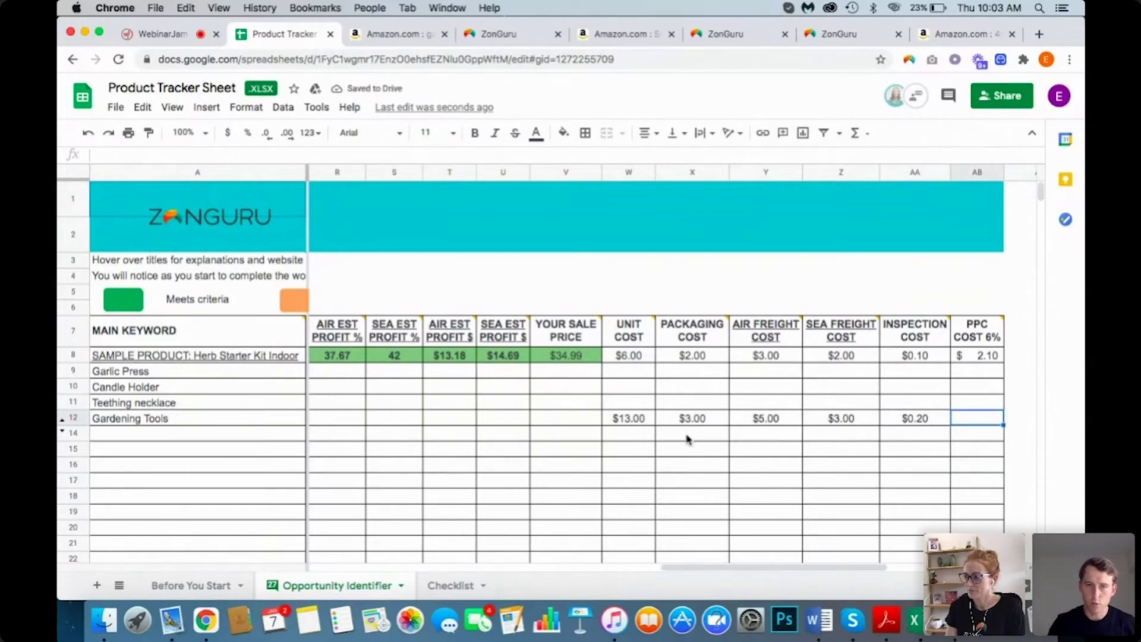
# Step: Enter 49.95 as the sale price for Gardening Tools
pyautogui.press('Left')
pyautogui.press('Left')
pyautogui.press('Left')
pyautogui.press('Left')
pyautogui.press('Left')
pyautogui.press('Left')
pyautogui.press('Left')
pyautogui.press('Left')
pyautogui.press('Left')
pyautogui.press('Left')
pyautogui.press('Left')
pyautogui.press('Right')
pyautogui.press('Left')
pyautogui.press('Left')
pyautogui.press('Left')
pyautogui.press('Right')
pyautogui.press('Right')
pyautogui.press('Right')
pyautogui.press('Right')
pyautogui.press('Right')
pyautogui.press('Right')
pyautogui.press('Right')
pyautogui.press('Right')
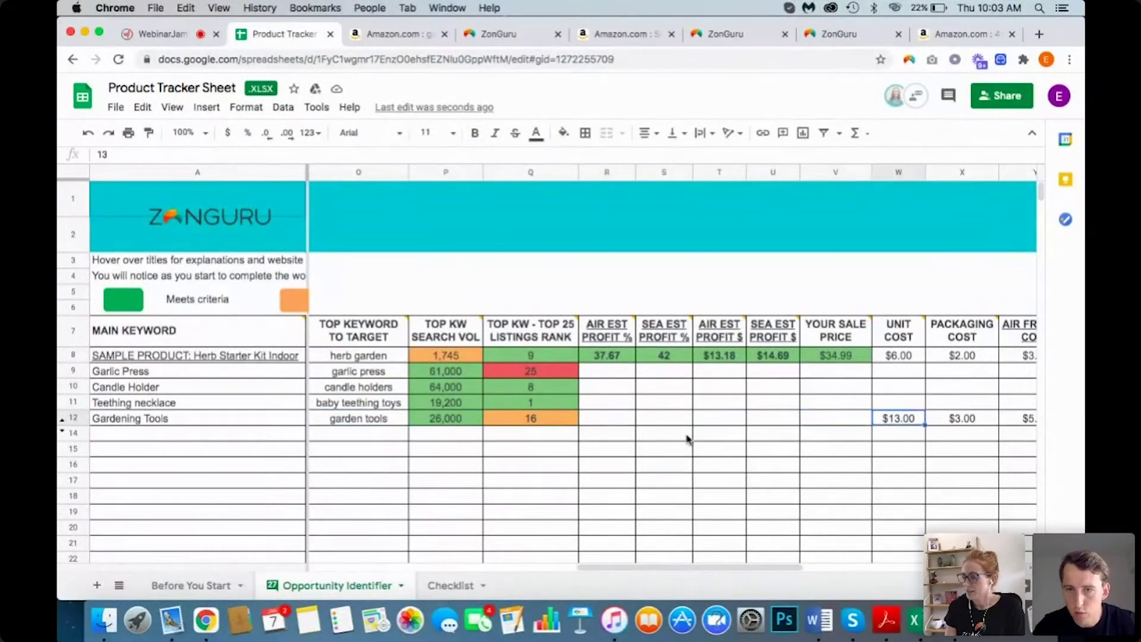
pyautogui.press('Left')
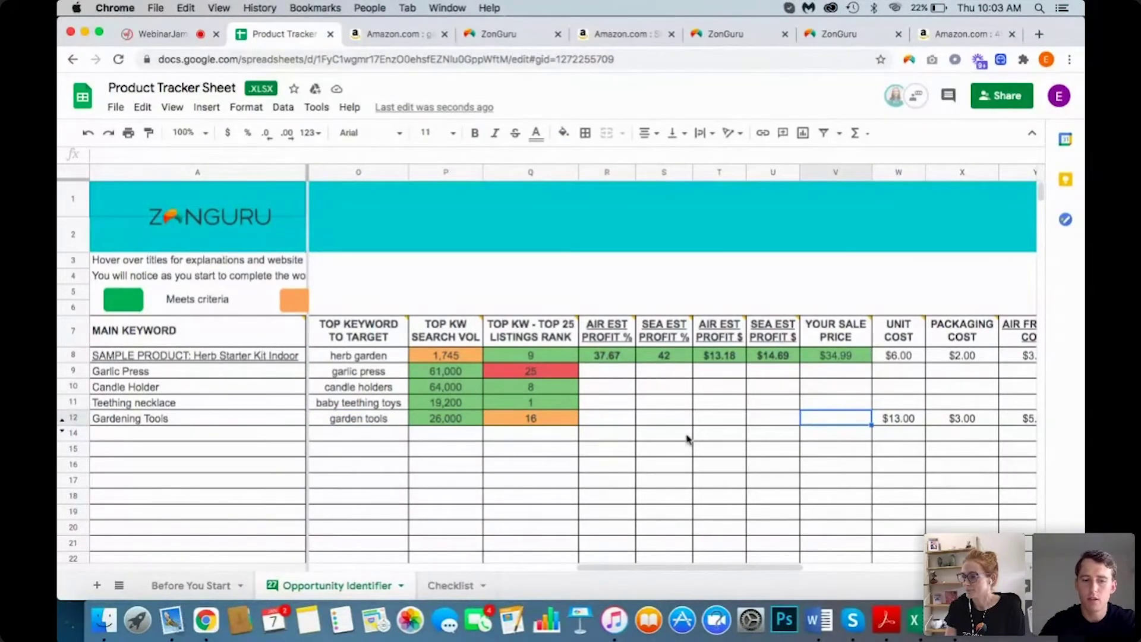
pyautogui.write('49.95')
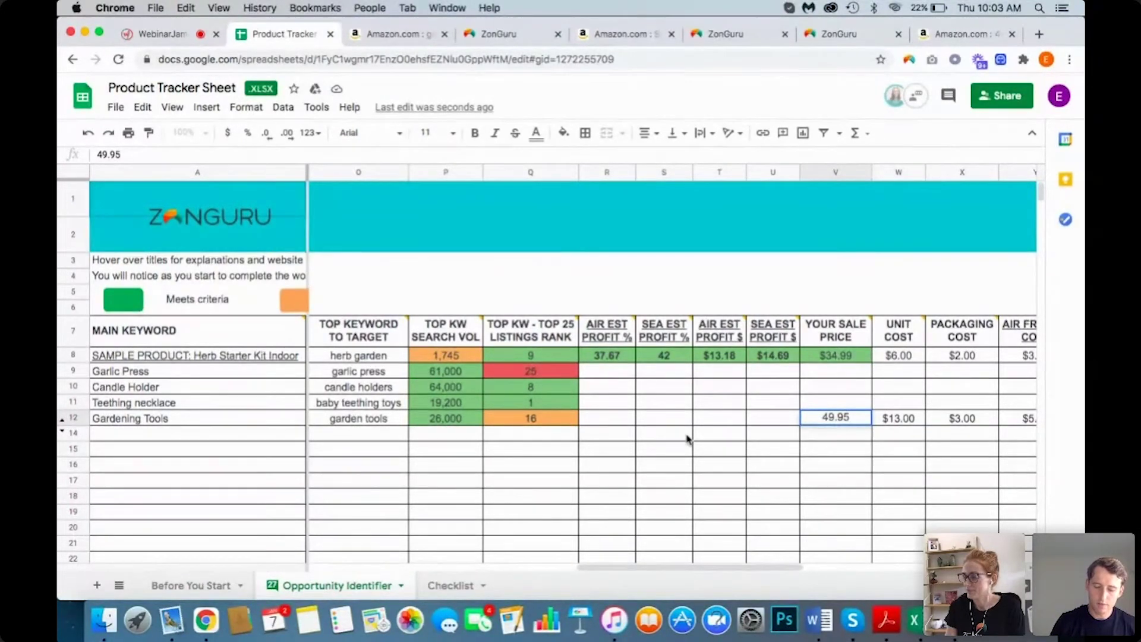
pyautogui.press('Tab')
# Step: Enter a PPC cost of $3 for Gardening Tools
pyautogui.press('Tab')
pyautogui.press('Tab')
pyautogui.press('Tab')
pyautogui.press('Tab')
pyautogui.press('Tab')
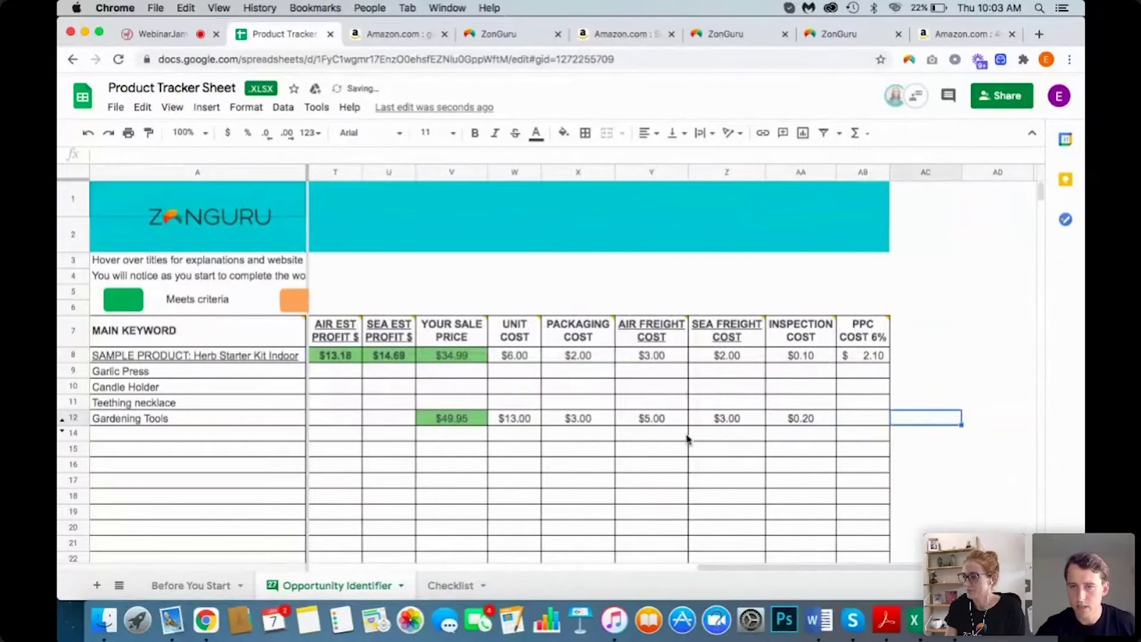
pyautogui.write('3')
pyautogui.hotkey('shift', 'Tab')
# Step: Look over the sale price and the air and sea estimated profit cells in the Gardening Tools row
pyautogui.hotkey('shift', 'Tab')
pyautogui.hotkey('shift', 'Tab')
pyautogui.hotkey('shift', 'Tab')
pyautogui.hotkey('shift', 'Tab')
pyautogui.hotkey('shift', 'Tab')
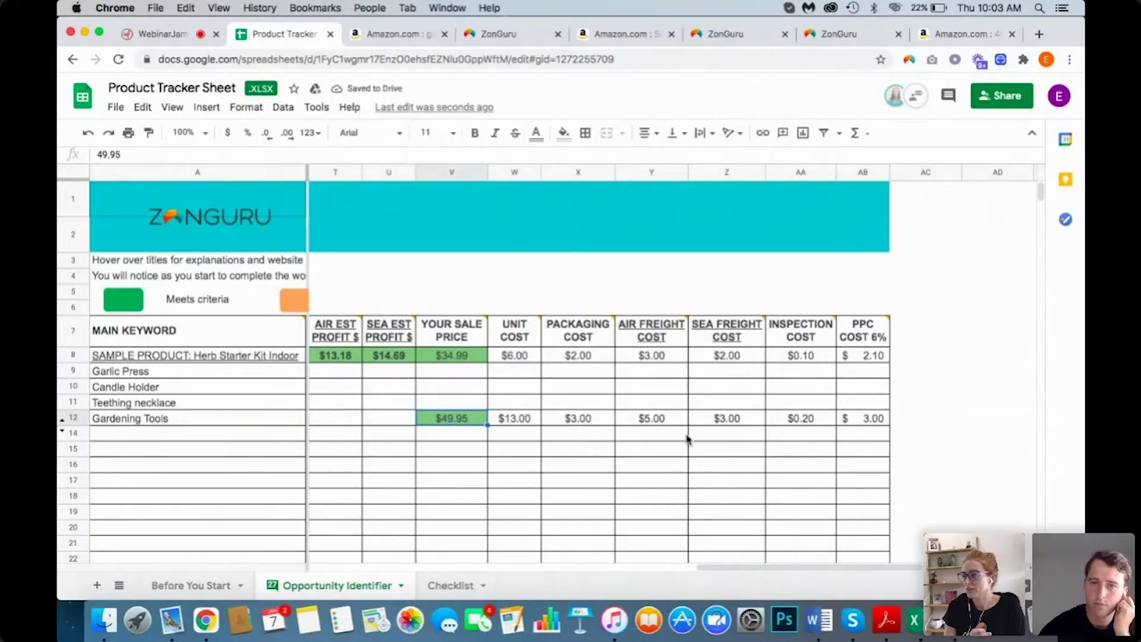
pyautogui.hotkey('shift', 'Tab')
pyautogui.hotkey('shift', 'Tab')
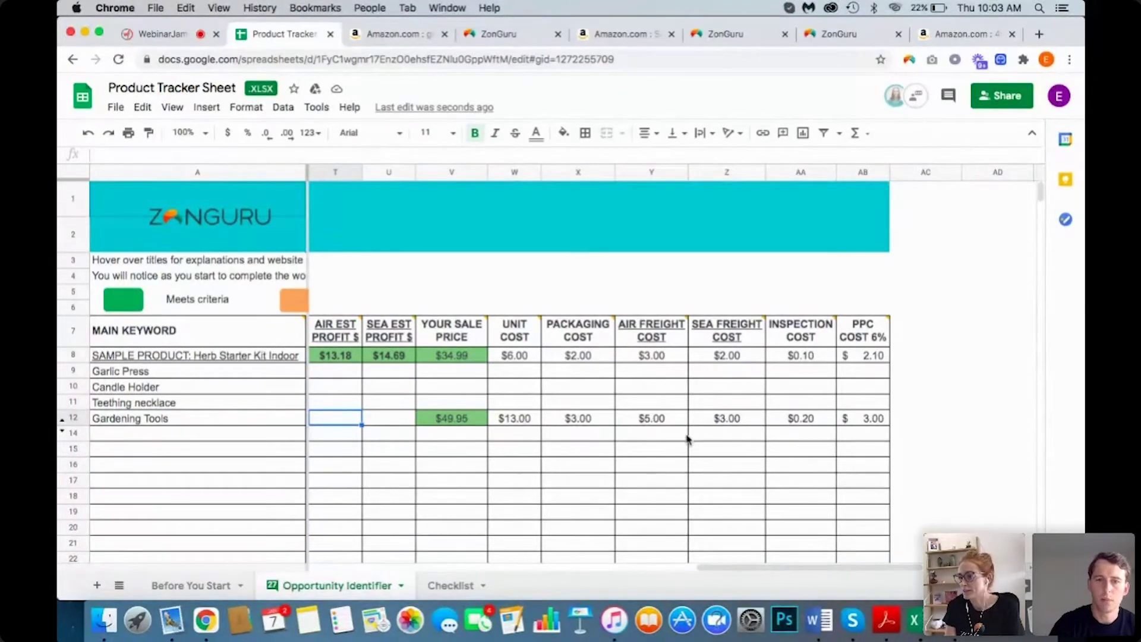
pyautogui.hotkey('shift', 'Tab')
pyautogui.hotkey('shift', 'Tab')
pyautogui.hotkey('shift', 'Tab')
pyautogui.press('Tab')
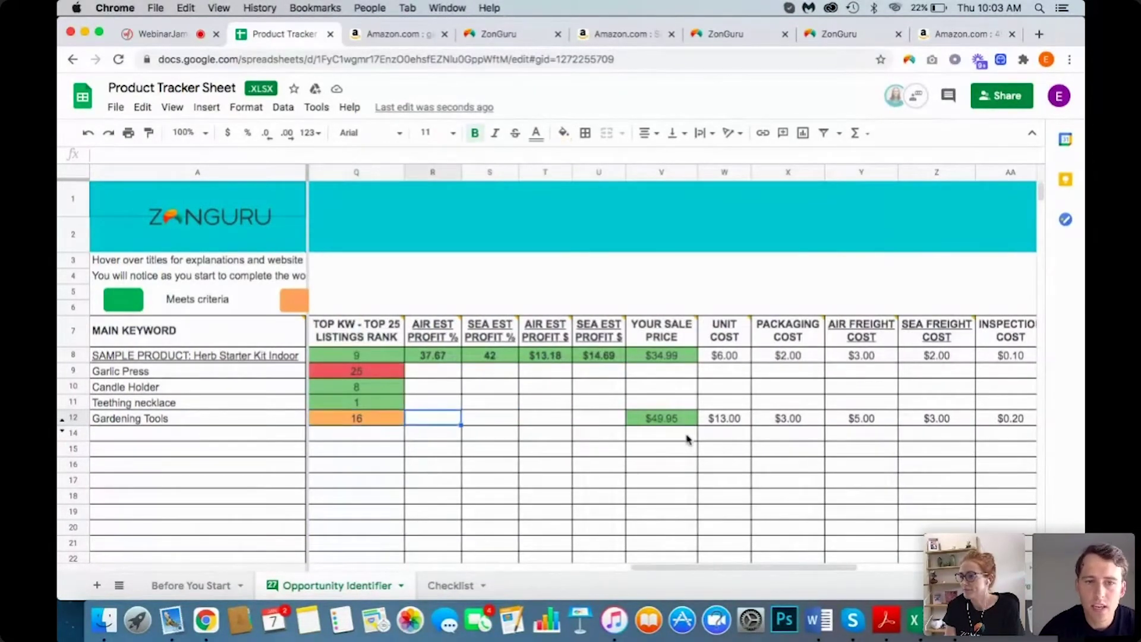
pyautogui.press('Tab')
pyautogui.press('Tab')
pyautogui.press('Tab')
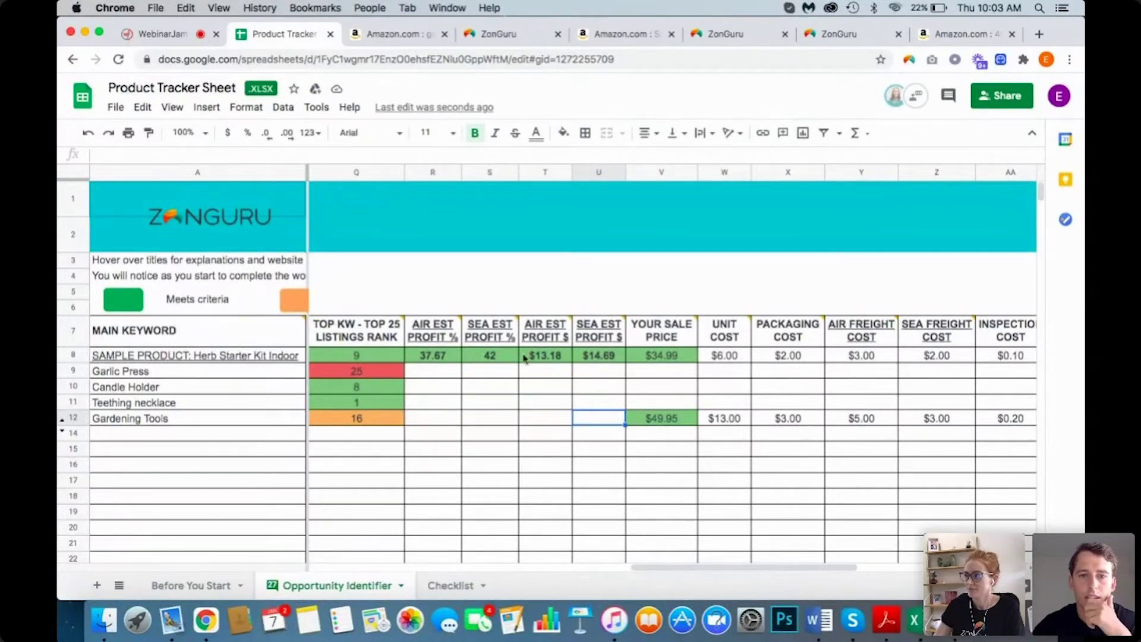
# Step: Open the Fulfillment by Amazon Revenue Calculator linked from the Air Est Profit % header and go to its product search
pyautogui.moveTo(442, 325)
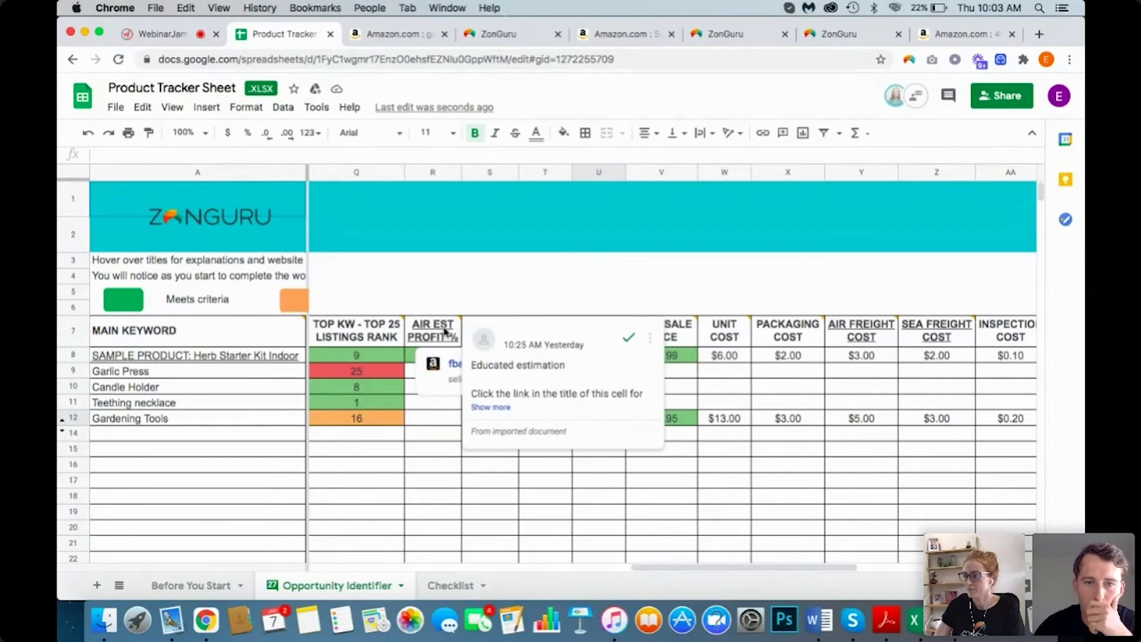
pyautogui.click(451, 364)
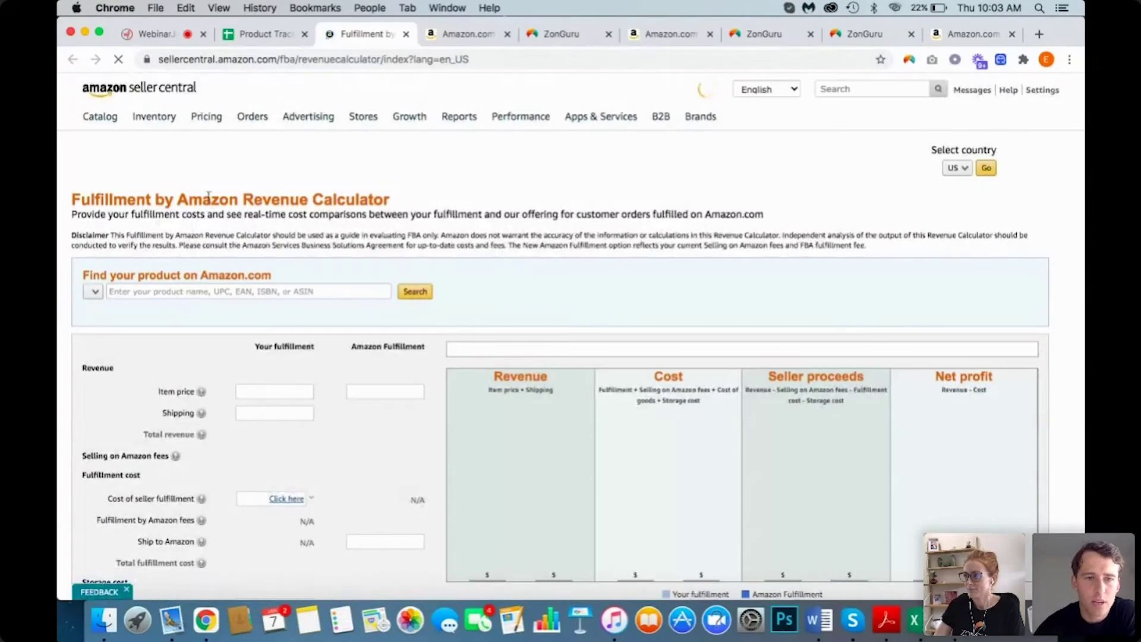
pyautogui.scroll(-5, 95, 260)
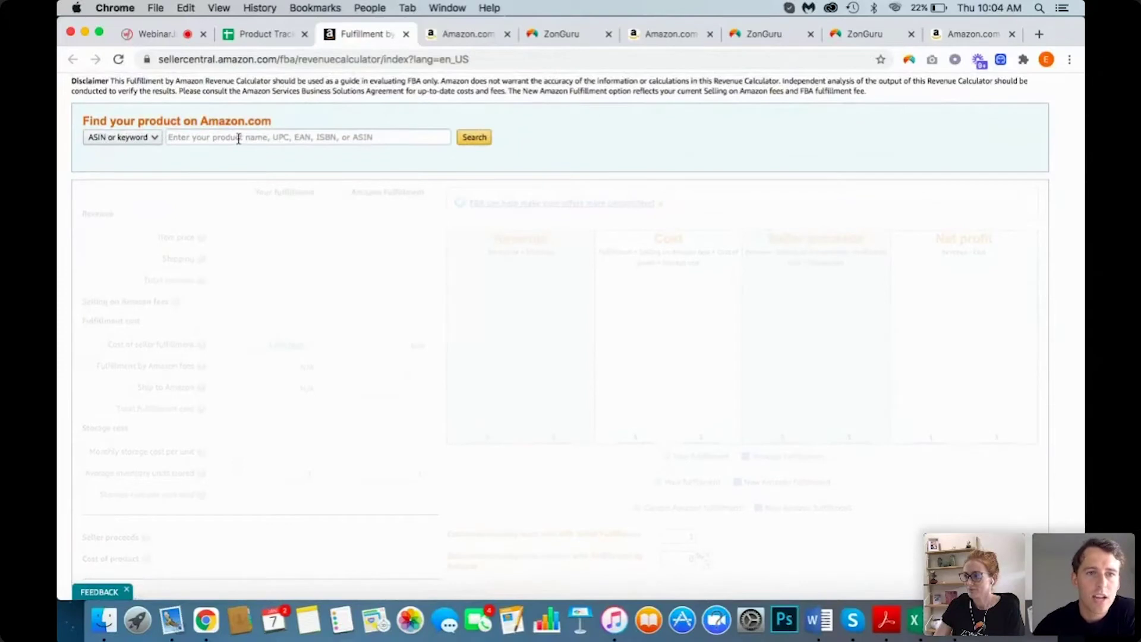
pyautogui.click(334, 137)
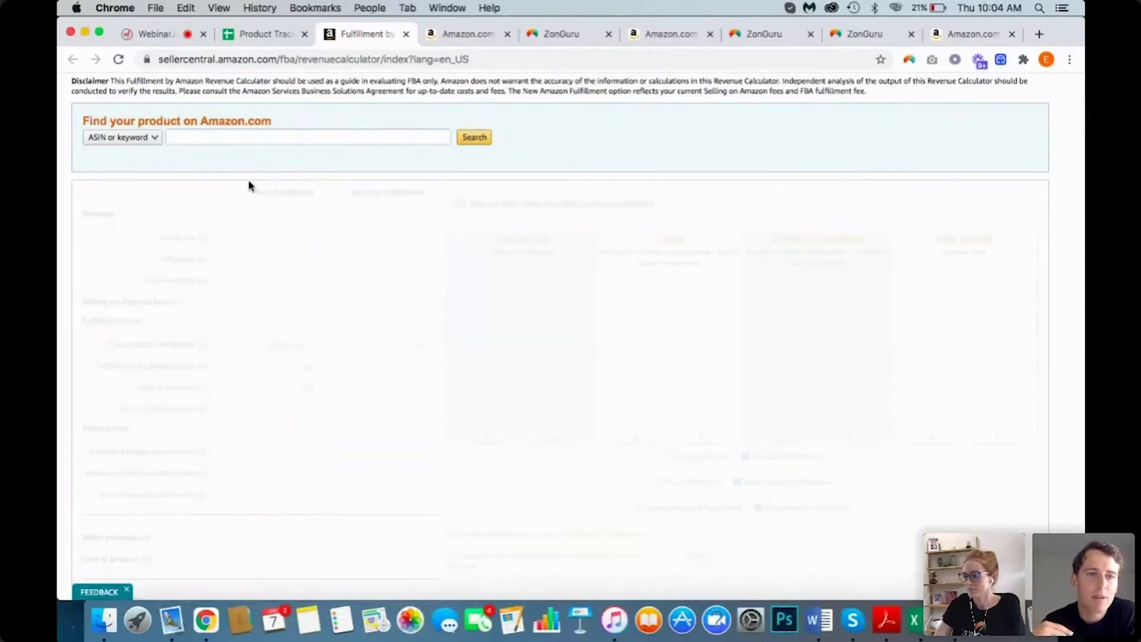
pyautogui.scroll(-5, 262, 304)
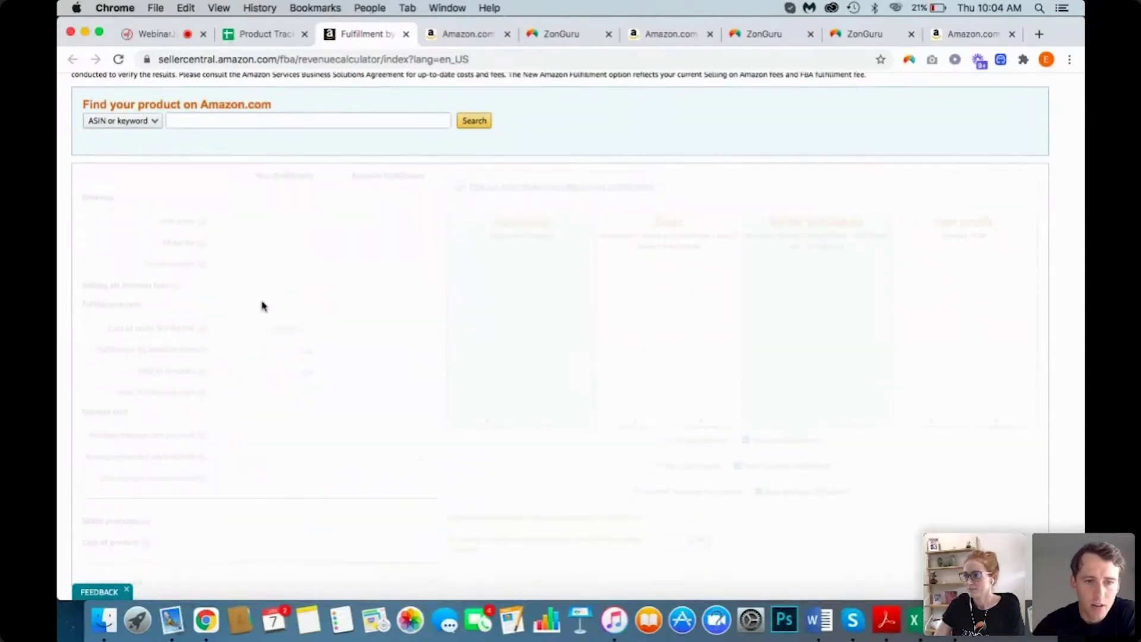
pyautogui.scroll(5, 262, 307)
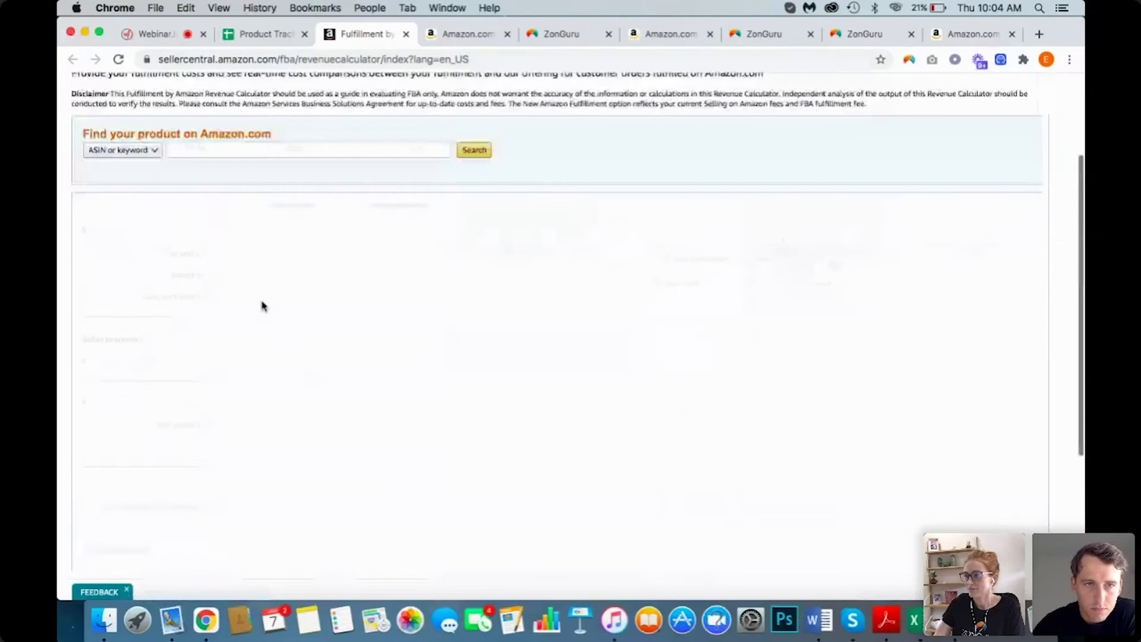
# Step: Copy the ASIN B01H4LZR1E from the web address of the Scuddles garden tools set's Amazon page
pyautogui.click(466, 36)
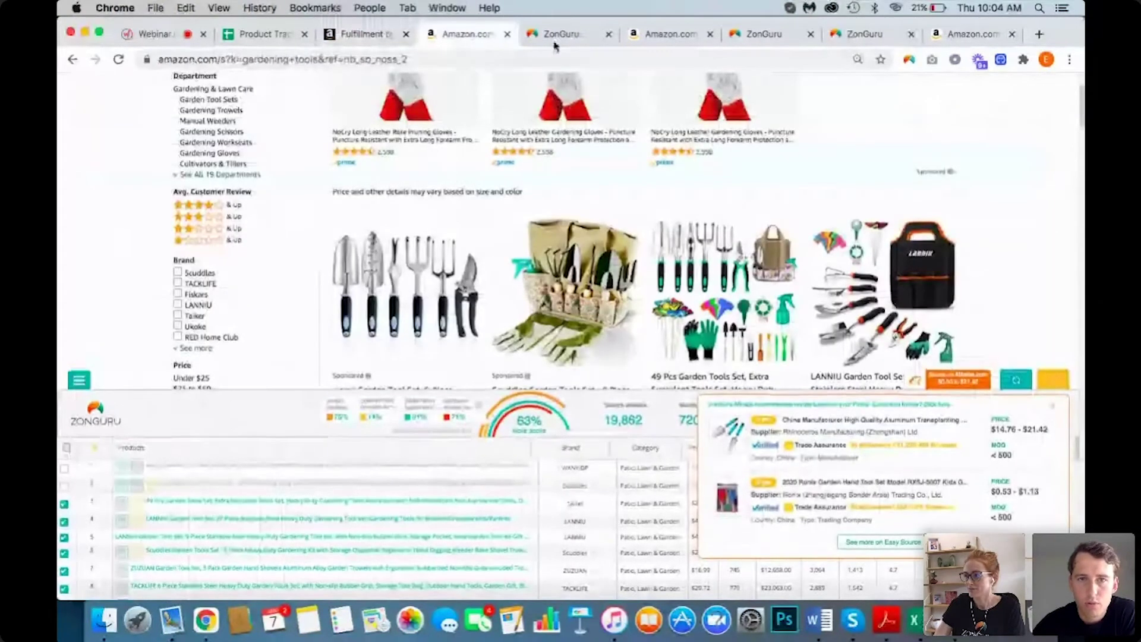
pyautogui.click(655, 41)
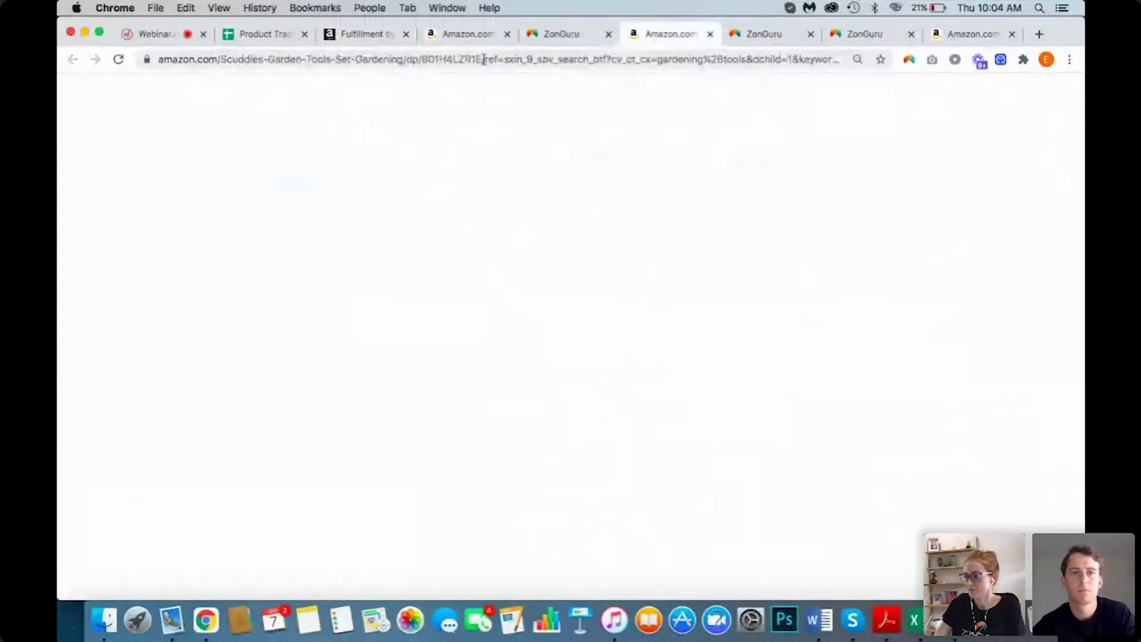
pyautogui.doubleClick(465, 60)
pyautogui.press('super+c')
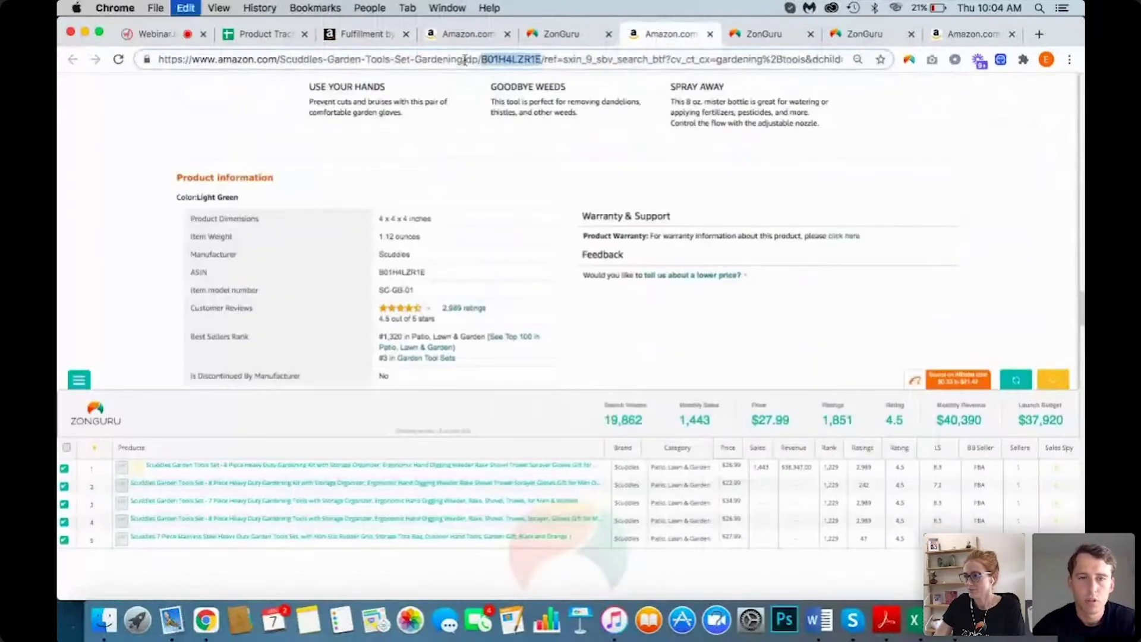
# Step: Look up the copied ASIN B01H4LZR1E in the FBA Revenue Calculator
pyautogui.click(356, 34)
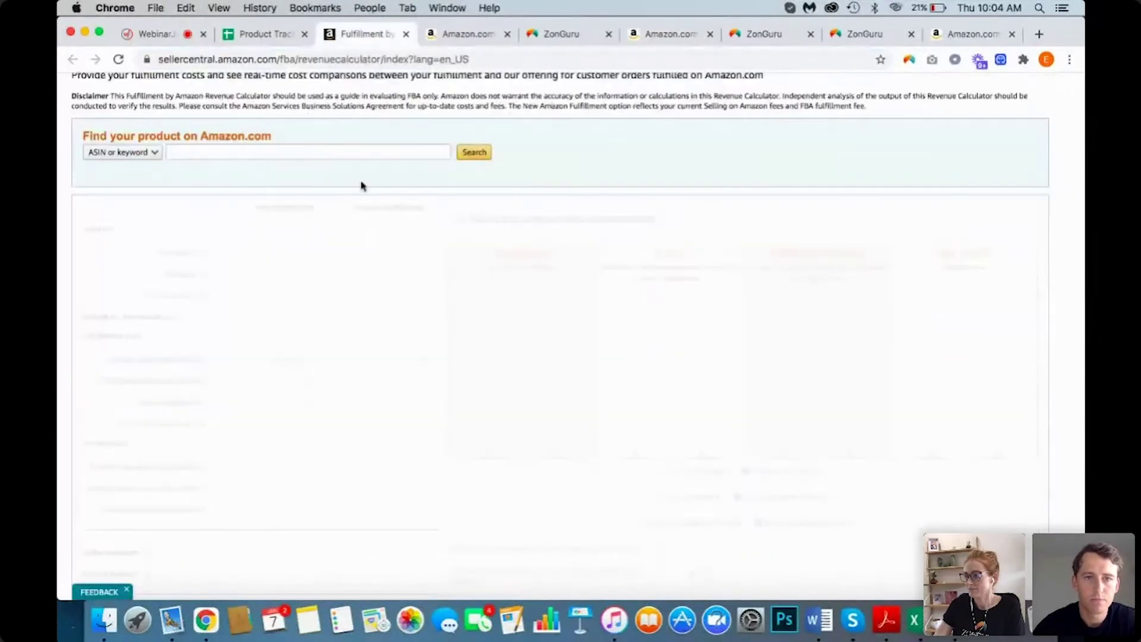
pyautogui.click(357, 149)
pyautogui.press('super+v')
pyautogui.click(474, 153)
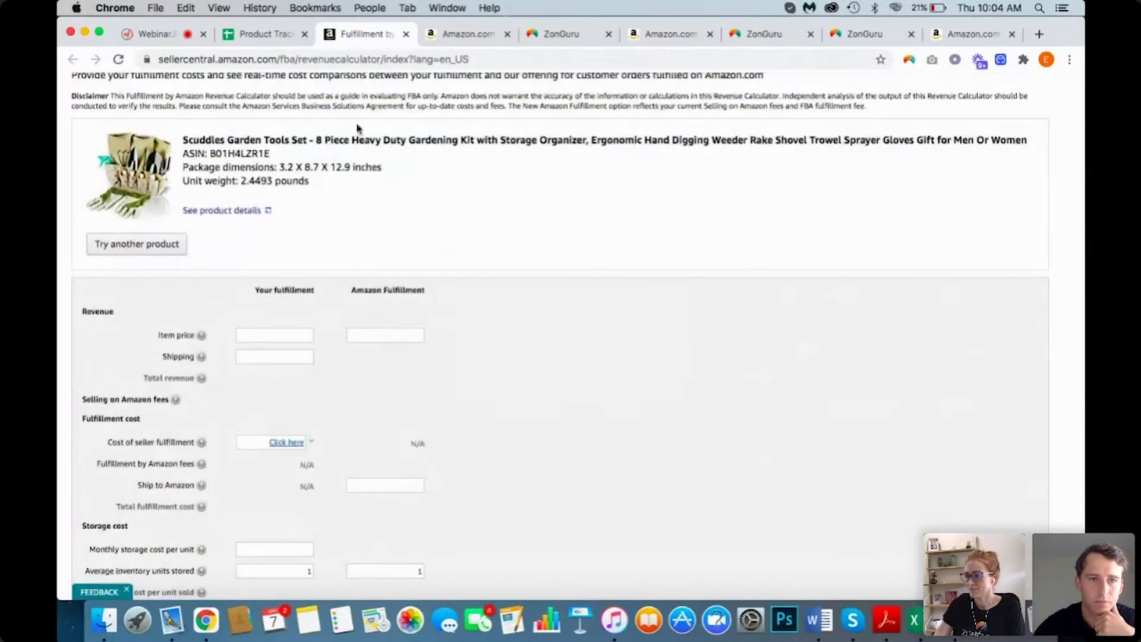
# Step: Review the two fulfillment columns and set the Amazon Fulfillment item price to 49.95
pyautogui.scroll(-2, 393, 180)
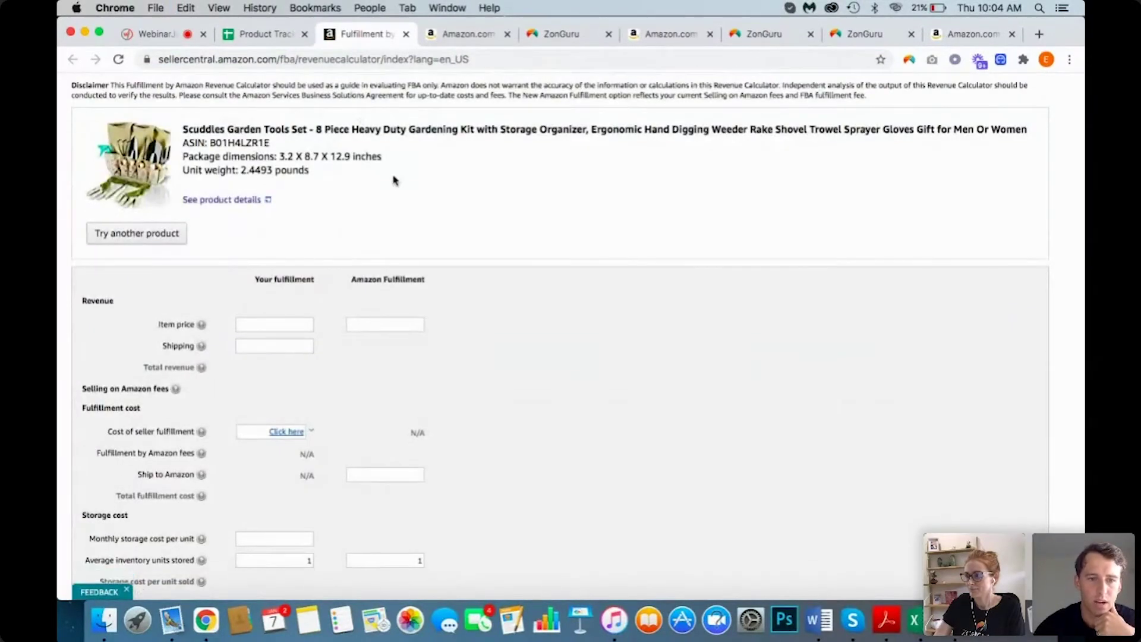
pyautogui.scroll(-2, 393, 181)
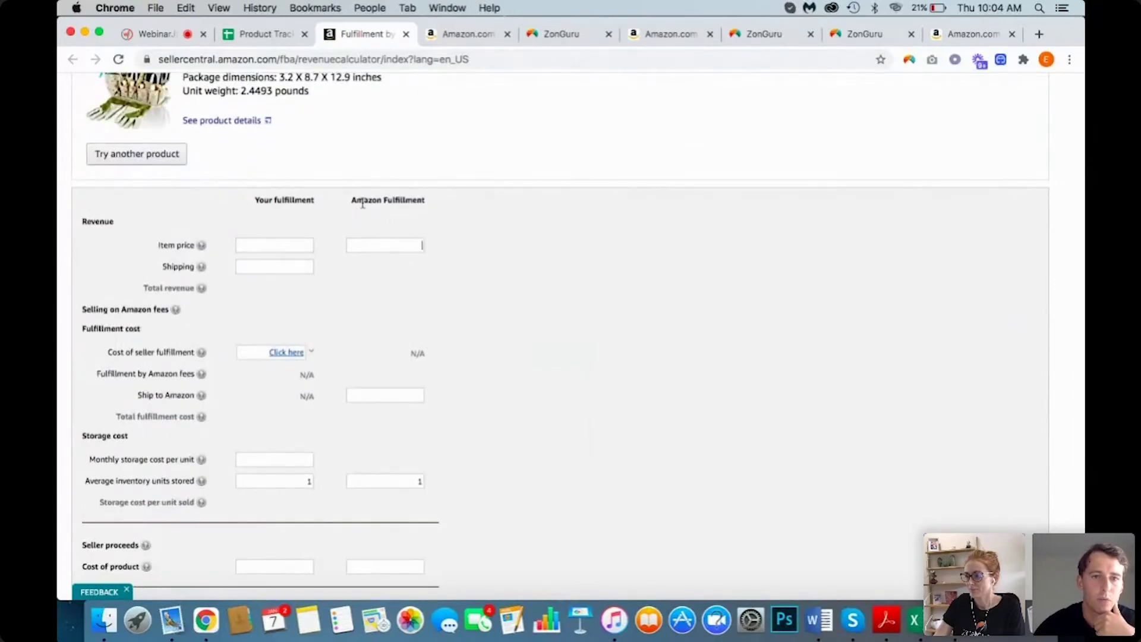
pyautogui.moveTo(258, 196); pyautogui.dragTo(428, 202)
pyautogui.click(339, 207)
pyautogui.click(431, 207)
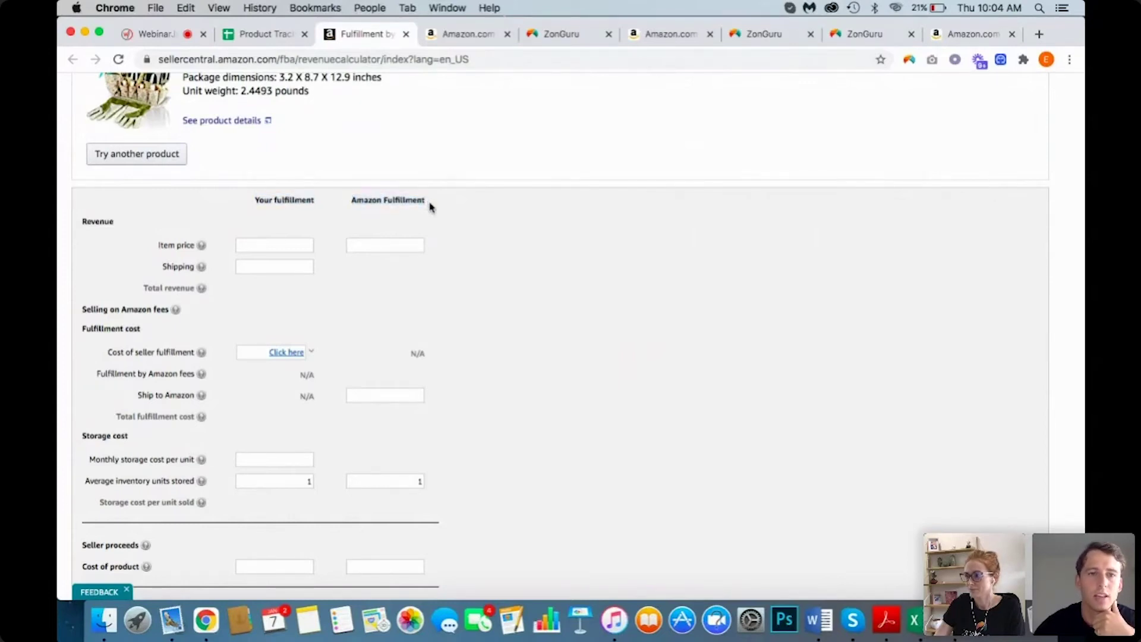
pyautogui.scroll(-2, 429, 206)
pyautogui.scroll(-3, 394, 157)
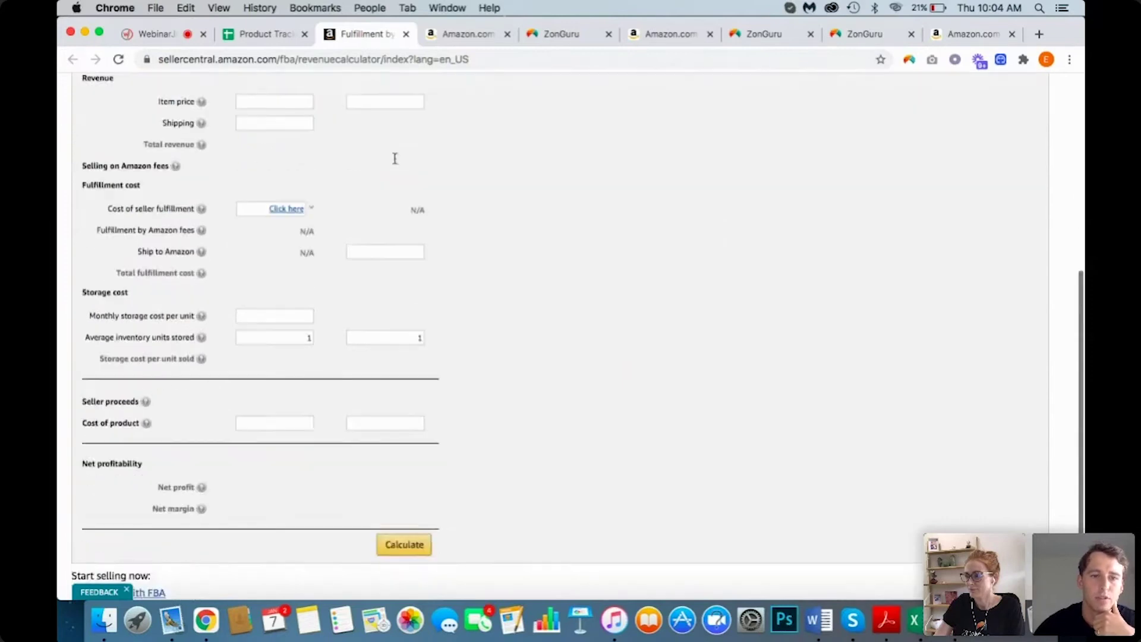
pyautogui.scroll(1, 396, 164)
pyautogui.click(390, 164)
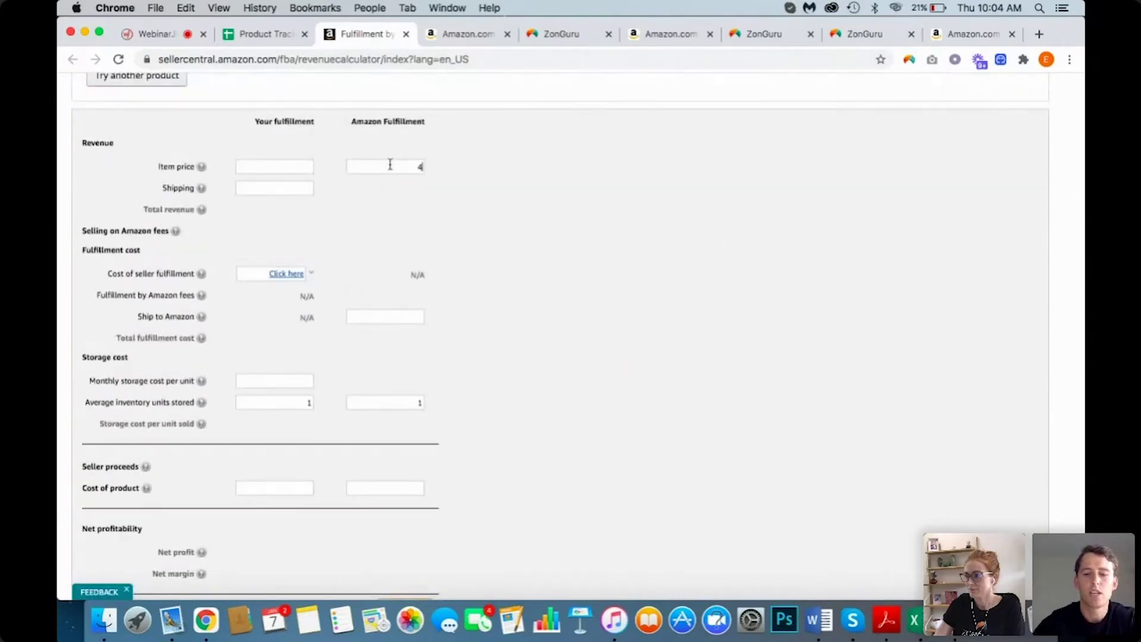
pyautogui.press('Tab')
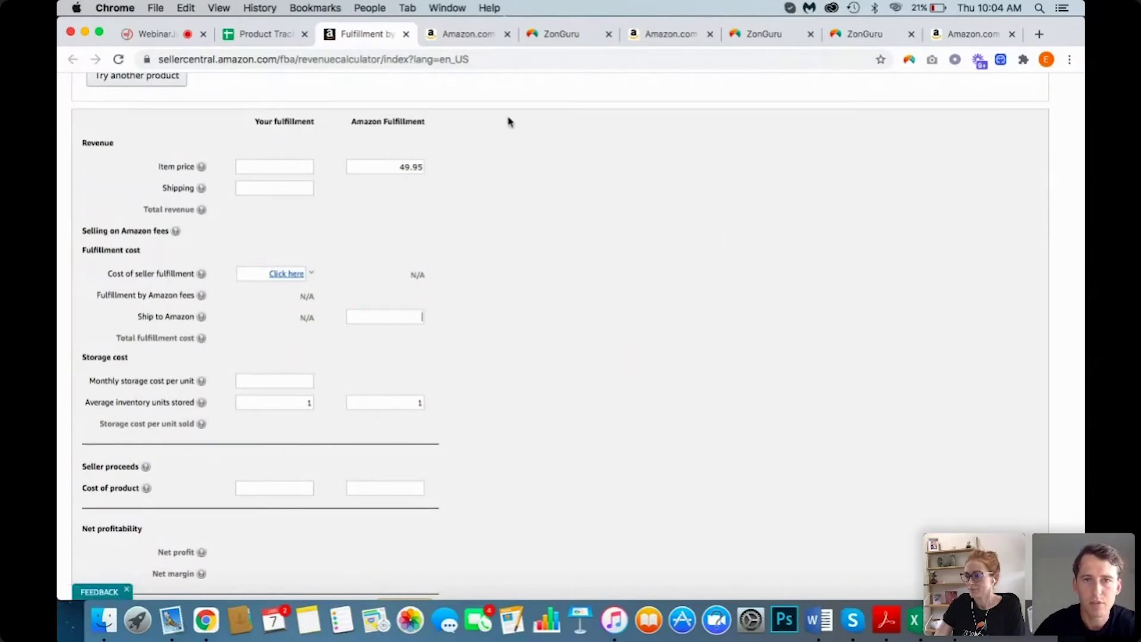
# Step: Check the freight cost in the Product Tracker Sheet and set the calculator's Ship to Amazon cost to 3
pyautogui.click(275, 33)
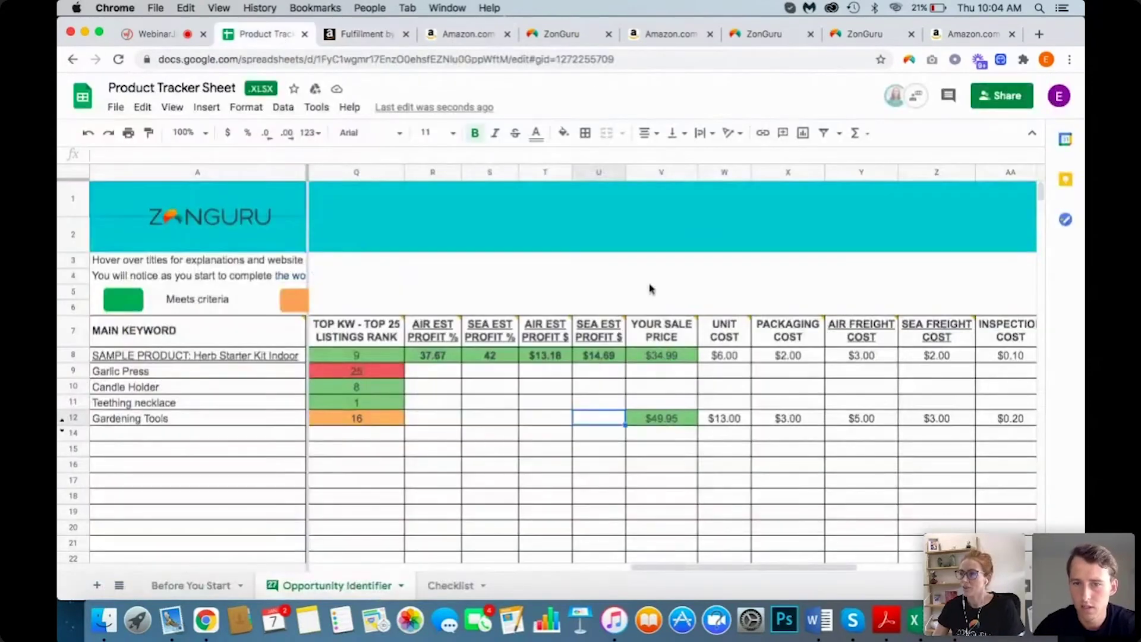
pyautogui.click(376, 38)
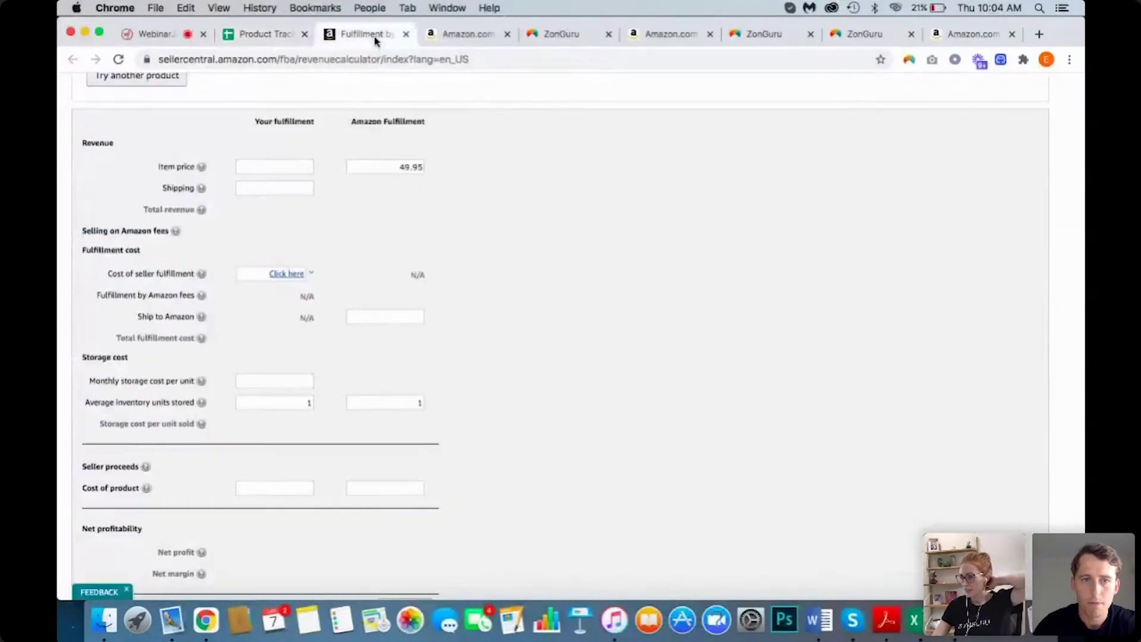
pyautogui.write('3')
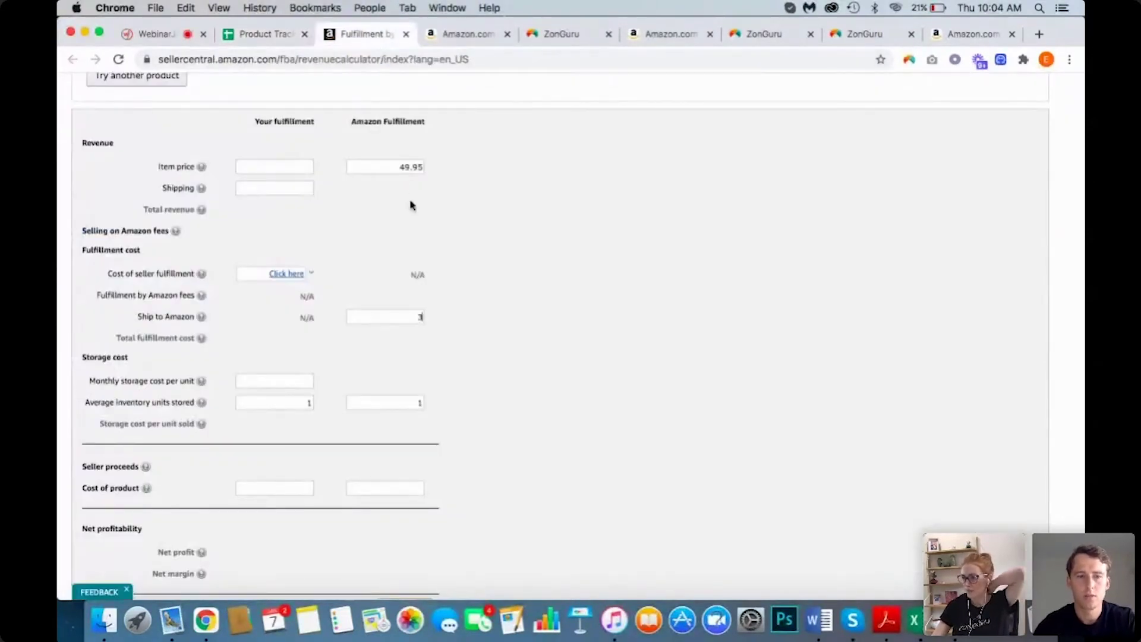
# Step: Set the Amazon Fulfillment cost of product to 13, calculate, and review the net profit and net margin
pyautogui.click(401, 484)
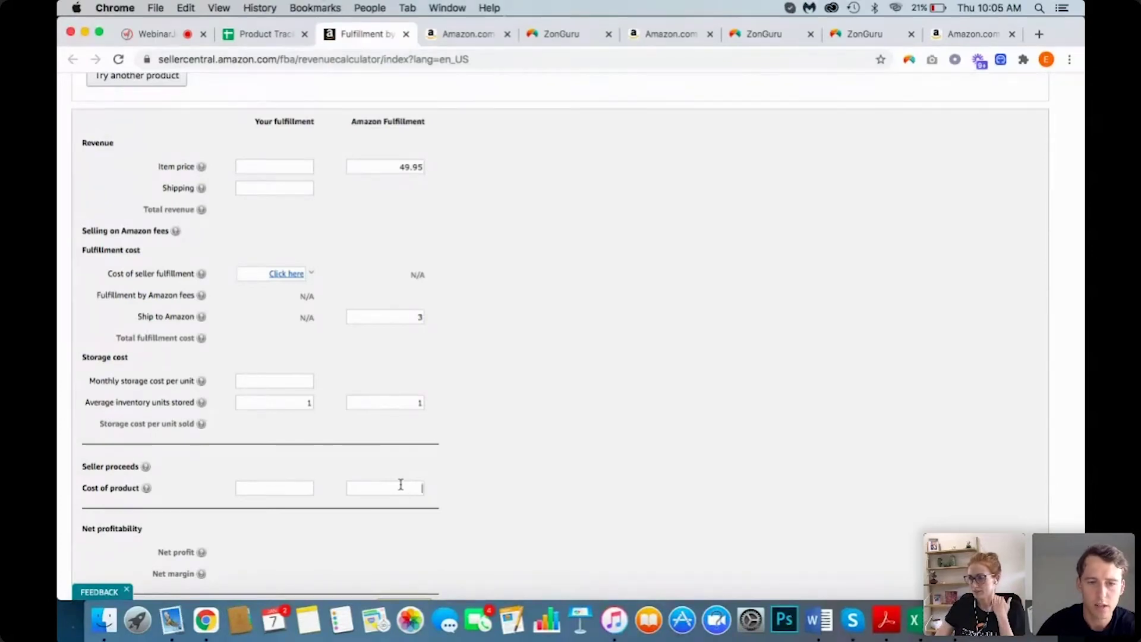
pyautogui.scroll(-5, 469, 417)
pyautogui.write('13')
pyautogui.click(415, 455)
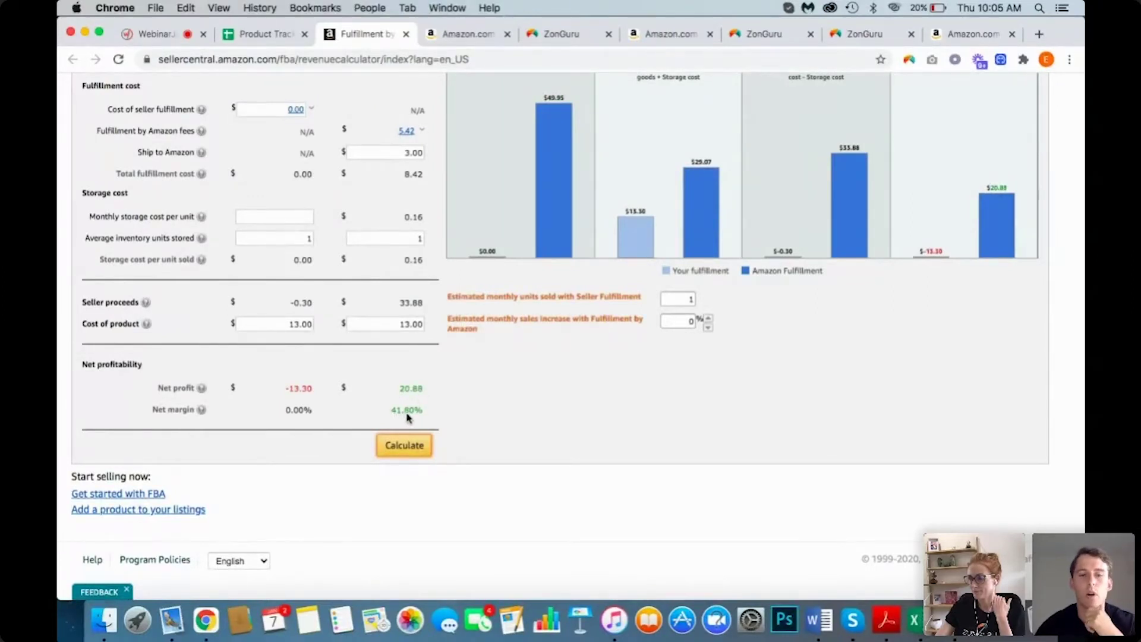
pyautogui.scroll(1, 406, 417)
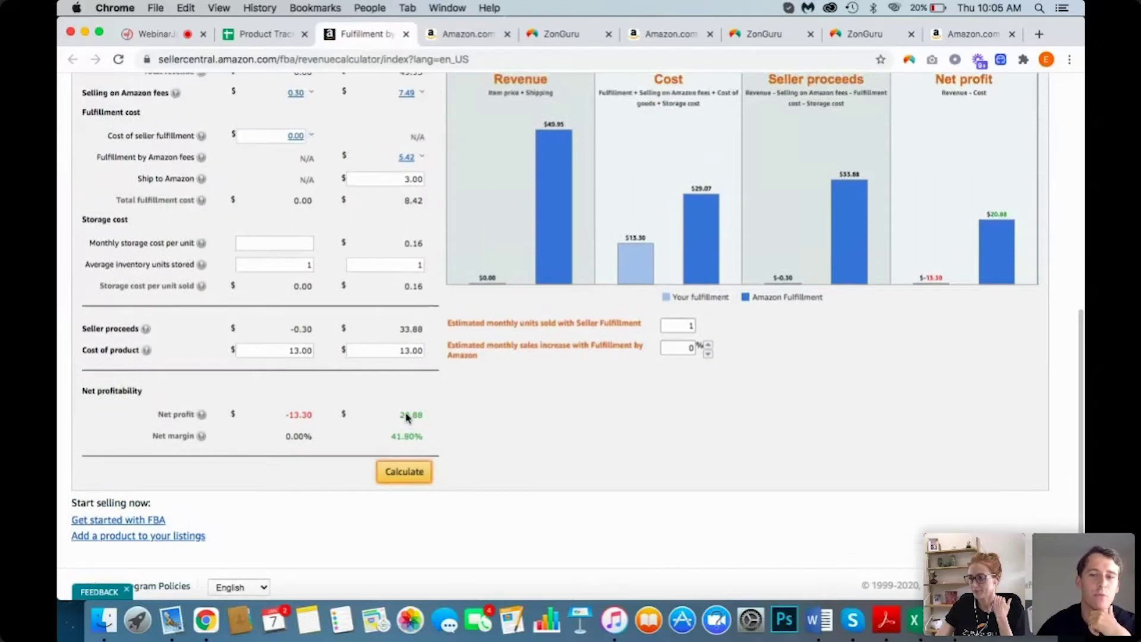
pyautogui.scroll(-1, 424, 417)
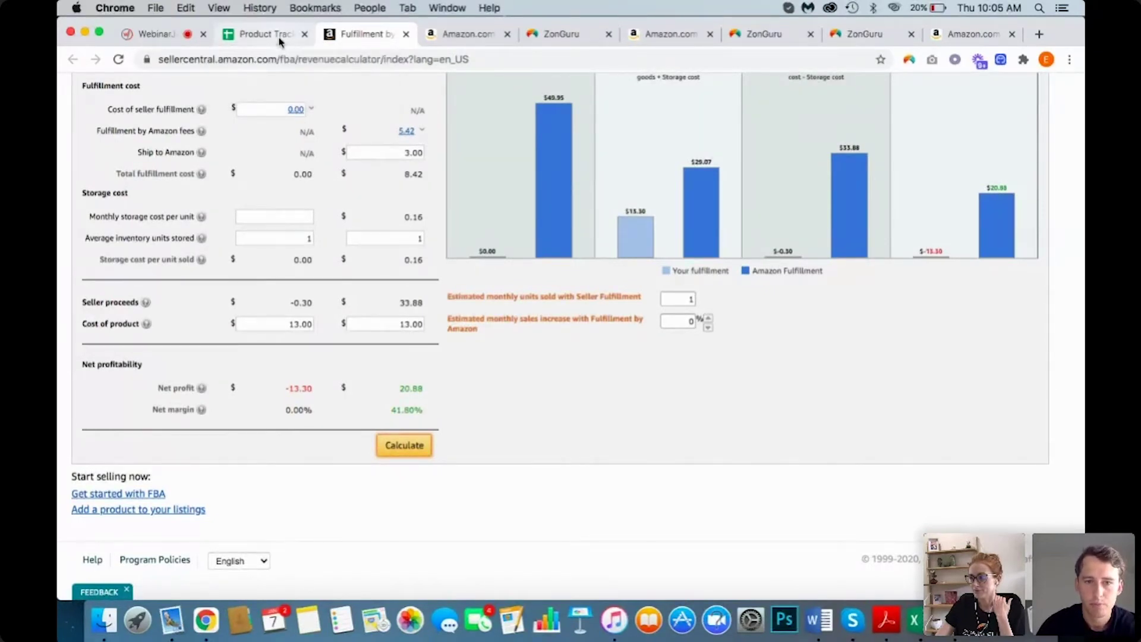
# Step: In the Product Tracker Sheet's Gardening Tools row, enter 20.88 as the Sea Est Profit $ and 41 as the Sea Est Profit %
pyautogui.click(280, 37)
pyautogui.click(434, 417)
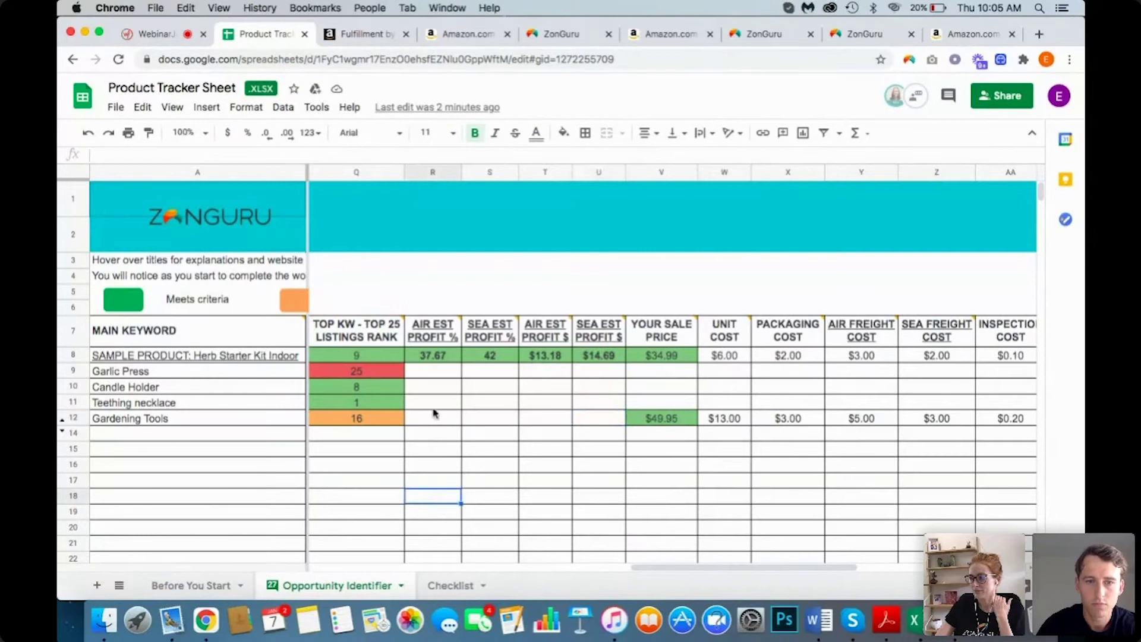
pyautogui.press('Right')
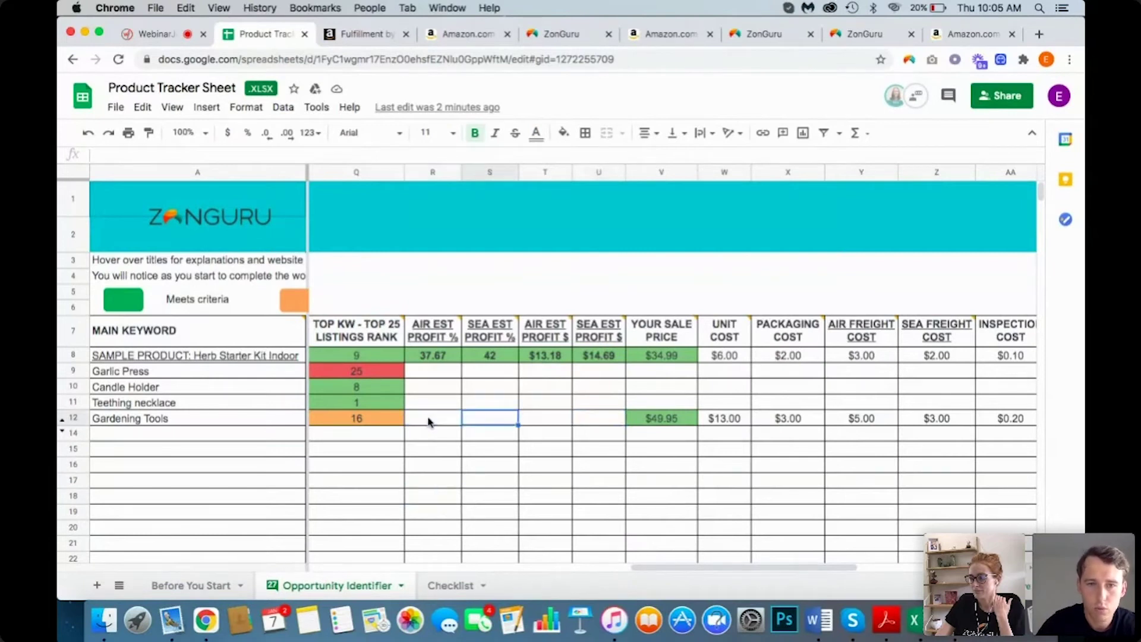
pyautogui.press('Right')
pyautogui.press('Right')
pyautogui.write('20.88')
pyautogui.press('Left')
pyautogui.press('Left')
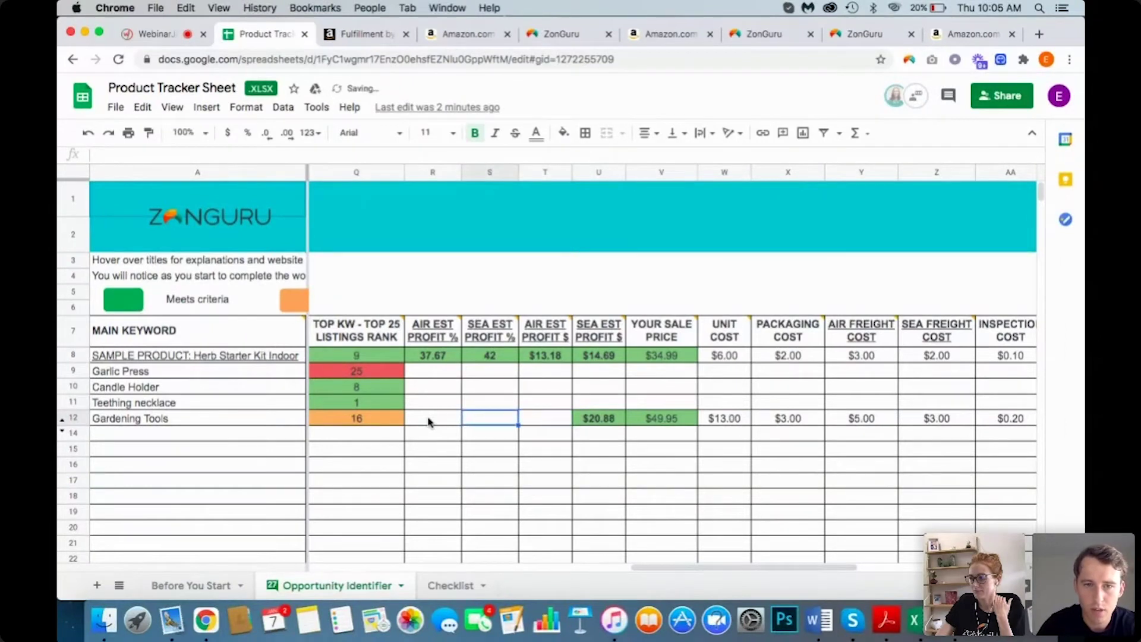
pyautogui.write('41')
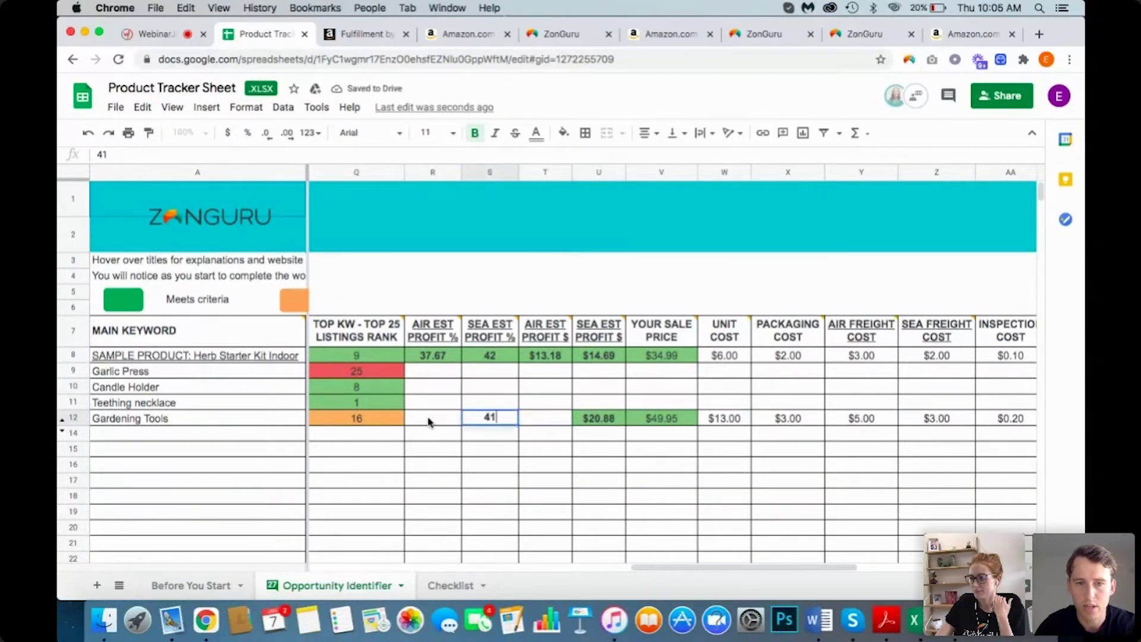
pyautogui.press('Right')
pyautogui.press('Right')
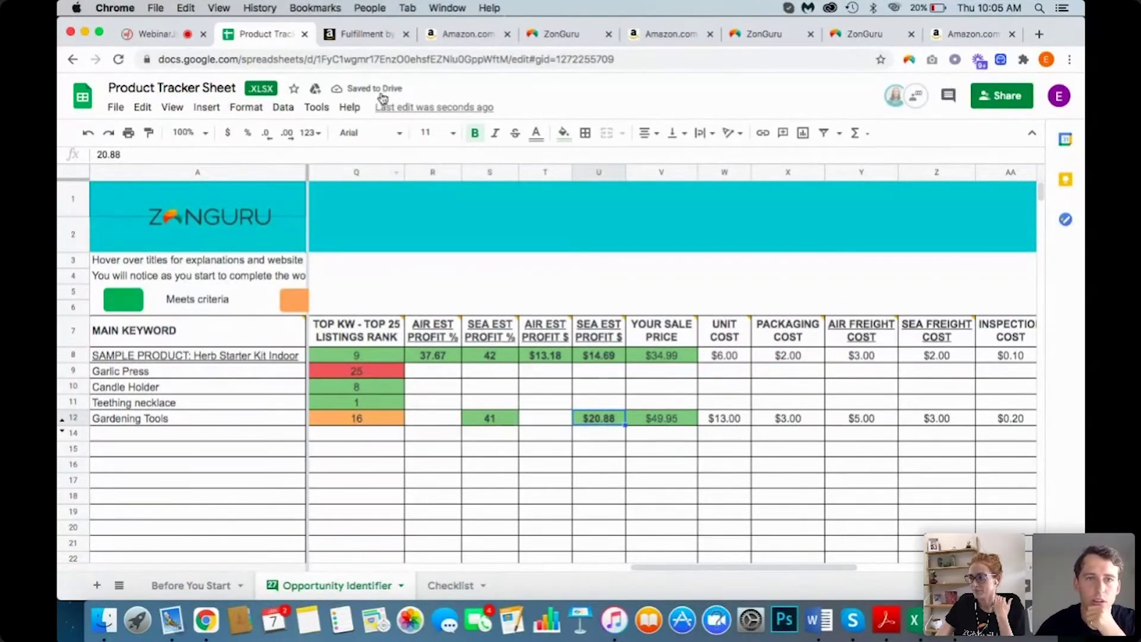
# Step: In the FBA Revenue Calculator, set Ship to Amazon to 5 and the cost of product to 16, and recalculate the Amazon Fulfillment profit
pyautogui.click(369, 36)
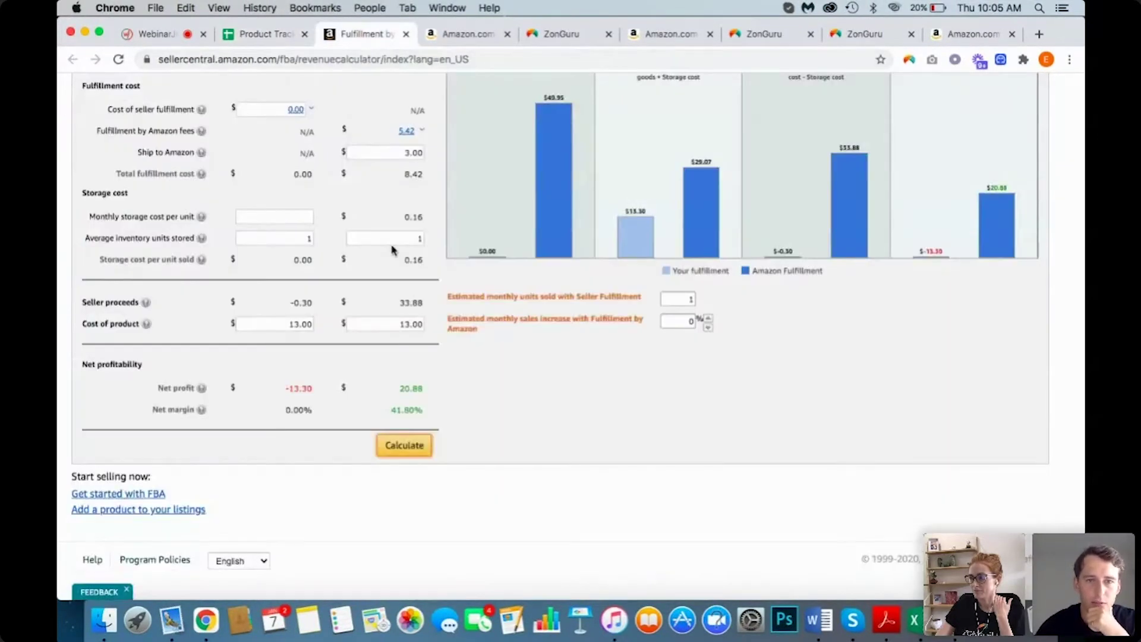
pyautogui.scroll(2, 392, 249)
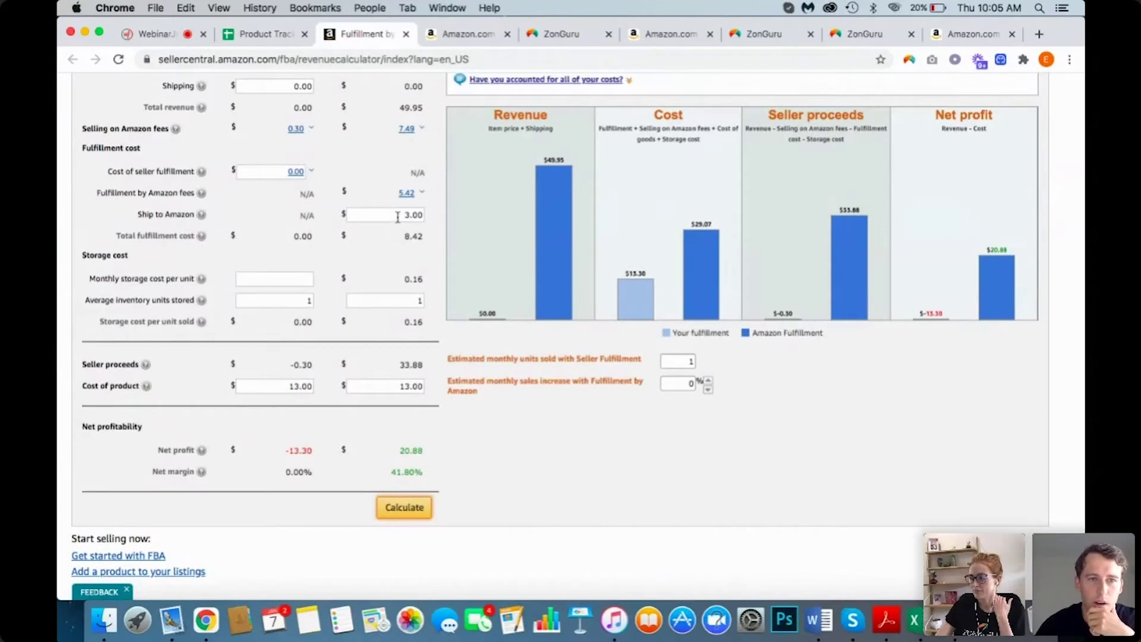
pyautogui.scroll(1, 398, 216)
pyautogui.scroll(-1, 398, 224)
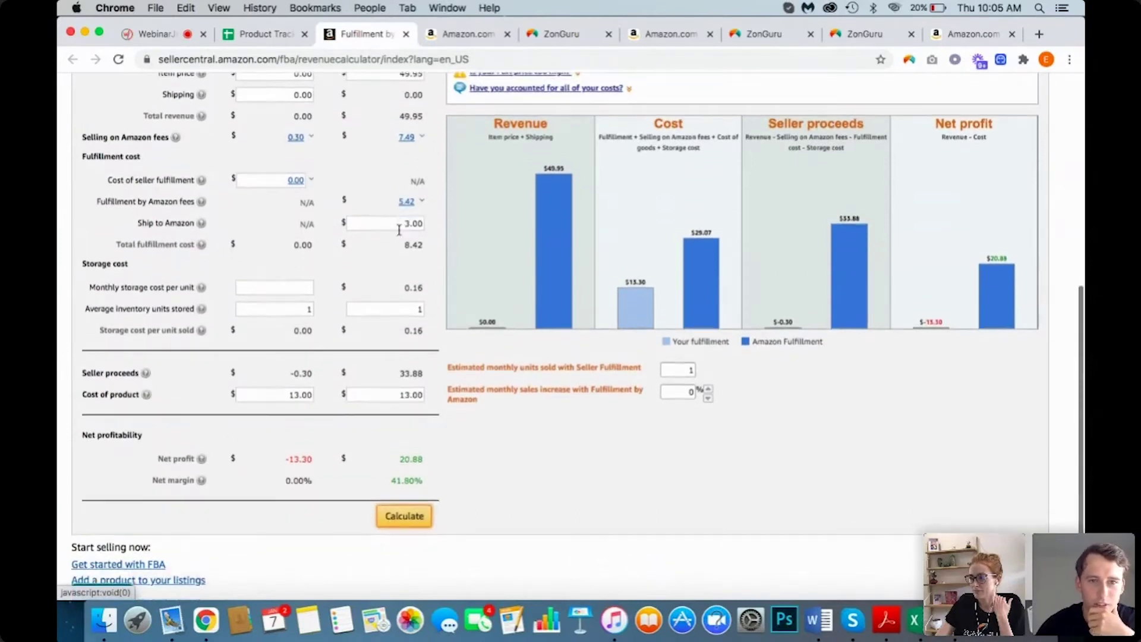
pyautogui.moveTo(397, 218); pyautogui.dragTo(464, 228)
pyautogui.write('5')
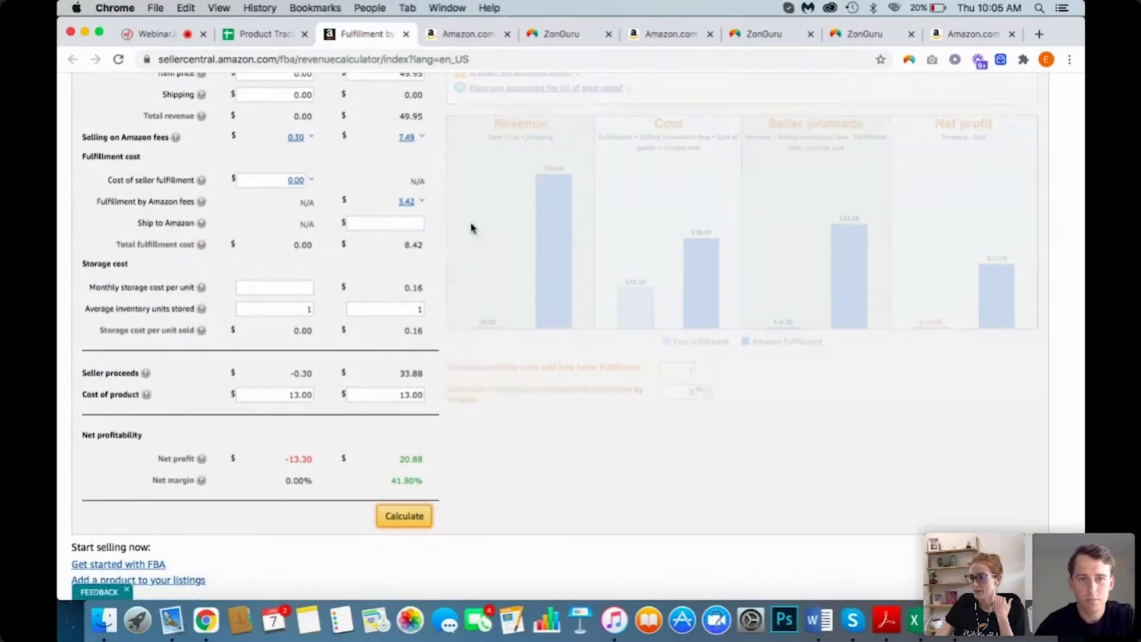
pyautogui.click(407, 523)
pyautogui.scroll(2, 410, 388)
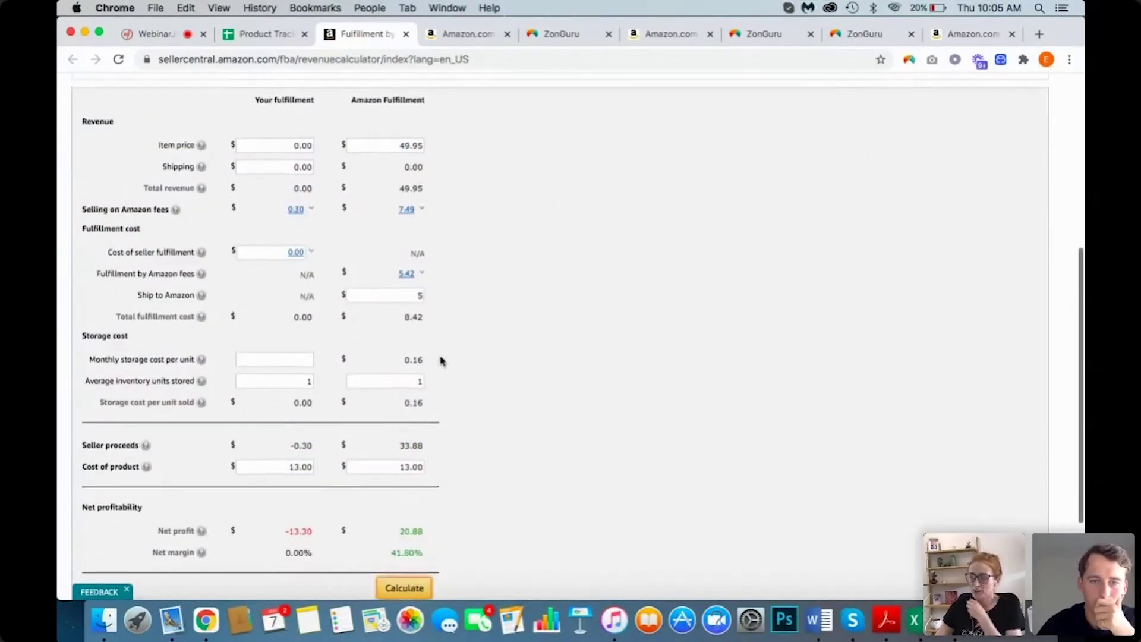
pyautogui.scroll(-2, 440, 359)
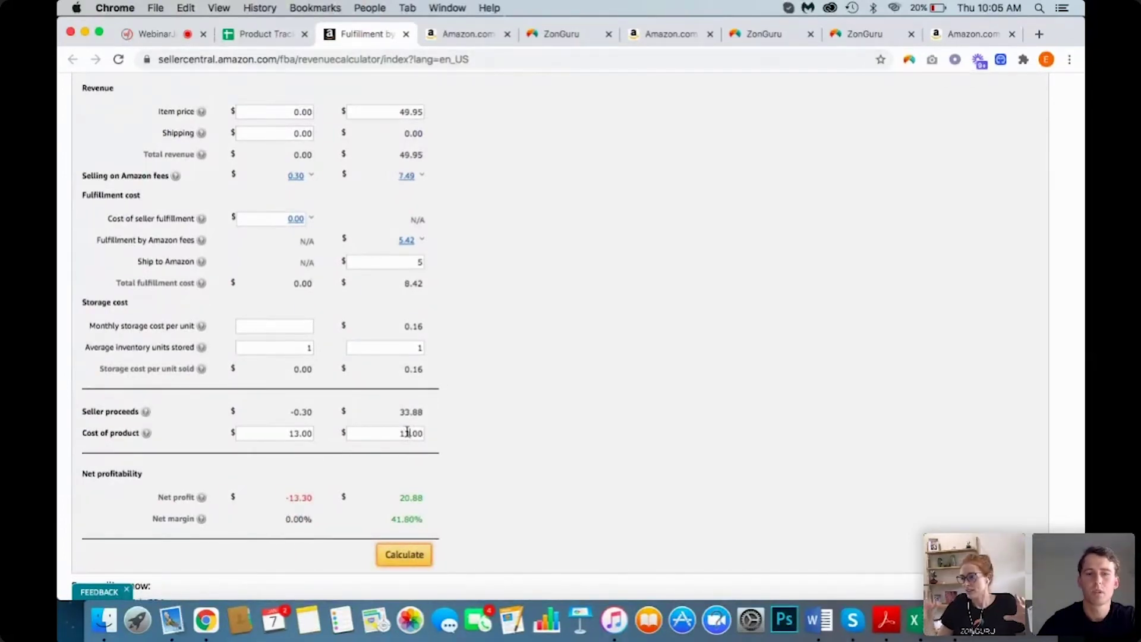
pyautogui.click(404, 554)
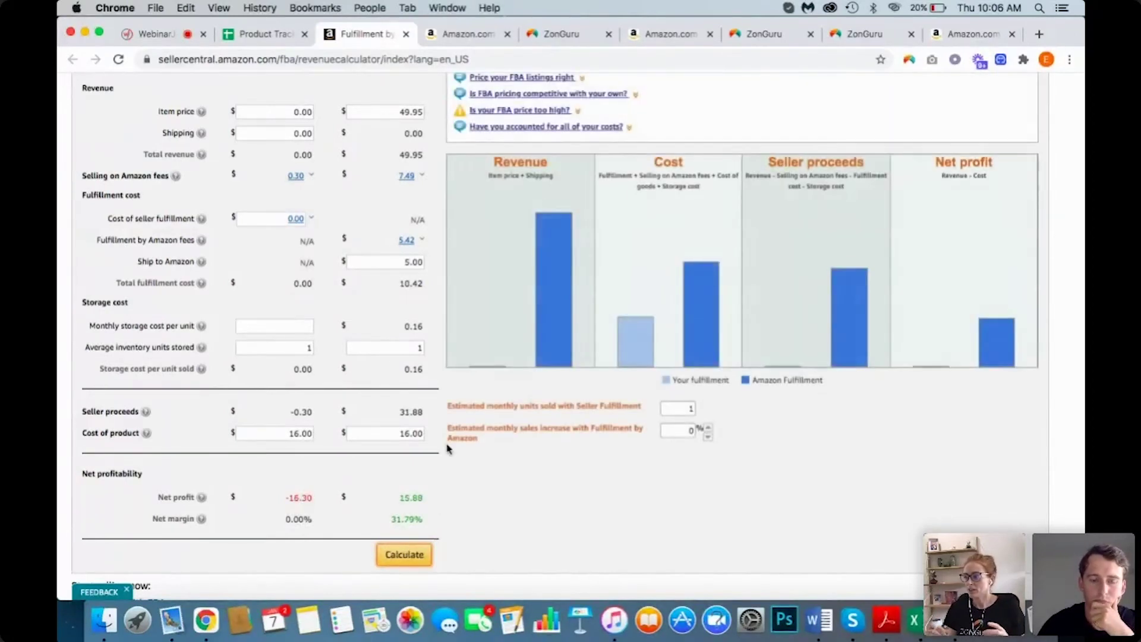
pyautogui.scroll(1, 450, 447)
pyautogui.scroll(-1, 450, 447)
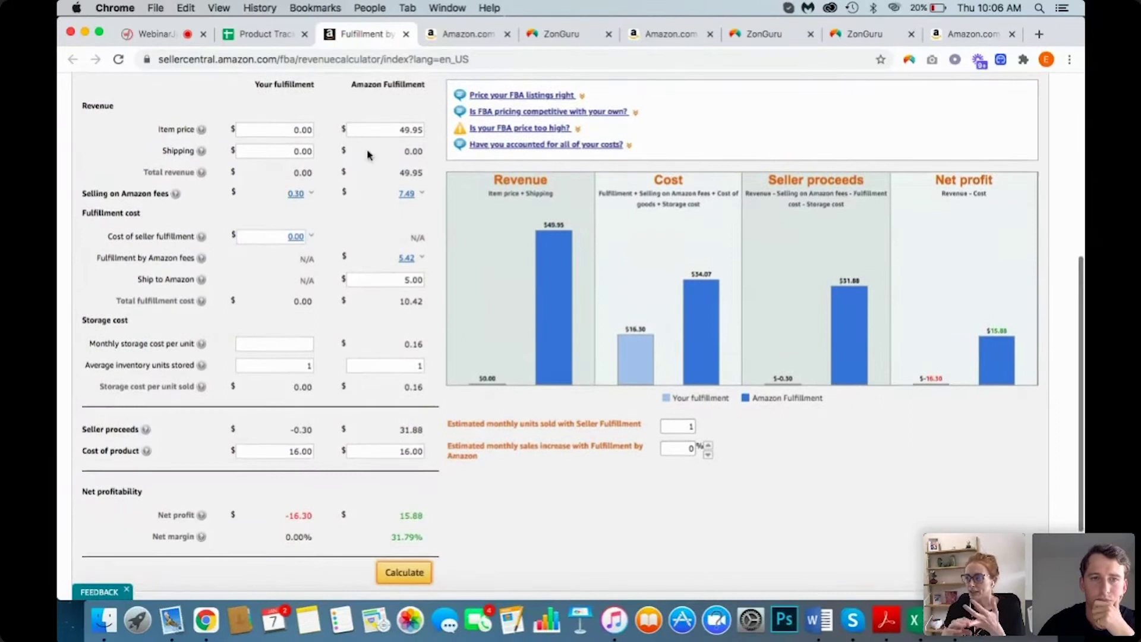
# Step: Record the air freight results in the Product Tracker Sheet's Gardening Tools row: Air Est Profit $ 15.88 and Air Est Profit % 31.70
pyautogui.click(270, 38)
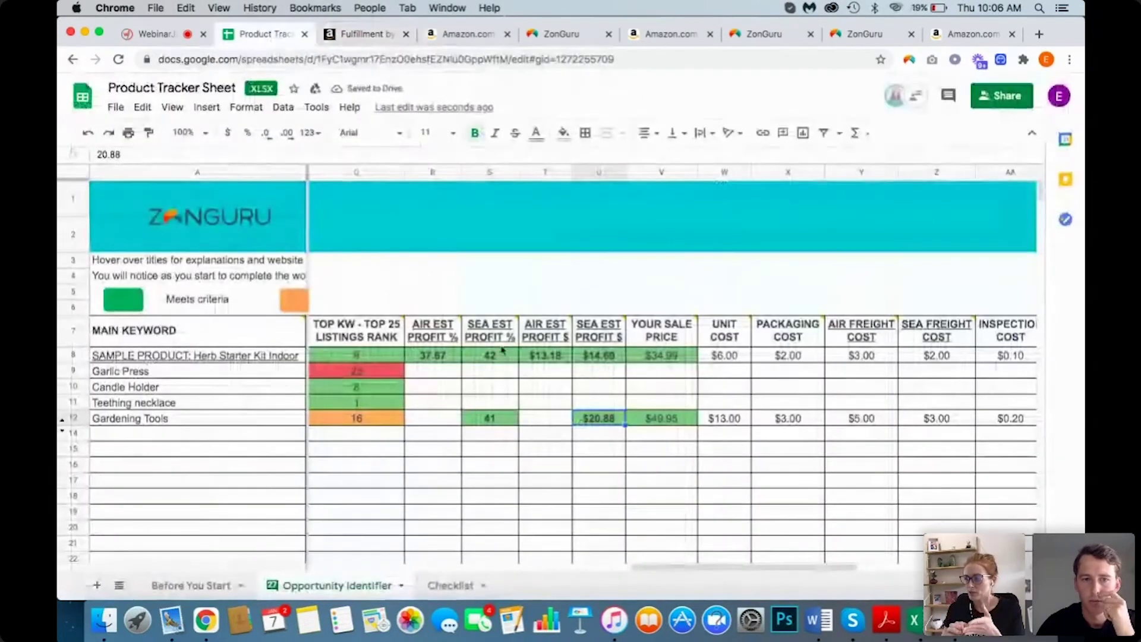
pyautogui.click(529, 421)
pyautogui.write('15.88')
pyautogui.press('Left')
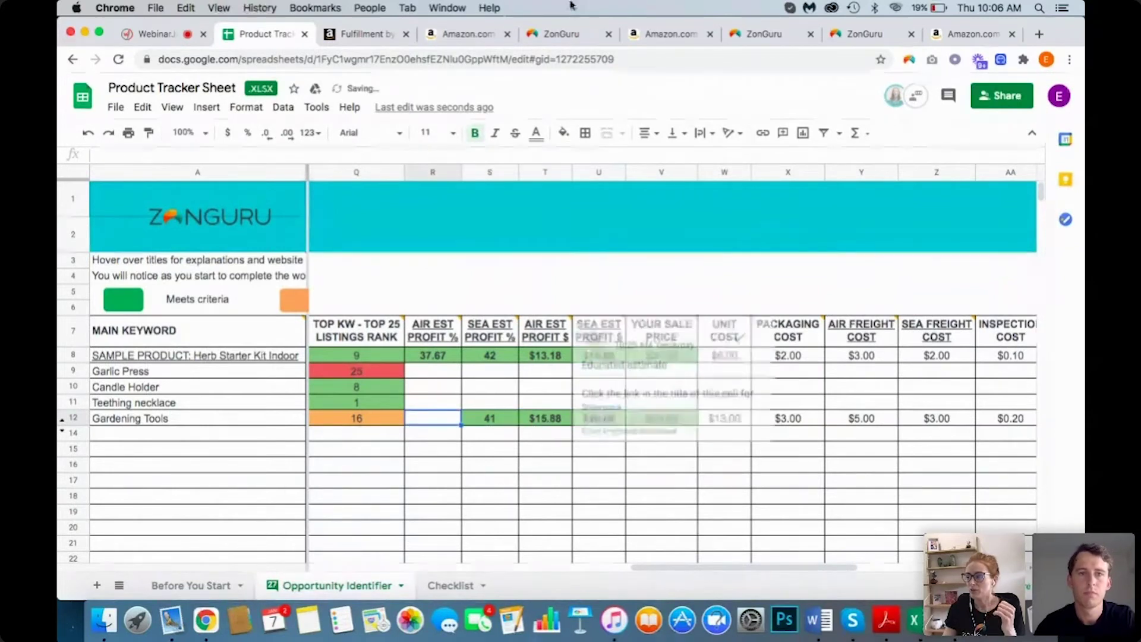
pyautogui.click(324, 35)
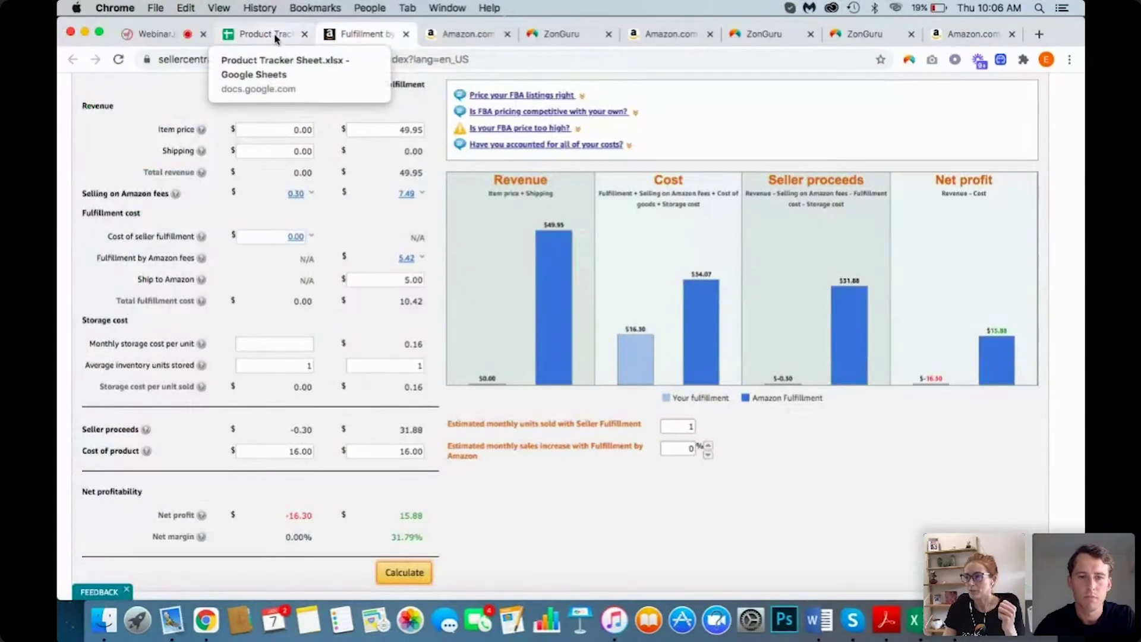
pyautogui.click(275, 35)
pyautogui.write('31.70')
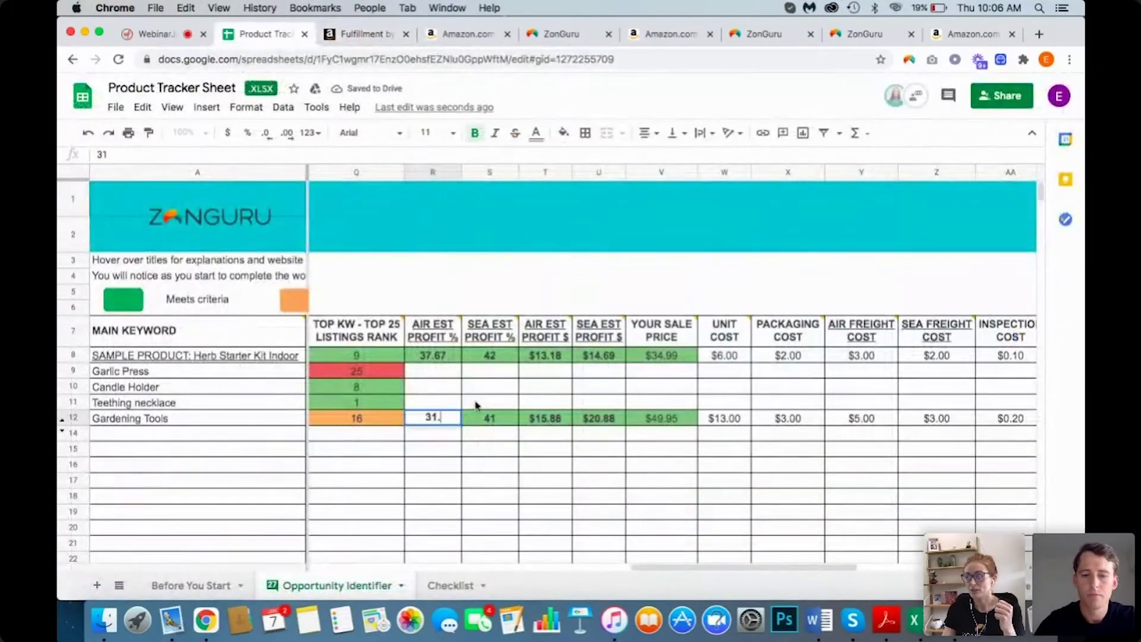
pyautogui.press('Tab')
pyautogui.press('Tab')
pyautogui.press('Tab')
pyautogui.press('Tab')
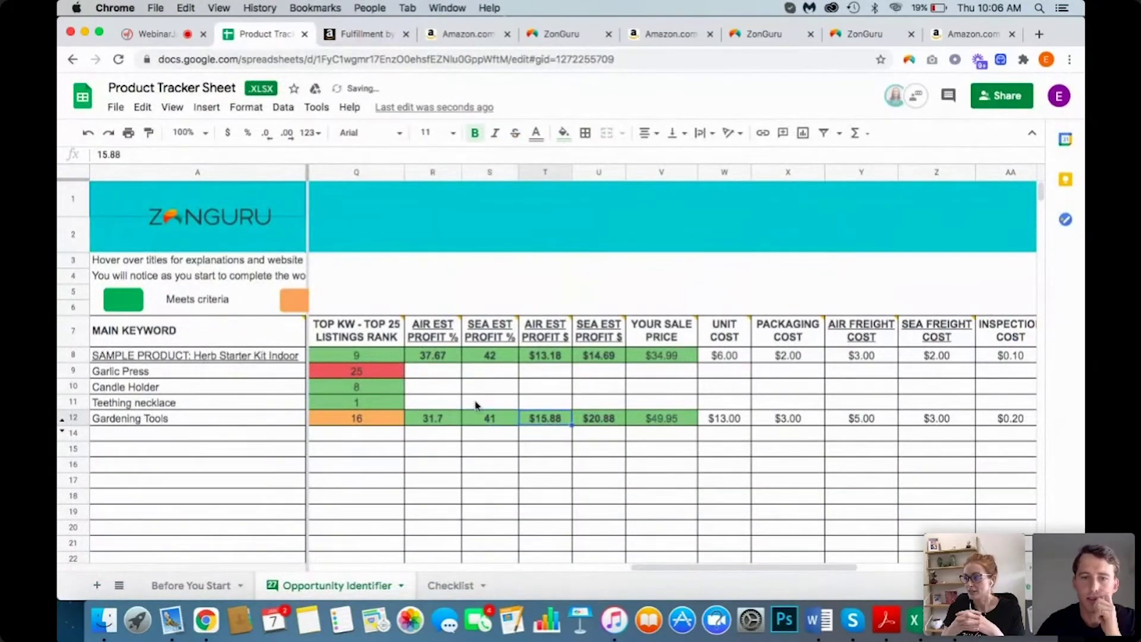
# Step: Review the air and sea profit estimates in the Gardening Tools row and clear its Air Est Profit $ value
pyautogui.hotkey('shift', 'Tab')
pyautogui.hotkey('shift', 'Tab')
pyautogui.hotkey('shift', 'Tab')
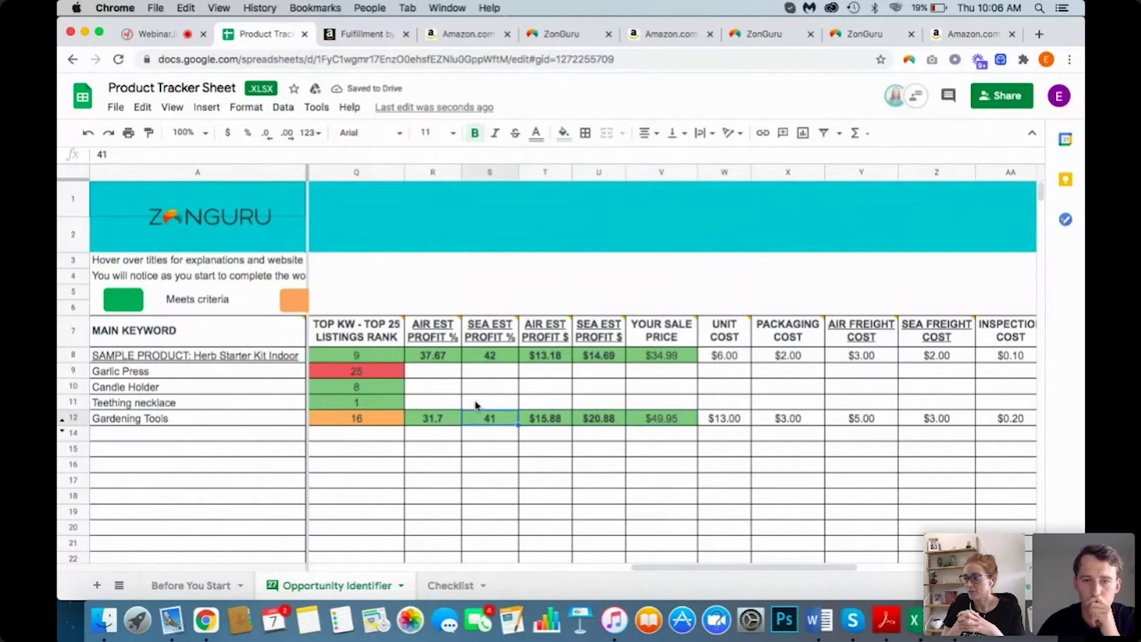
pyautogui.press('Tab')
pyautogui.press('Tab')
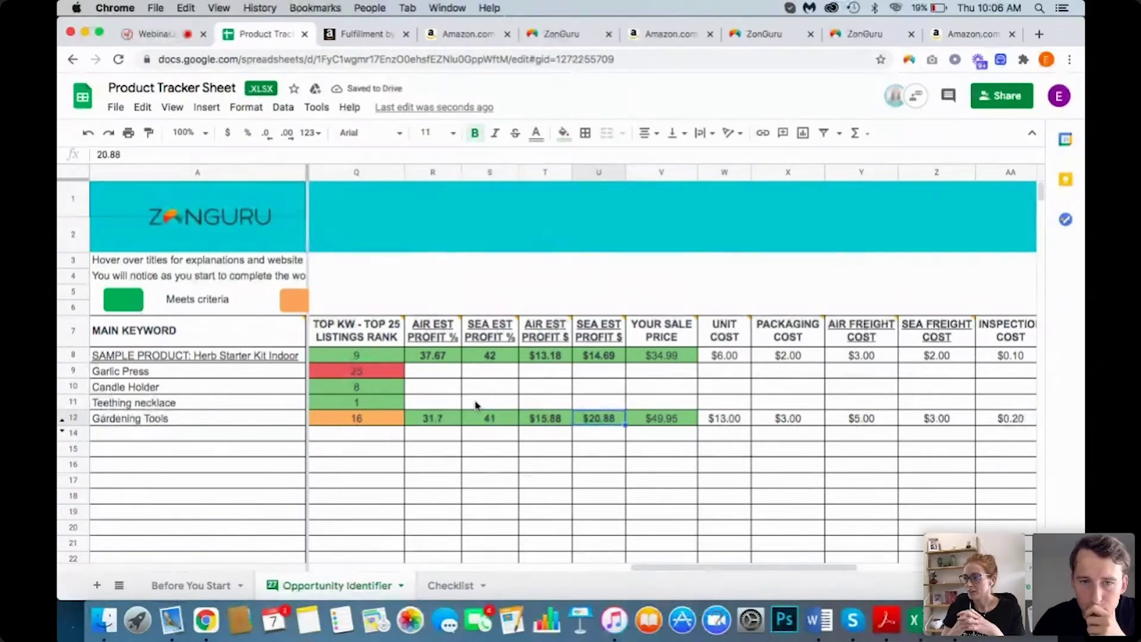
pyautogui.hotkey('shift', 'Tab')
pyautogui.press('Tab')
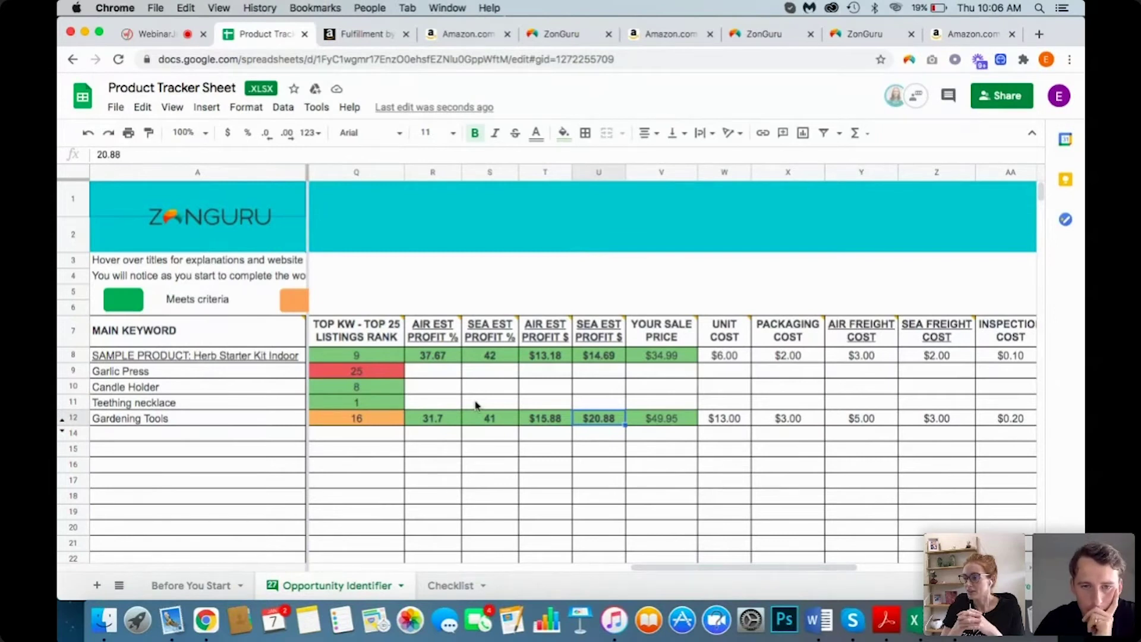
pyautogui.press('Tab')
pyautogui.hotkey('shift', 'Tab')
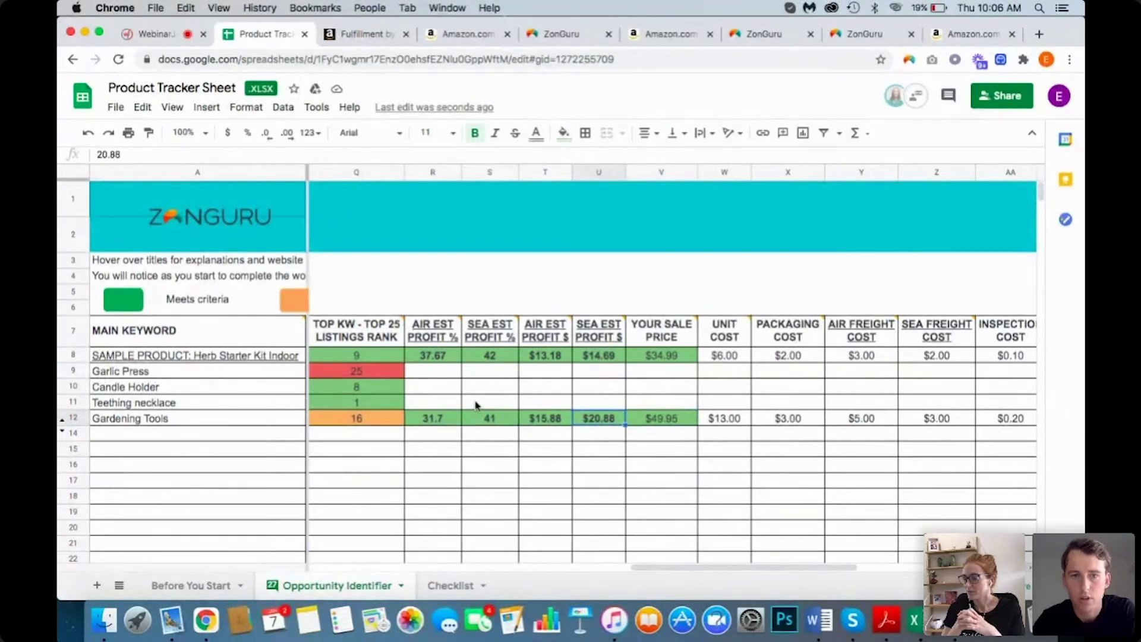
pyautogui.hotkey('shift', 'Tab')
pyautogui.press('BackSpace')
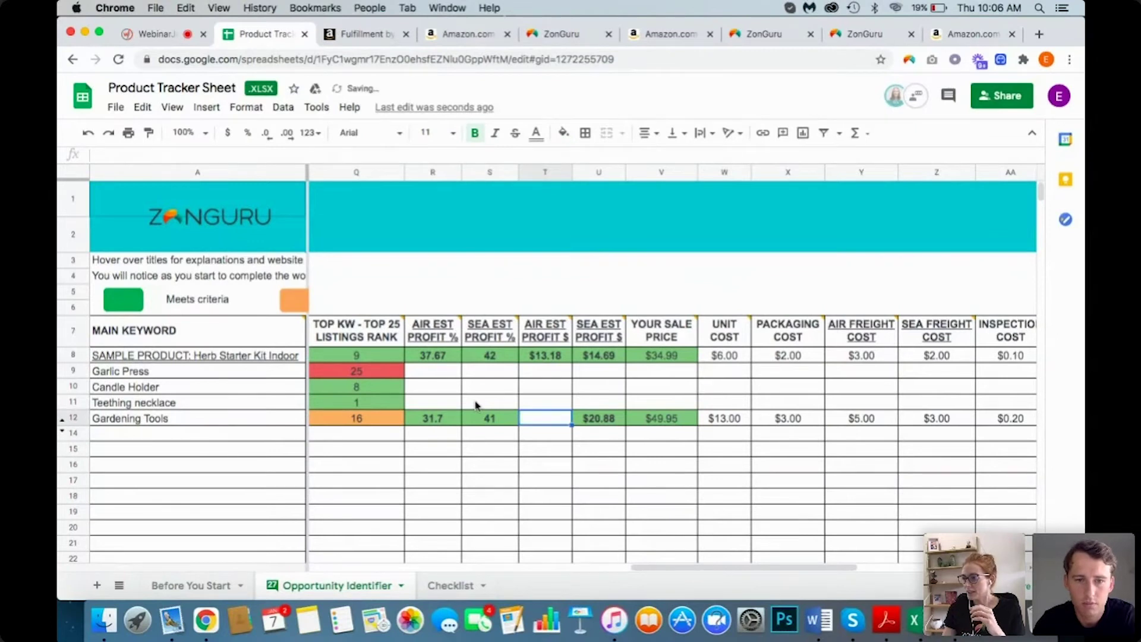
# Step: Set the Ship to Amazon cost to 3 in the FBA Revenue Calculator and recalculate the profit for sea freight
pyautogui.click(363, 34)
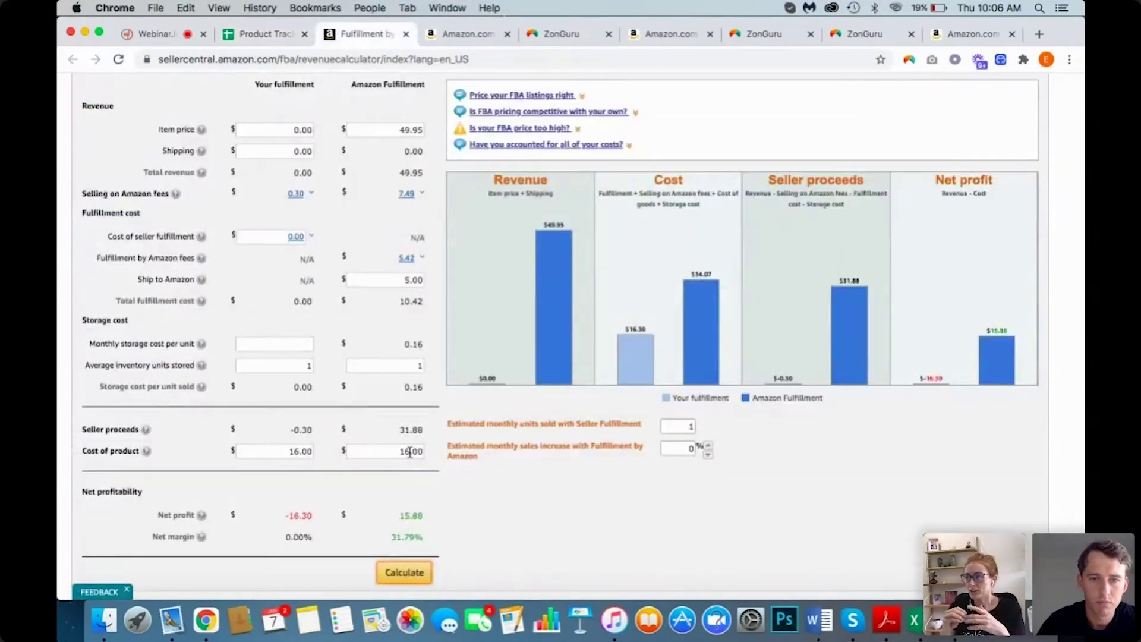
pyautogui.click(410, 280)
pyautogui.press('BackSpace')
pyautogui.write('3')
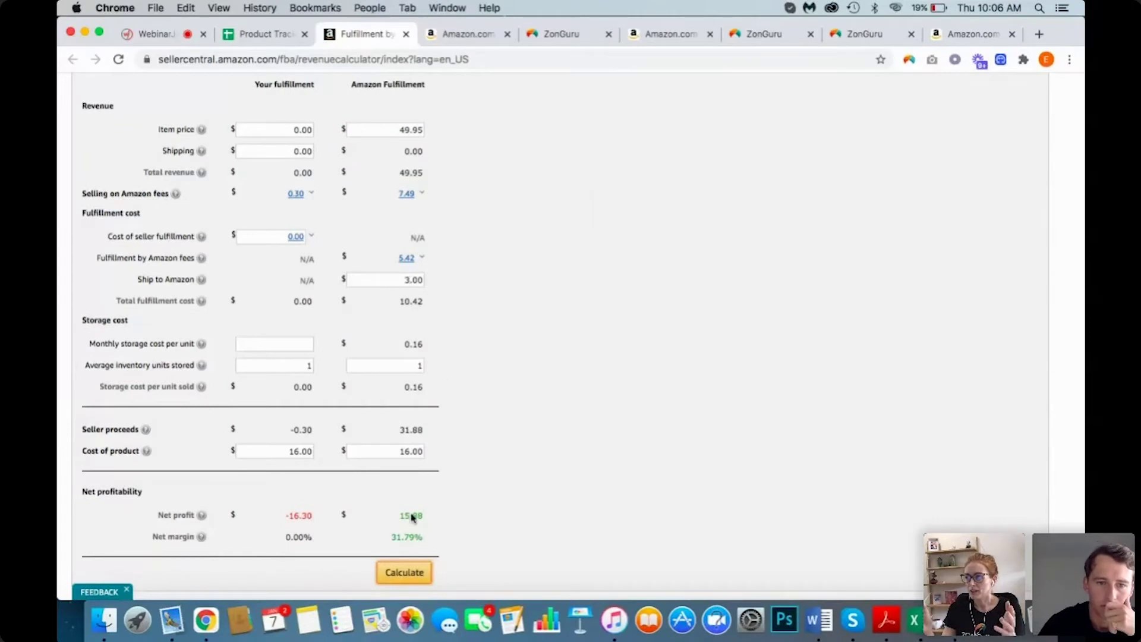
pyautogui.click(408, 572)
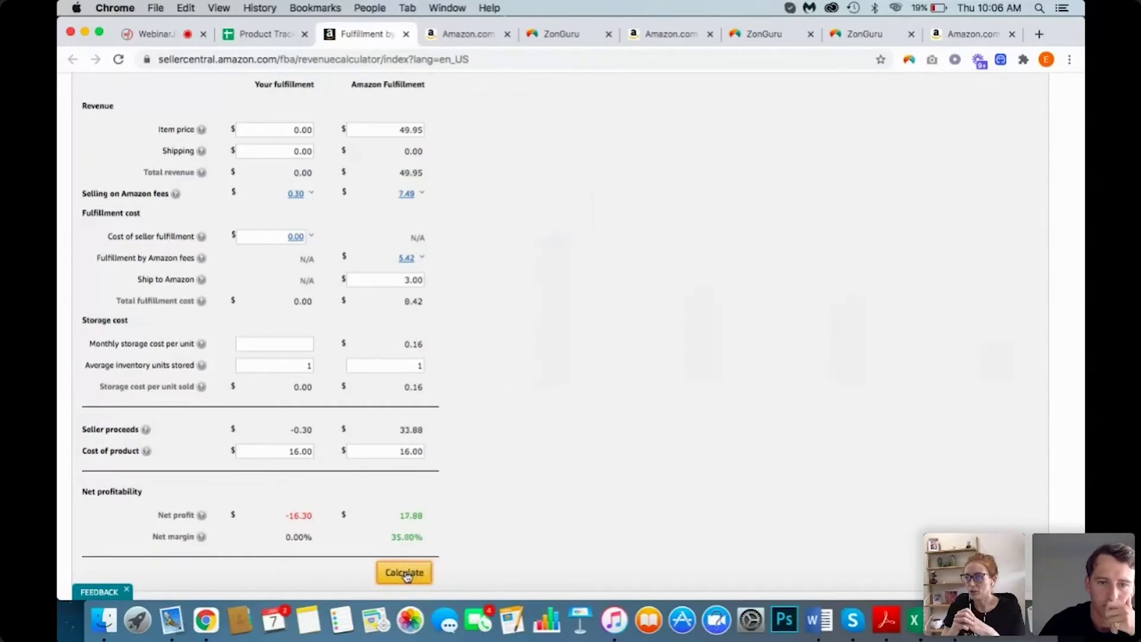
# Step: In the Product Tracker Sheet's Gardening Tools row, set the Sea Est Profit $ to 17 and the Sea Est Profit % to 35
pyautogui.click(265, 34)
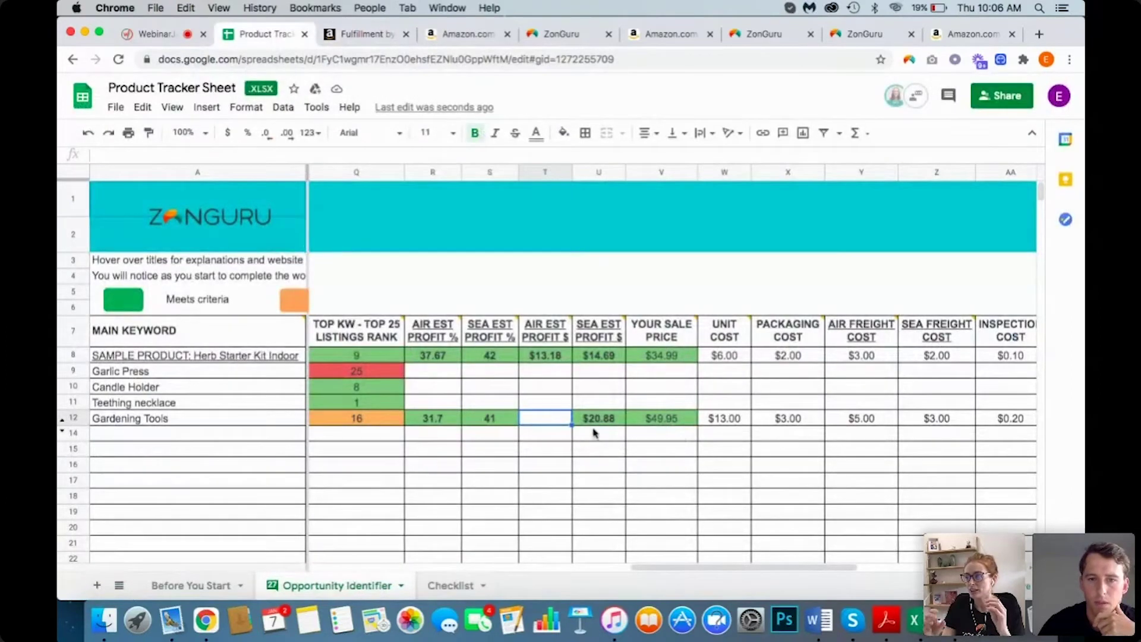
pyautogui.click(598, 420)
pyautogui.write('1')
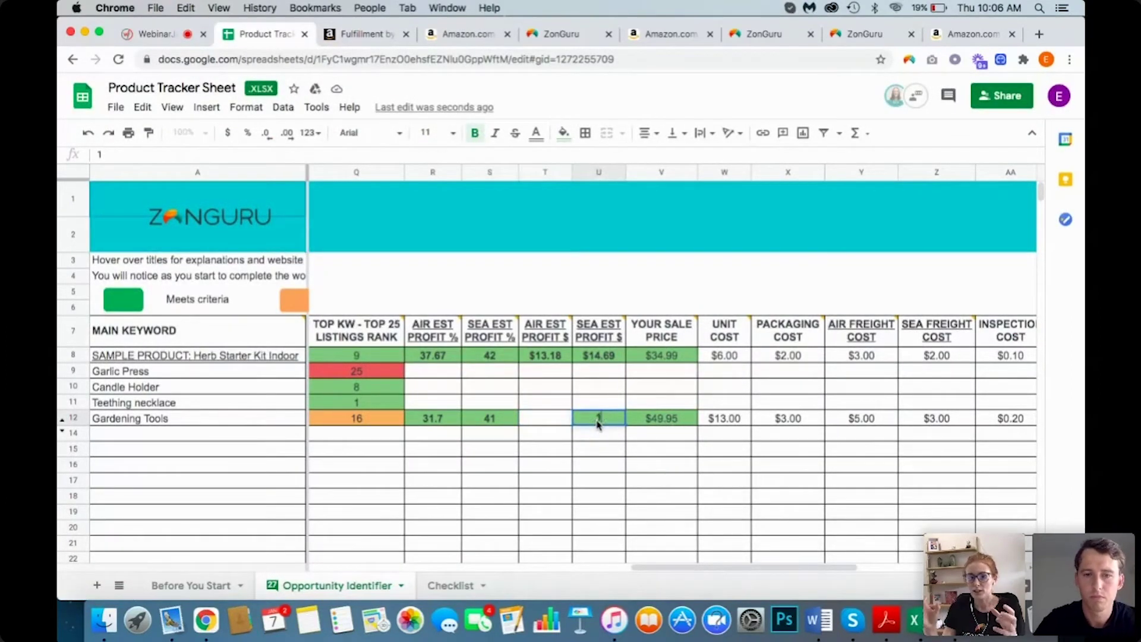
pyautogui.press('Left')
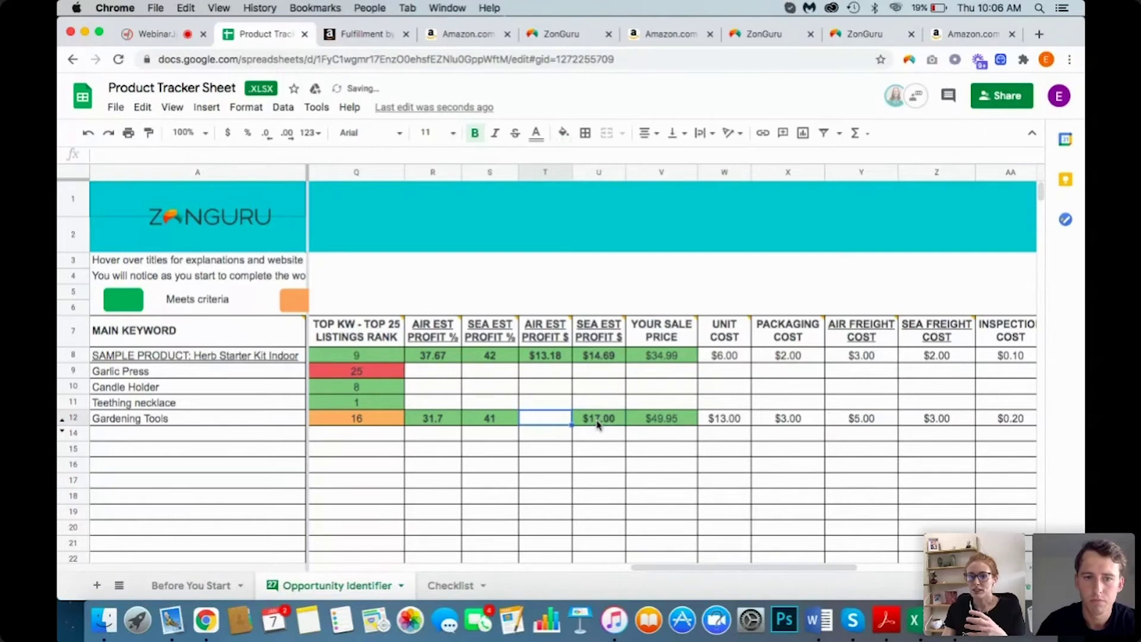
pyautogui.press('Left')
pyautogui.write('35')
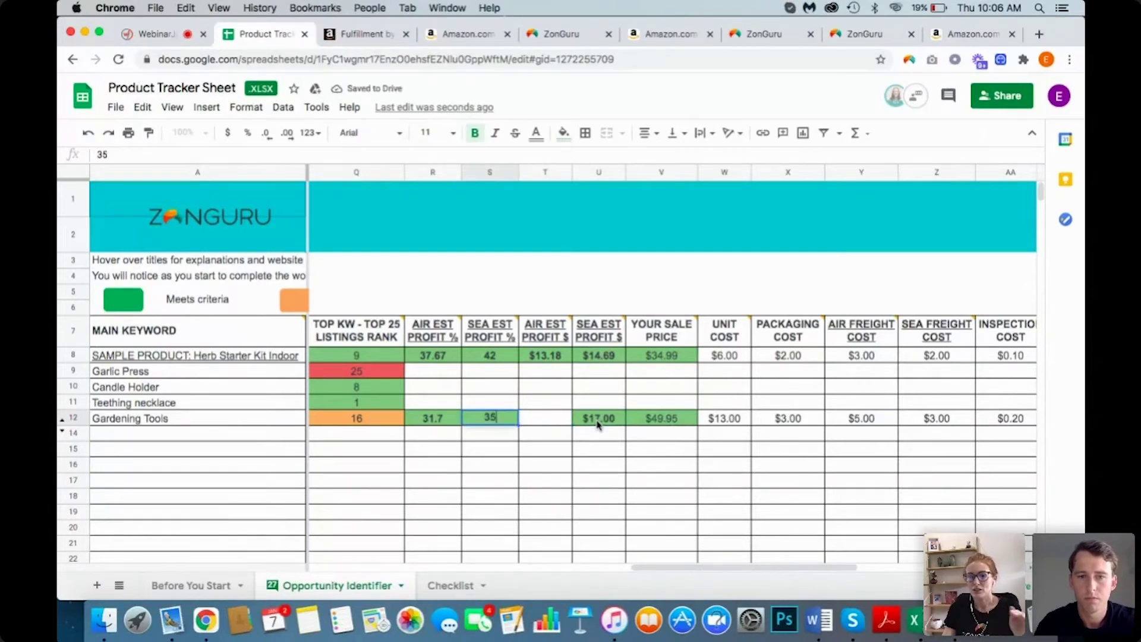
# Step: Enter 41 as the Gardening Tools row's Air Est Profit $
pyautogui.press('Right')
pyautogui.write('41')
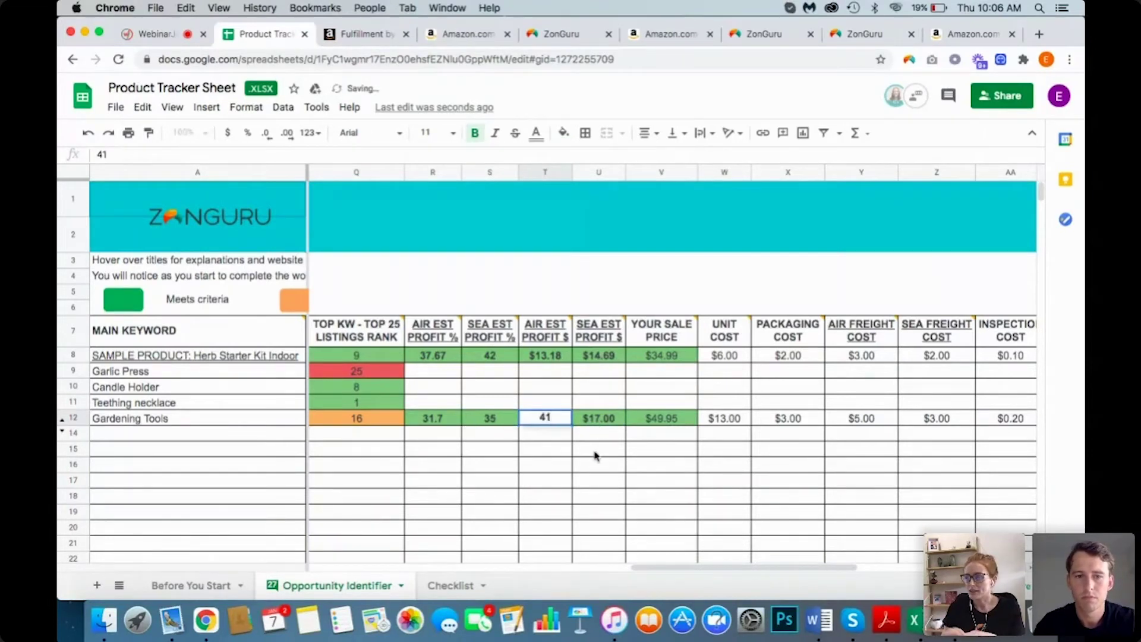
pyautogui.click(591, 482)
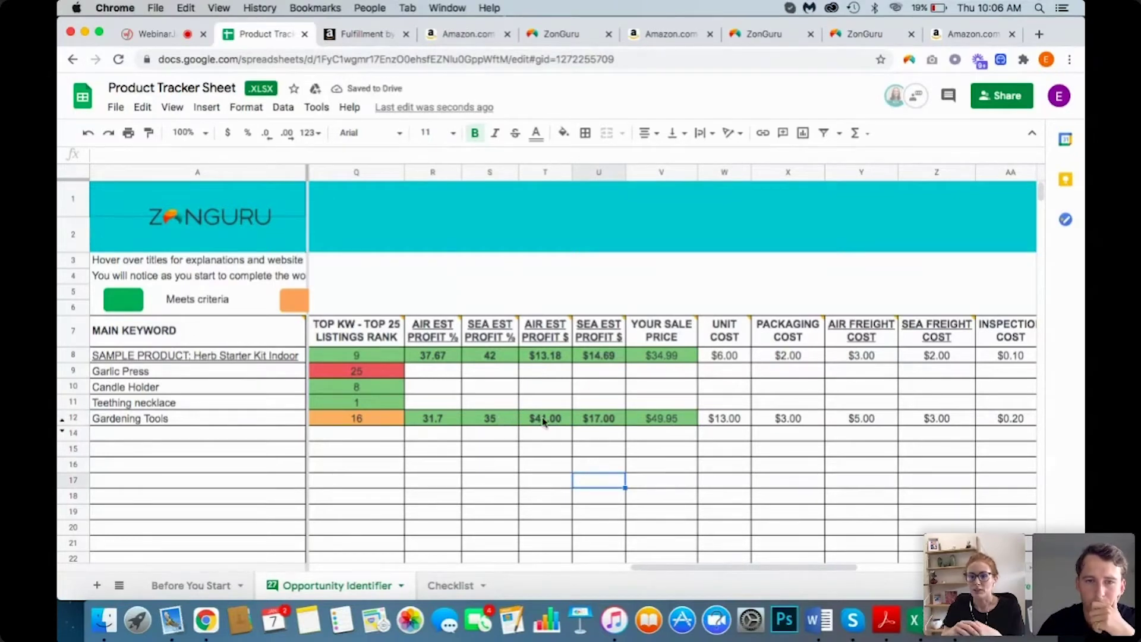
# Step: Set the FBA Revenue Calculator's Ship to Amazon cost back to 5 and recalculate to recheck the air freight profit
pyautogui.click(545, 419)
pyautogui.moveTo(279, 35); pyautogui.dragTo(251, 34)
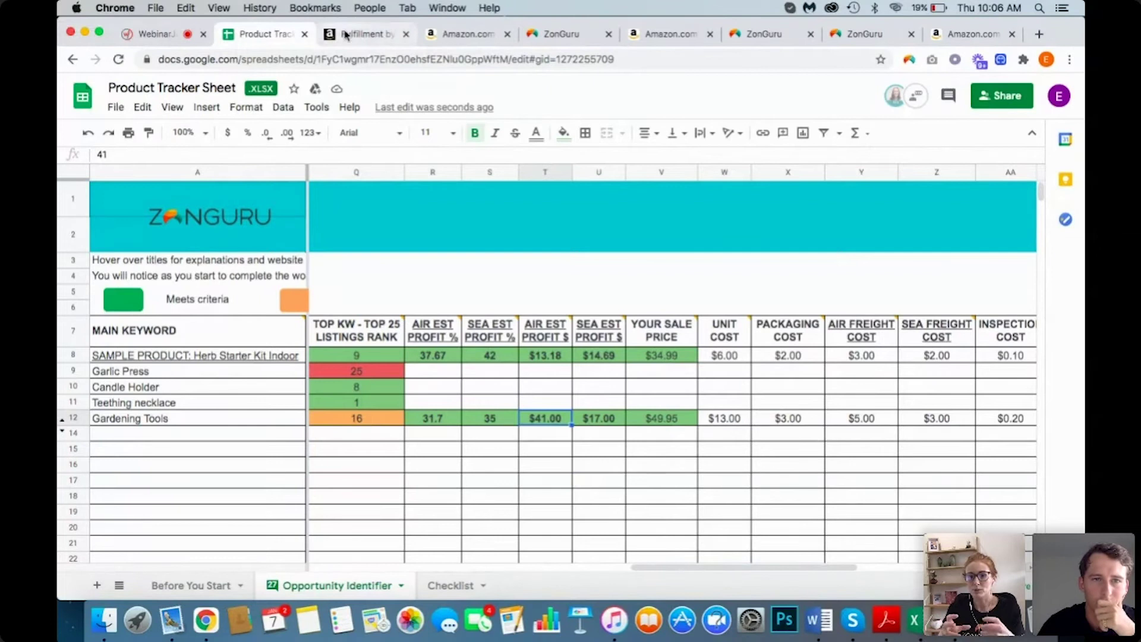
pyautogui.click(351, 35)
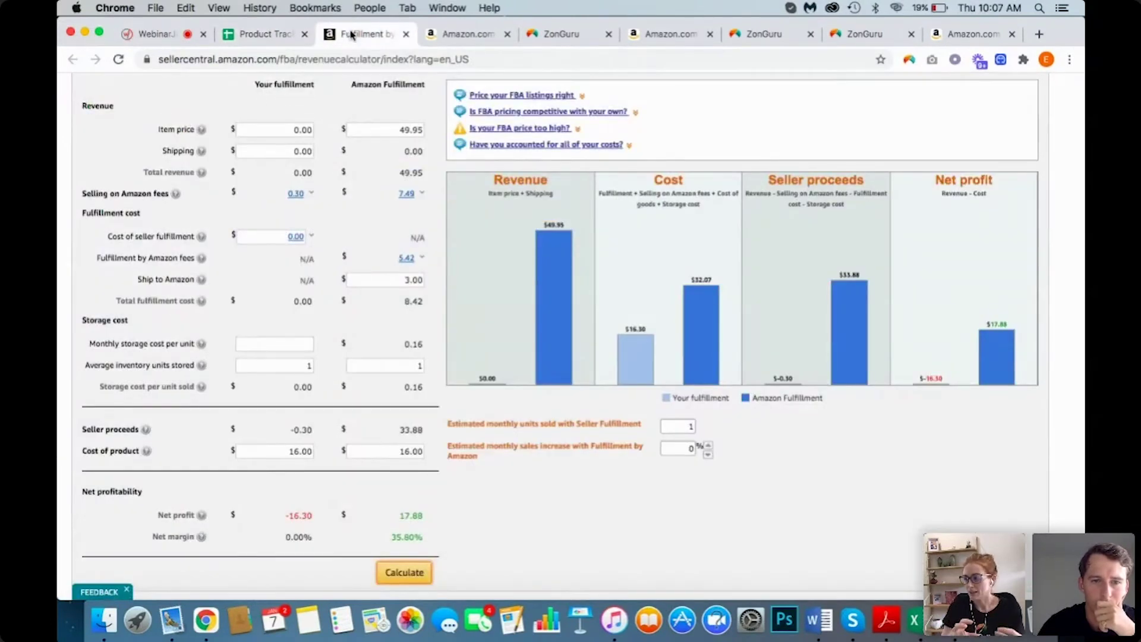
pyautogui.doubleClick(409, 277)
pyautogui.write('5')
pyautogui.click(402, 573)
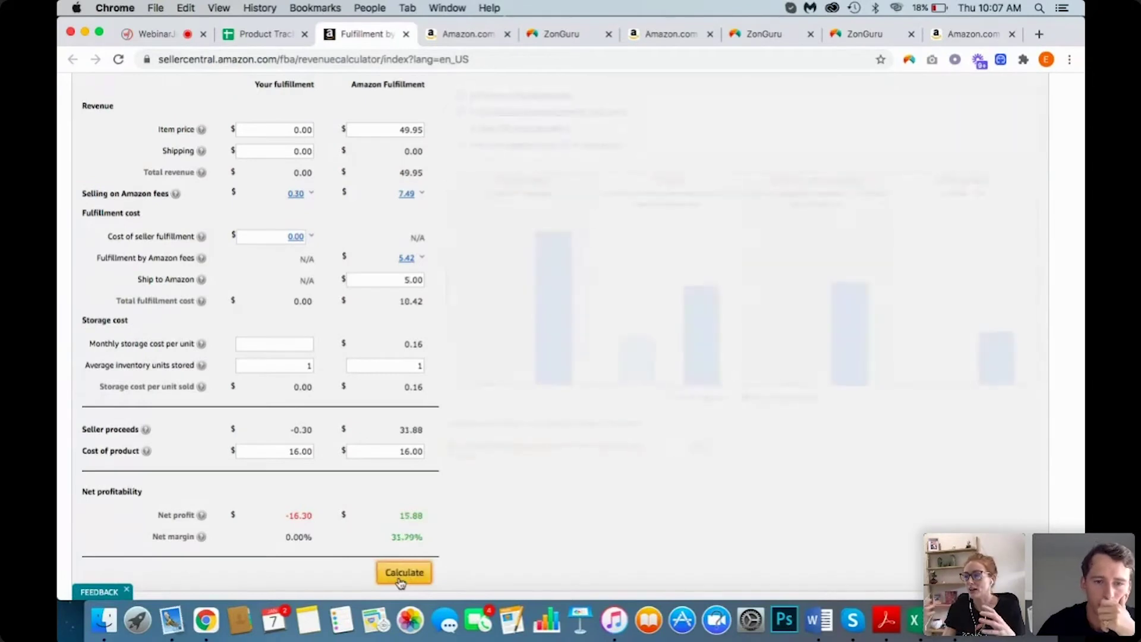
# Step: In the Product Tracker Sheet, enter 31 as the Gardening Tools row's Air Est Profit $
pyautogui.click(269, 36)
pyautogui.click(557, 423)
pyautogui.write('31')
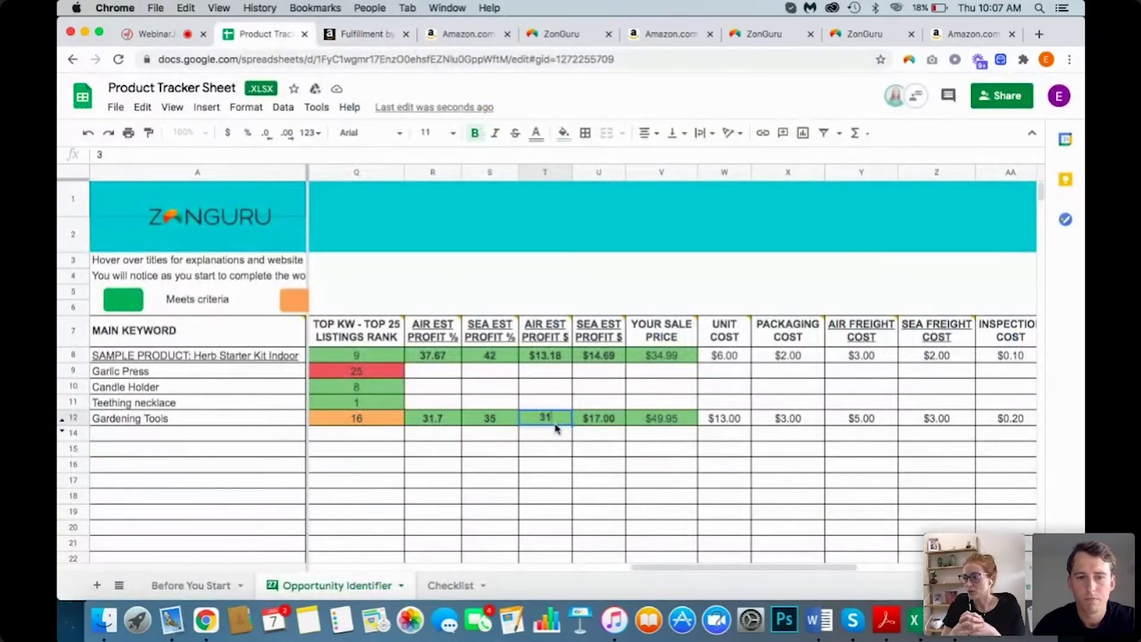
pyautogui.click(449, 423)
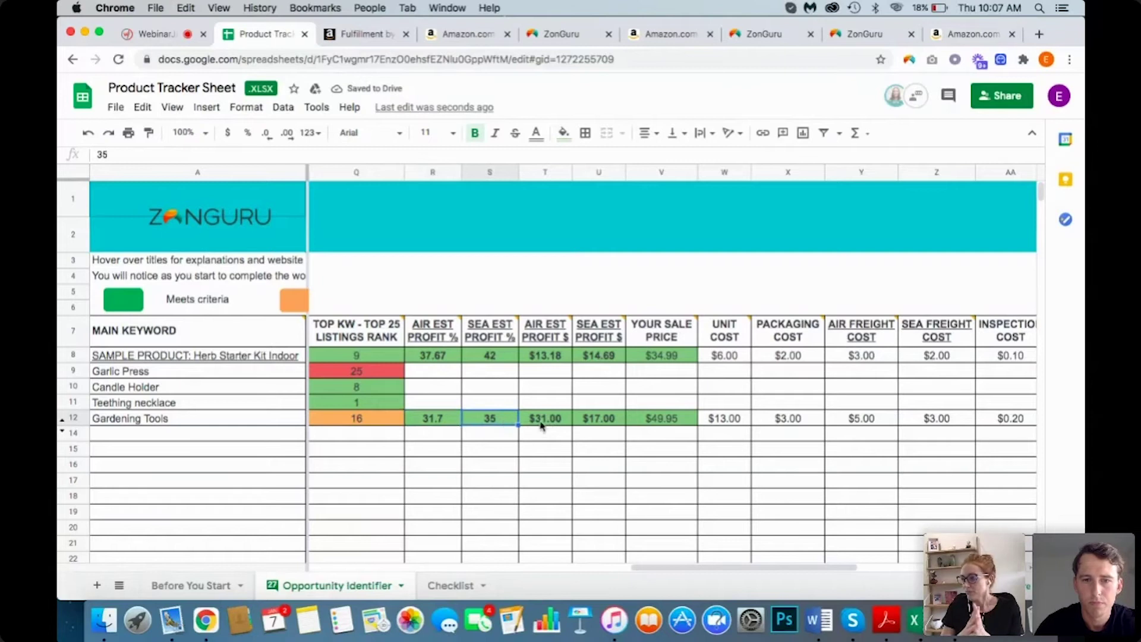
pyautogui.click(542, 425)
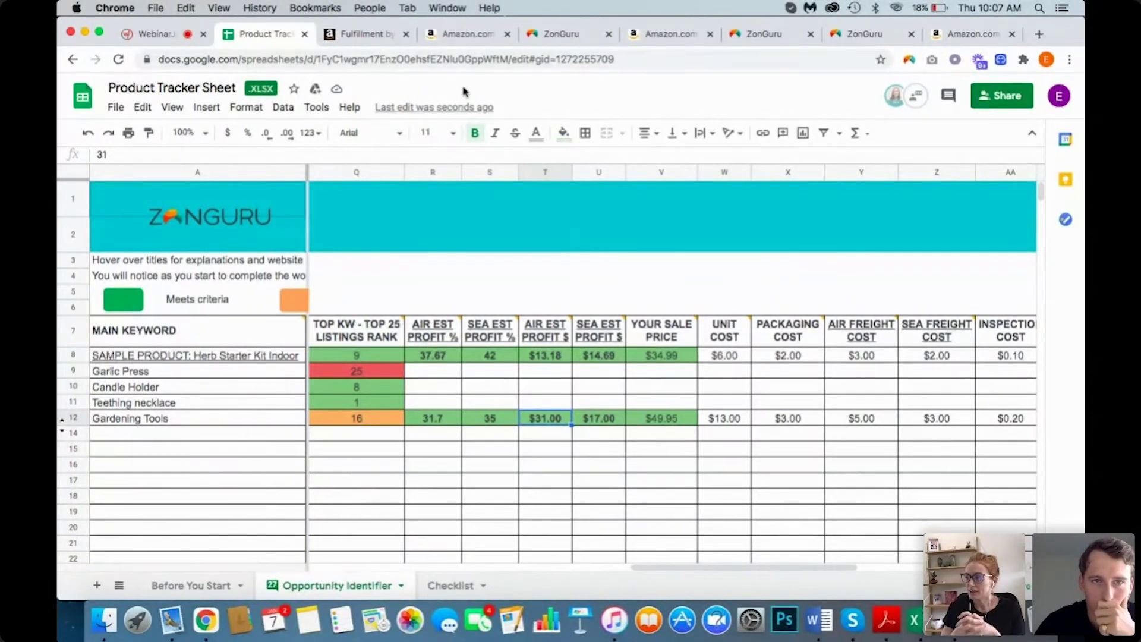
# Step: Recheck the profit in the FBA Revenue Calculator, and set the Gardening Tools row's Sea Est Profit $ to 15.88 and Sea Est Profit % to 31
pyautogui.click(371, 36)
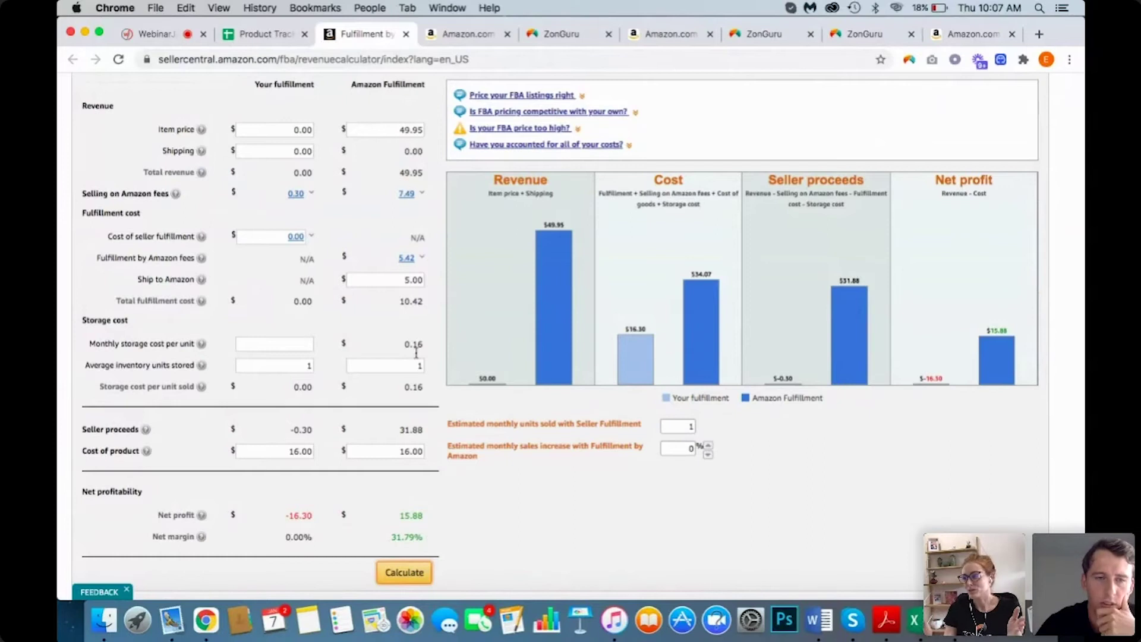
pyautogui.click(275, 38)
pyautogui.click(485, 469)
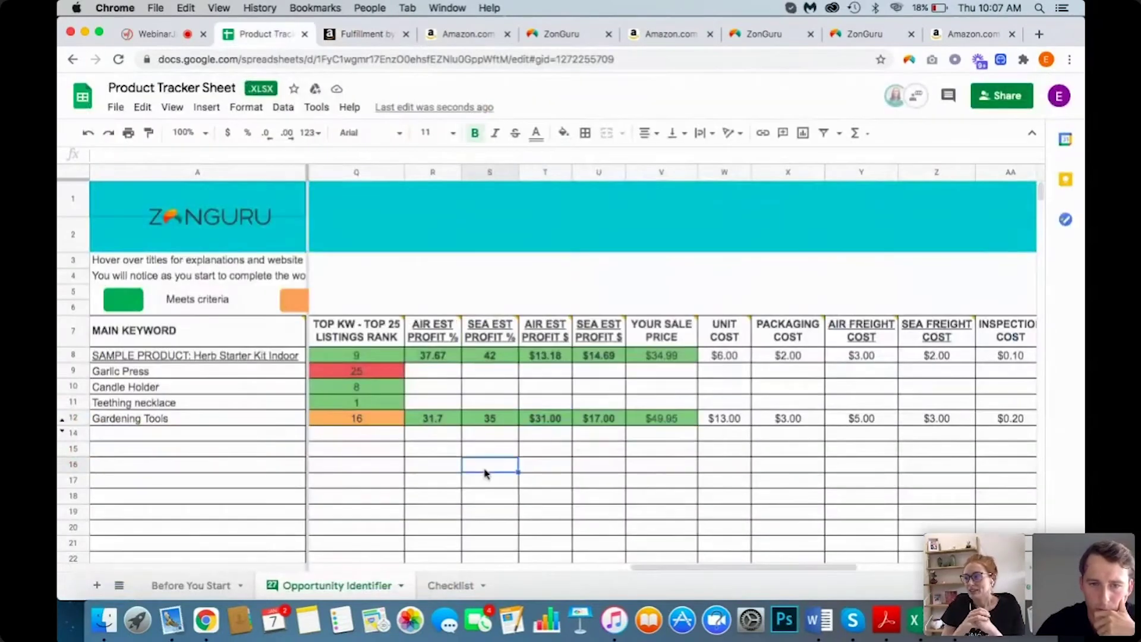
pyautogui.click(542, 438)
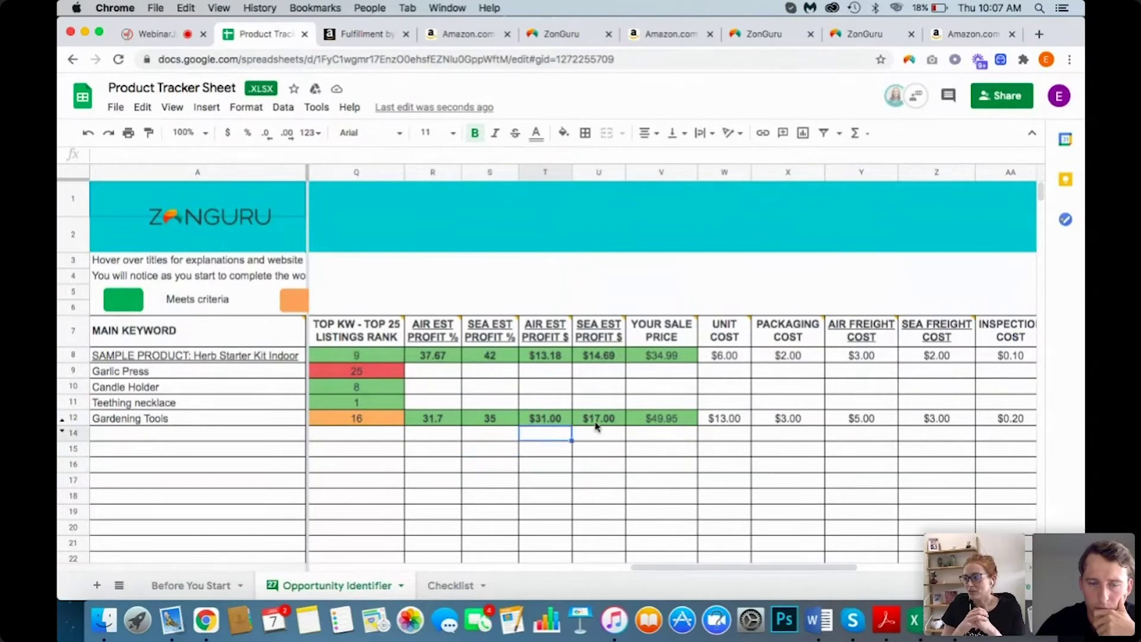
pyautogui.click(596, 423)
pyautogui.write('1')
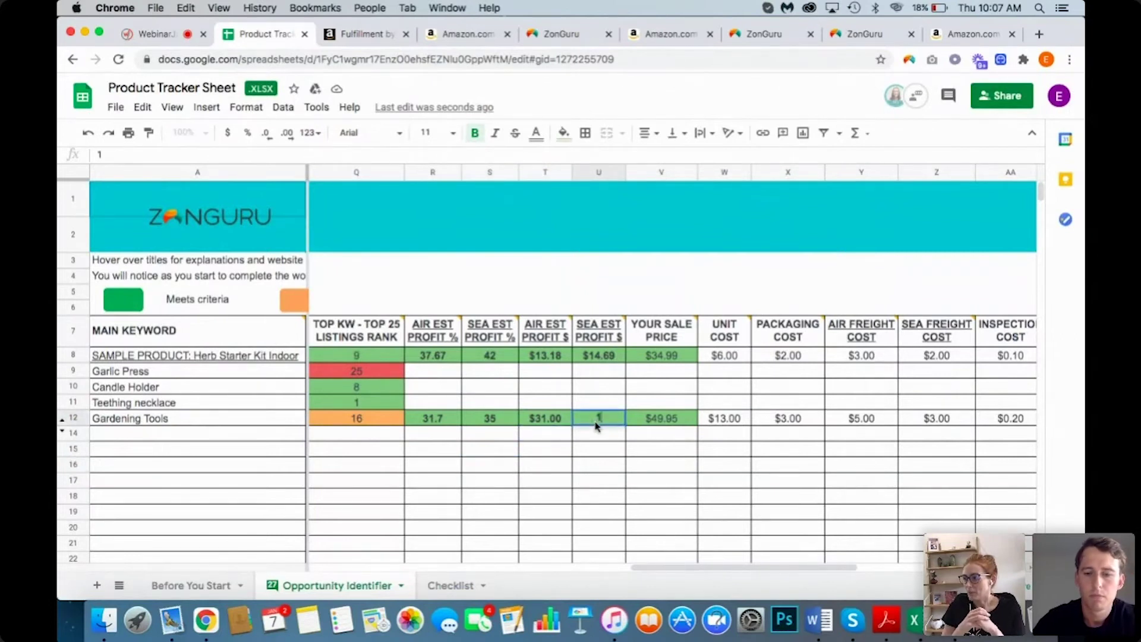
pyautogui.write('5.88')
pyautogui.press('Left')
pyautogui.press('Left')
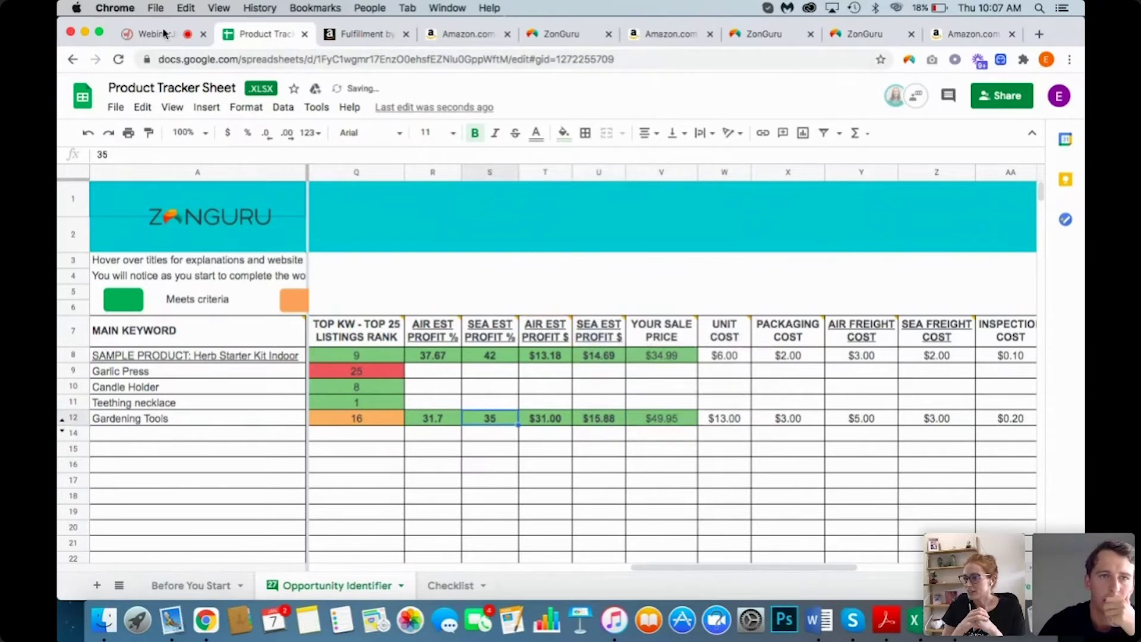
pyautogui.click(363, 36)
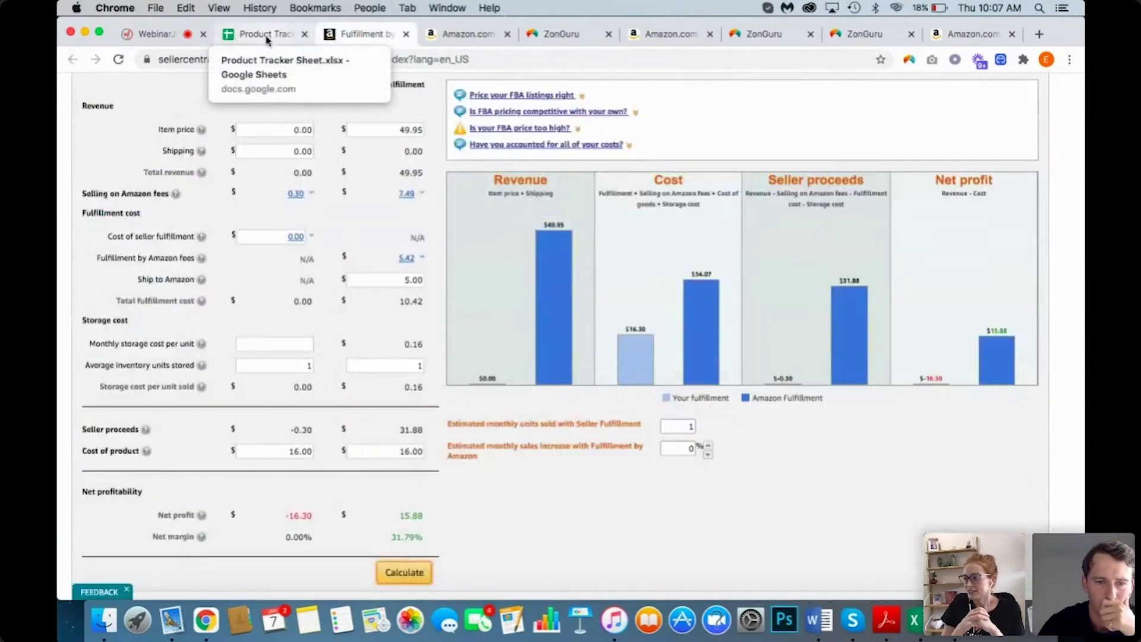
pyautogui.click(267, 37)
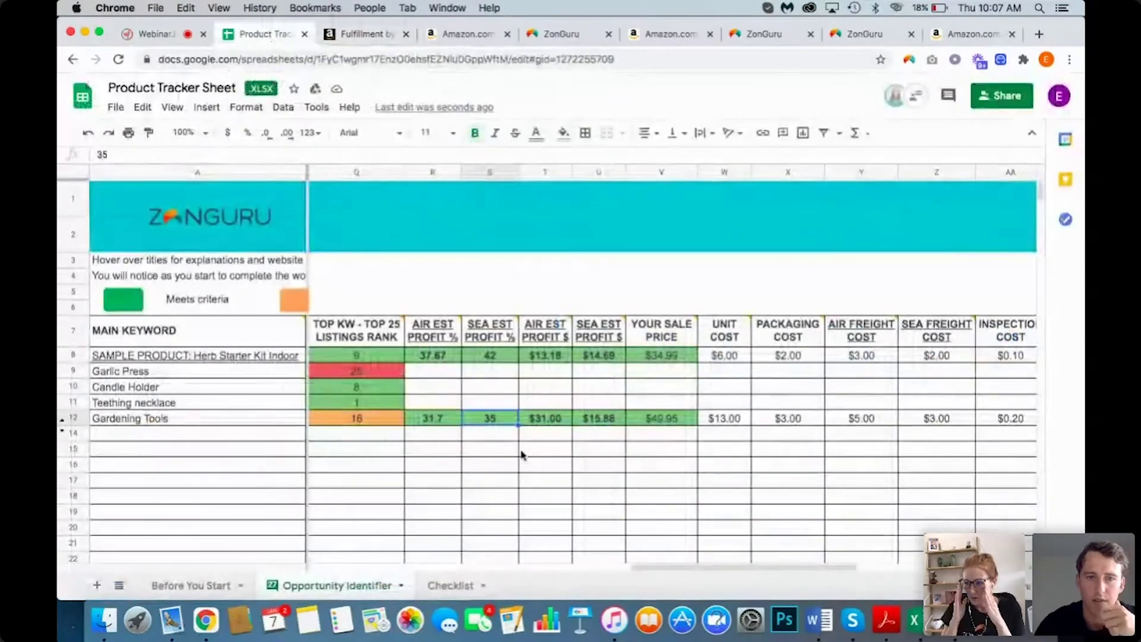
pyautogui.write('31')
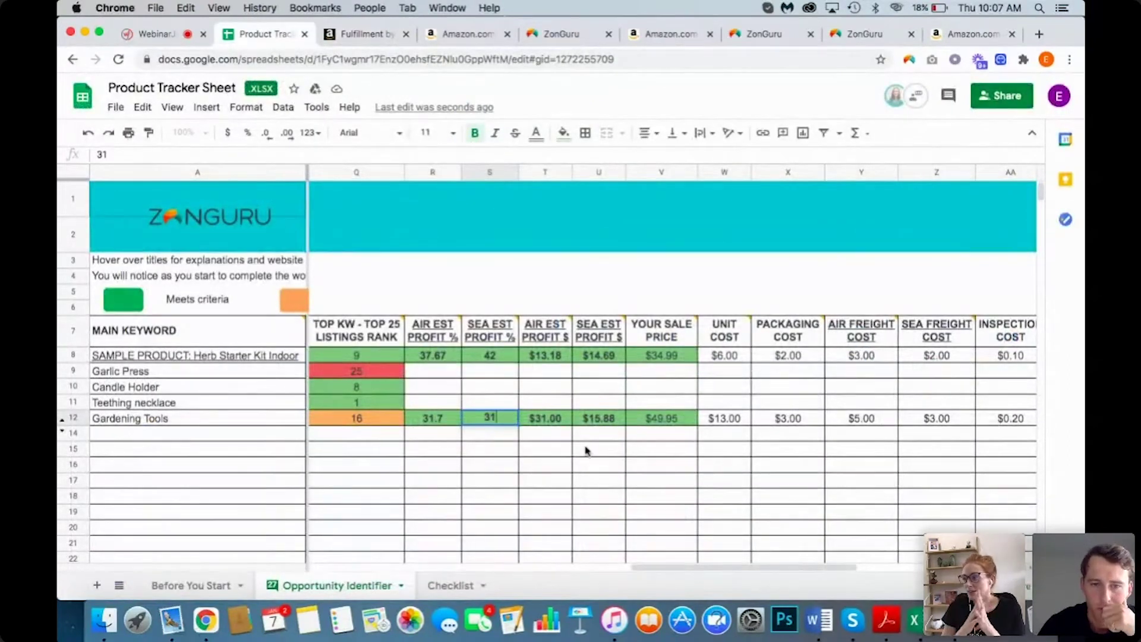
# Step: Clear the Air Est Profit $ and Air Est Profit % cells in the Gardening Tools row
pyautogui.click(552, 422)
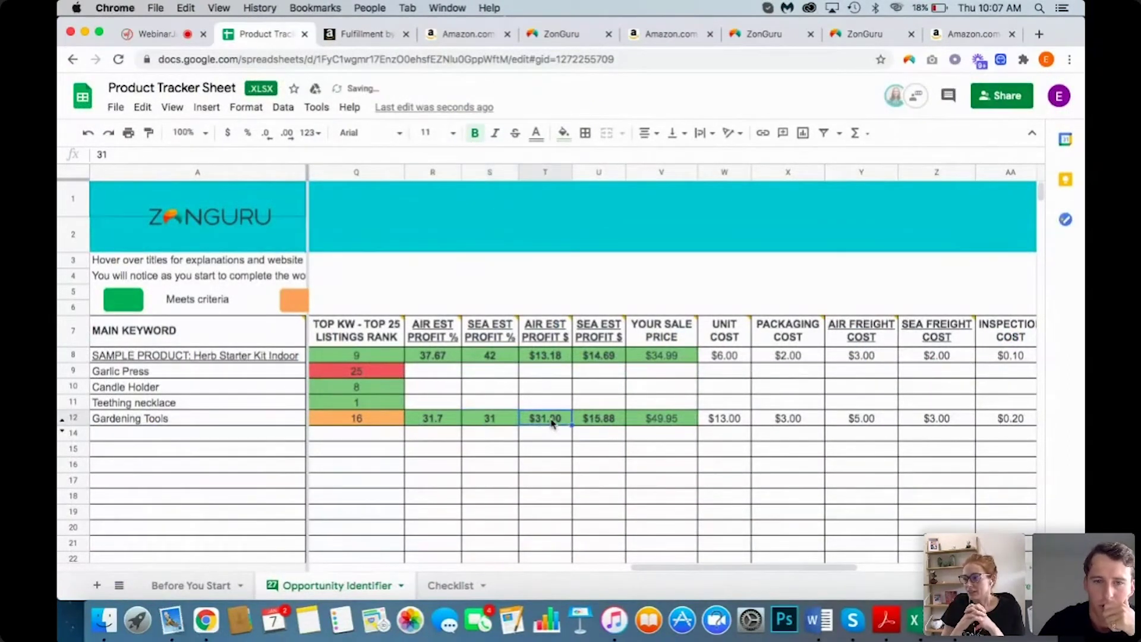
pyautogui.press('Delete')
pyautogui.click(449, 415)
pyautogui.press('Delete')
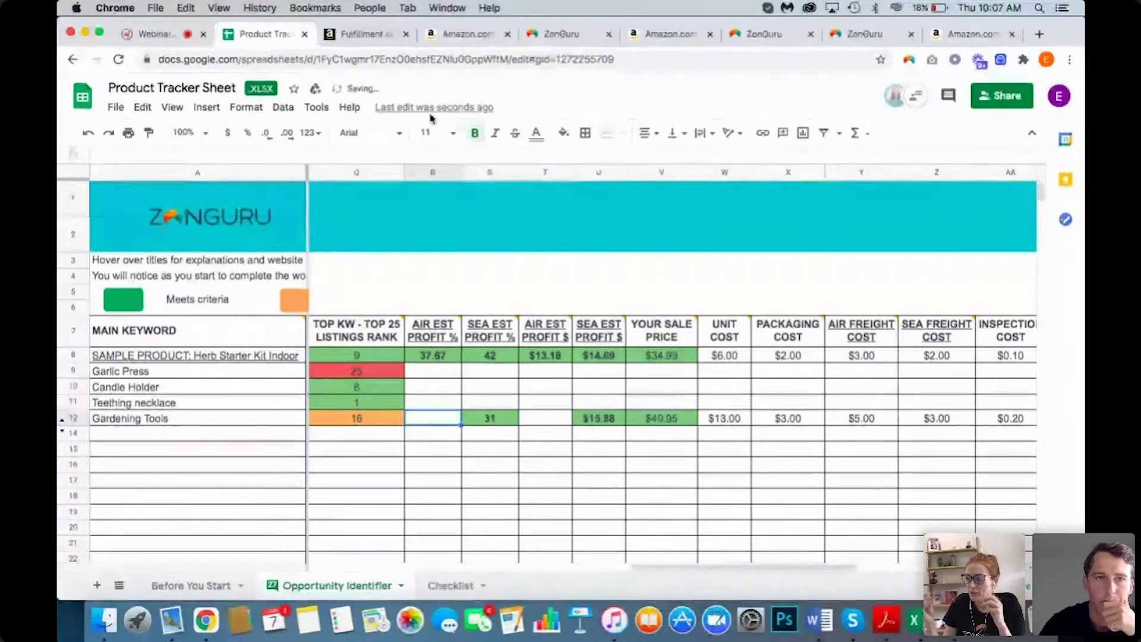
# Step: In the FBA Revenue Calculator, set the Ship to Amazon cost to 3 and recalculate the sea freight profit
pyautogui.click(357, 35)
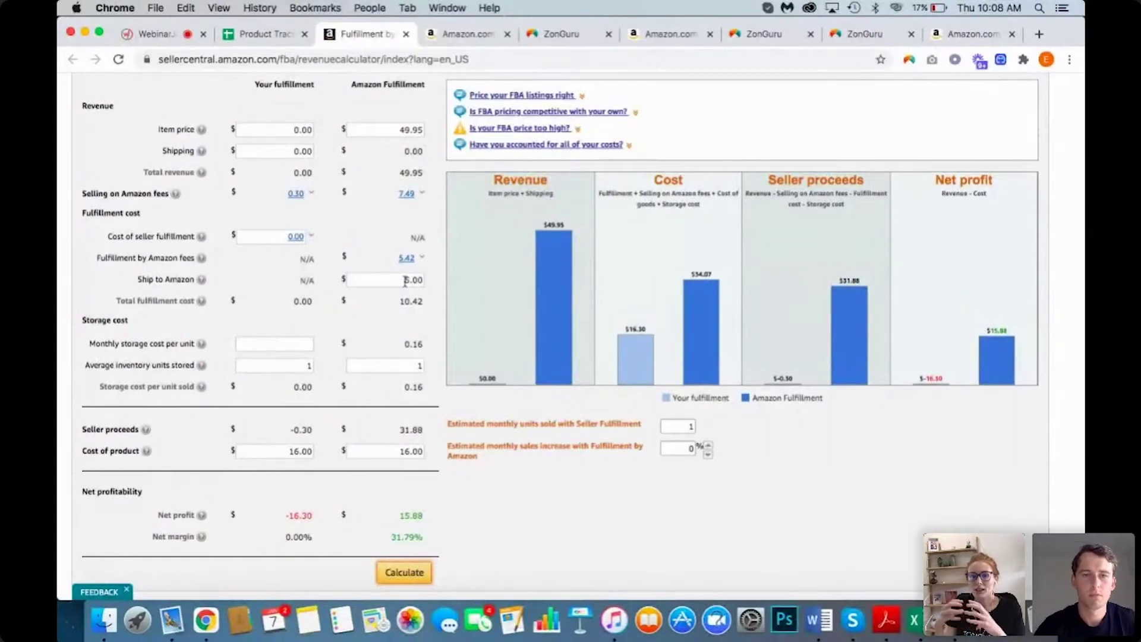
pyautogui.click(277, 35)
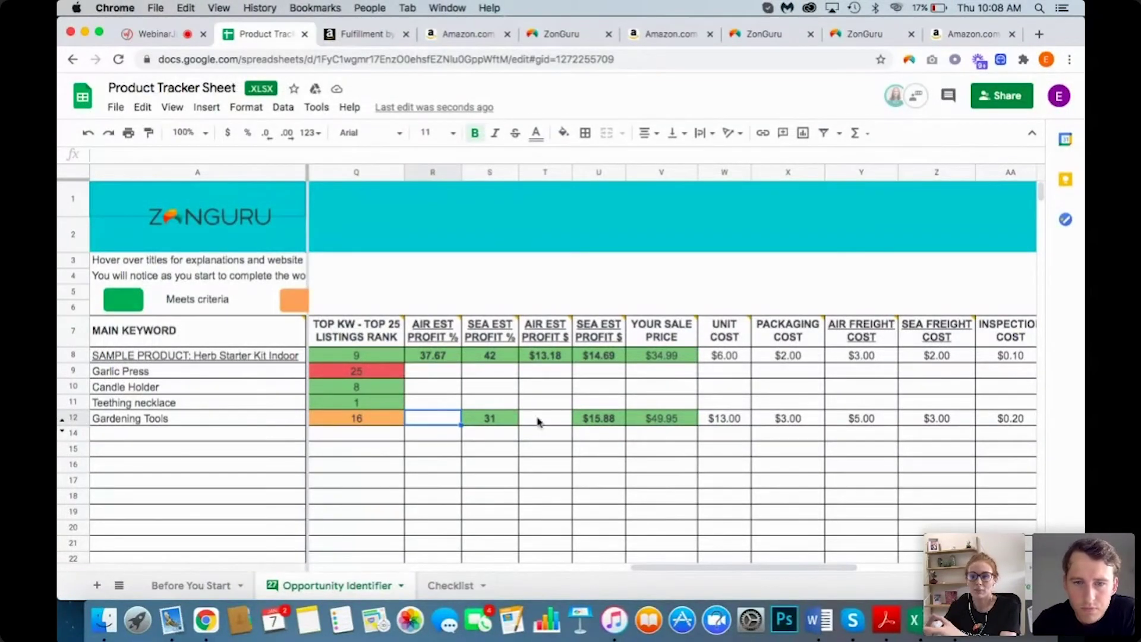
pyautogui.click(338, 35)
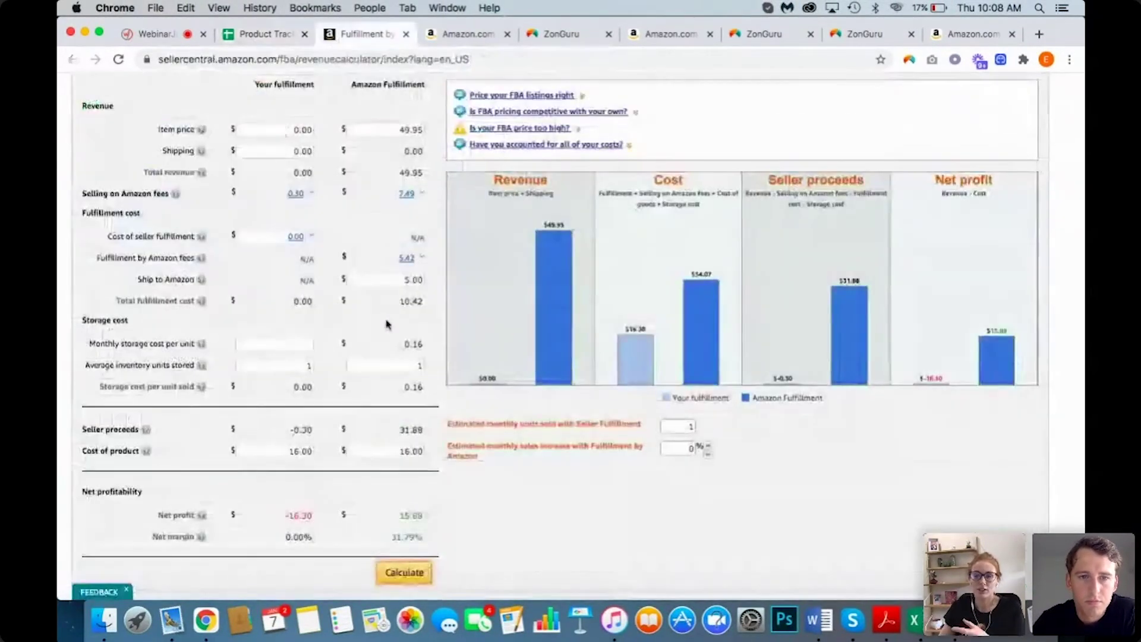
pyautogui.write('3')
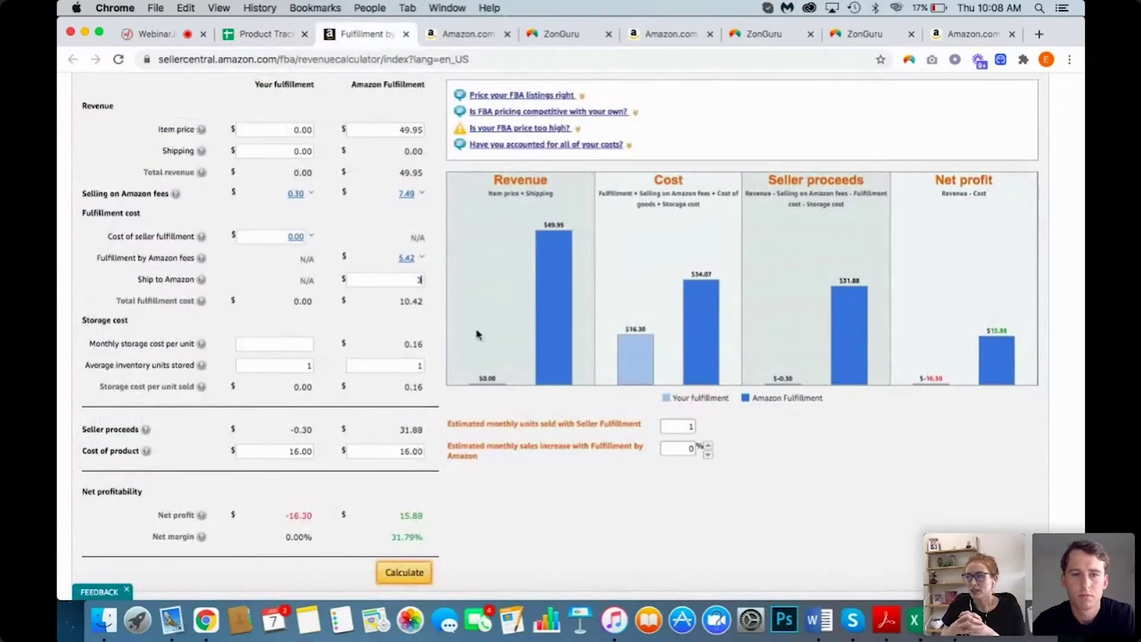
pyautogui.click(404, 572)
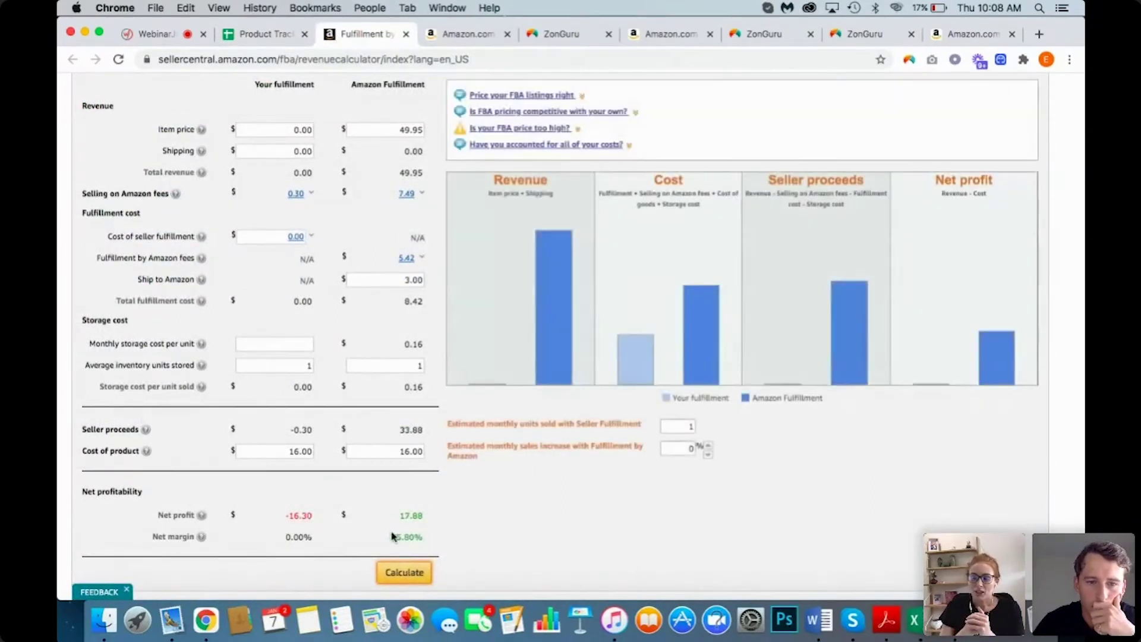
# Step: In the Product Tracker Sheet's Gardening Tools row, set the Sea Est Profit % to 35 and the Sea Est Profit $ to 17.88
pyautogui.click(262, 36)
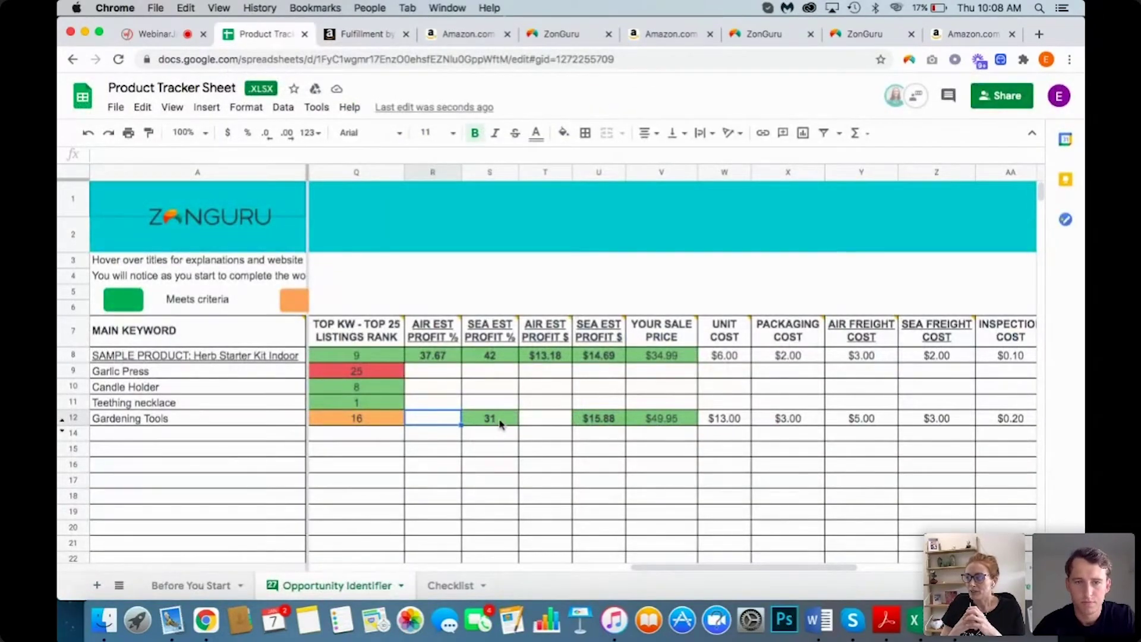
pyautogui.click(501, 423)
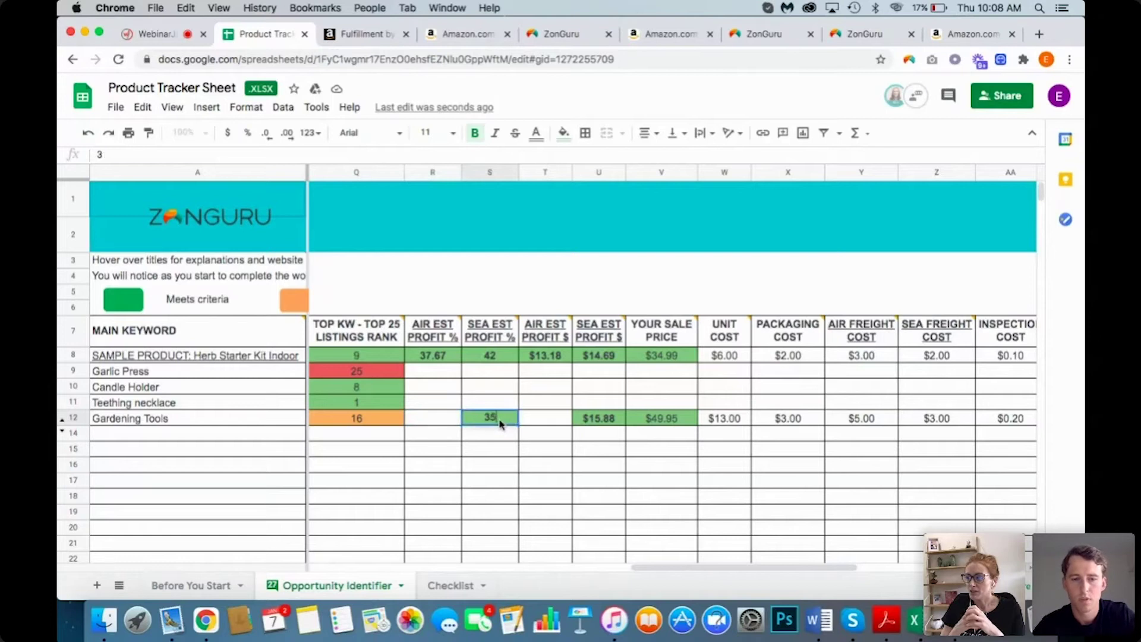
pyautogui.click(367, 36)
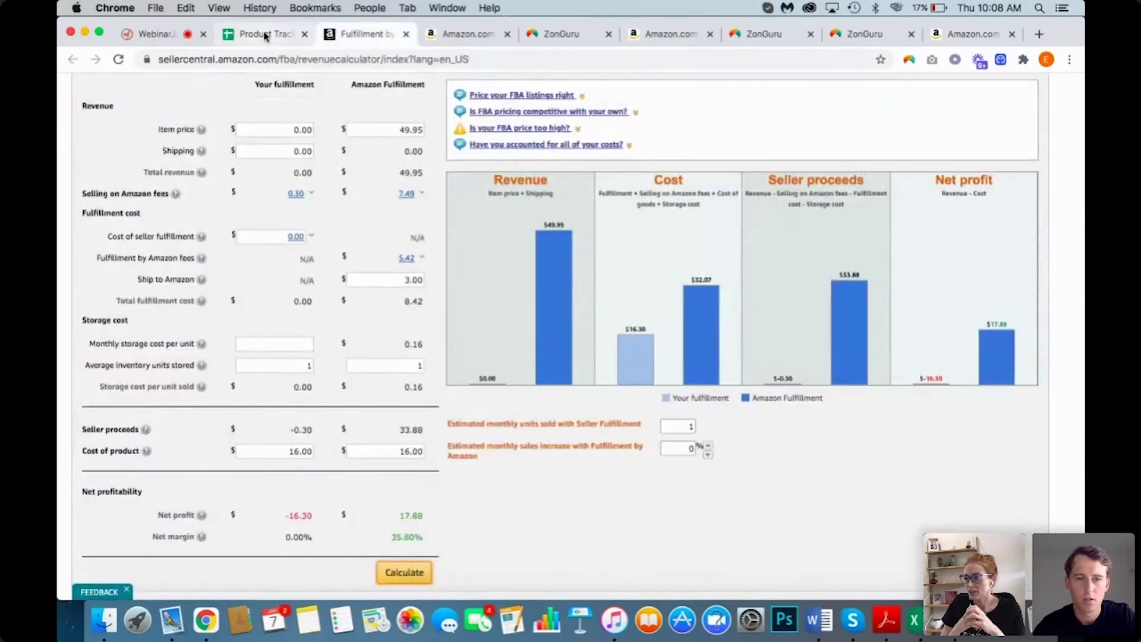
pyautogui.click(265, 35)
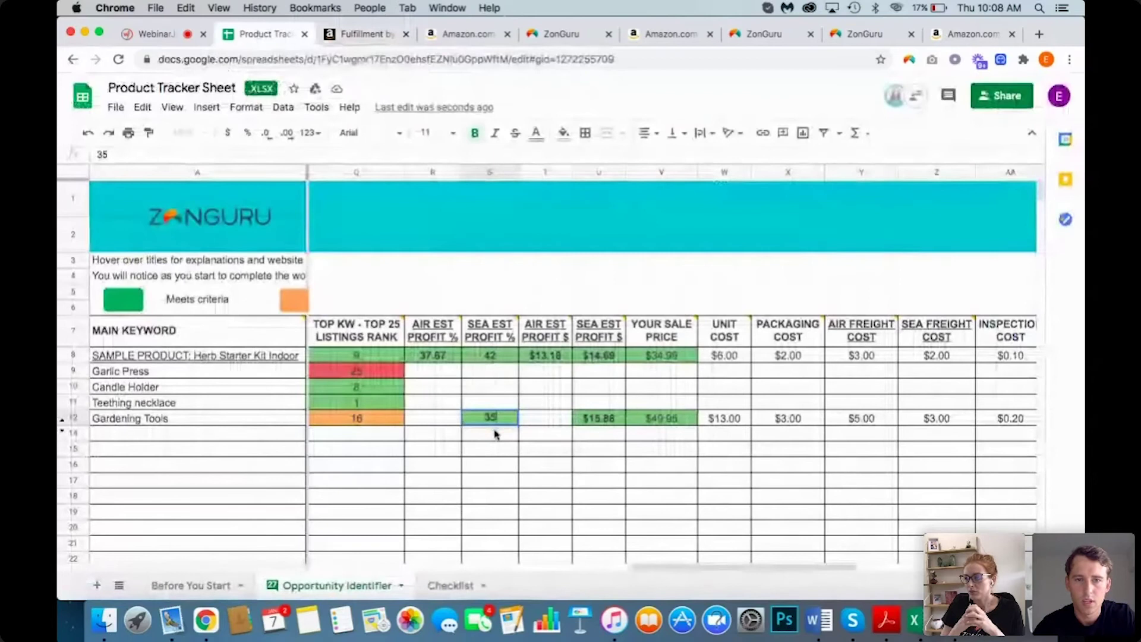
pyautogui.click(601, 421)
pyautogui.write('15.88')
pyautogui.write('17.88')
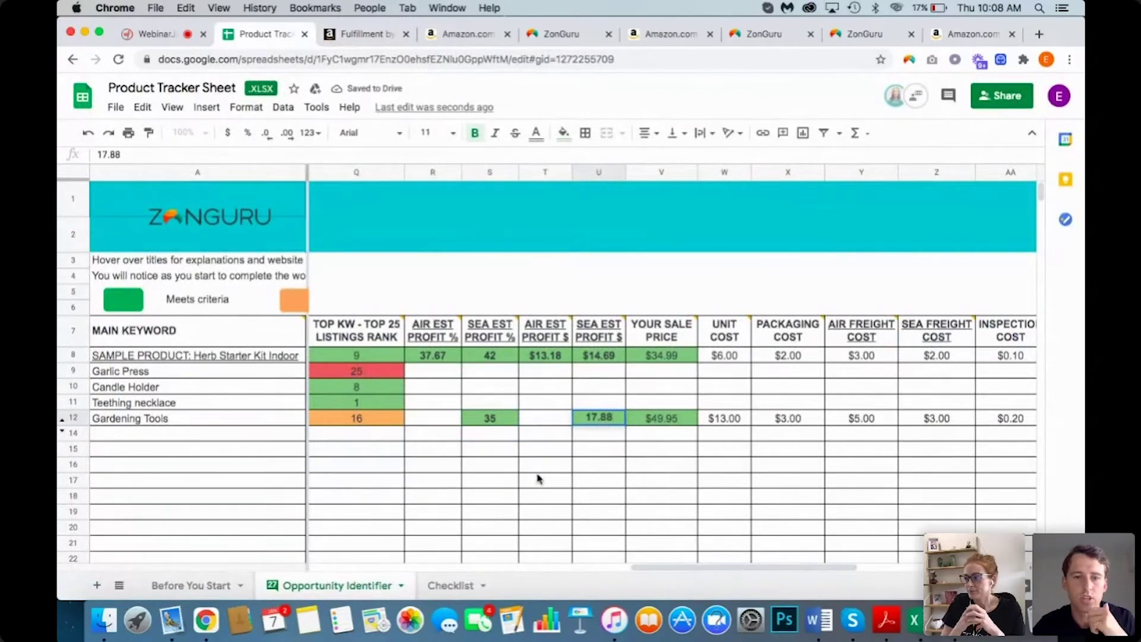
pyautogui.click(537, 479)
pyautogui.click(547, 436)
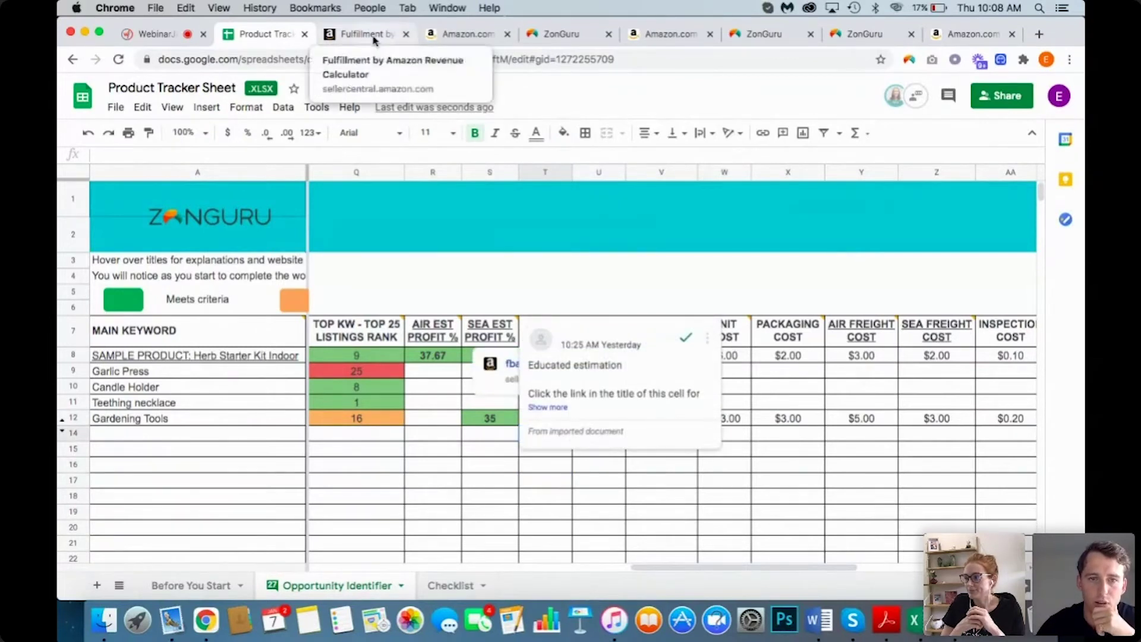
pyautogui.click(432, 421)
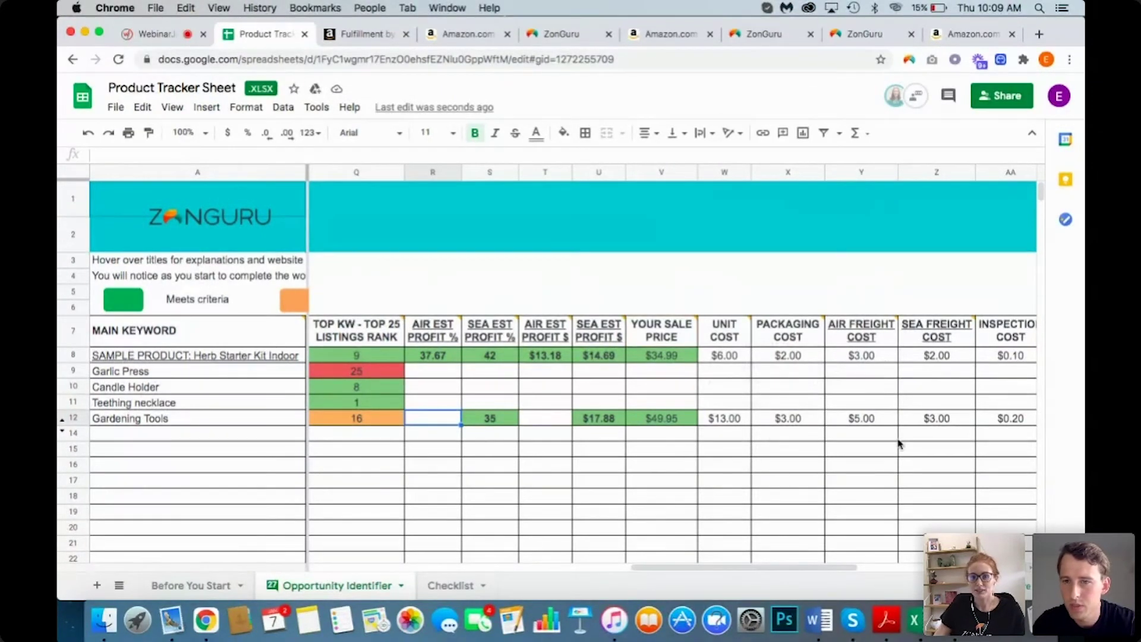
# Step: Change the Ship to Amazon cost to 5 in the FBA Revenue Calculator and recalculate the air freight profit
pyautogui.click(361, 35)
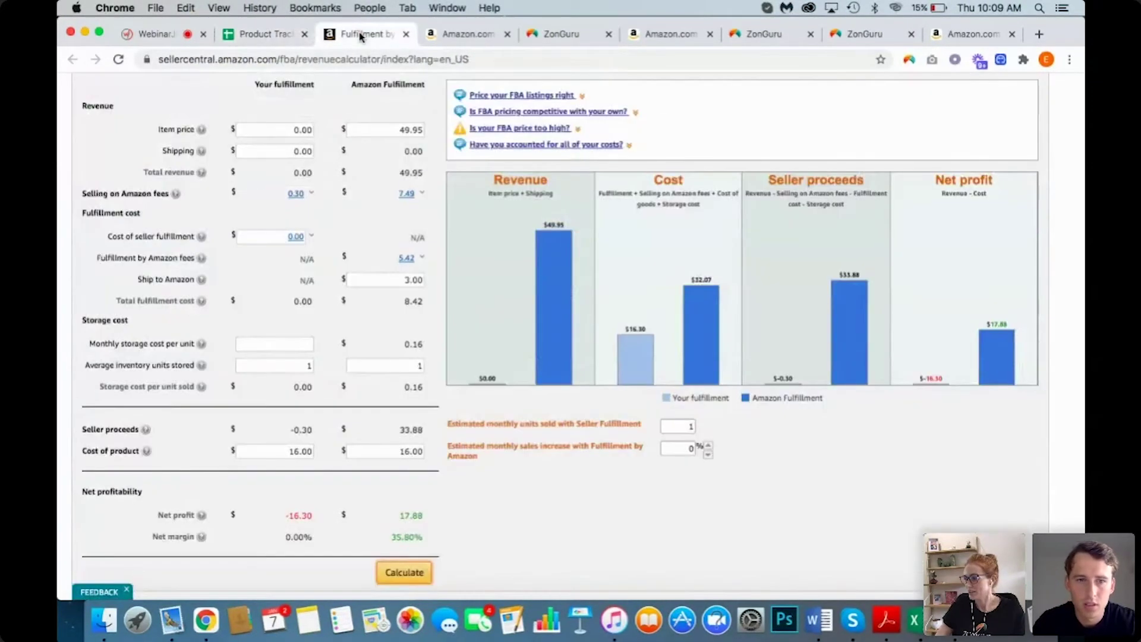
pyautogui.doubleClick(410, 280)
pyautogui.write('5')
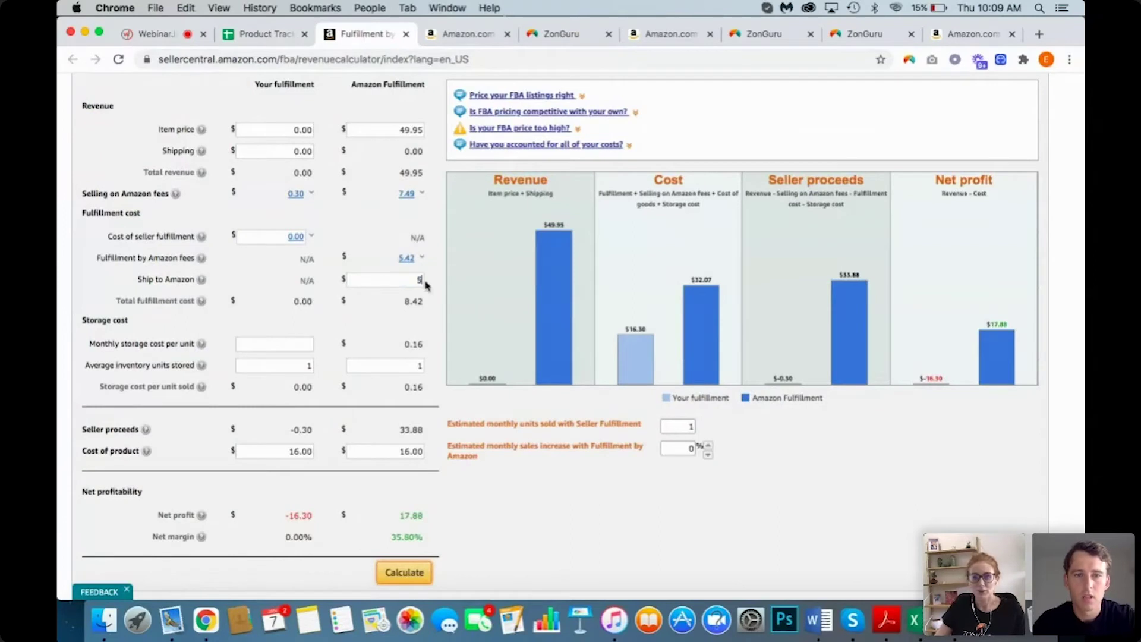
pyautogui.click(406, 574)
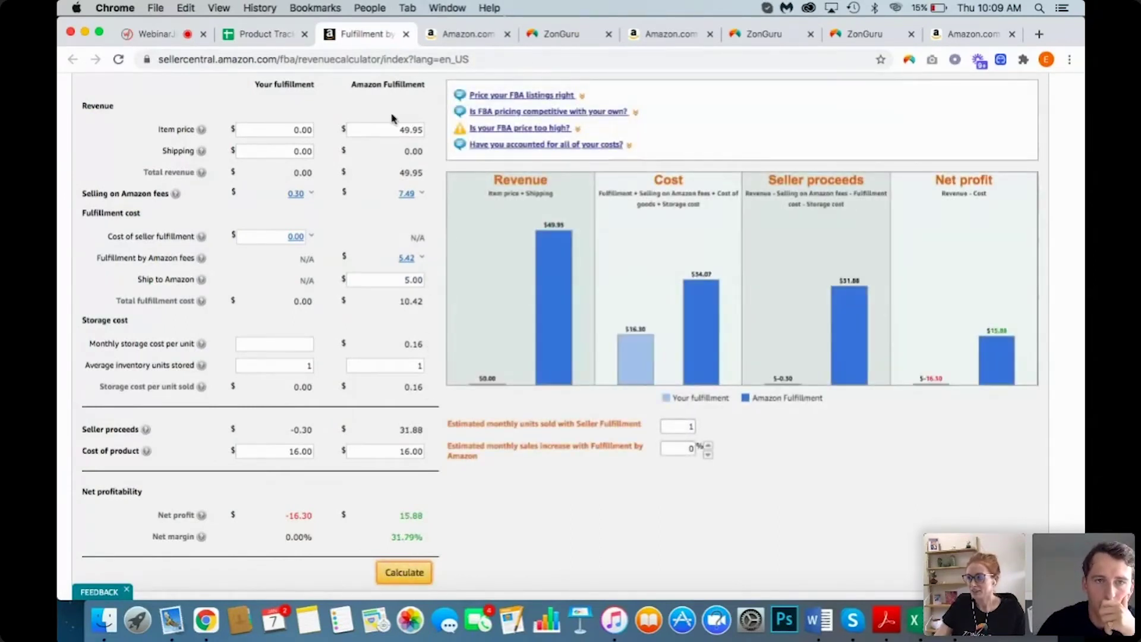
# Step: In the Product Tracker Sheet's Gardening Tools row, enter 15.88 as the Air Est Profit $ and 31 as the Air Est Profit %
pyautogui.click(266, 34)
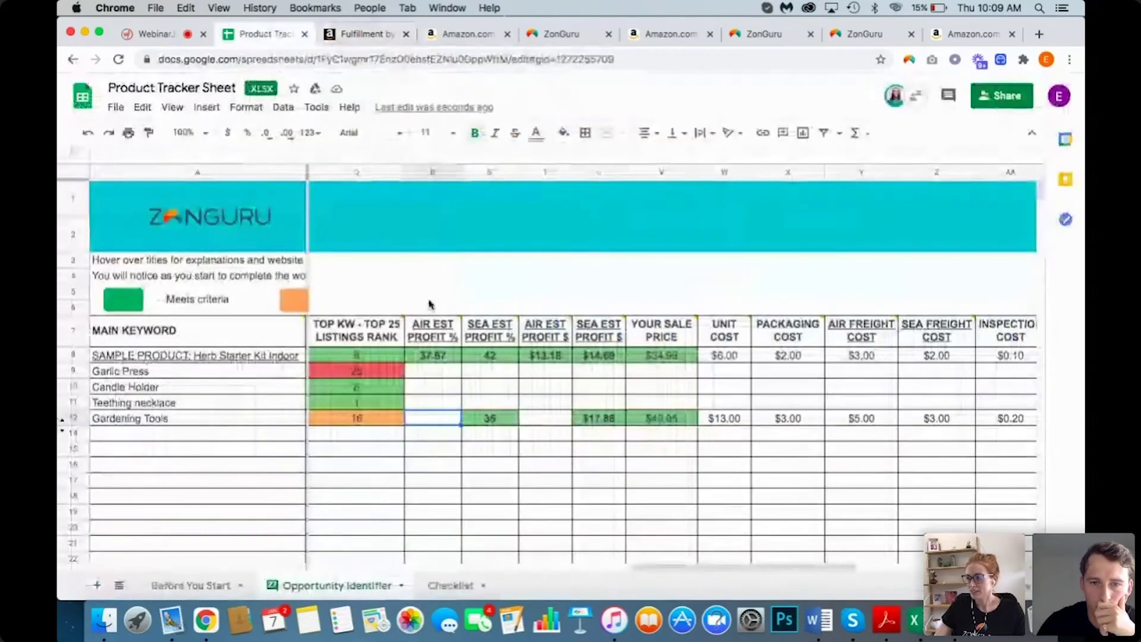
pyautogui.click(546, 419)
pyautogui.write('15.88')
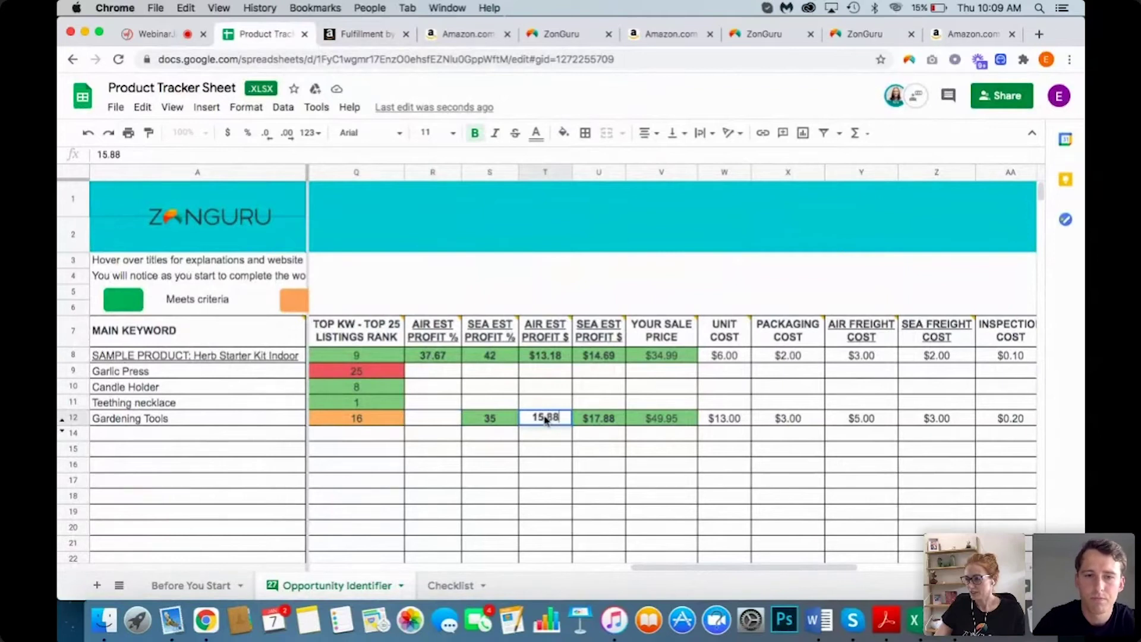
pyautogui.click(423, 419)
pyautogui.write('31')
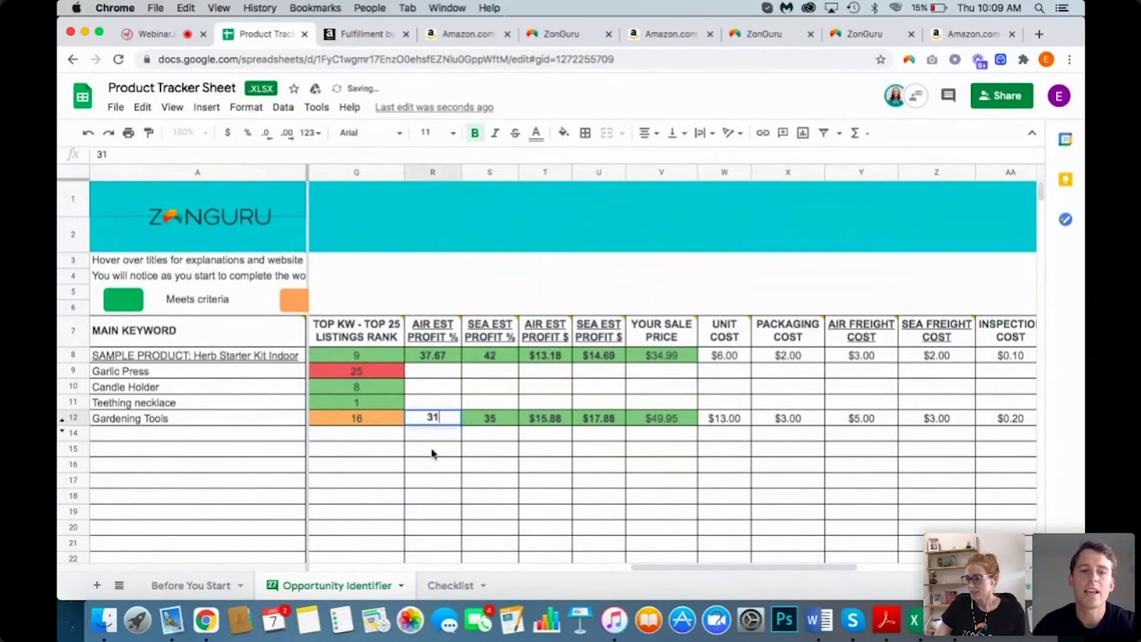
pyautogui.click(432, 453)
pyautogui.click(442, 425)
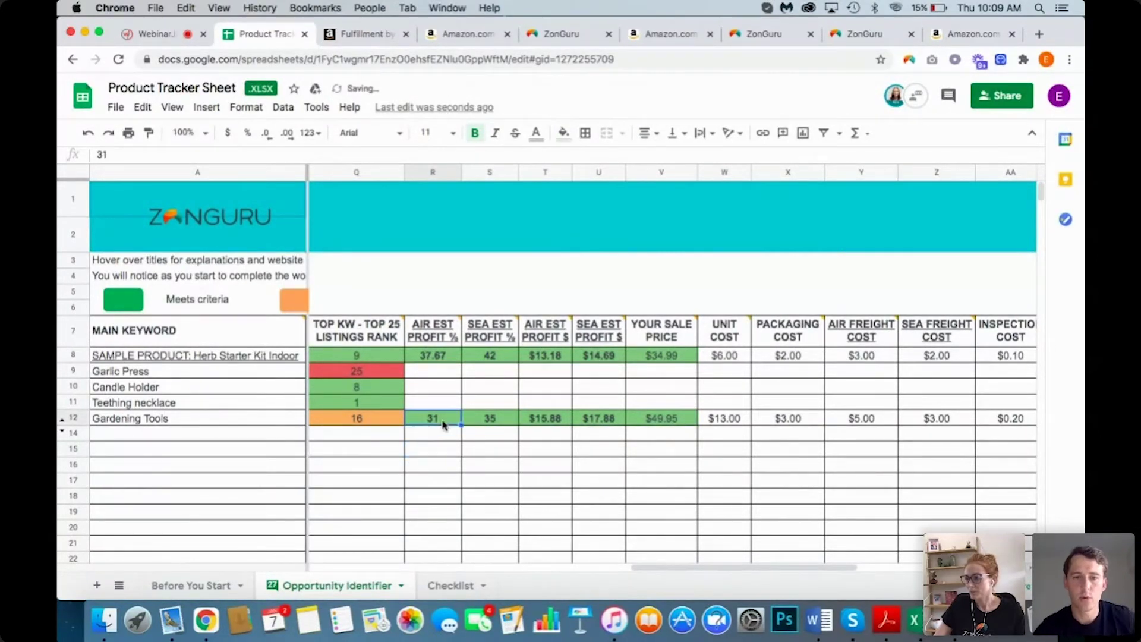
pyautogui.click(498, 423)
pyautogui.click(494, 451)
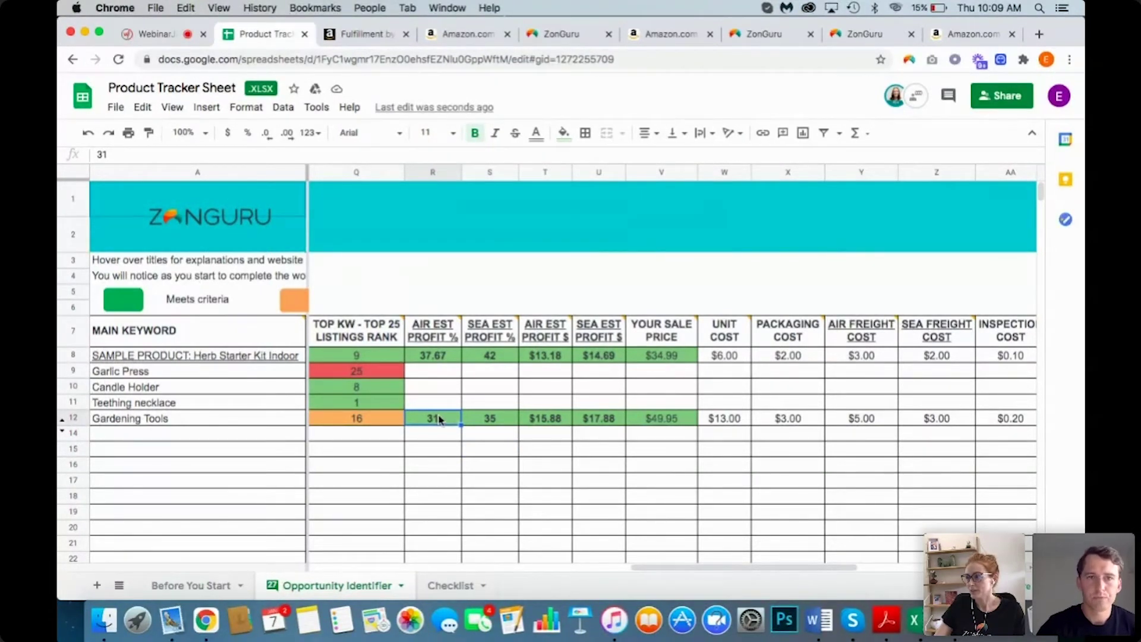
# Step: Leave the Opportunity Identifier and open the Product Tracker Sheet's Checklist sheet
pyautogui.click(171, 36)
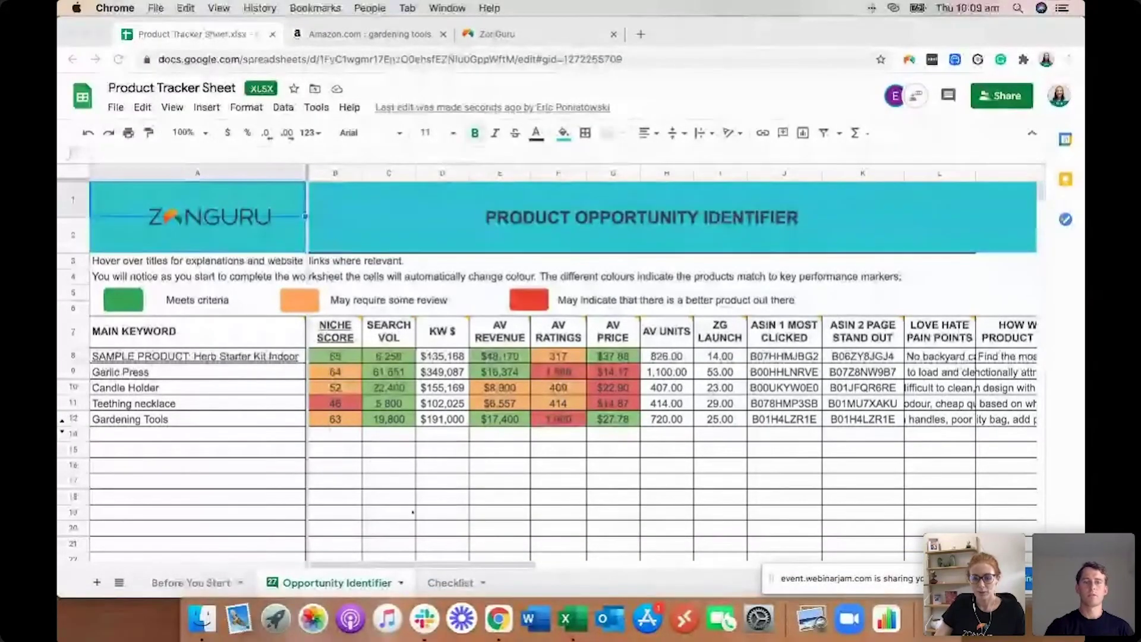
pyautogui.click(452, 583)
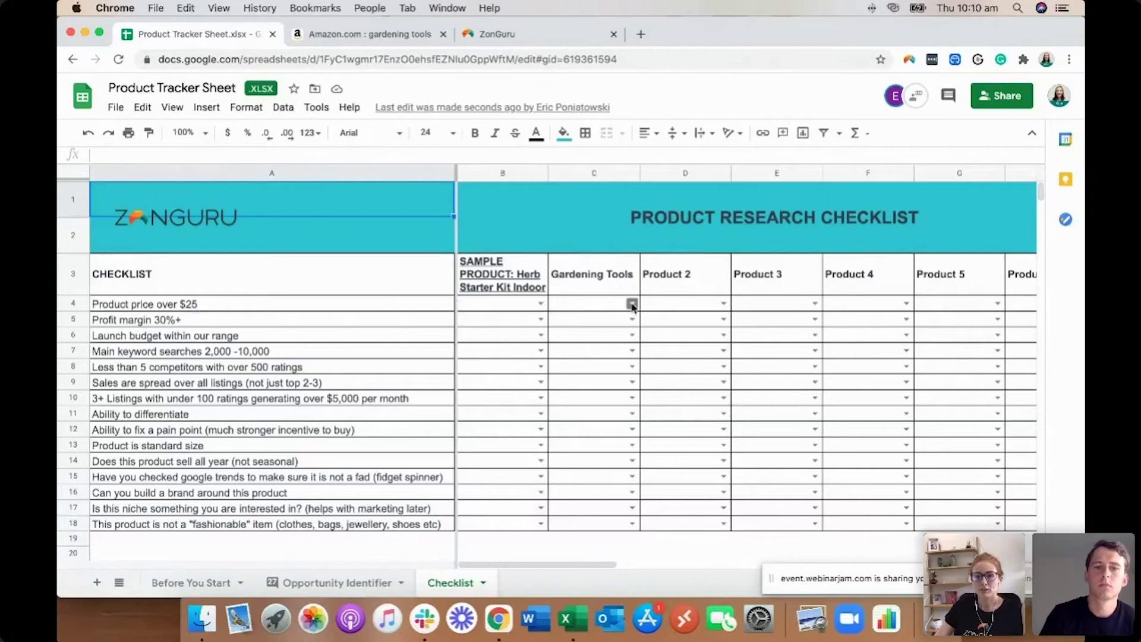
# Step: For Gardening Tools in the research checklist, answer Yes to product price over $25, profit margin 30%+ and launch budget within range
pyautogui.click(632, 304)
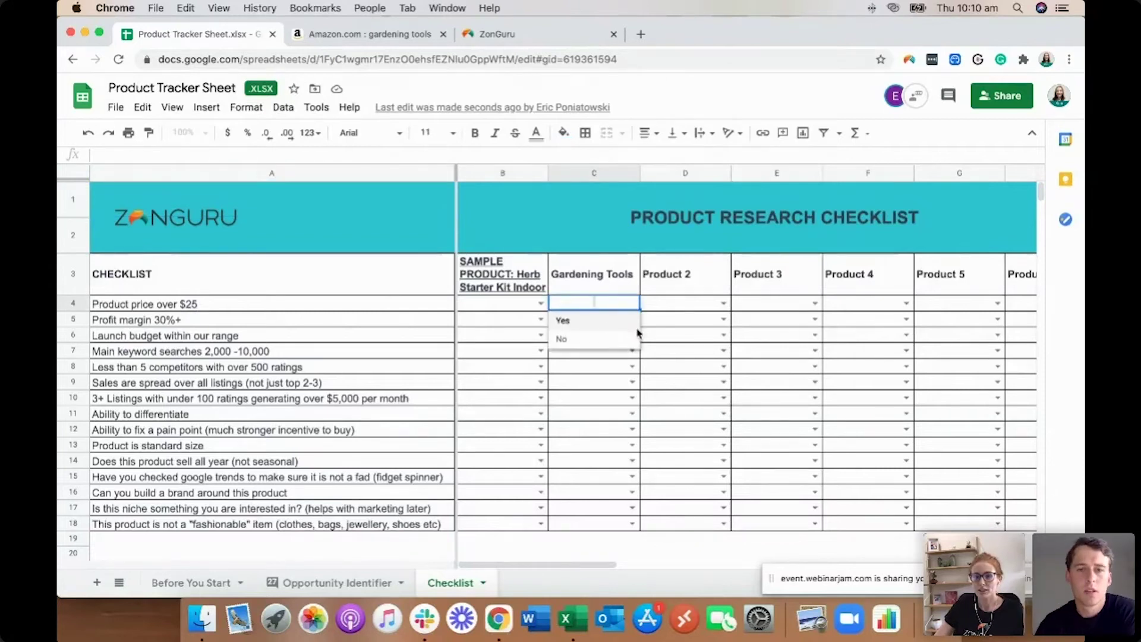
pyautogui.click(627, 323)
pyautogui.click(631, 319)
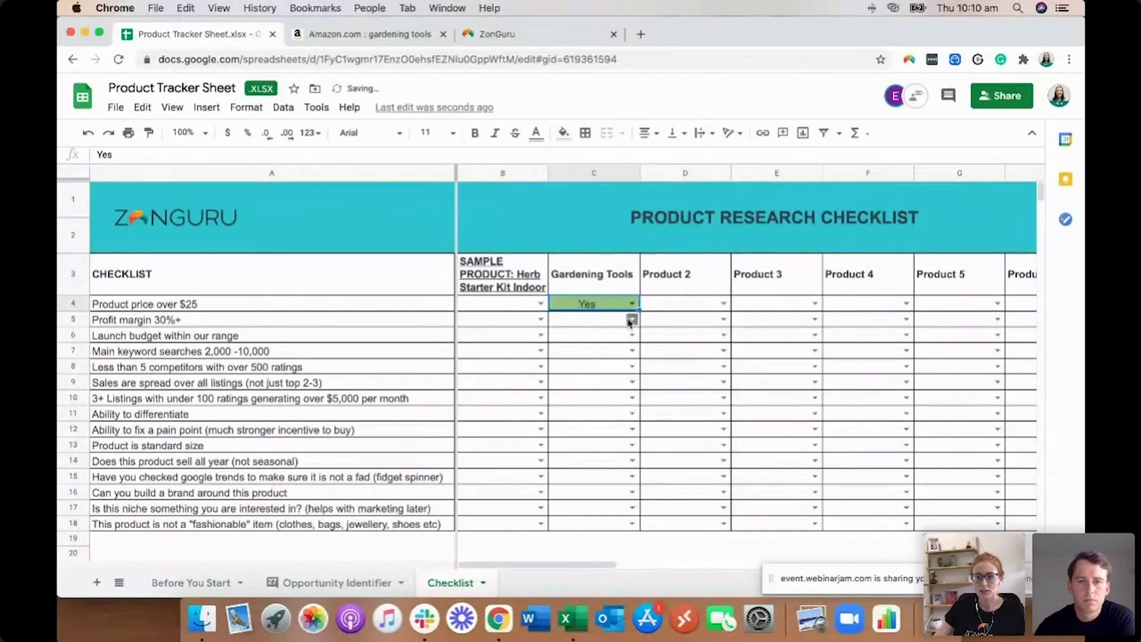
pyautogui.click(587, 339)
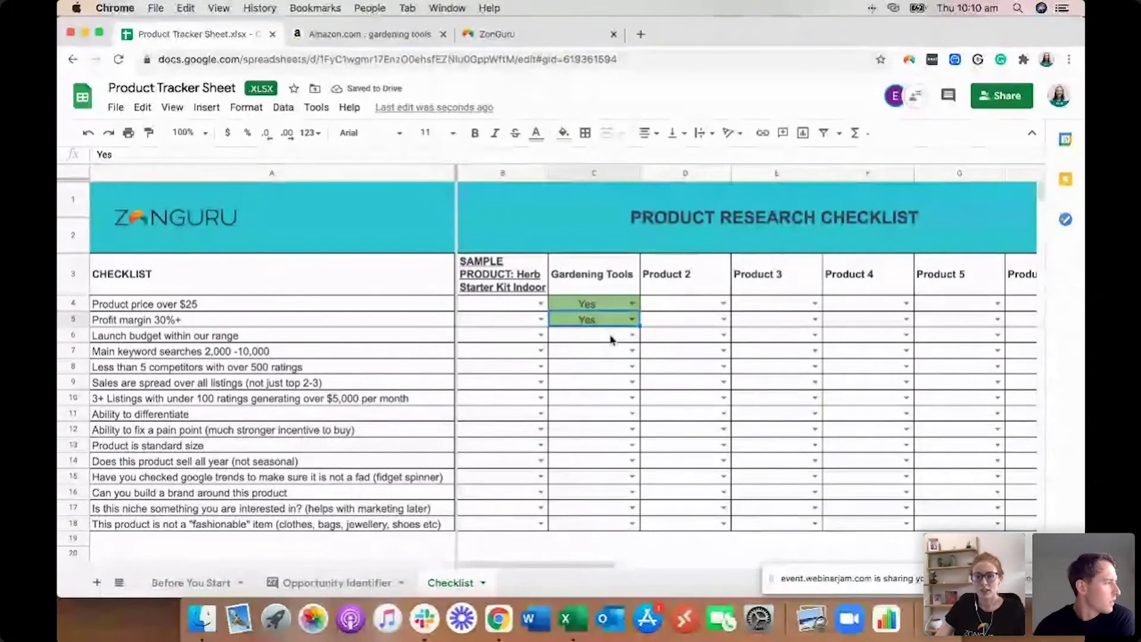
pyautogui.click(610, 337)
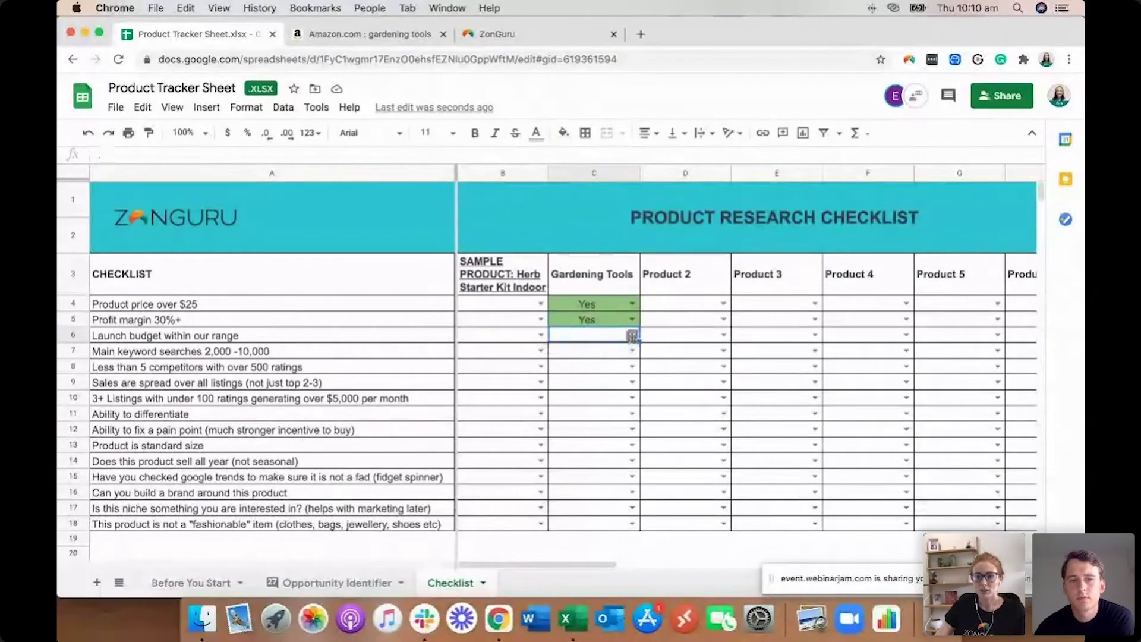
pyautogui.click(631, 334)
pyautogui.click(591, 356)
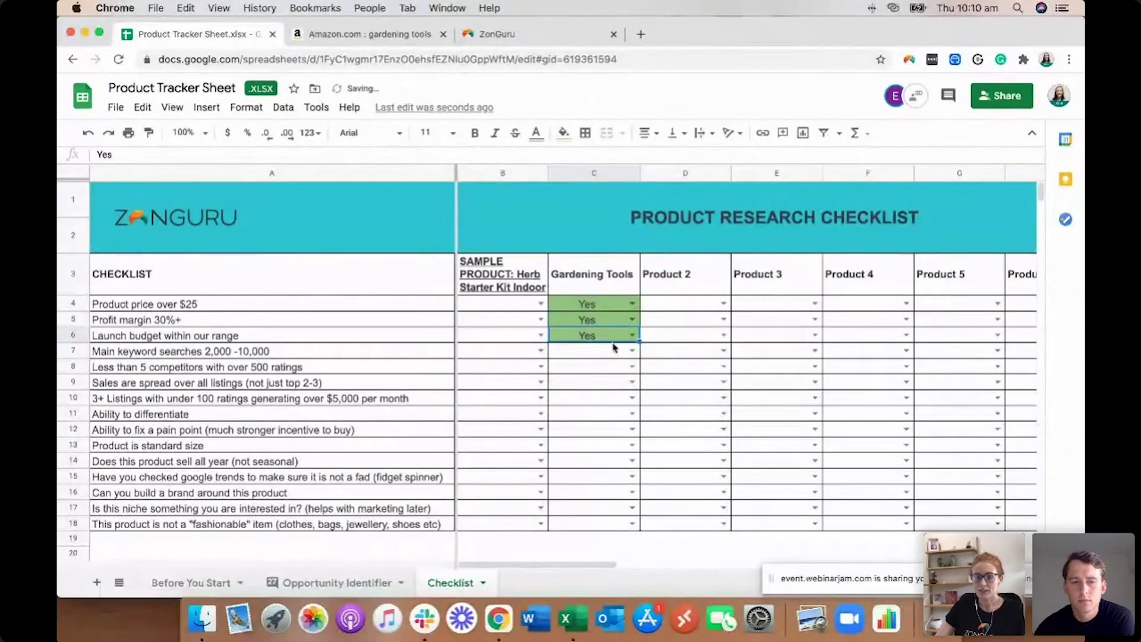
# Step: For Gardening Tools, answer Yes to main keyword searches, No to fewer than 5 competitors over 500 ratings, and Yes to not being a fashionable item
pyautogui.click(632, 351)
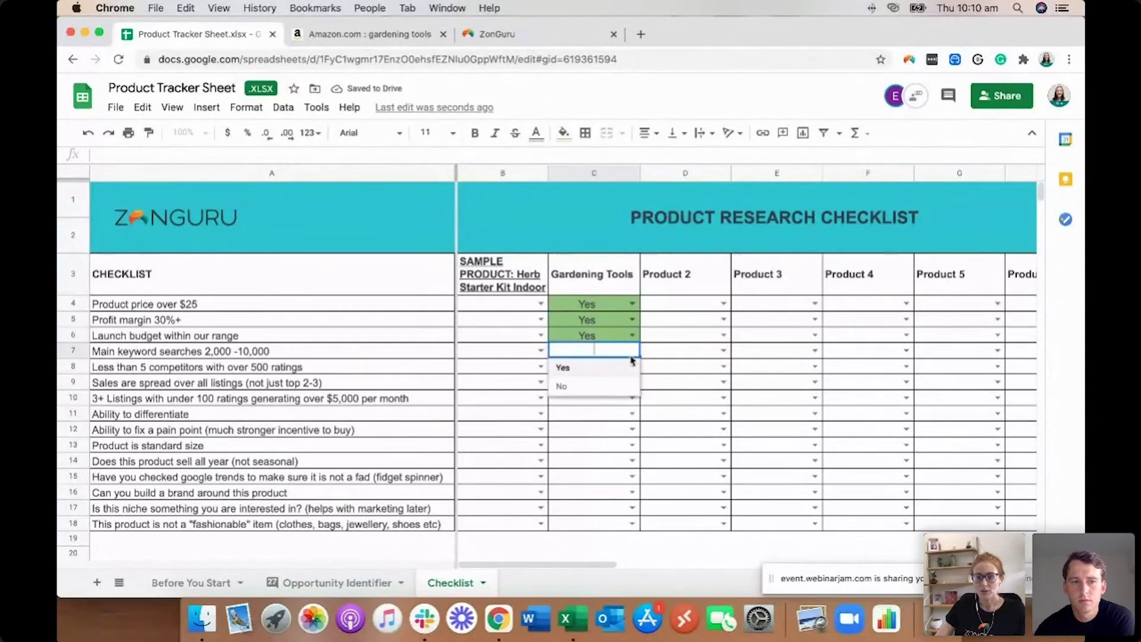
pyautogui.click(600, 366)
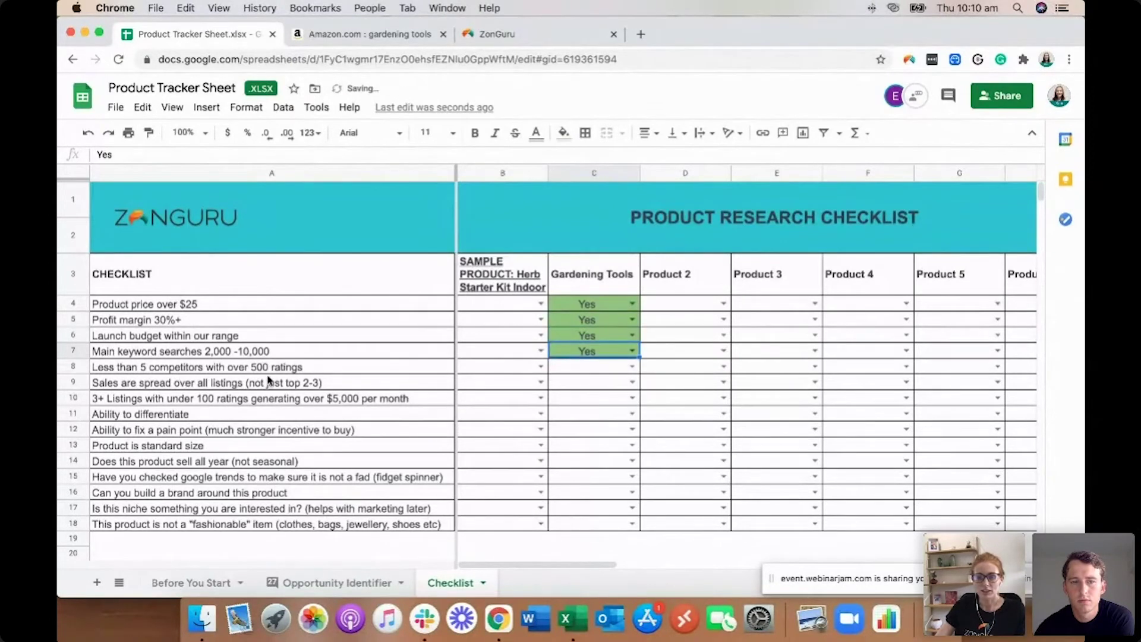
pyautogui.click(632, 367)
pyautogui.click(585, 401)
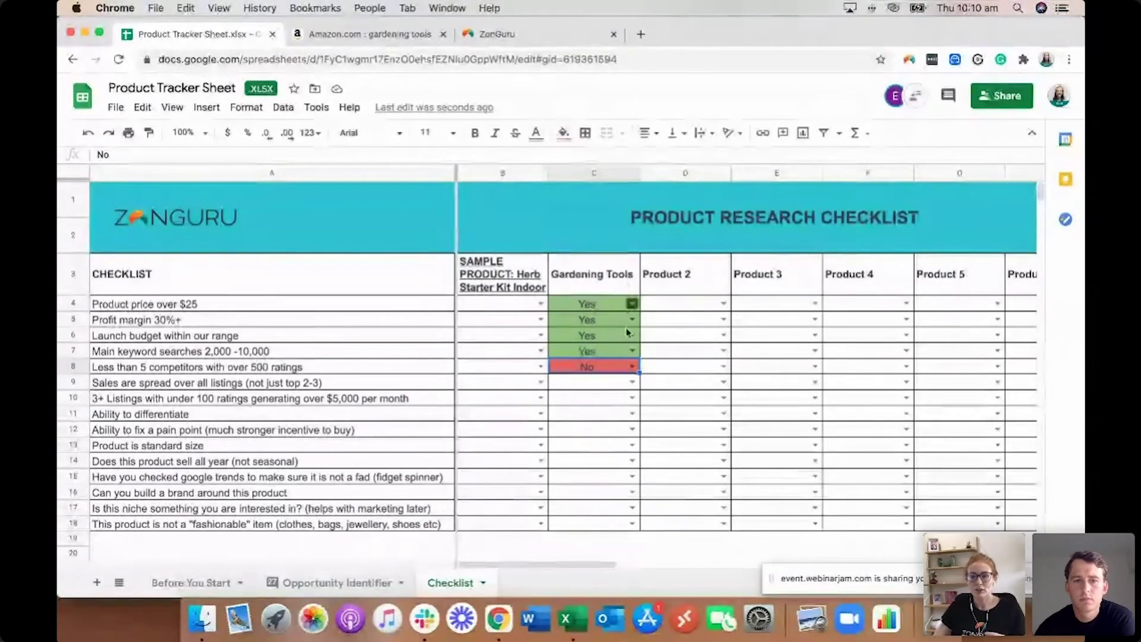
pyautogui.moveTo(632, 367)
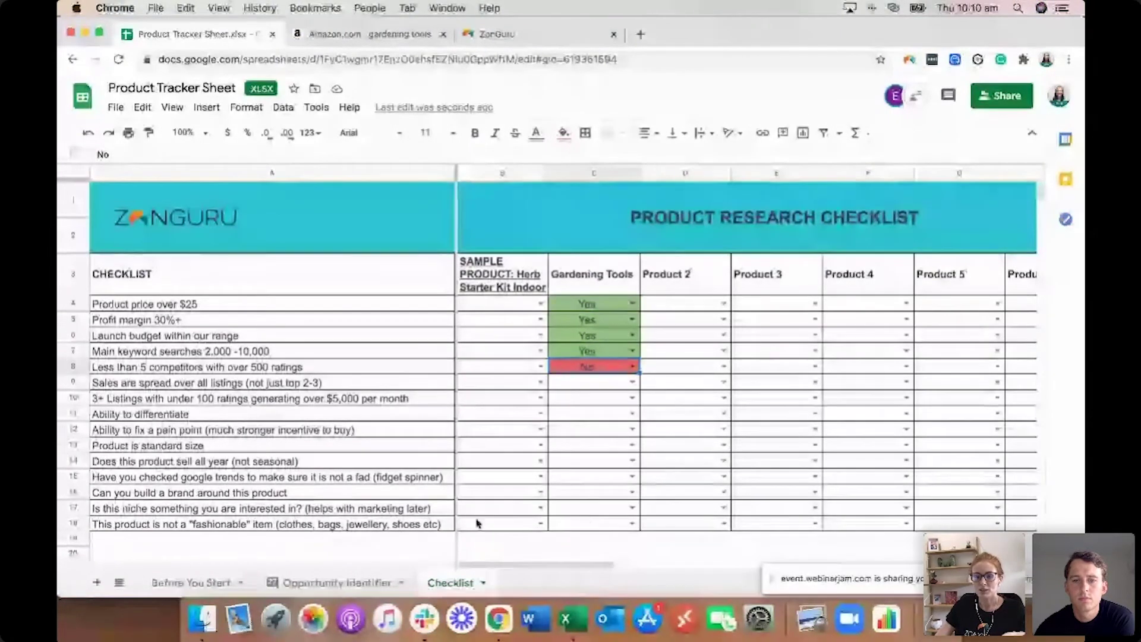
pyautogui.click(631, 523)
pyautogui.click(563, 505)
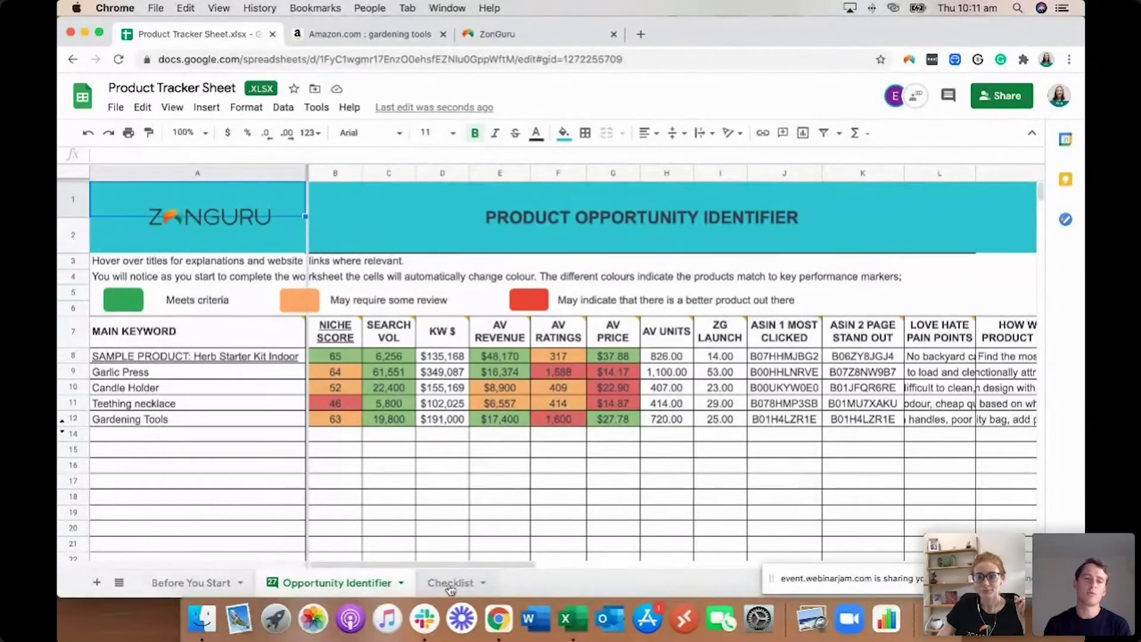
# Step: Return to the Checklist sheet and answer Yes for Gardening Tools to sales spread, 3+ low-rated listings over $5,000 per month, and ability to differentiate
pyautogui.click(450, 588)
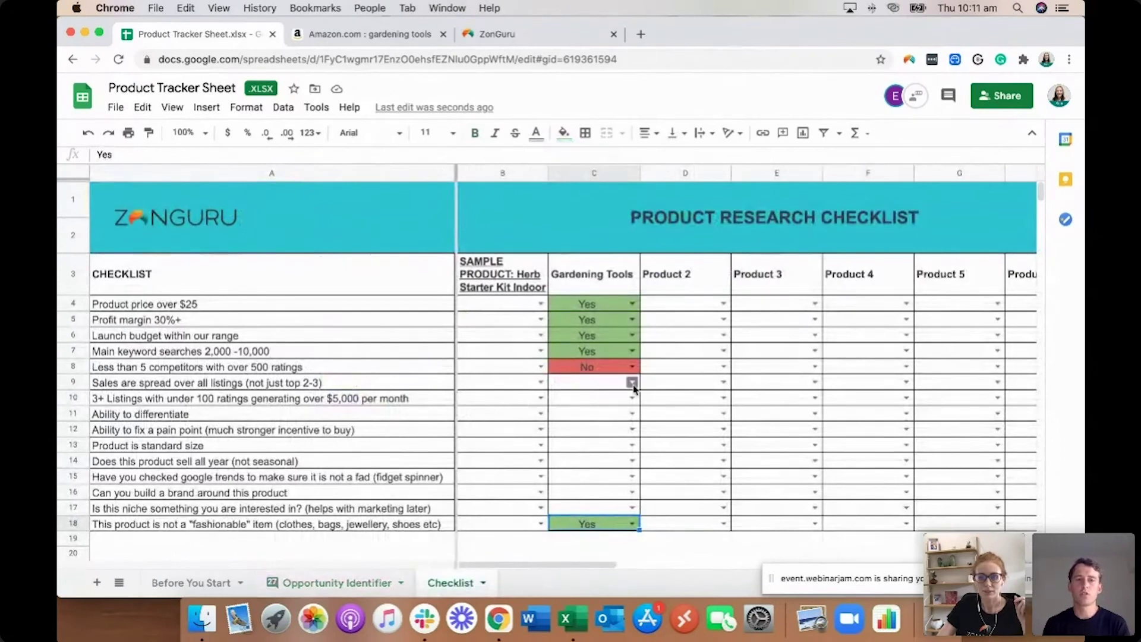
pyautogui.click(633, 386)
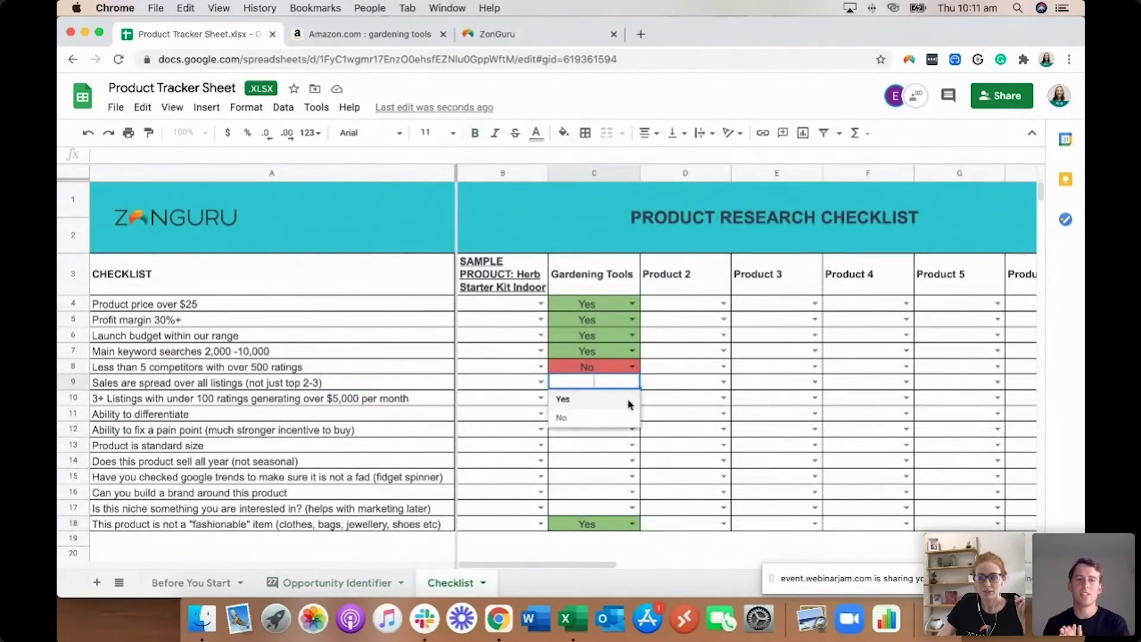
pyautogui.click(635, 400)
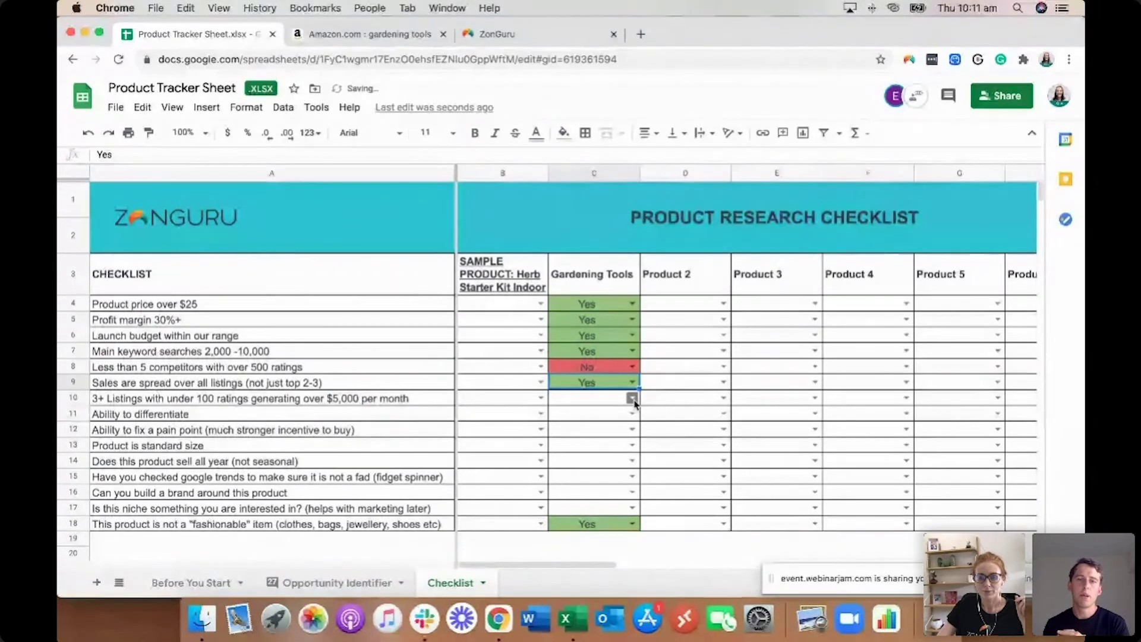
pyautogui.click(633, 398)
pyautogui.click(610, 415)
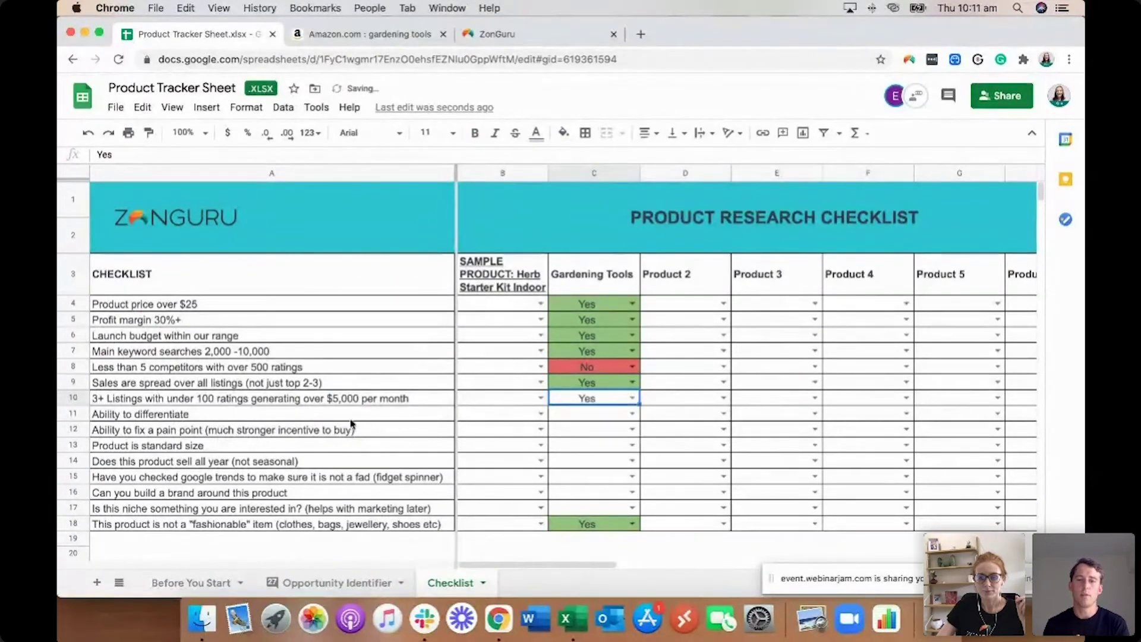
pyautogui.click(633, 413)
pyautogui.click(568, 437)
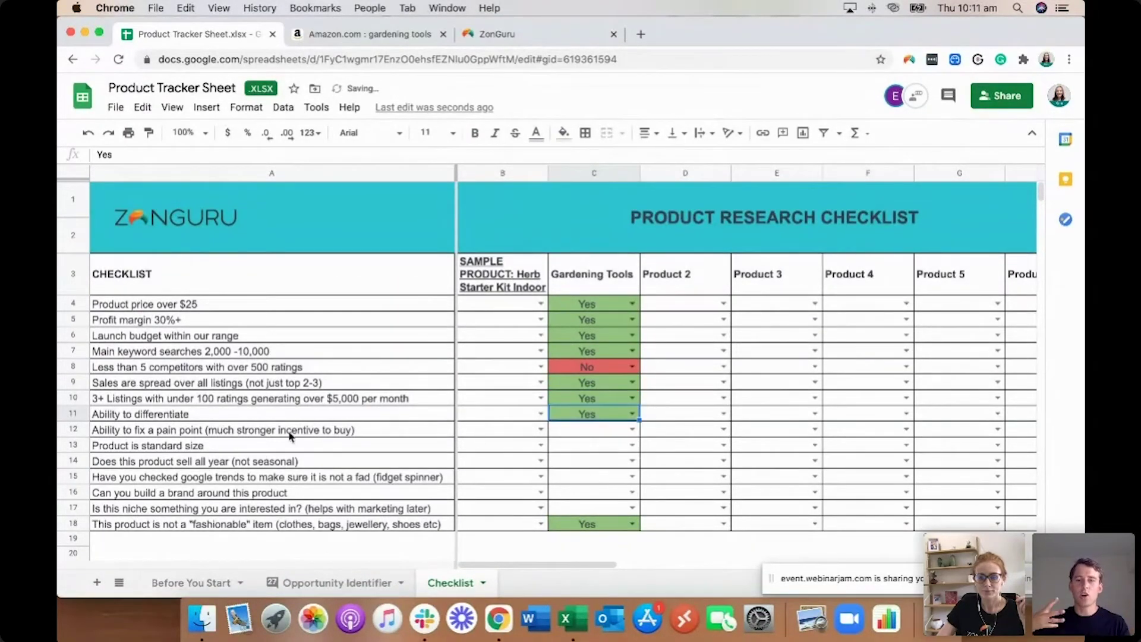
# Step: Answer Yes for Gardening Tools to the ability to fix a pain point and to the product being standard size
pyautogui.click(631, 429)
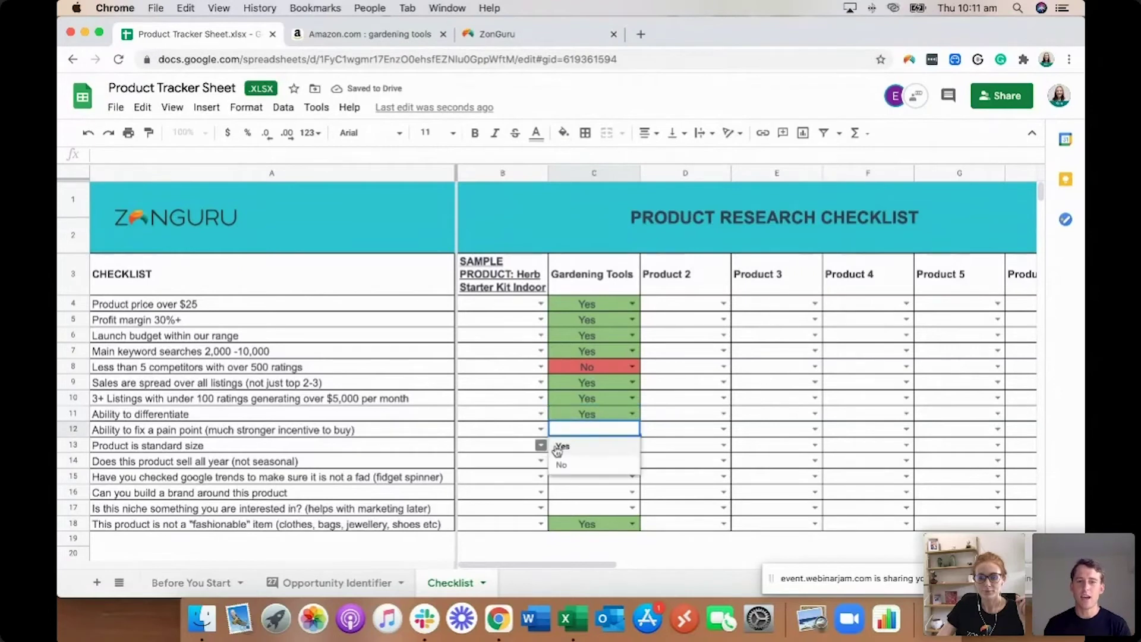
pyautogui.click(562, 446)
pyautogui.click(633, 446)
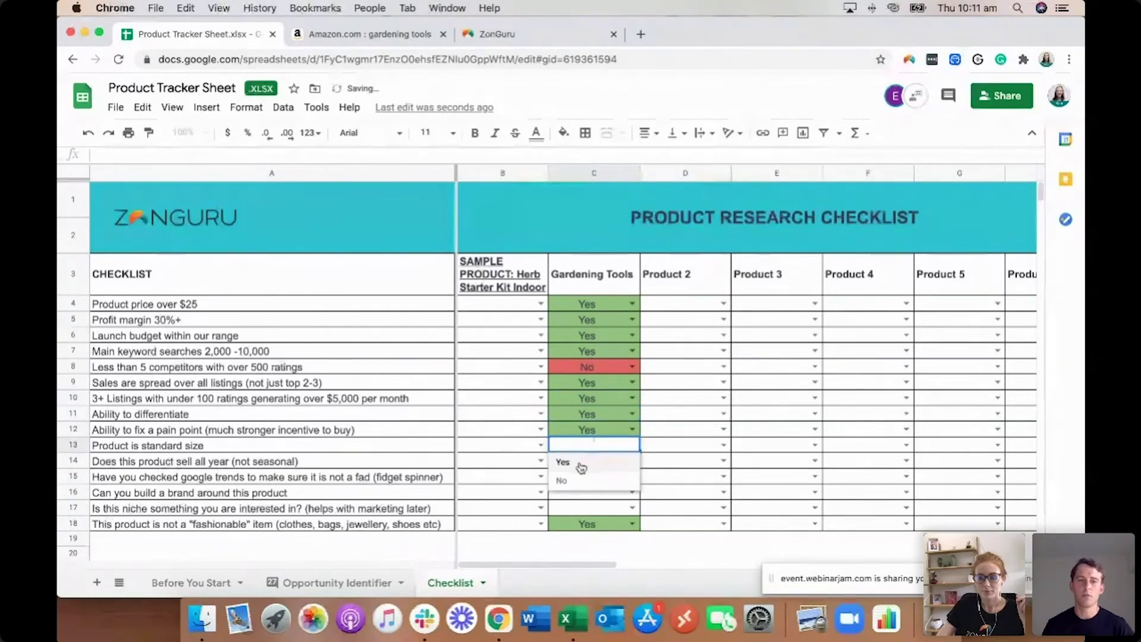
pyautogui.click(583, 465)
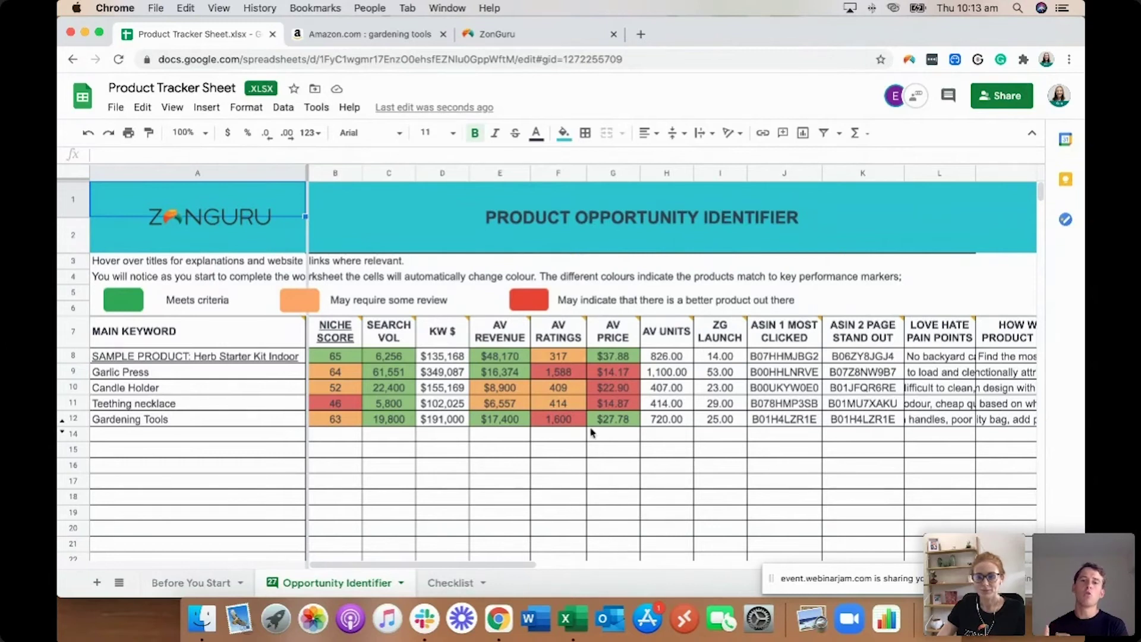
pyautogui.click(854, 544)
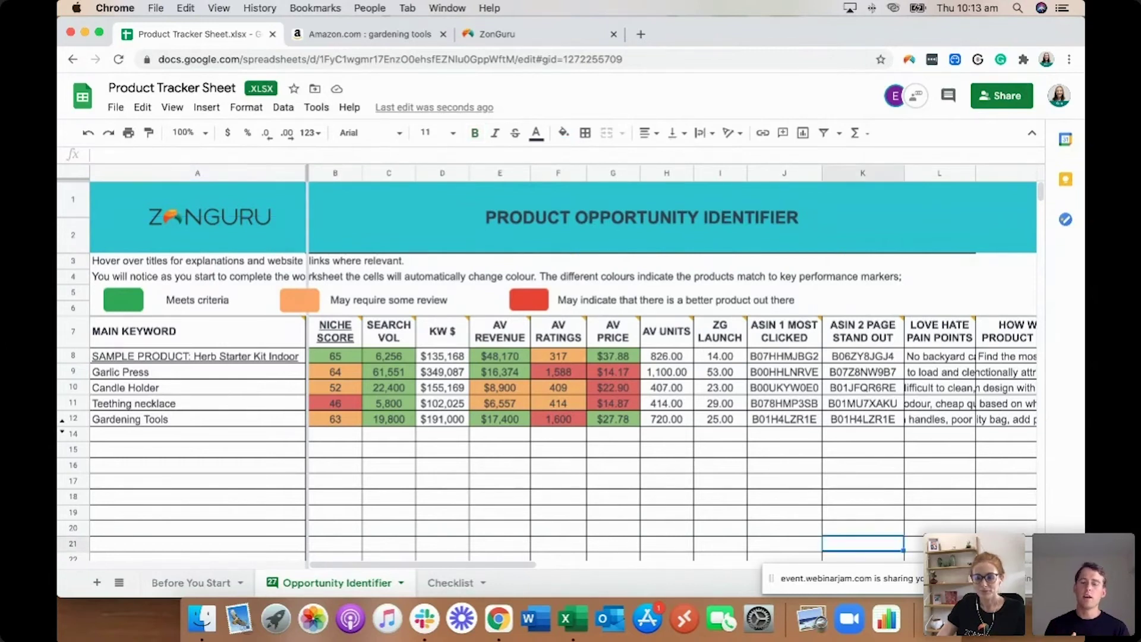
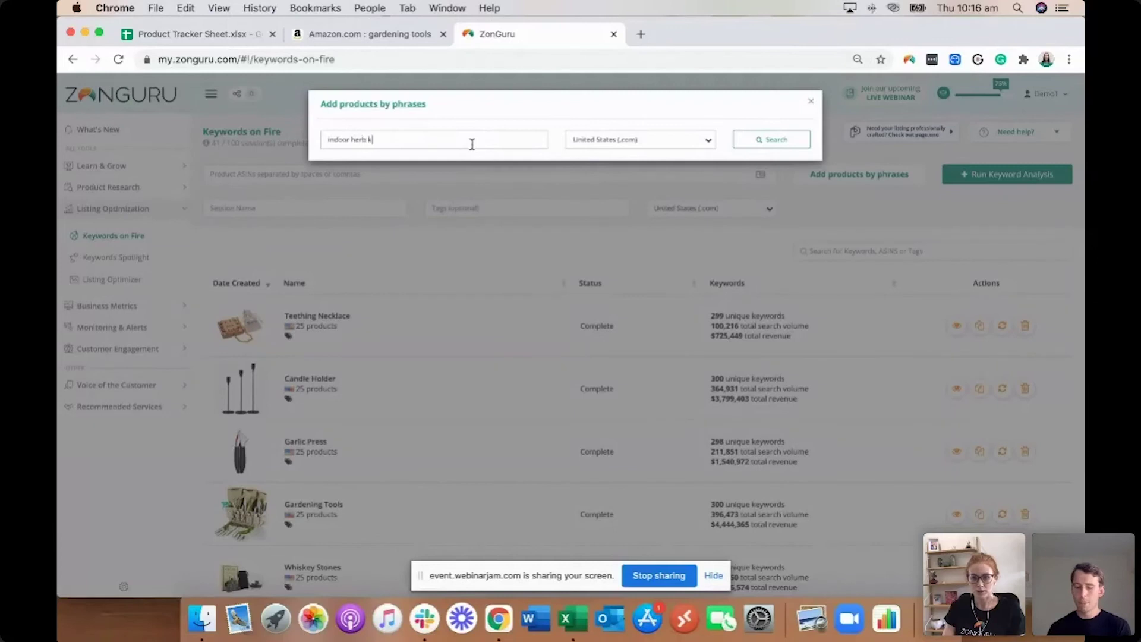
# Step: Search United States products by the phrase "indoor herb kit" and add all the results to the new Keywords on Fire session
pyautogui.click(760, 140)
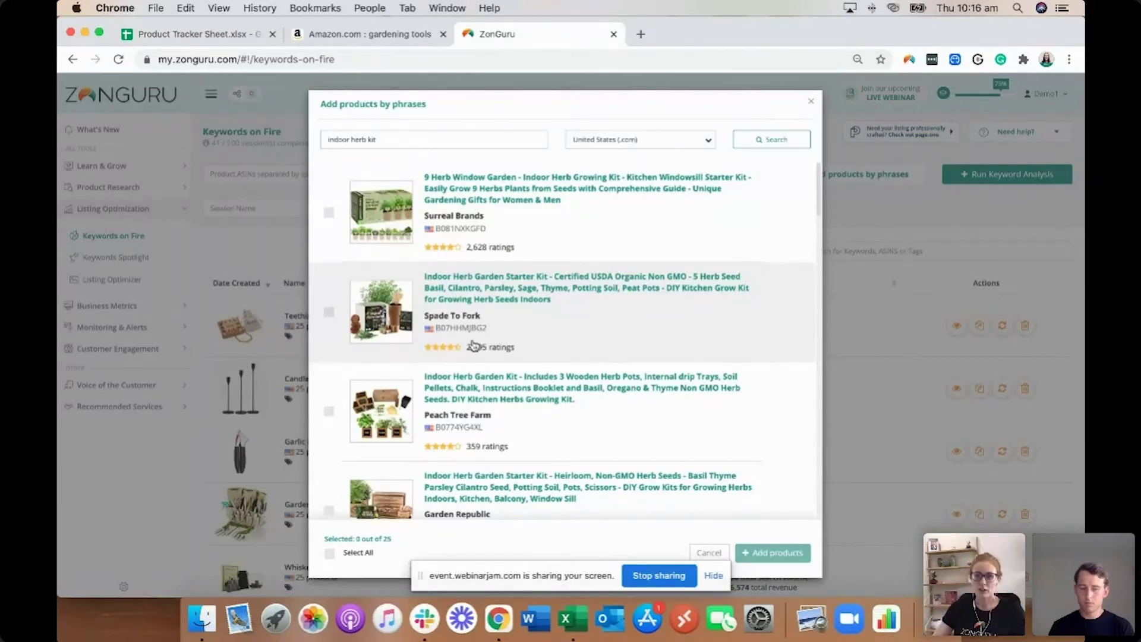
pyautogui.scroll(-15, 473, 345)
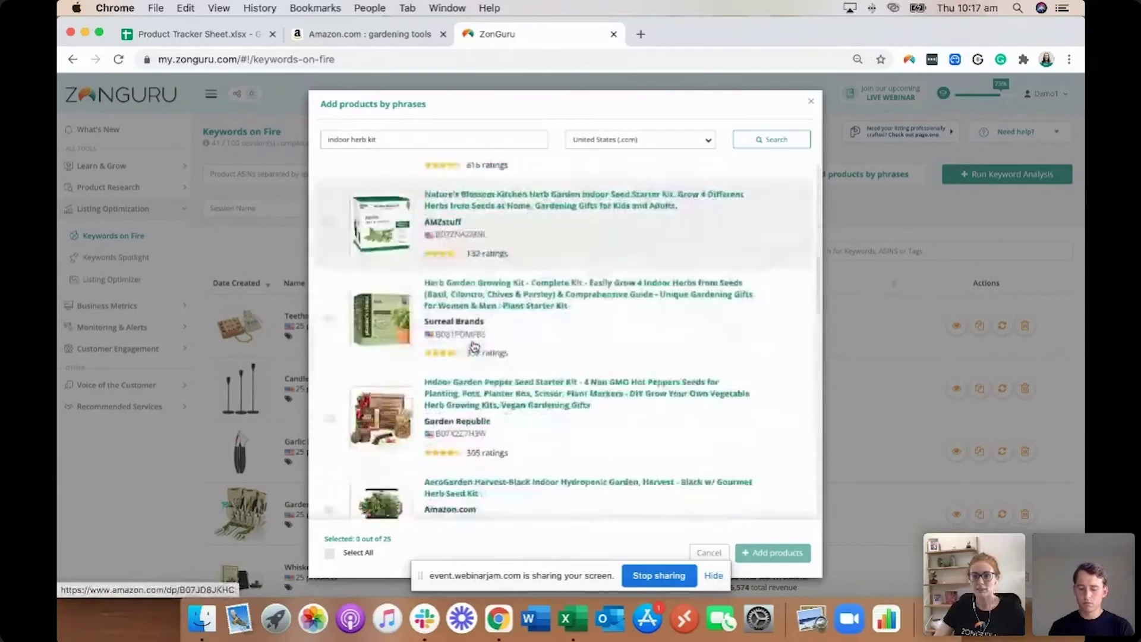
pyautogui.scroll(-15, 473, 345)
pyautogui.scroll(-15, 471, 365)
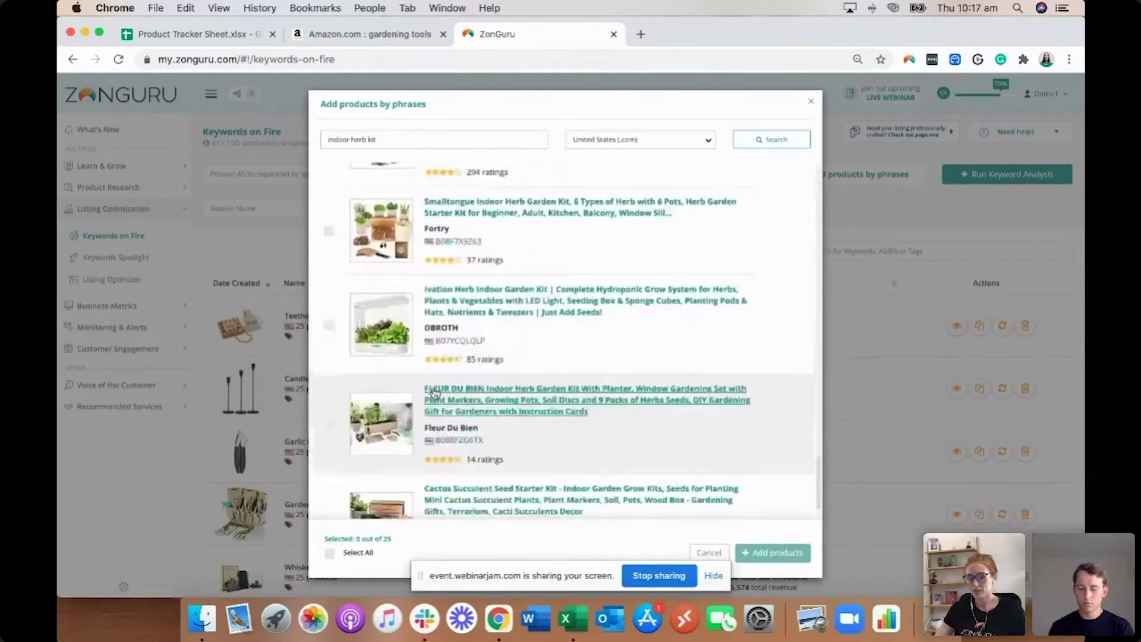
pyautogui.scroll(-2, 435, 393)
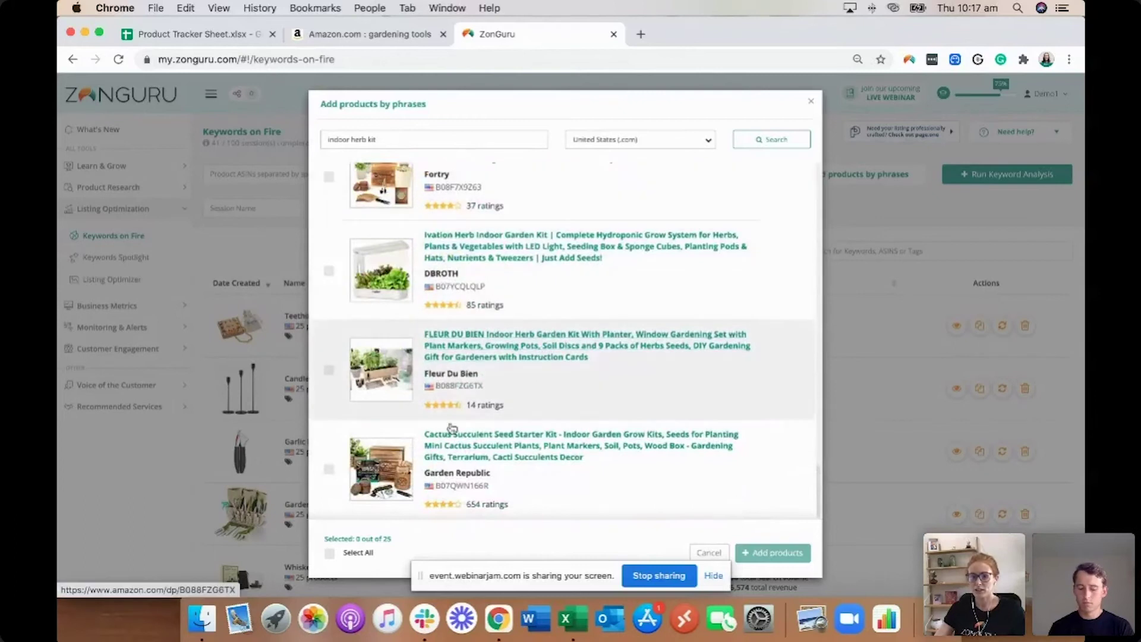
pyautogui.scroll(10, 452, 428)
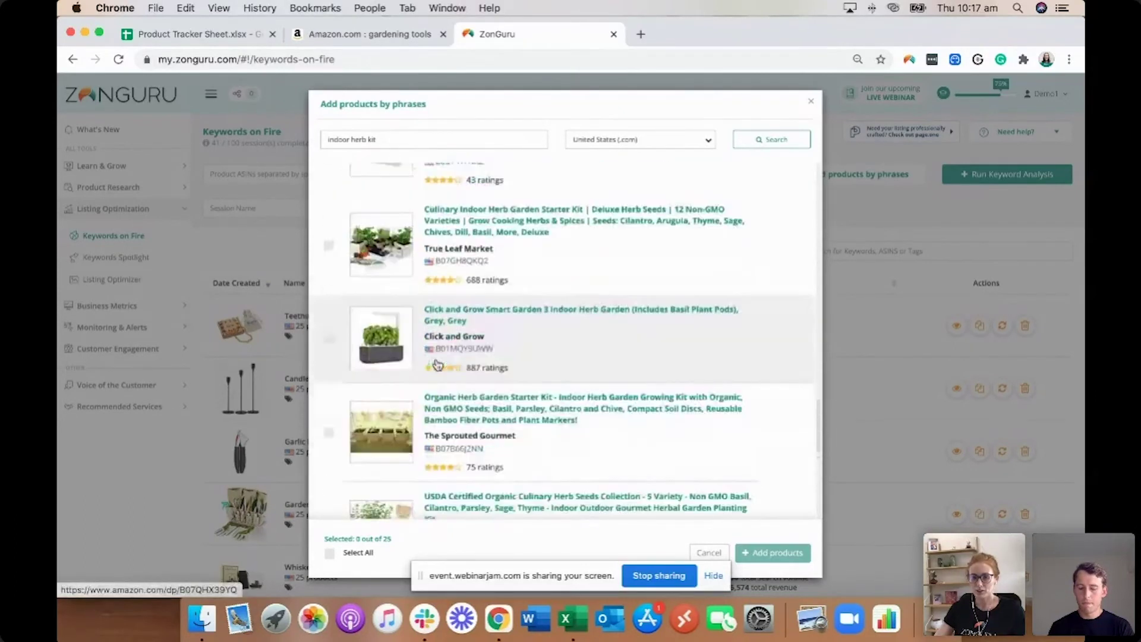
pyautogui.scroll(6, 436, 365)
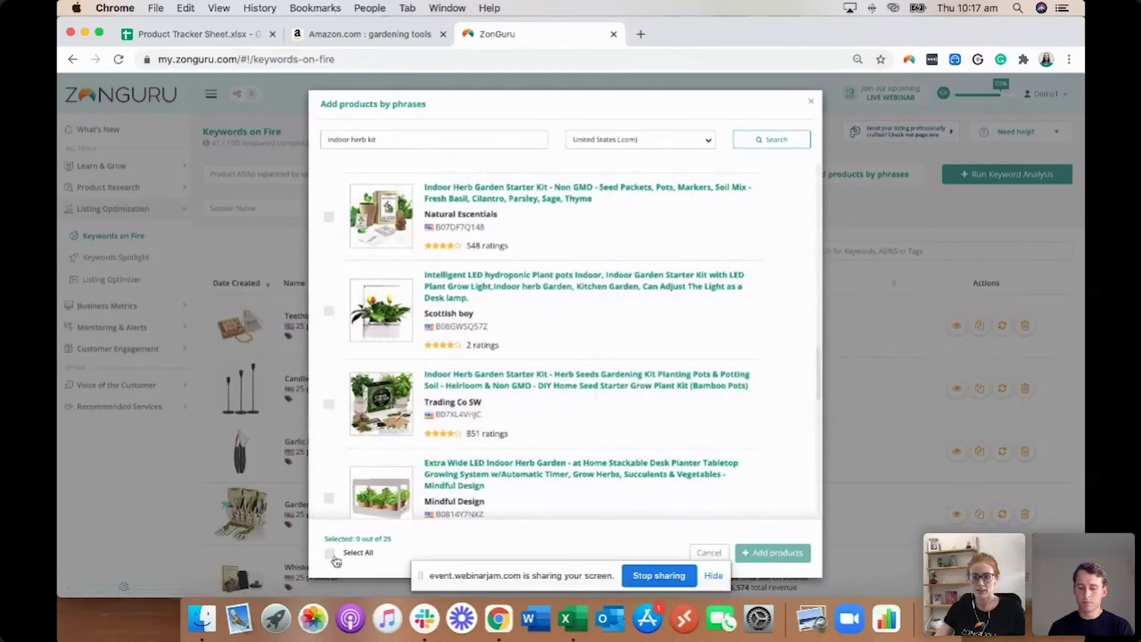
pyautogui.click(329, 555)
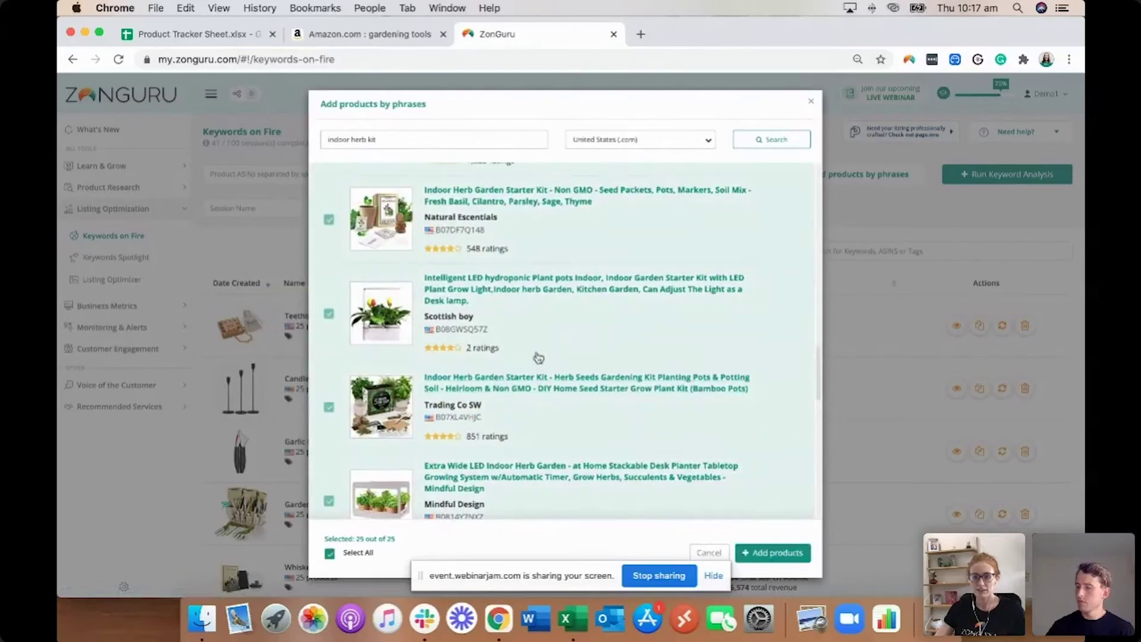
pyautogui.scroll(5, 538, 357)
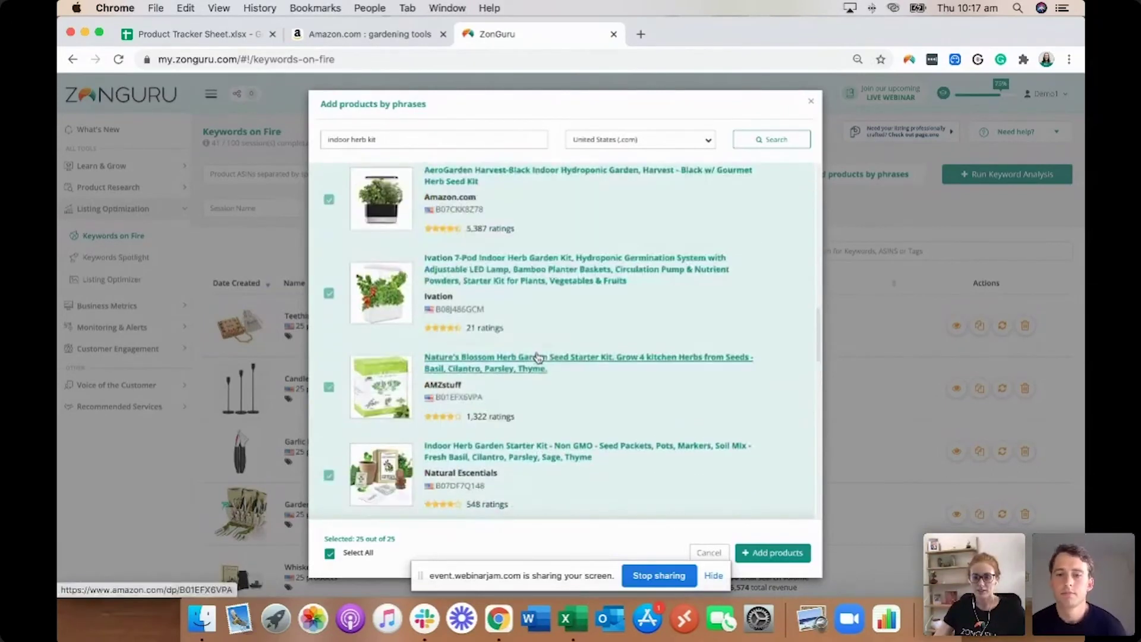
pyautogui.scroll(2, 538, 357)
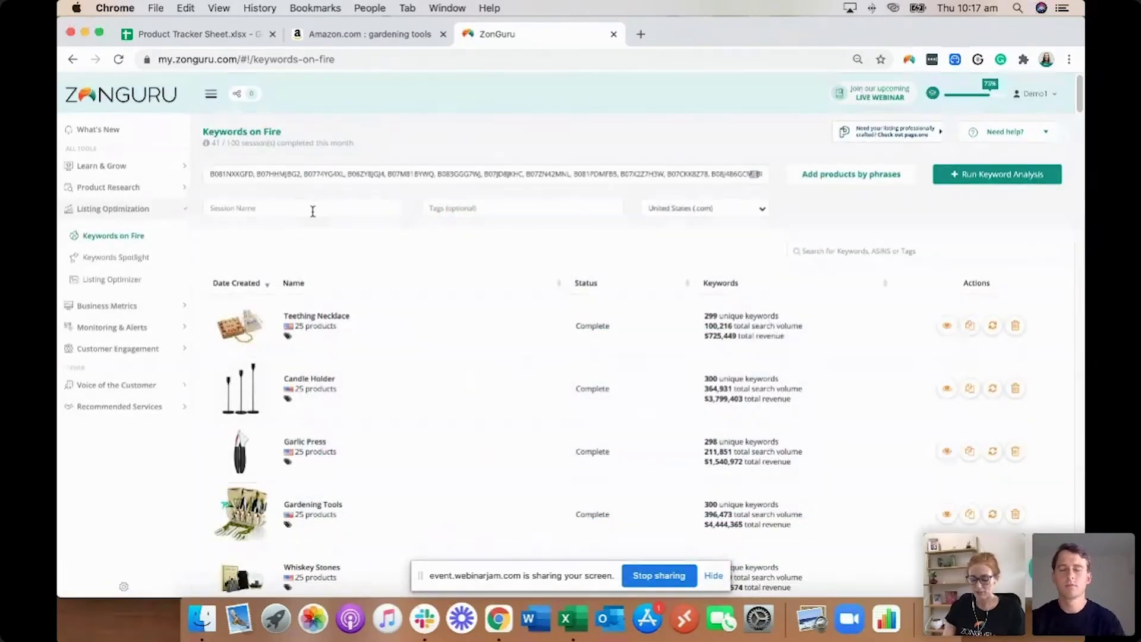
# Step: Name the session "Indoor Herb Kit" and run its keyword analysis
pyautogui.write('Indoor')
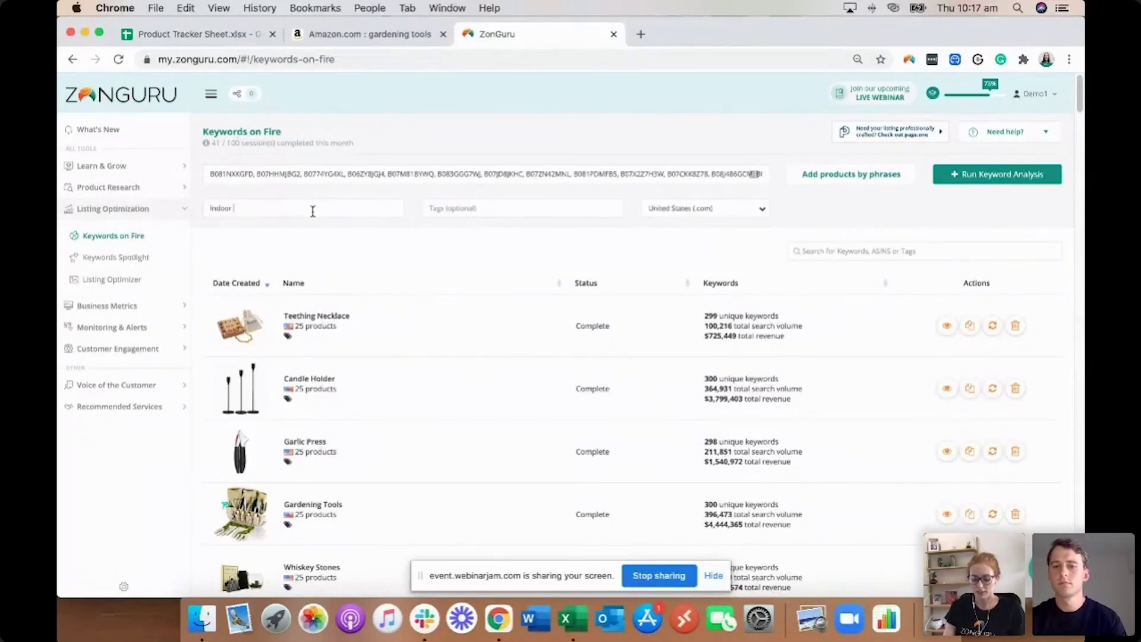
pyautogui.write(' Herb Kit')
pyautogui.click(975, 178)
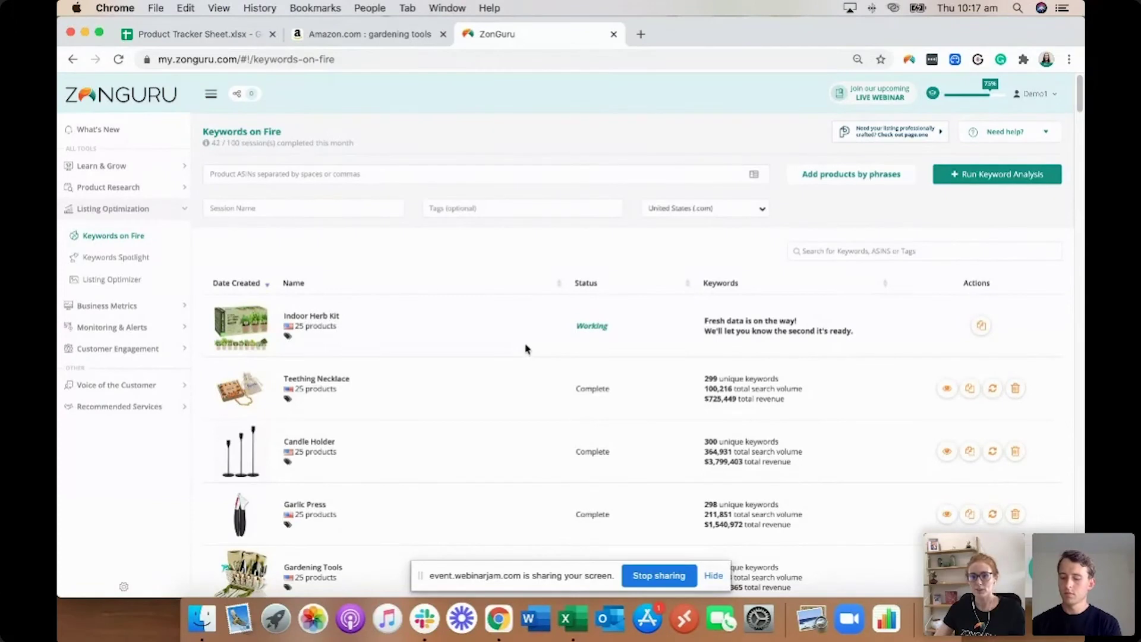
# Step: Open the completed Gardening Tools session in Keywords on Fire and view its keyword table
pyautogui.scroll(-1, 695, 344)
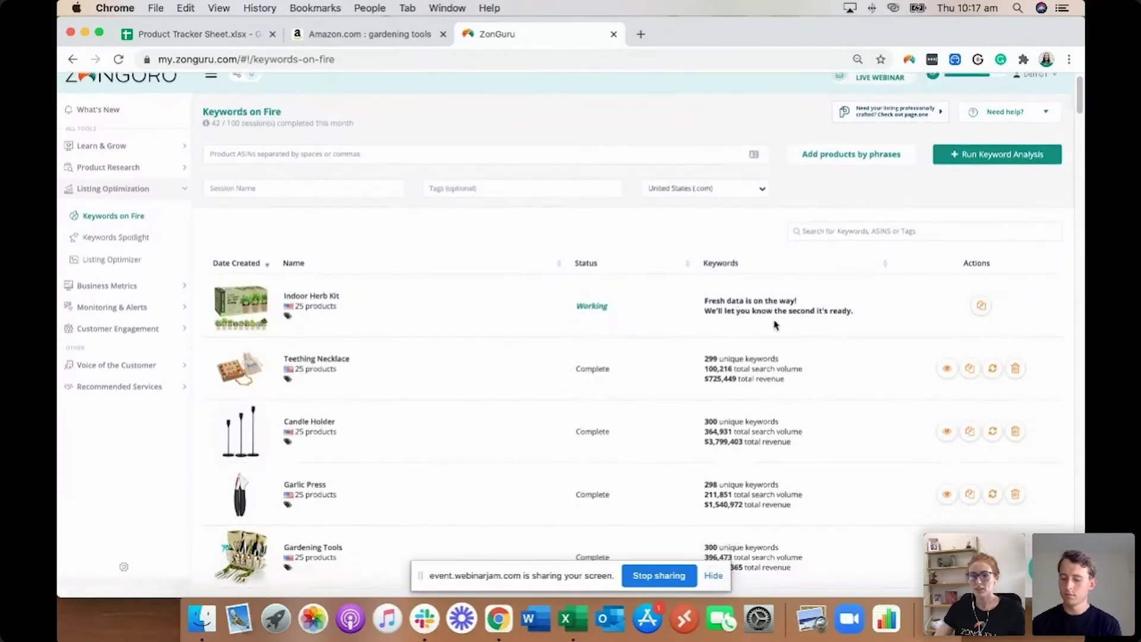
pyautogui.scroll(-2, 702, 315)
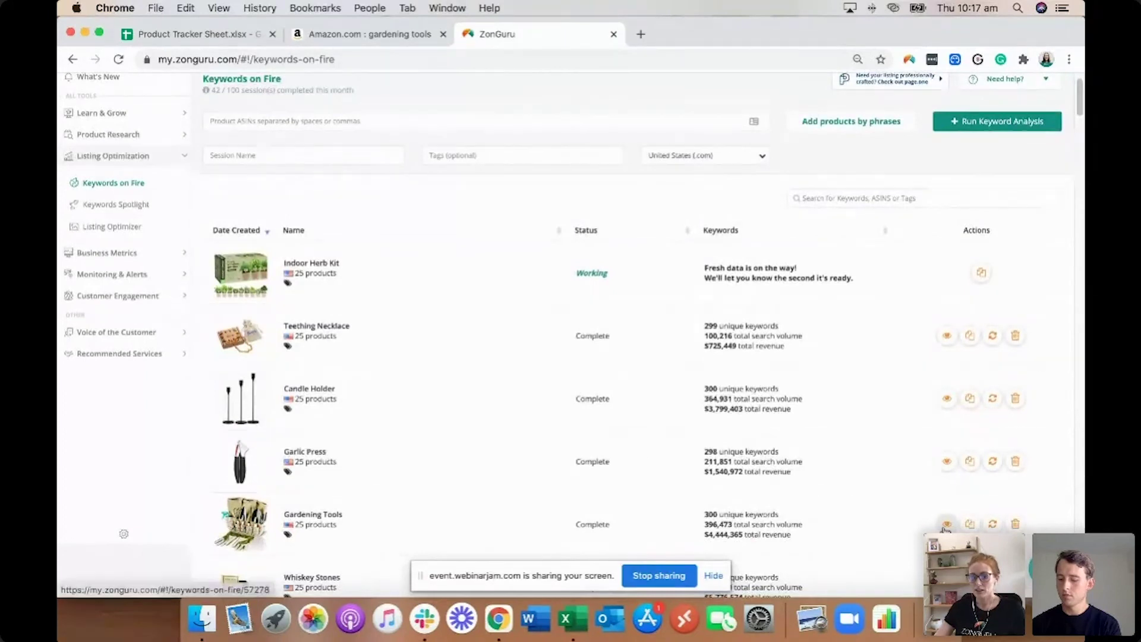
pyautogui.click(287, 327)
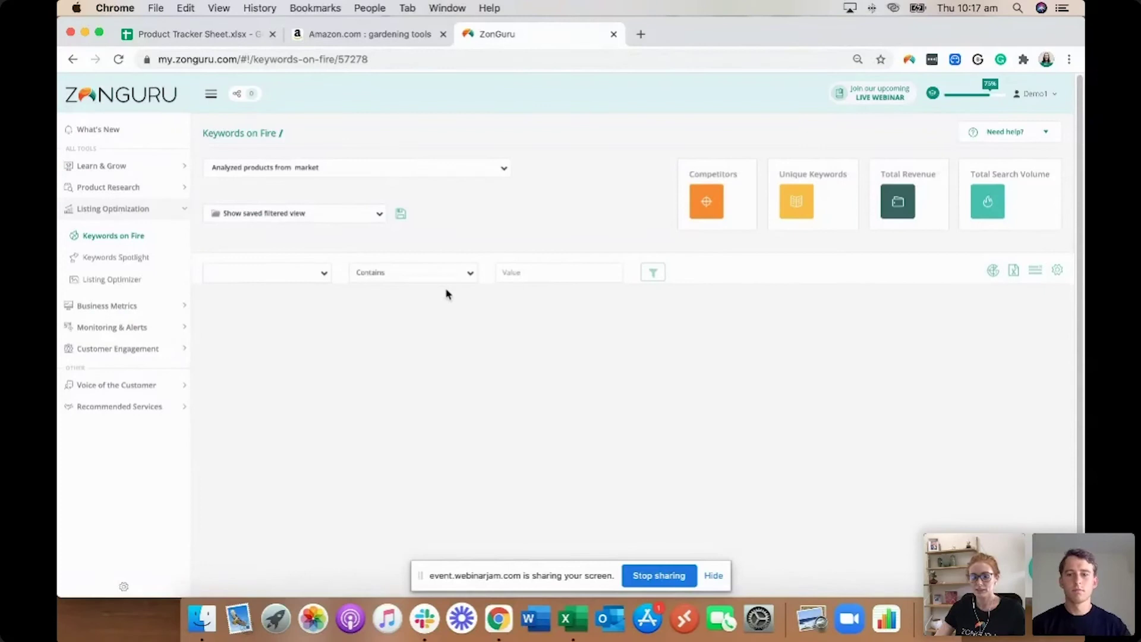
pyautogui.scroll(-1, 448, 291)
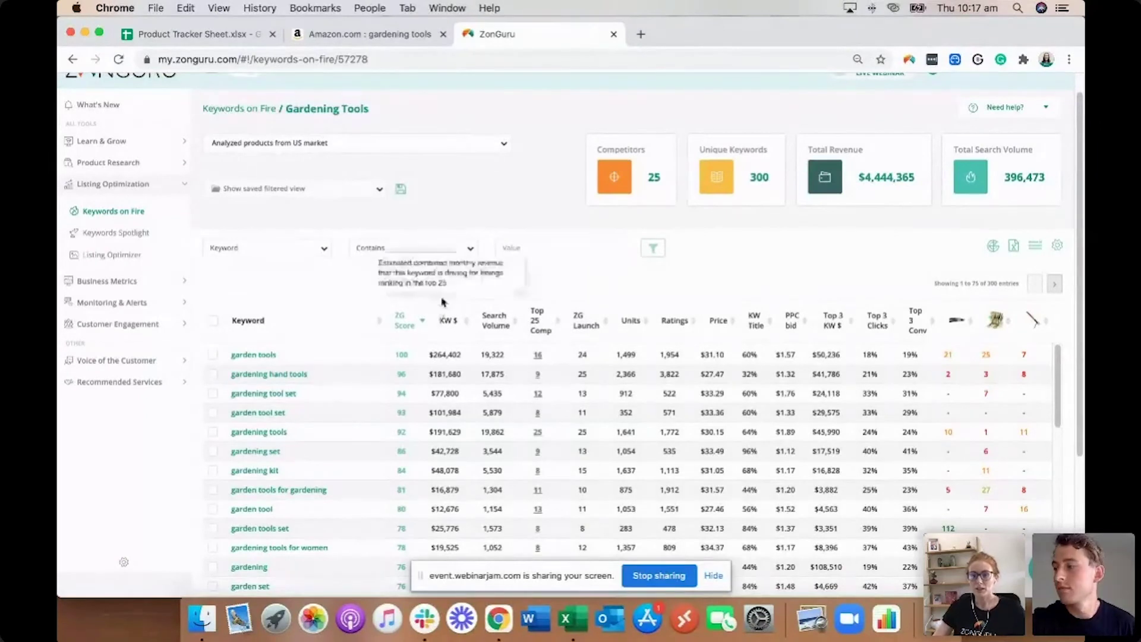
# Step: Look over the Gardening Tools keyword metrics and end the screen share
pyautogui.scroll(-2, 440, 309)
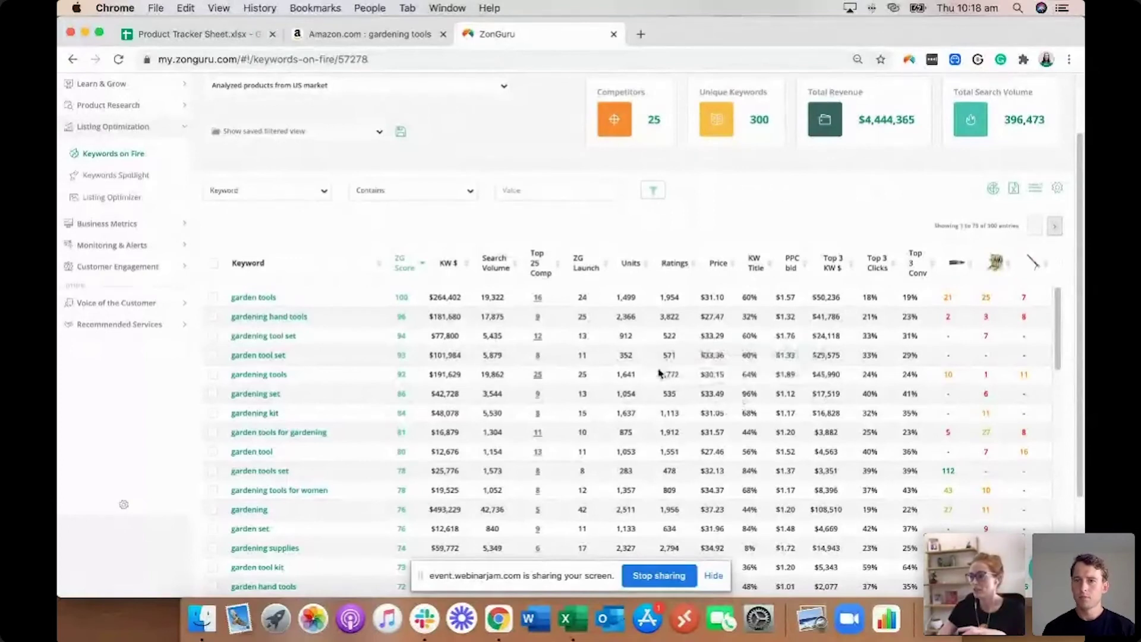
pyautogui.scroll(3, 534, 291)
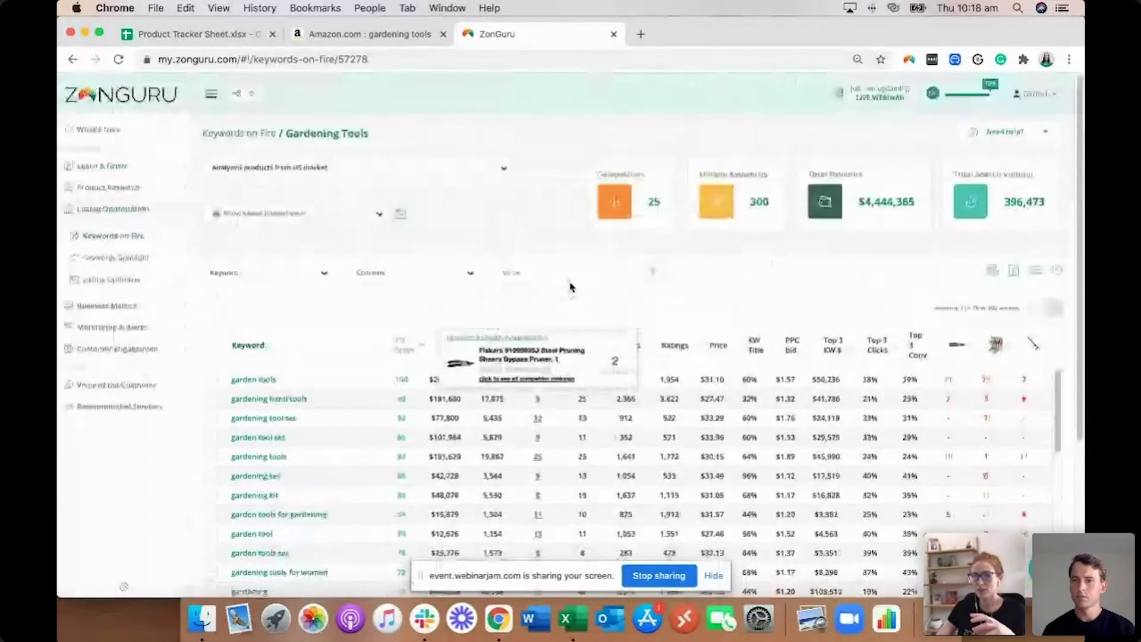
pyautogui.click(1046, 133)
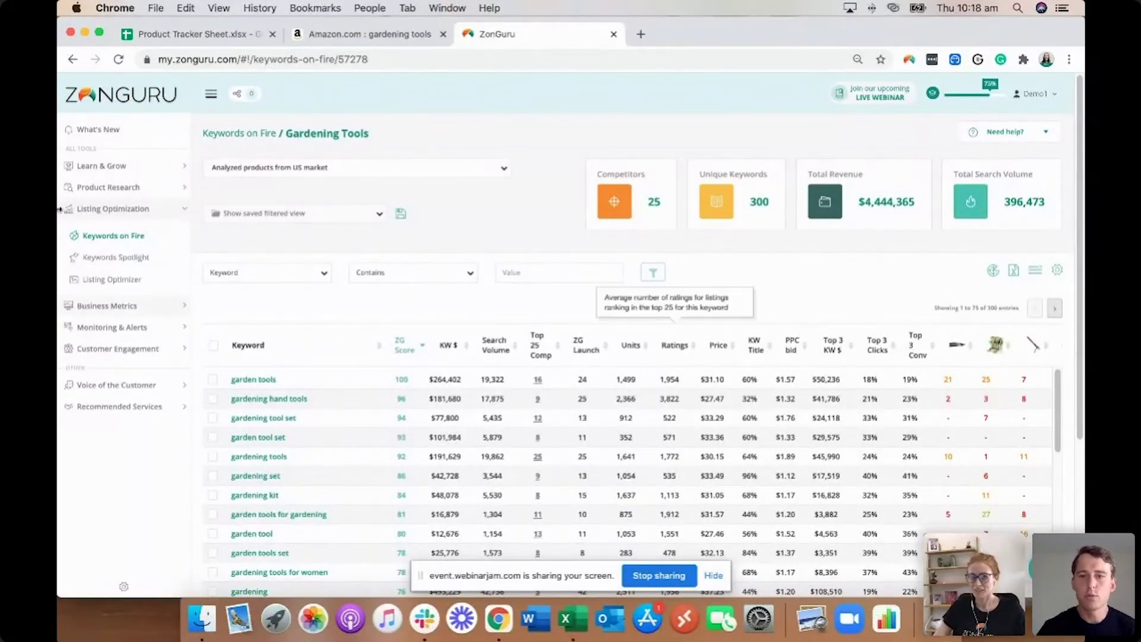
pyautogui.click(672, 584)
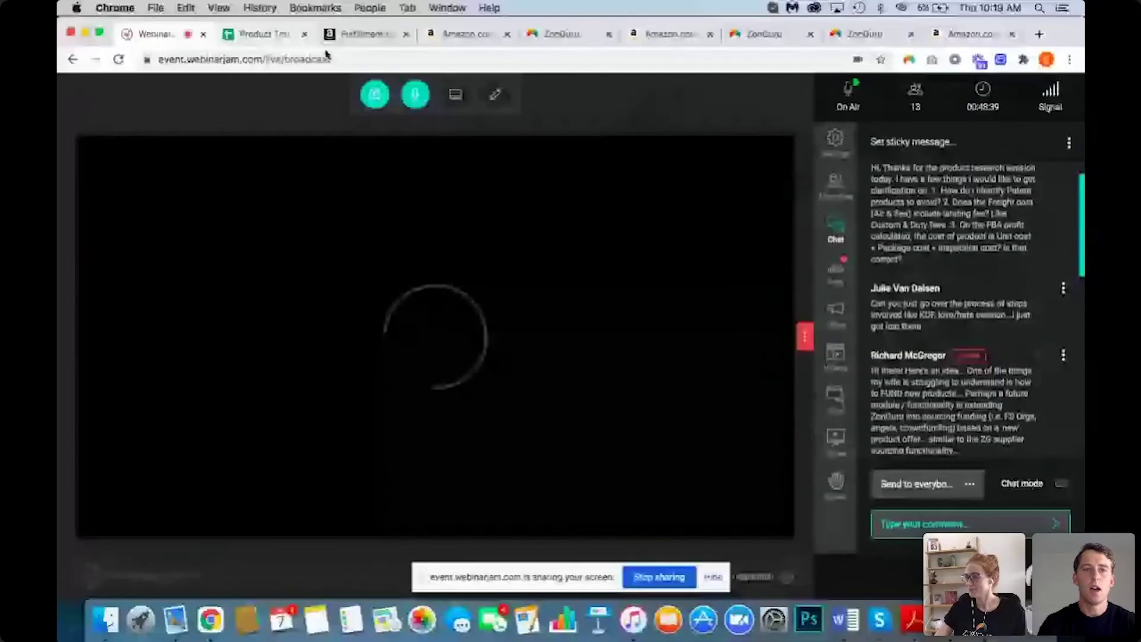
# Step: In the Gardening Tools keyword table, show only the Keyword, ZG Score, KW $, Search Volume and Top 25 Comp columns
pyautogui.click(555, 44)
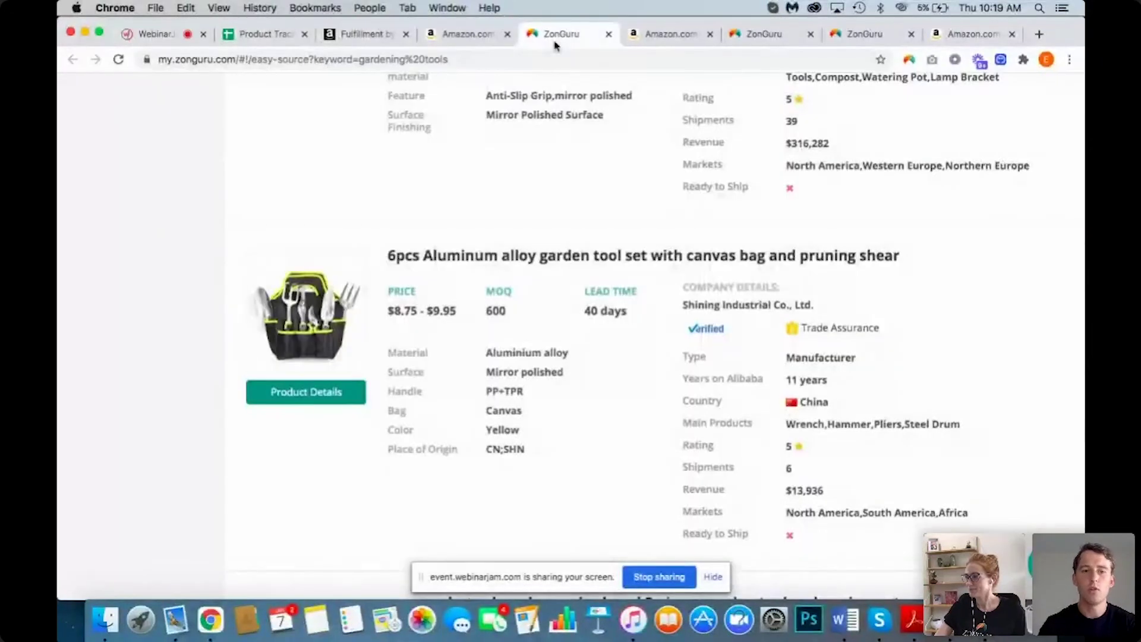
pyautogui.click(775, 35)
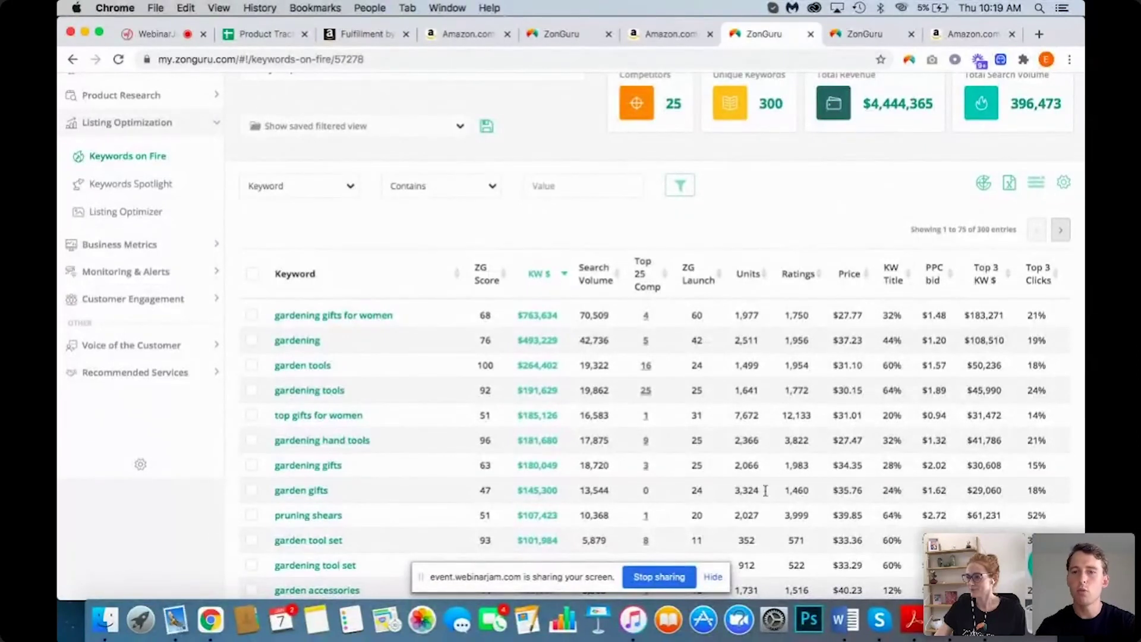
pyautogui.click(1066, 184)
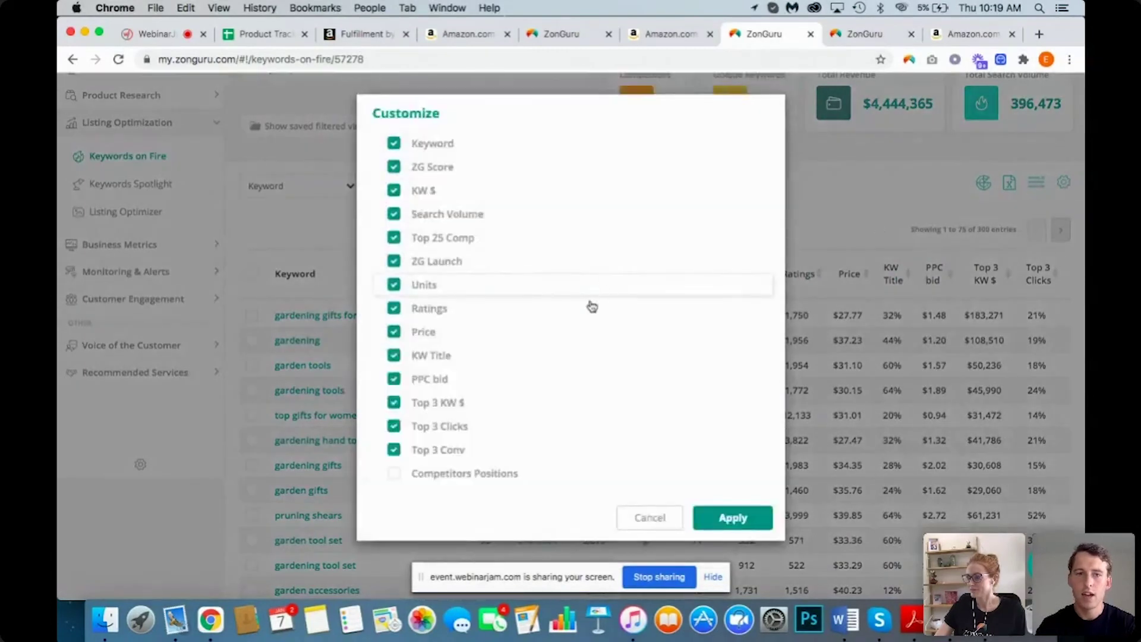
pyautogui.click(431, 452)
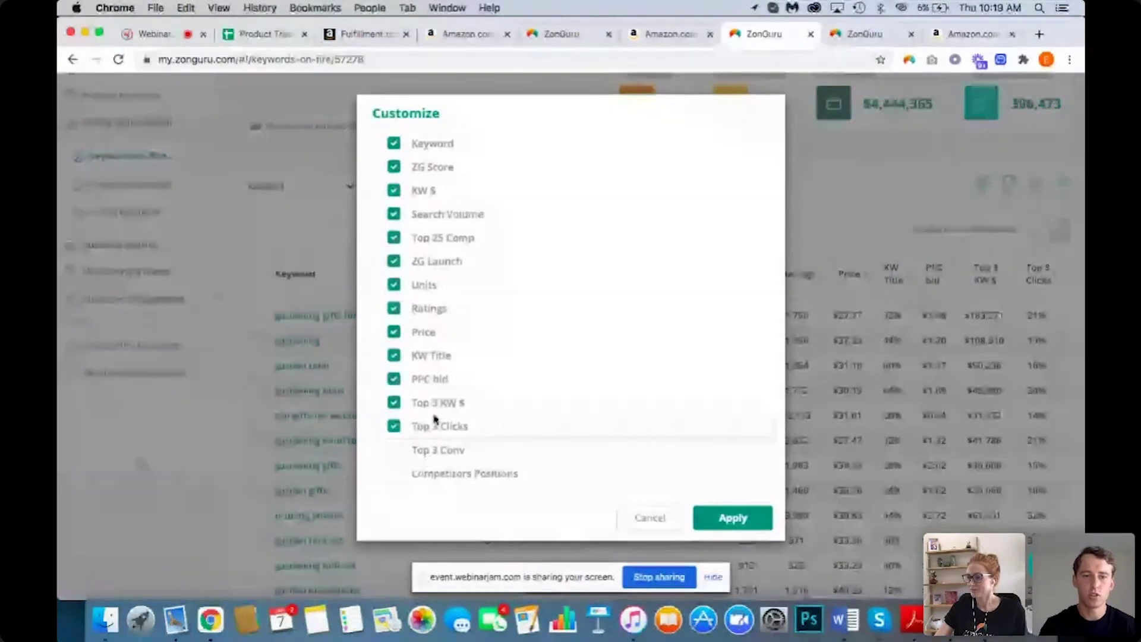
pyautogui.click(422, 357)
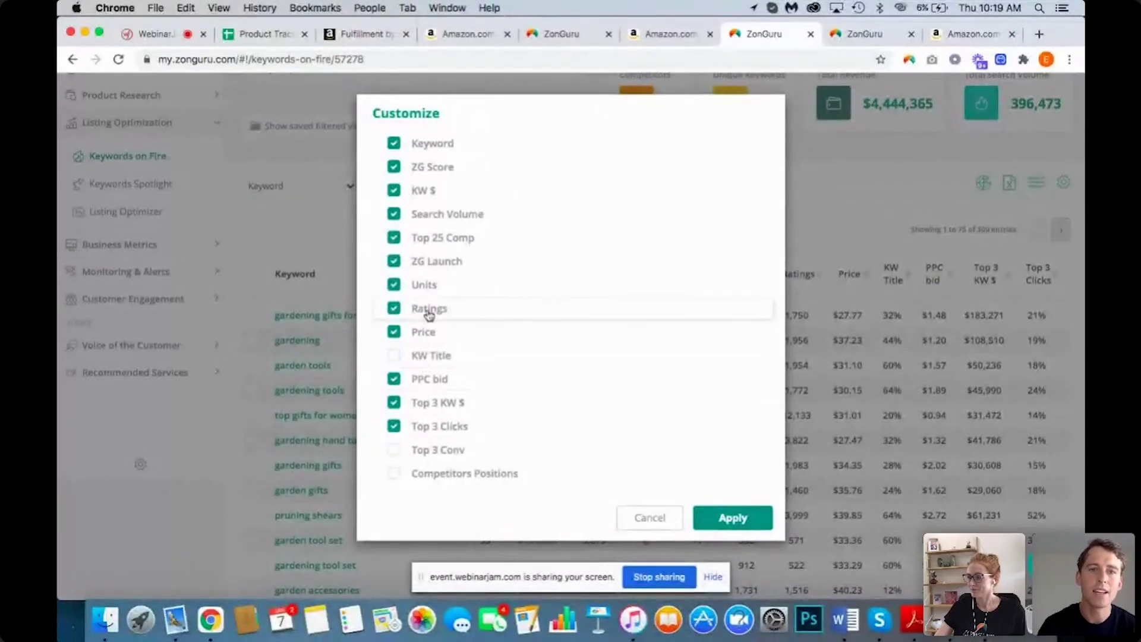
pyautogui.click(428, 313)
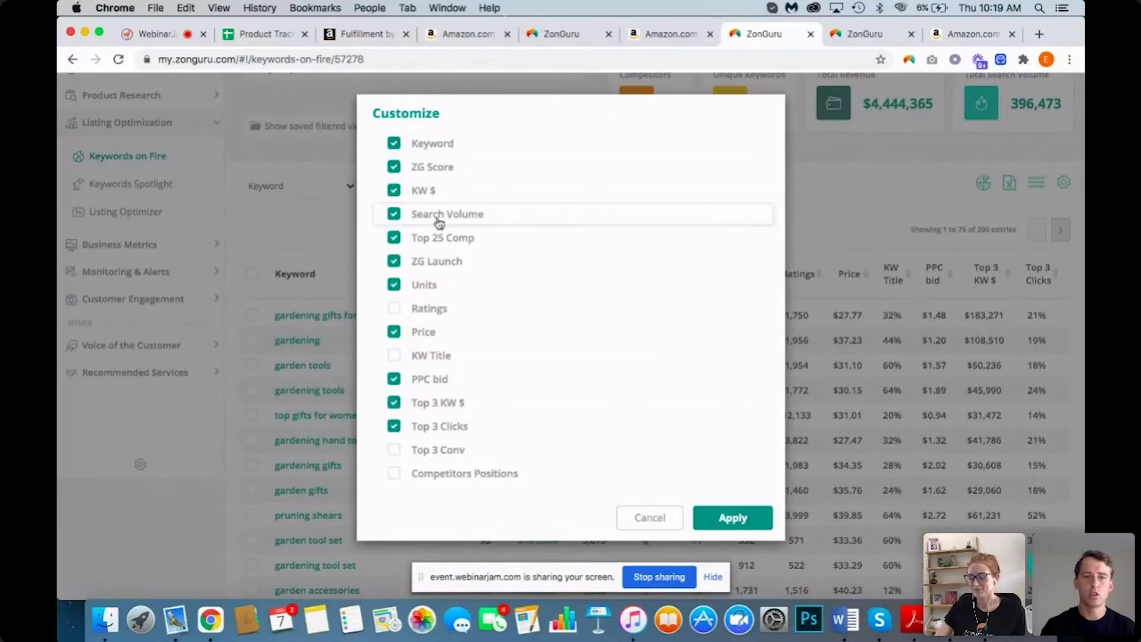
pyautogui.click(419, 261)
pyautogui.click(418, 287)
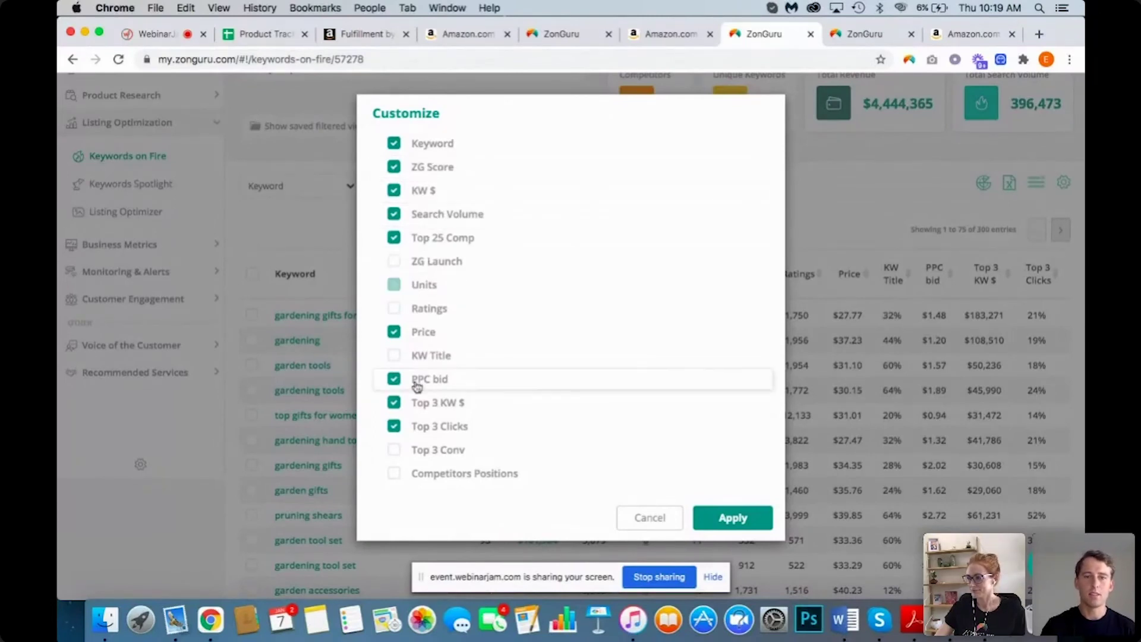
pyautogui.click(420, 333)
pyautogui.click(418, 380)
pyautogui.click(418, 404)
pyautogui.click(421, 428)
pyautogui.click(724, 520)
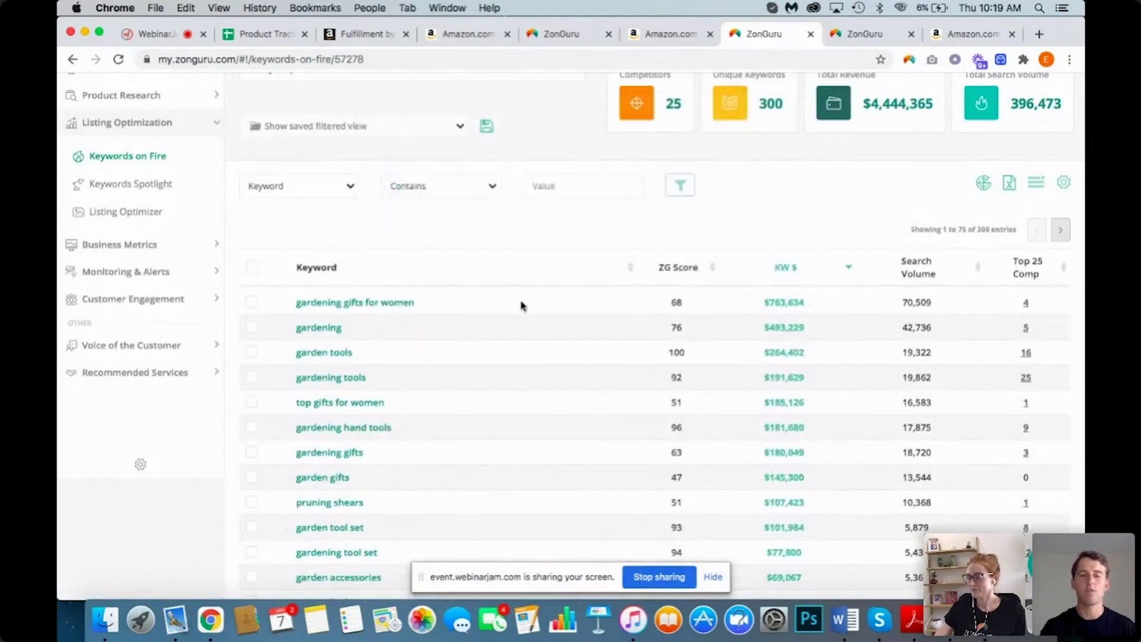
pyautogui.moveTo(929, 279)
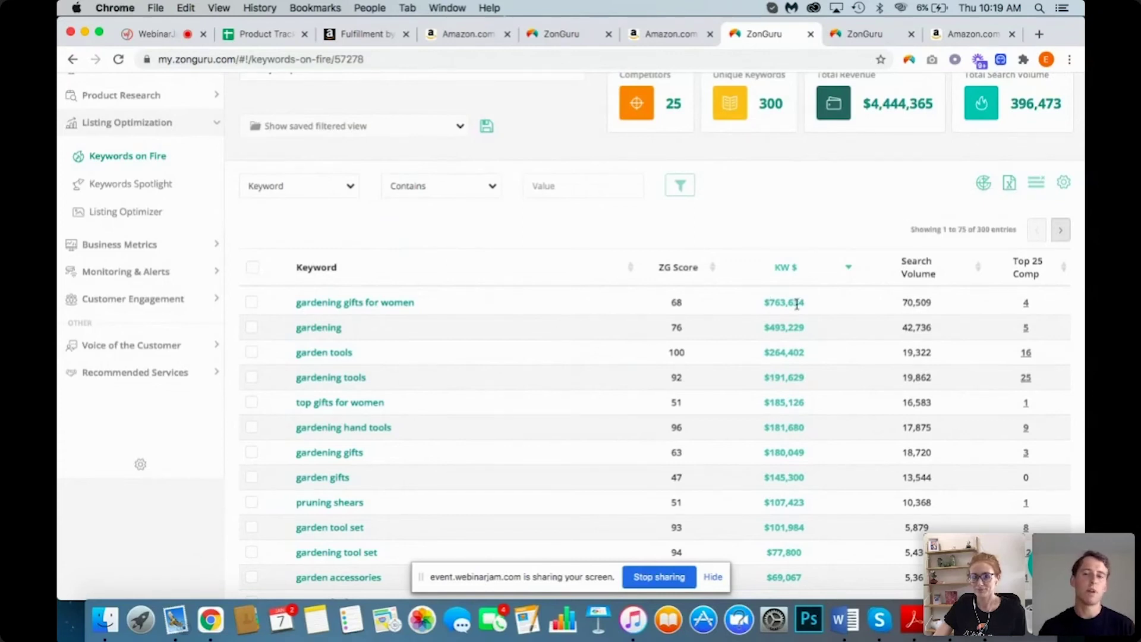
pyautogui.moveTo(782, 267)
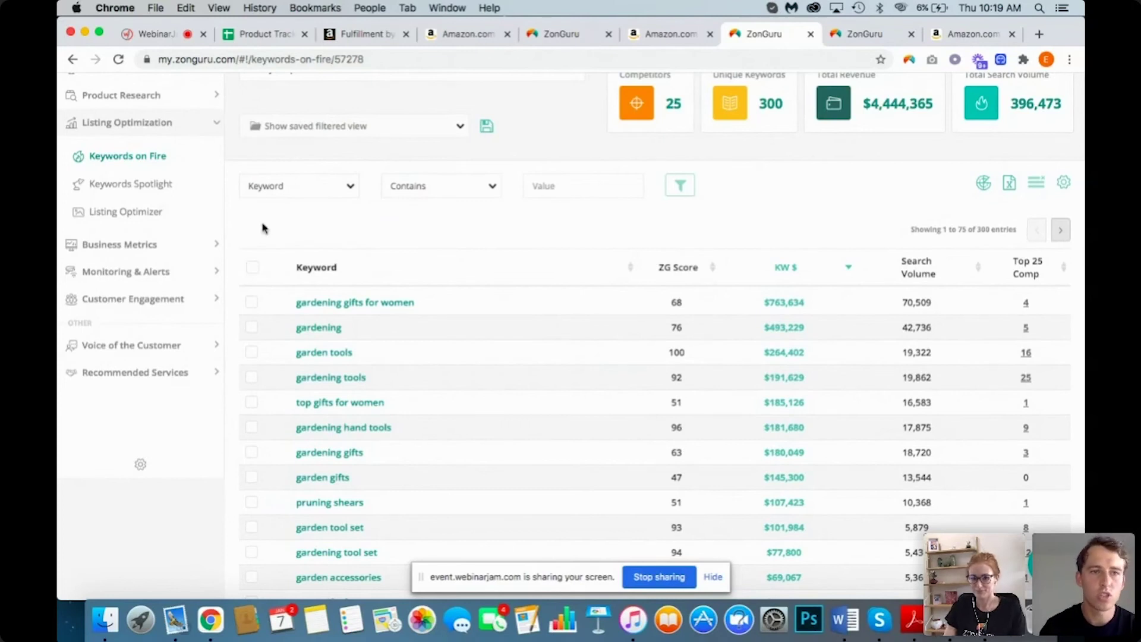
# Step: Open the Love-Hate product research tool and its list of sessions
pyautogui.scroll(3, 262, 227)
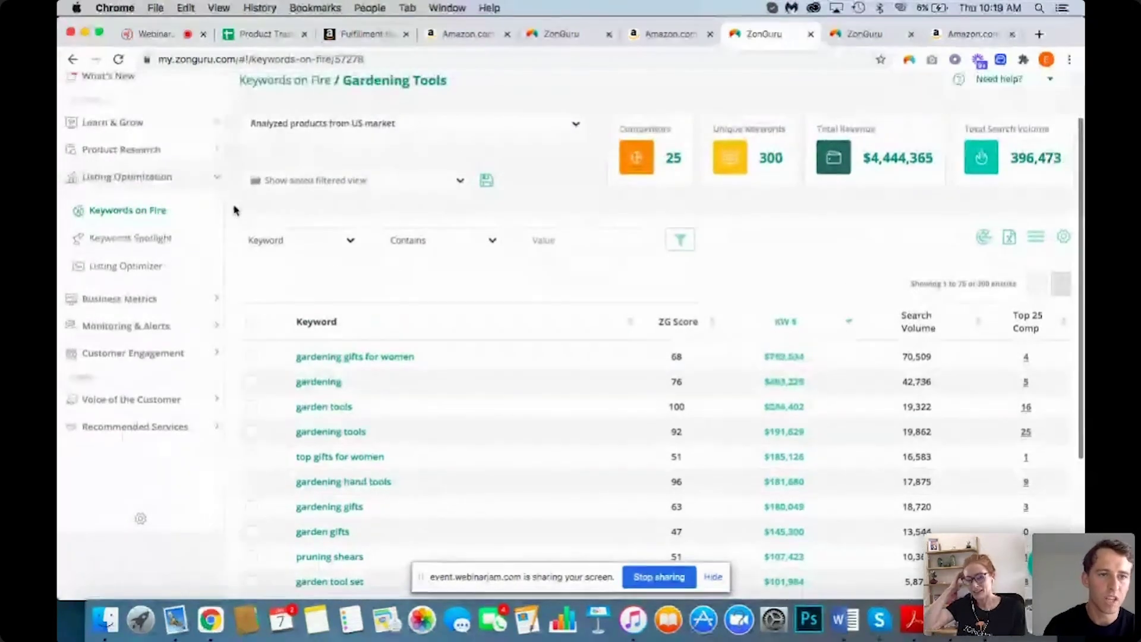
pyautogui.click(179, 180)
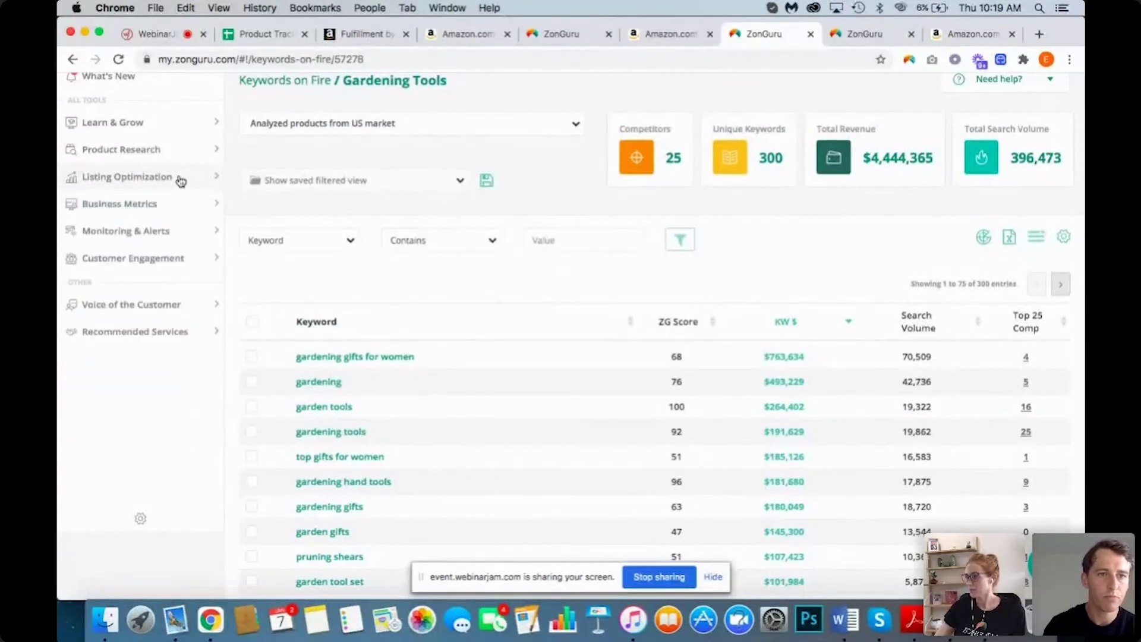
pyautogui.click(177, 156)
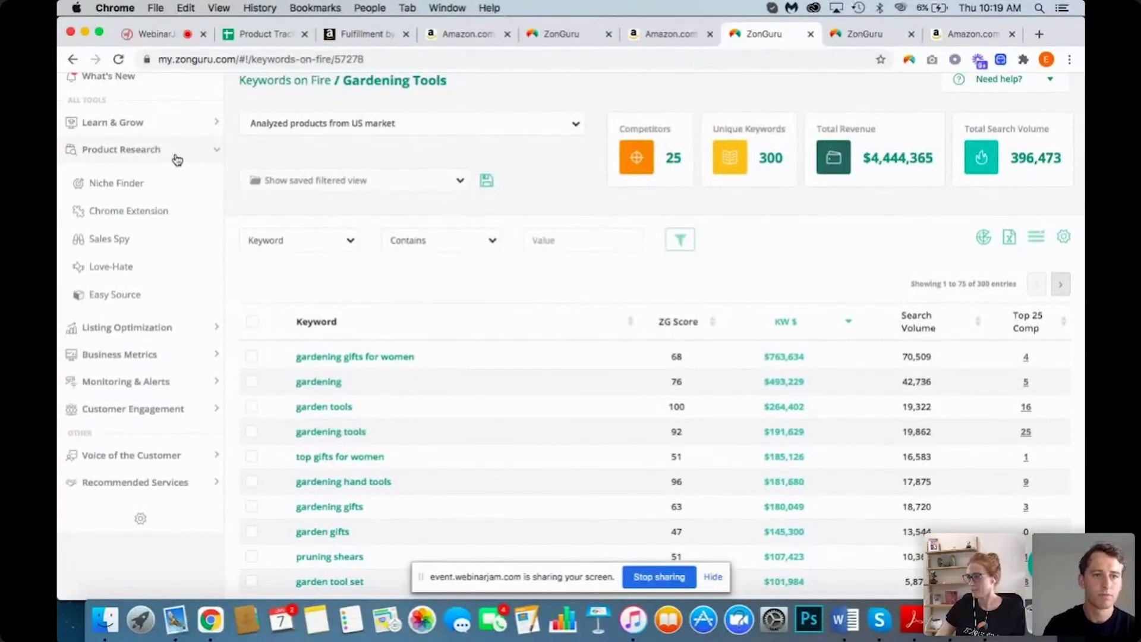
pyautogui.click(139, 270)
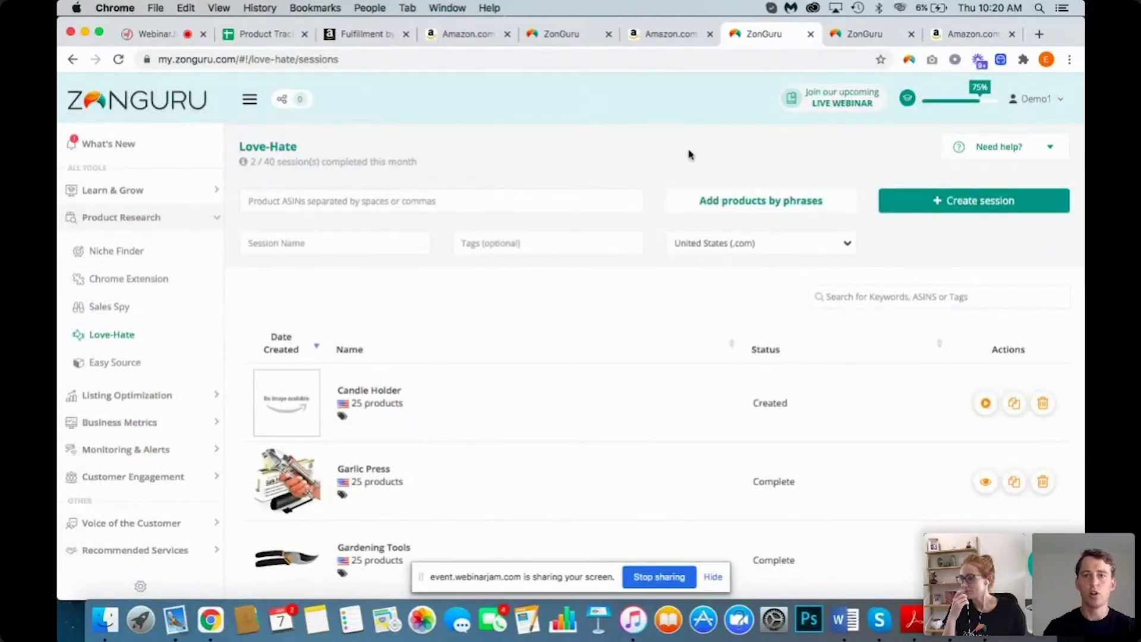
# Step: Search United States products by the phrase "gardening tools" and add all the results to a new Love-Hate session
pyautogui.click(722, 203)
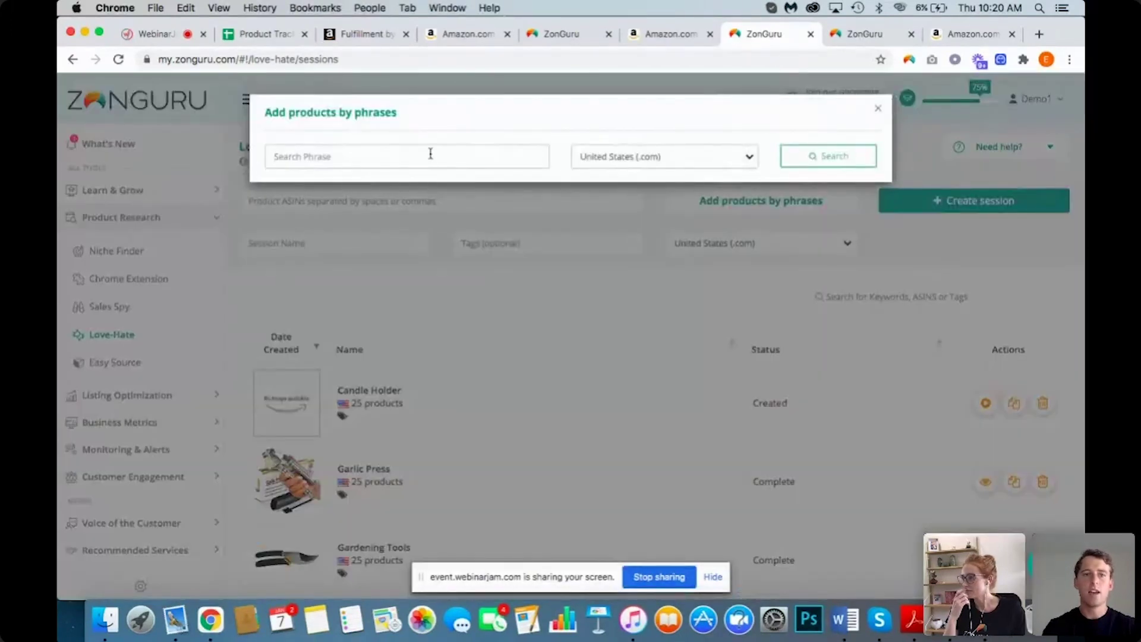
pyautogui.write('gardening tools')
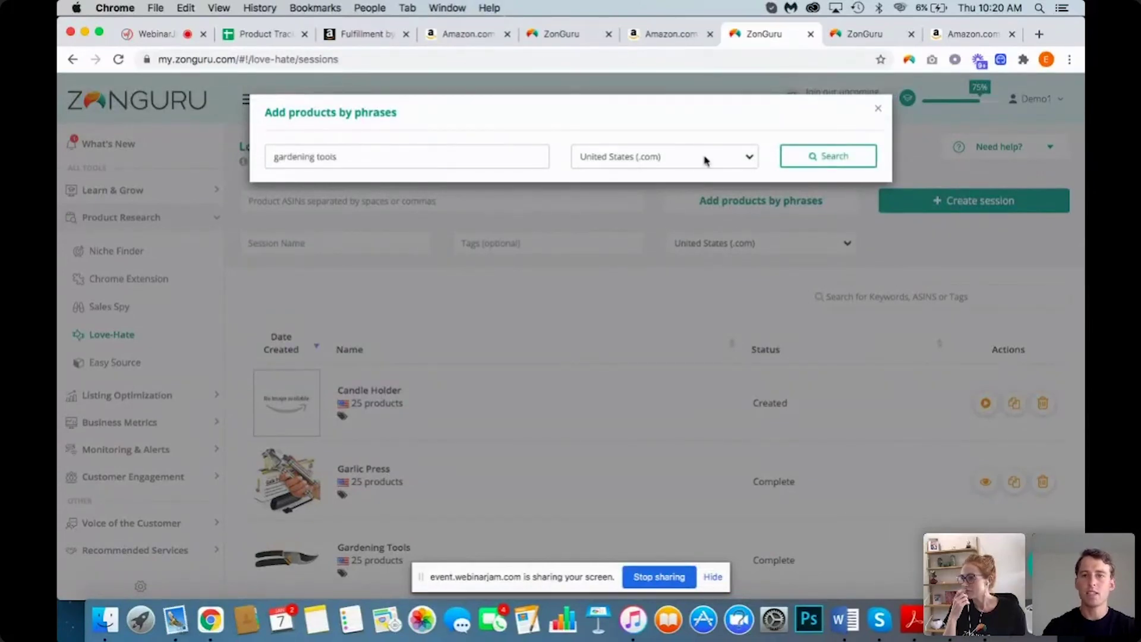
pyautogui.click(816, 155)
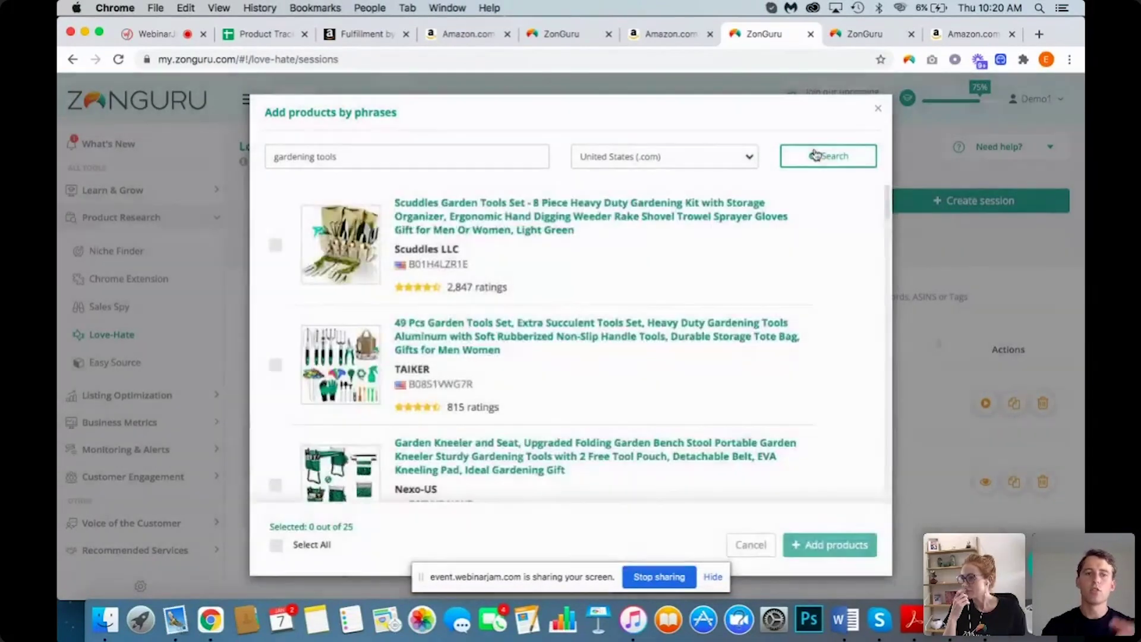
pyautogui.scroll(-10, 675, 266)
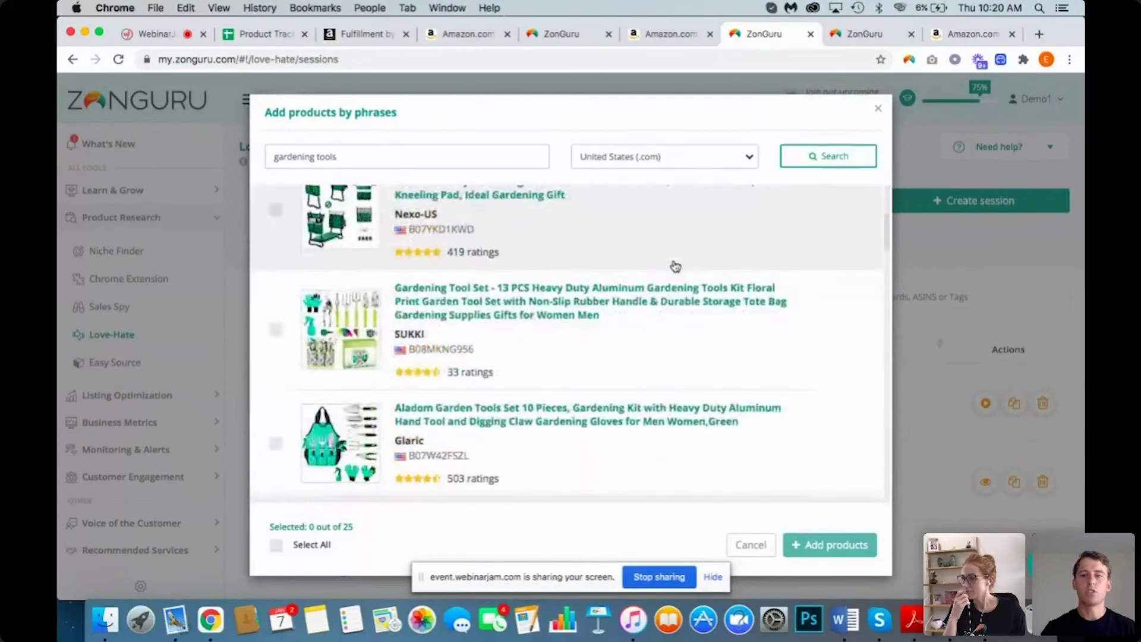
pyautogui.scroll(5, 676, 267)
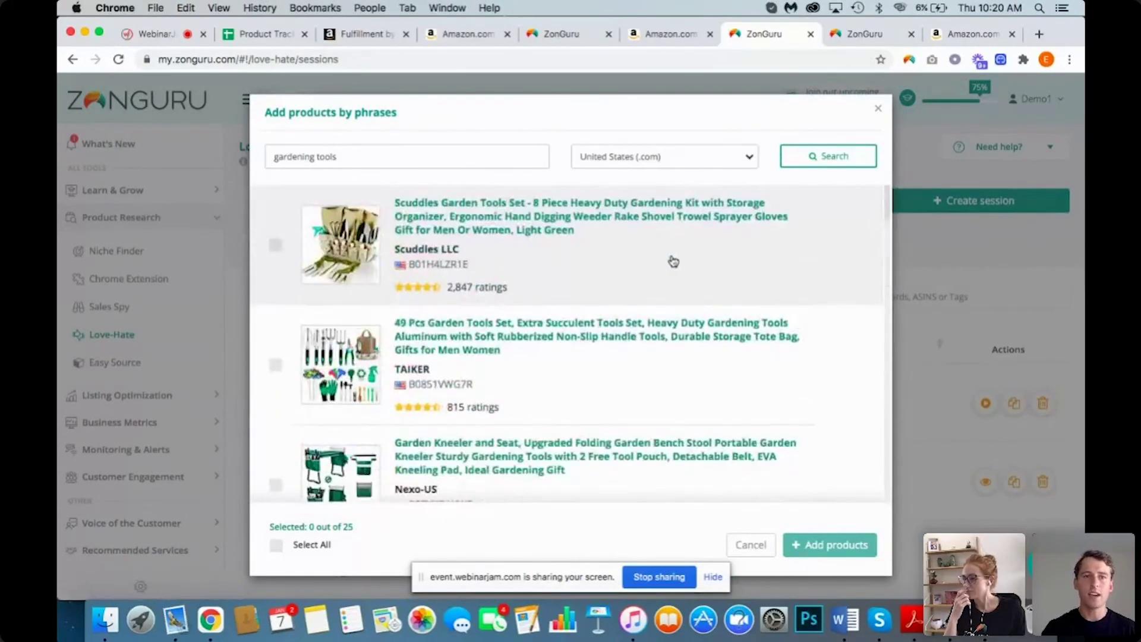
pyautogui.scroll(-3, 288, 244)
pyautogui.scroll(-9, 289, 245)
pyautogui.scroll(9, 288, 245)
pyautogui.scroll(-2, 288, 244)
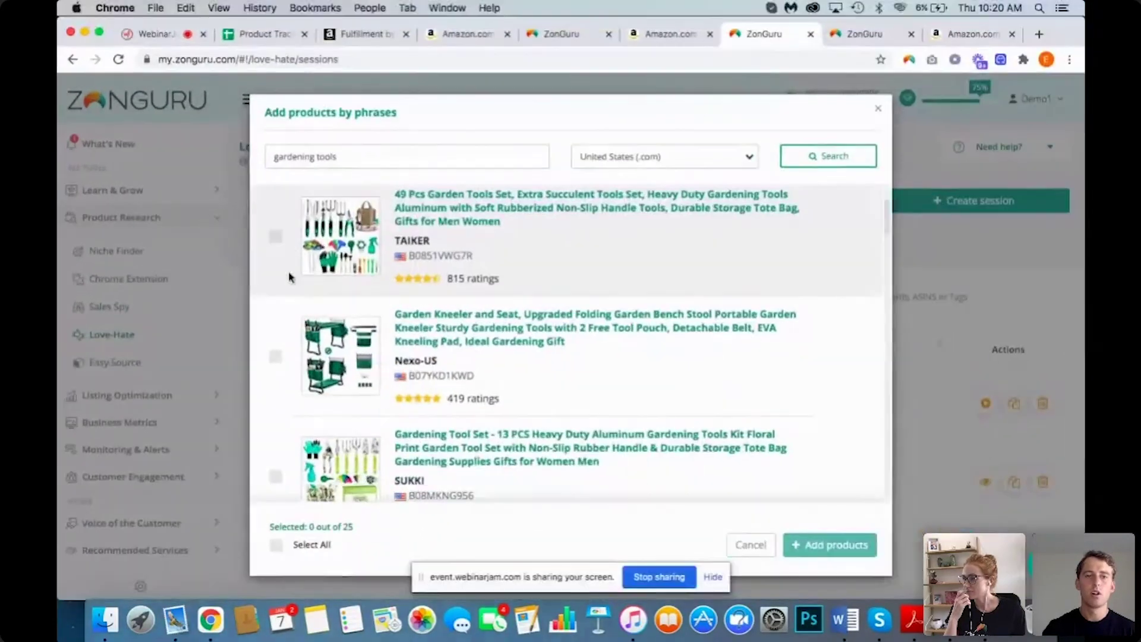
pyautogui.click(276, 544)
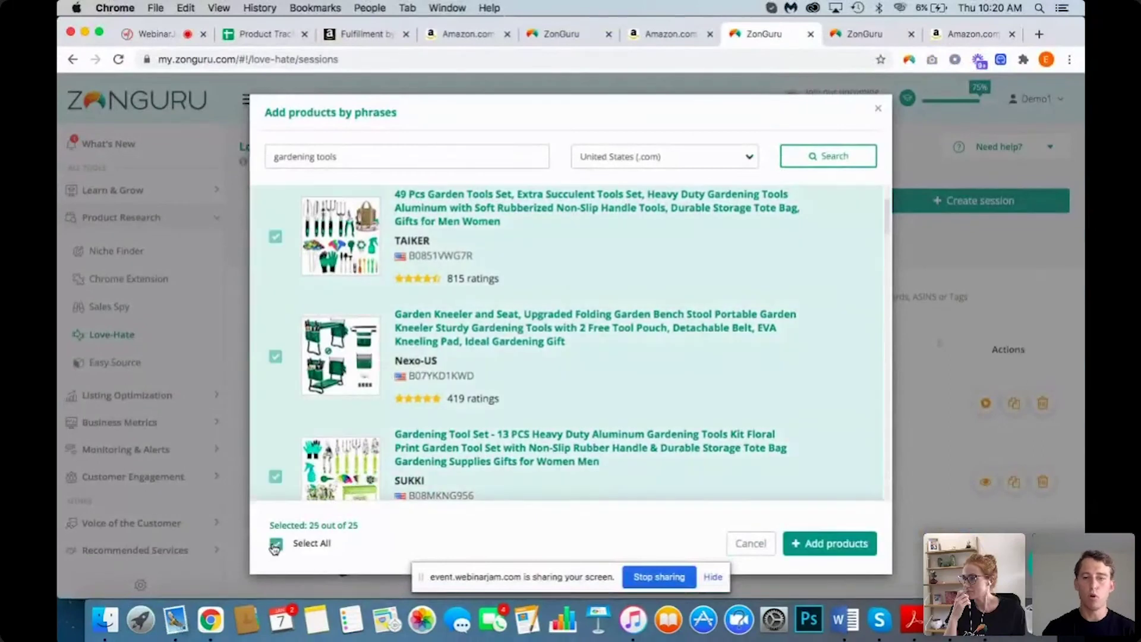
pyautogui.click(811, 544)
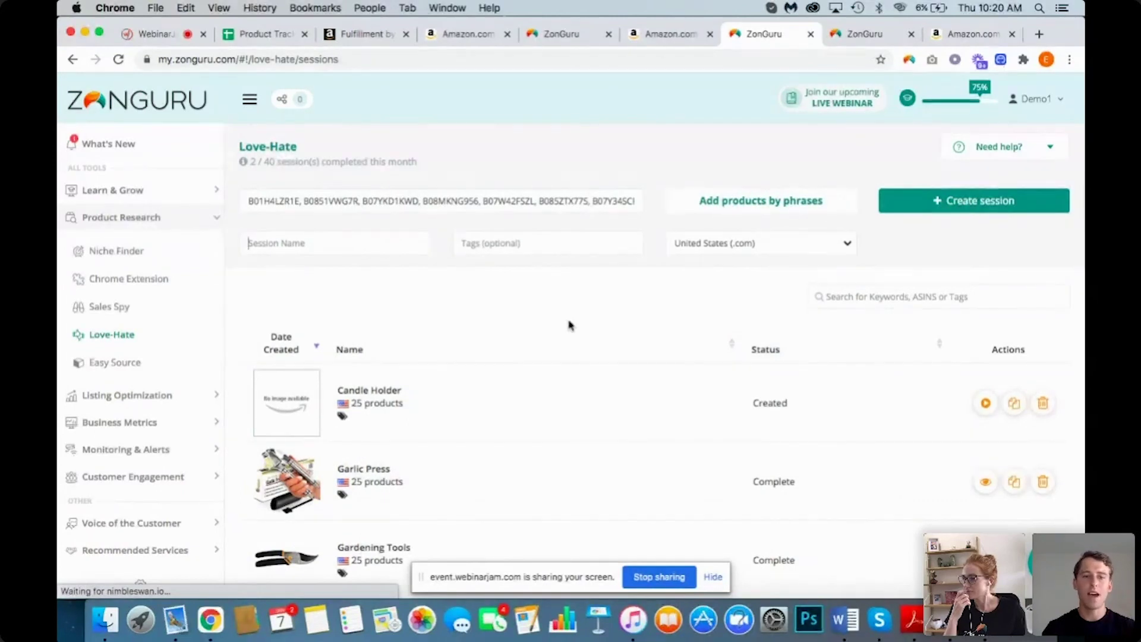
# Step: Open the completed Cat bed session from the Love-Hate session list
pyautogui.scroll(-3, 571, 323)
pyautogui.scroll(-2, 571, 325)
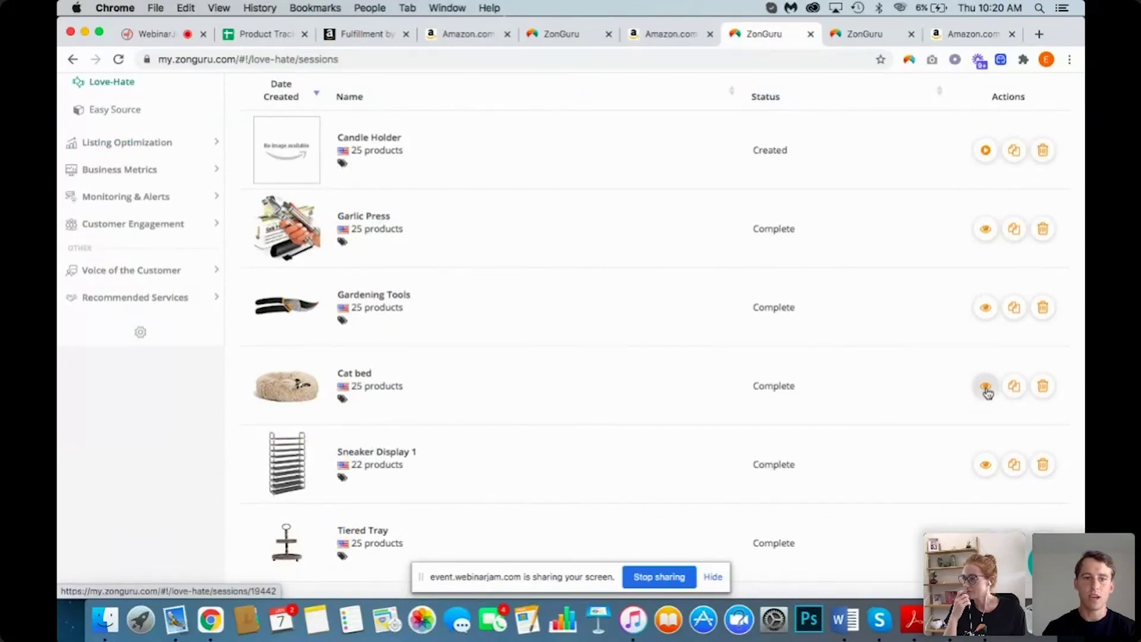
pyautogui.click(986, 386)
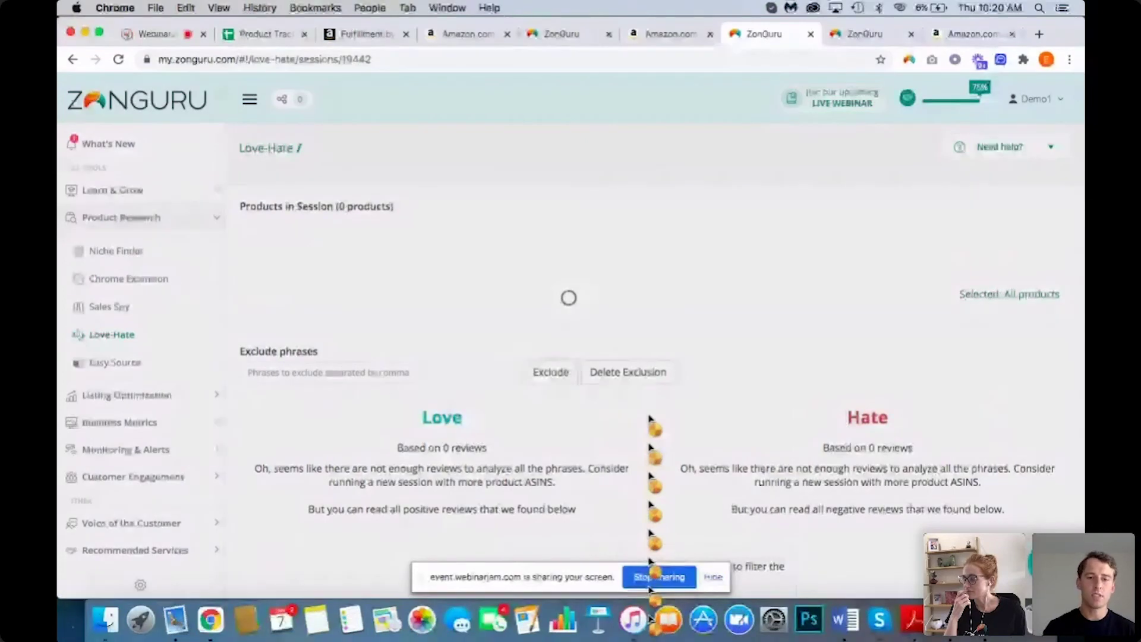
# Step: Examine the Cat bed session's Love and Hate phrases and the matching customer reviews, and end the screen share
pyautogui.scroll(-2, 569, 298)
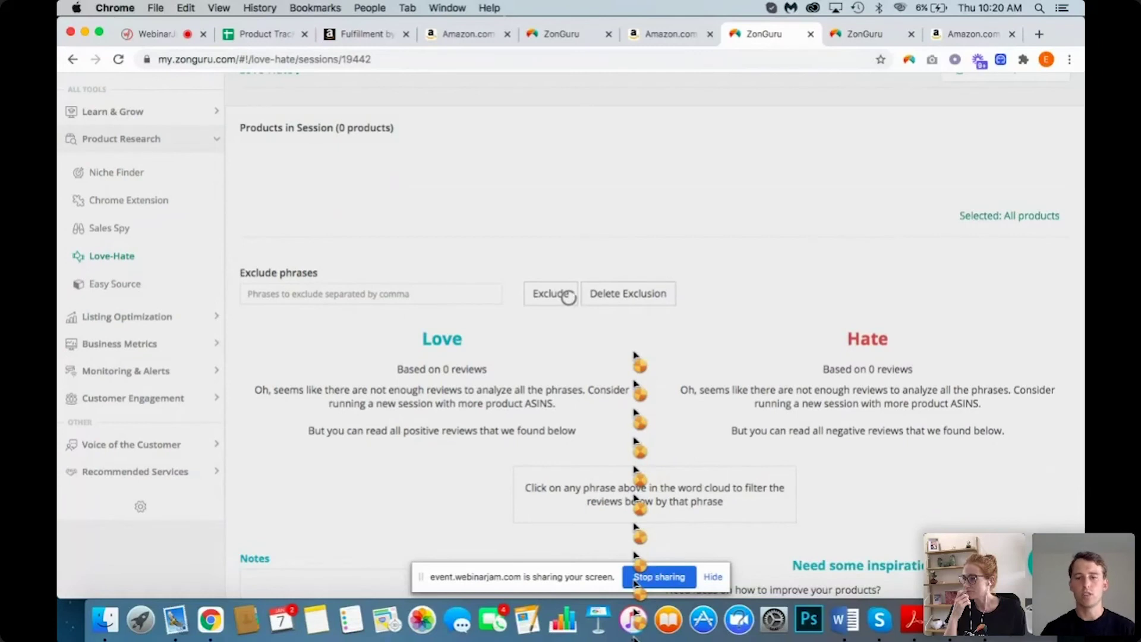
pyautogui.scroll(-2, 568, 298)
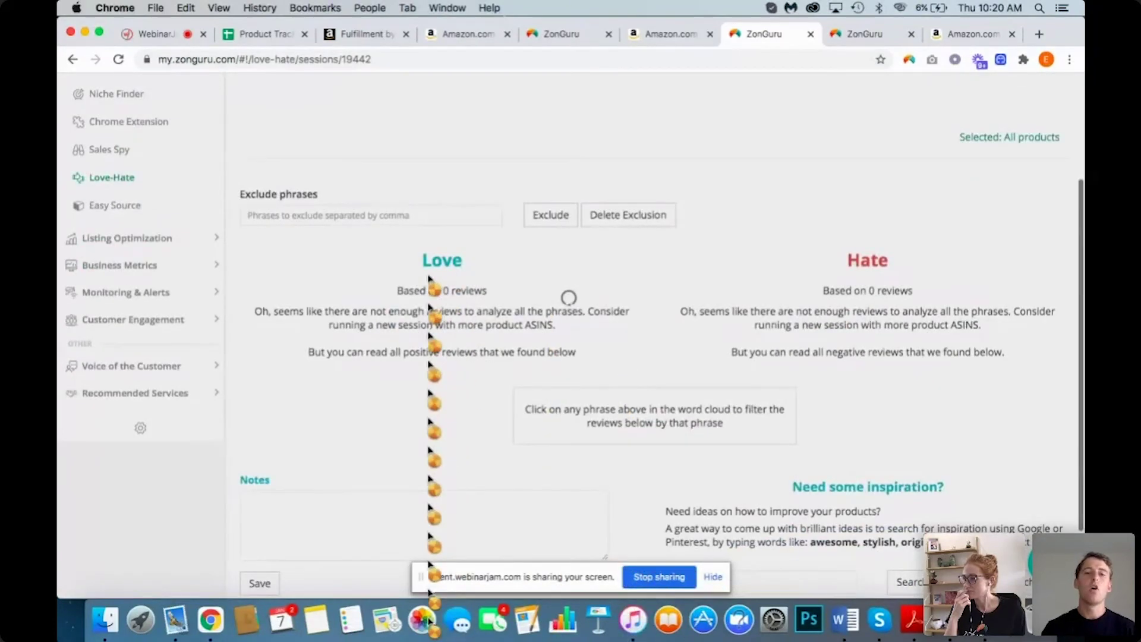
pyautogui.scroll(-2, 627, 355)
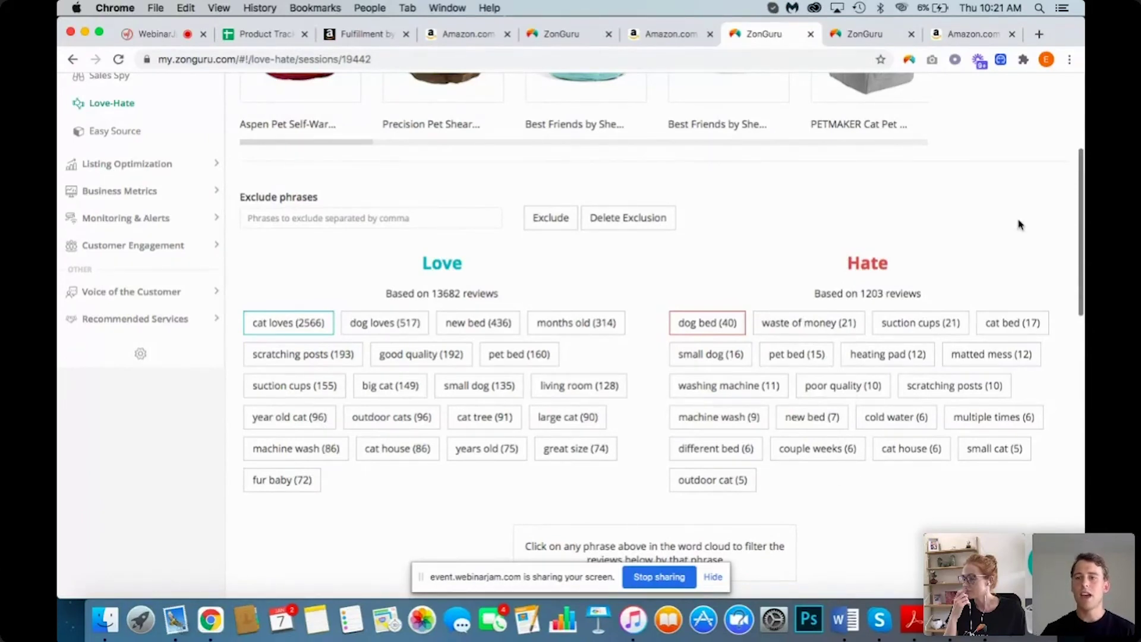
pyautogui.scroll(-15, 1082, 190)
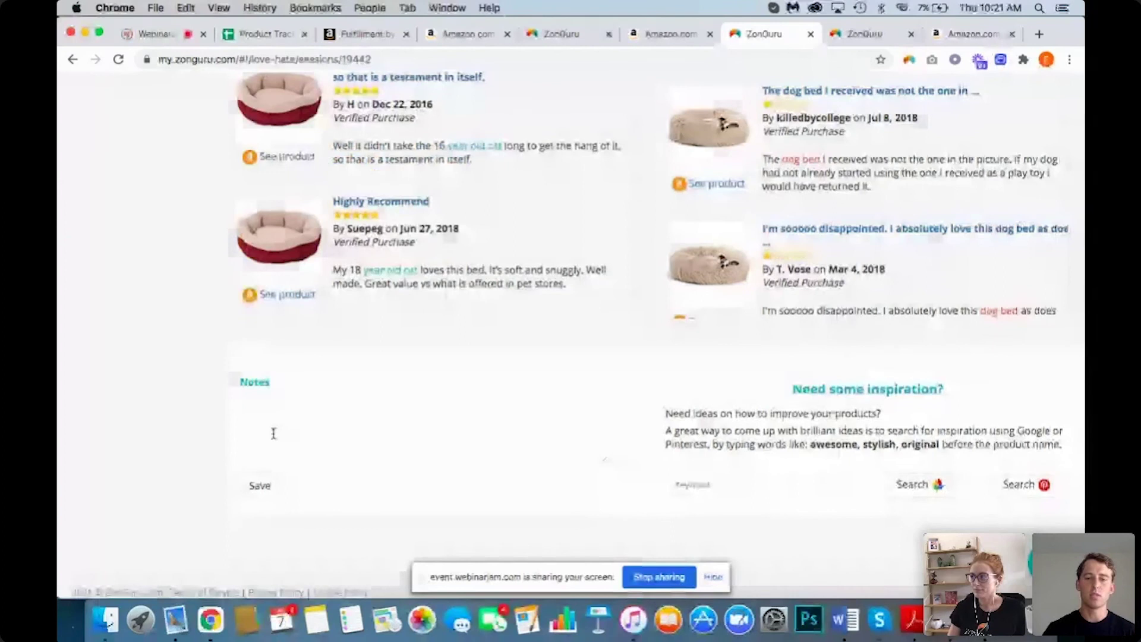
pyautogui.click(665, 576)
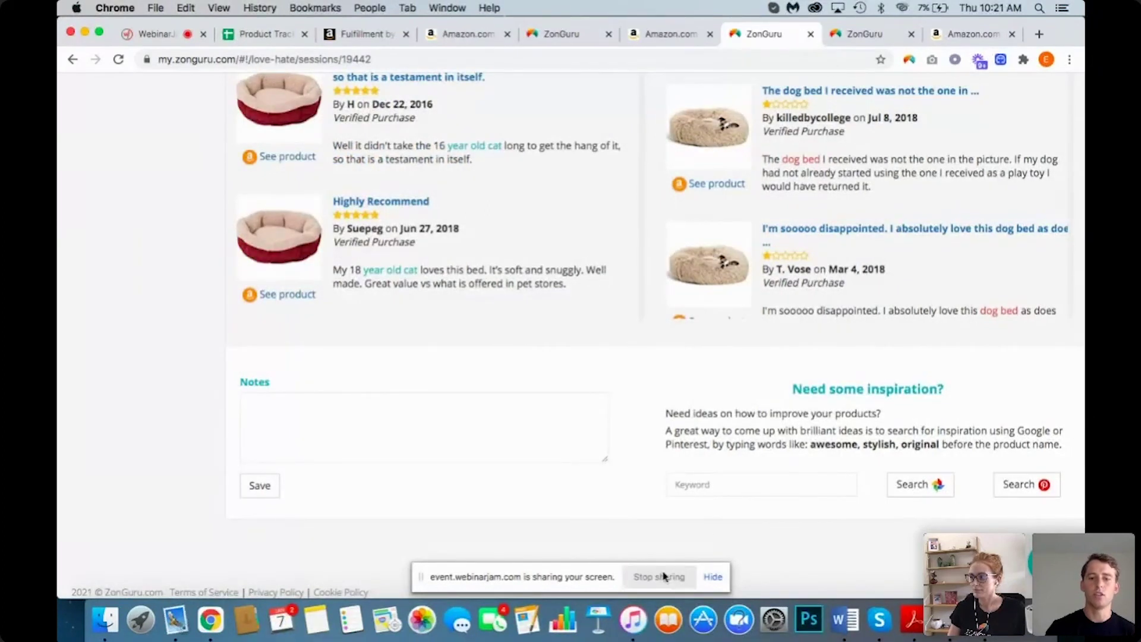
pyautogui.click(654, 576)
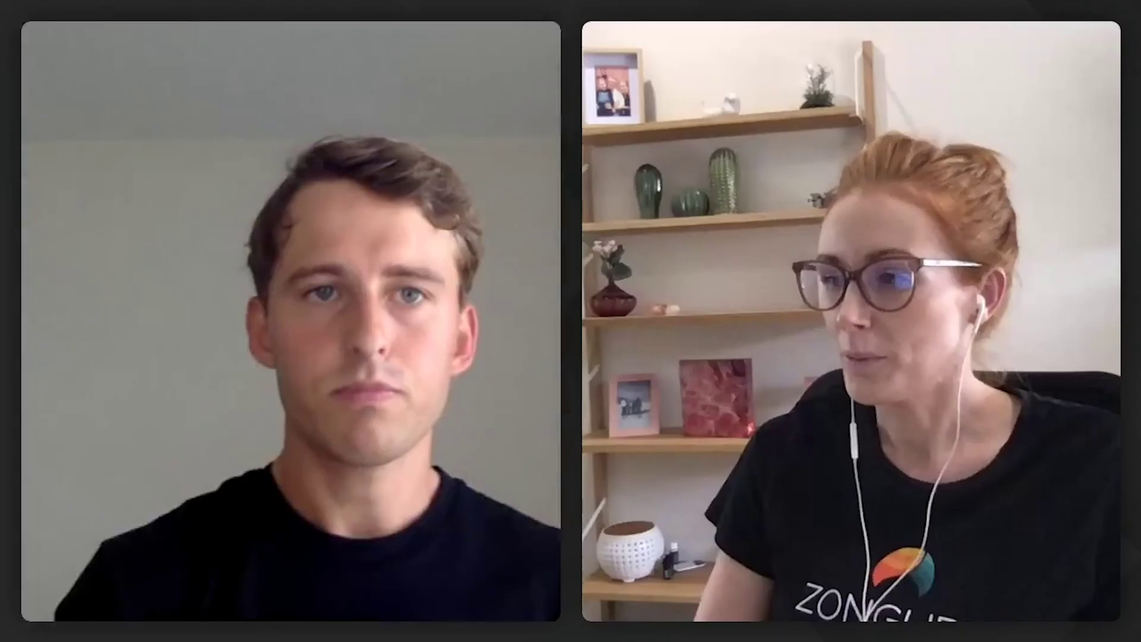